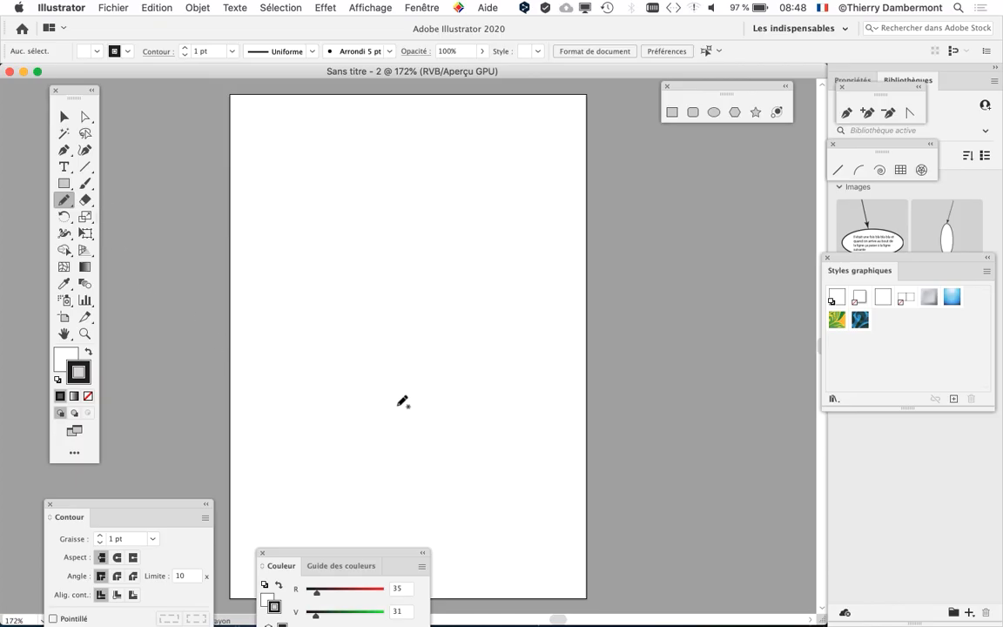
{"action": "mouse_move", "coordinate": [394, 404]}
{"action": "left_mouse_down"}
{"action": "mouse_move", "coordinate": [351, 405]}
{"action": "mouse_move", "coordinate": [340, 391]}
{"action": "mouse_move", "coordinate": [342, 340]}
{"action": "mouse_move", "coordinate": [463, 197]}
{"action": "mouse_move", "coordinate": [468, 248]}
{"action": "mouse_move", "coordinate": [404, 403]}
{"action": "left_mouse_up"}
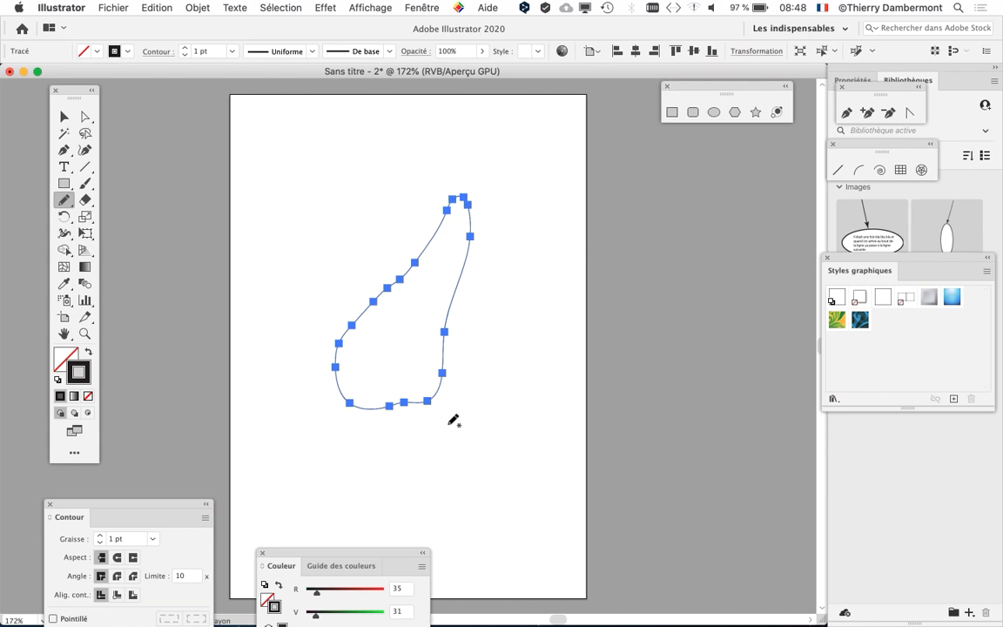
{"action": "key", "text": "super+z"}
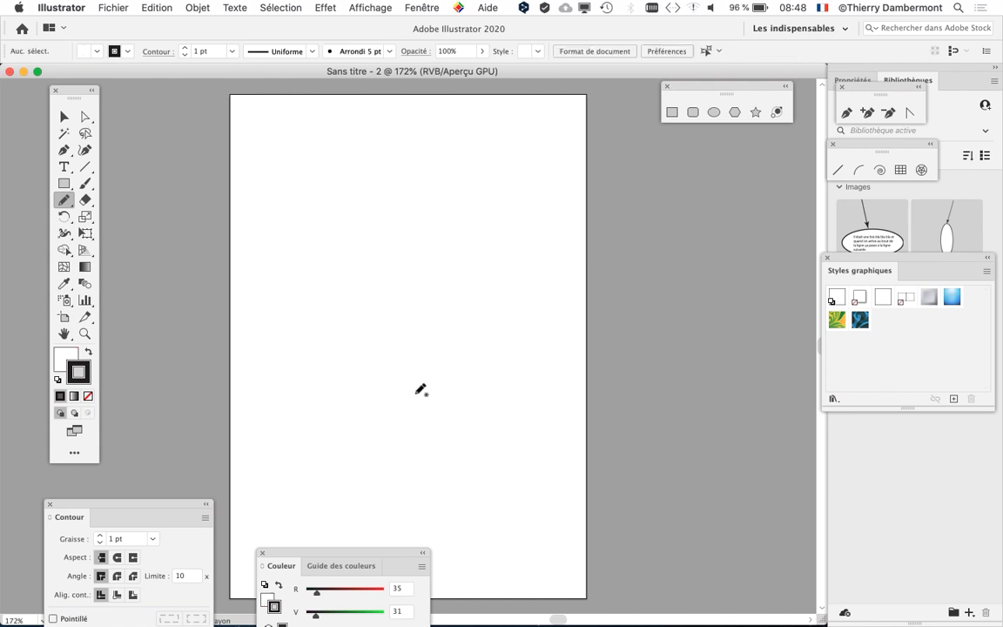
{"action": "mouse_move", "coordinate": [368, 369]}
{"action": "left_mouse_down"}
{"action": "mouse_move", "coordinate": [327, 363]}
{"action": "mouse_move", "coordinate": [326, 327]}
{"action": "mouse_move", "coordinate": [370, 268]}
{"action": "mouse_move", "coordinate": [406, 186]}
{"action": "mouse_move", "coordinate": [418, 230]}
{"action": "left_mouse_up"}
{"action": "key", "text": "super+z"}
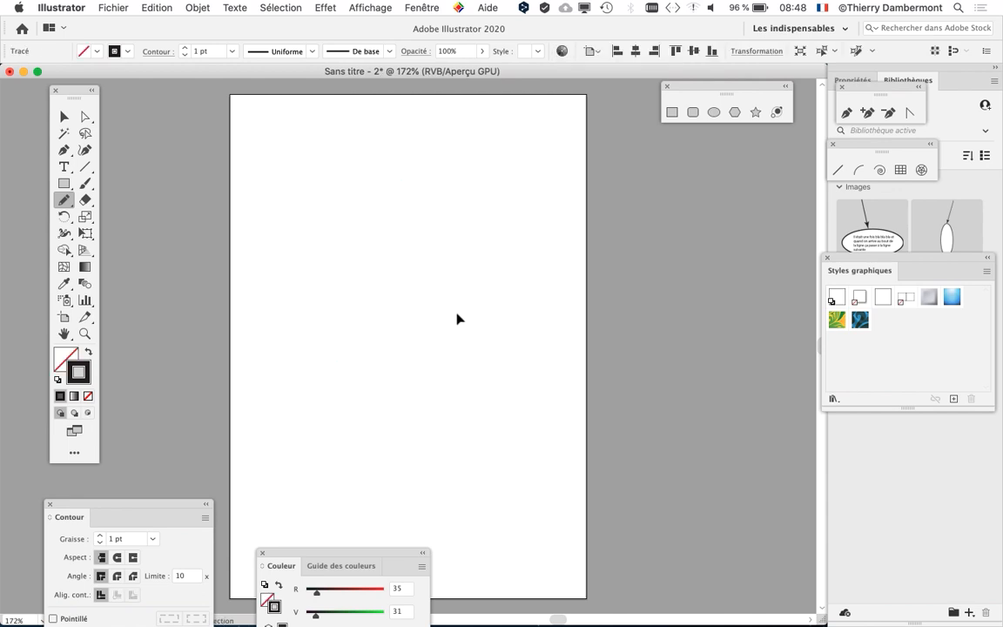
- Draw a pear-shaped outline freehand with the Pencil tool and close the gap between its two lower endpoints
{"action": "mouse_move", "coordinate": [439, 387]}
{"action": "left_mouse_down"}
{"action": "mouse_move", "coordinate": [367, 367]}
{"action": "mouse_move", "coordinate": [356, 351]}
{"action": "mouse_move", "coordinate": [330, 160]}
{"action": "mouse_move", "coordinate": [356, 158]}
{"action": "mouse_move", "coordinate": [392, 234]}
{"action": "mouse_move", "coordinate": [463, 280]}
{"action": "mouse_move", "coordinate": [485, 344]}
{"action": "mouse_move", "coordinate": [459, 369]}
{"action": "left_mouse_up"}
{"action": "scroll", "coordinate": [458, 383], "scroll_direction": "up", "scroll_amount": 3}
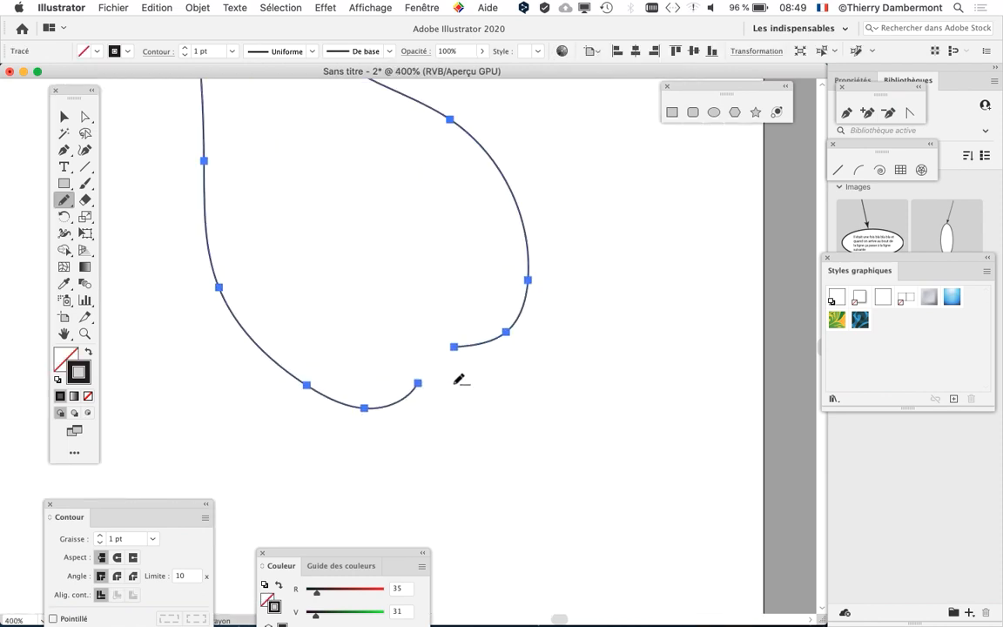
{"action": "scroll", "coordinate": [459, 345], "scroll_direction": "up", "scroll_amount": 2}
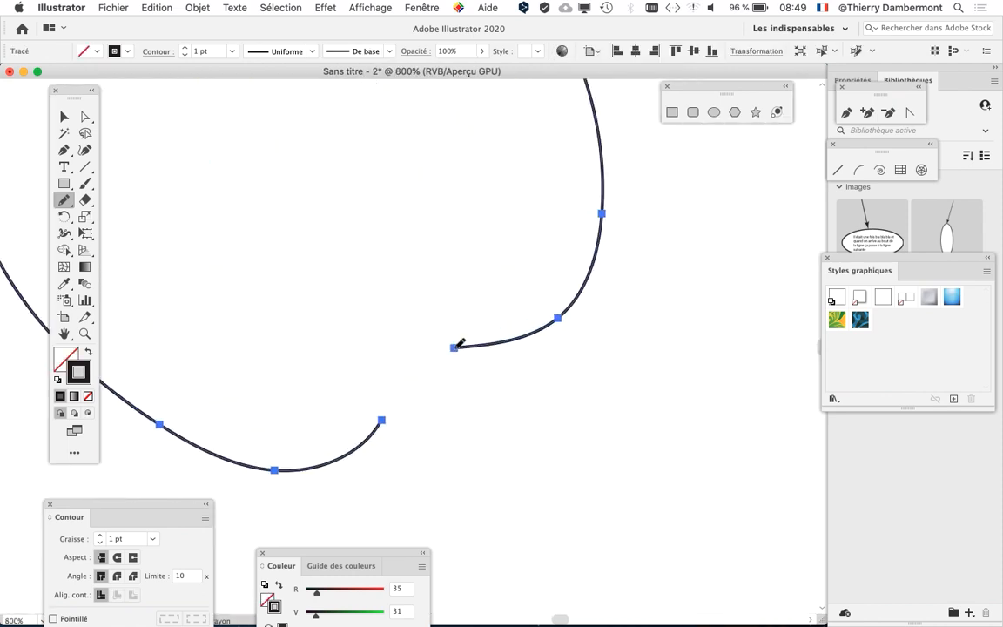
{"action": "mouse_move", "coordinate": [437, 356]}
{"action": "left_mouse_down"}
{"action": "mouse_move", "coordinate": [409, 374]}
{"action": "mouse_move", "coordinate": [382, 420]}
{"action": "left_mouse_up"}
{"action": "scroll", "coordinate": [520, 398], "scroll_direction": "down", "scroll_amount": 4}
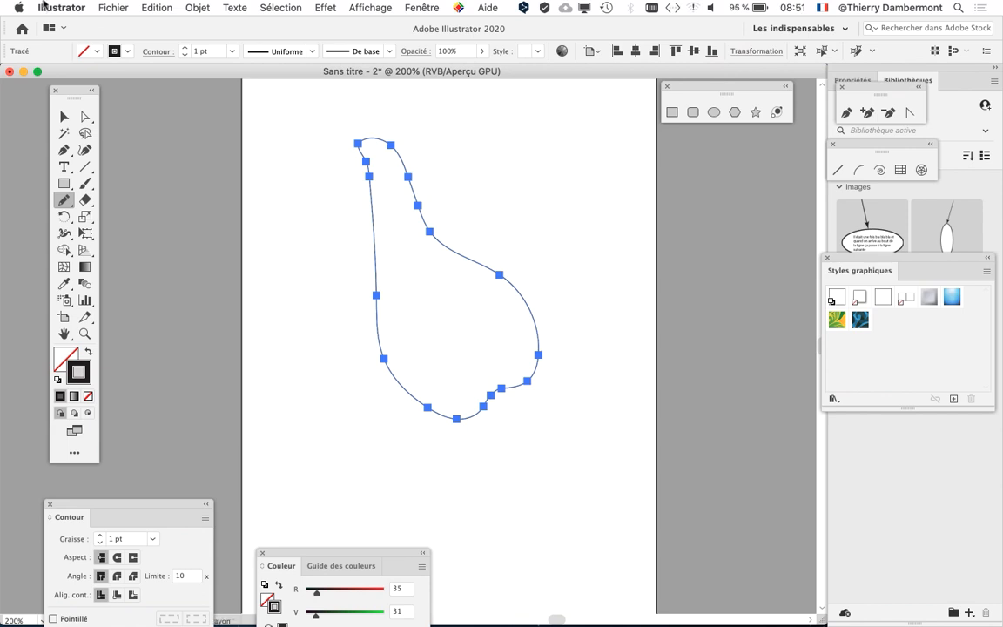
- Save the document as poire - 01.ai in the intro 2 illustrator folder, compatible with Illustrator 2020
{"action": "left_click", "coordinate": [112, 7]}
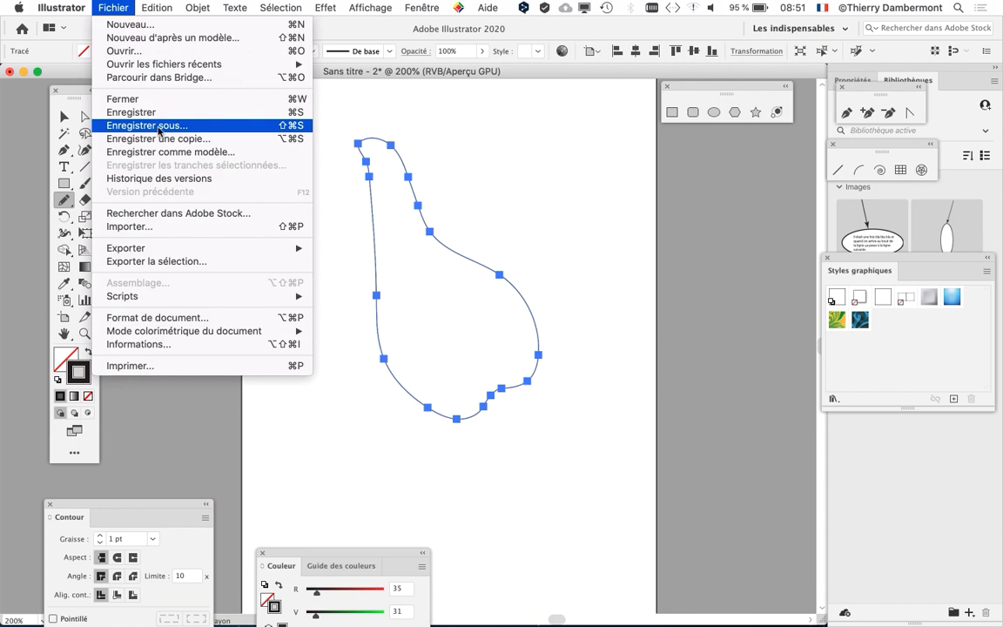
{"action": "left_click", "coordinate": [159, 127]}
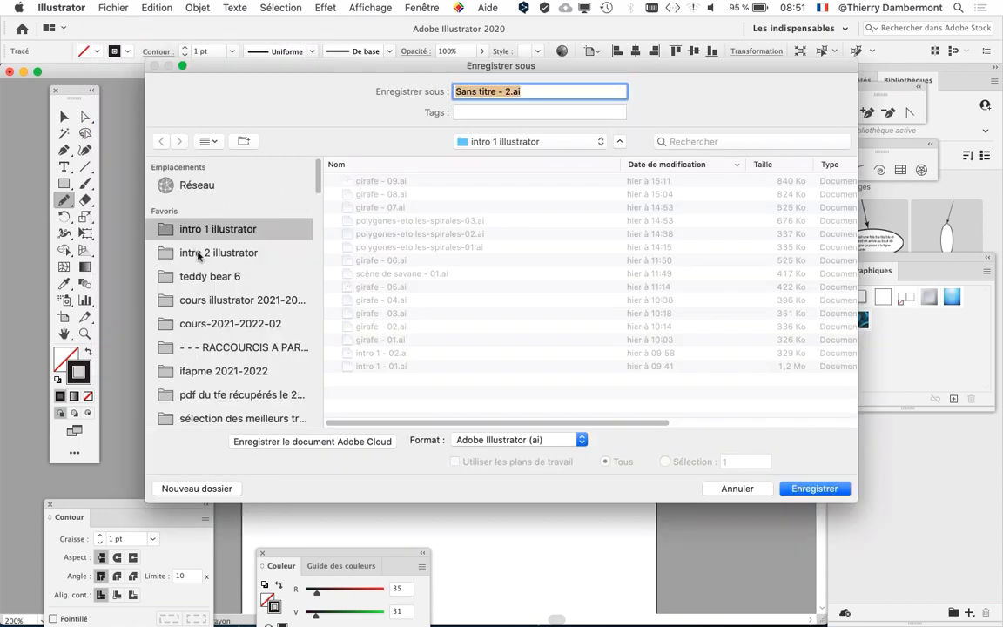
{"action": "left_click", "coordinate": [198, 254]}
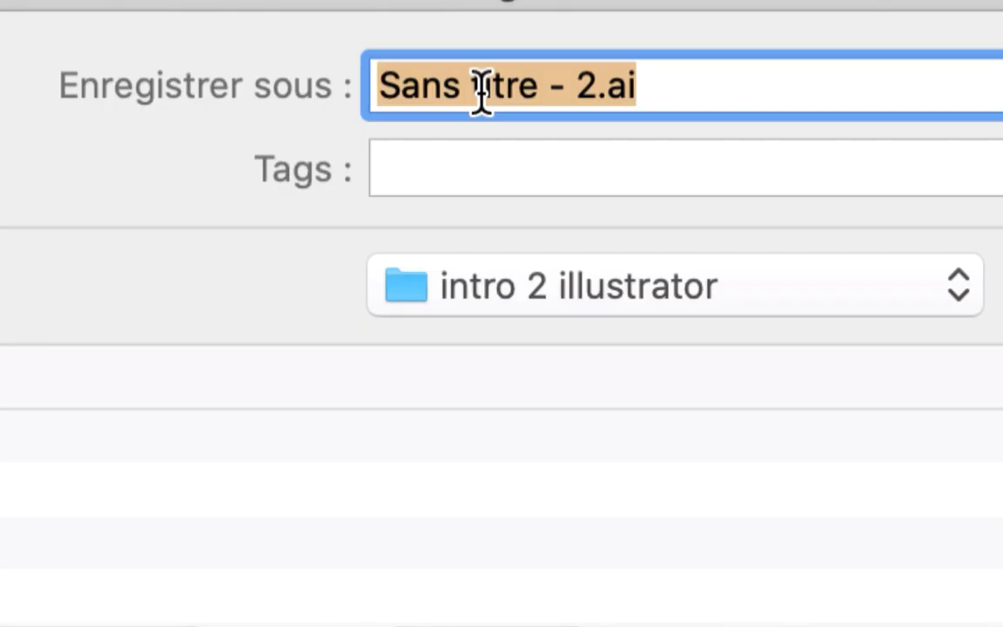
{"action": "left_click", "coordinate": [481, 92]}
{"action": "left_click_drag", "start_coordinate": [512, 87], "coordinate": [422, 46]}
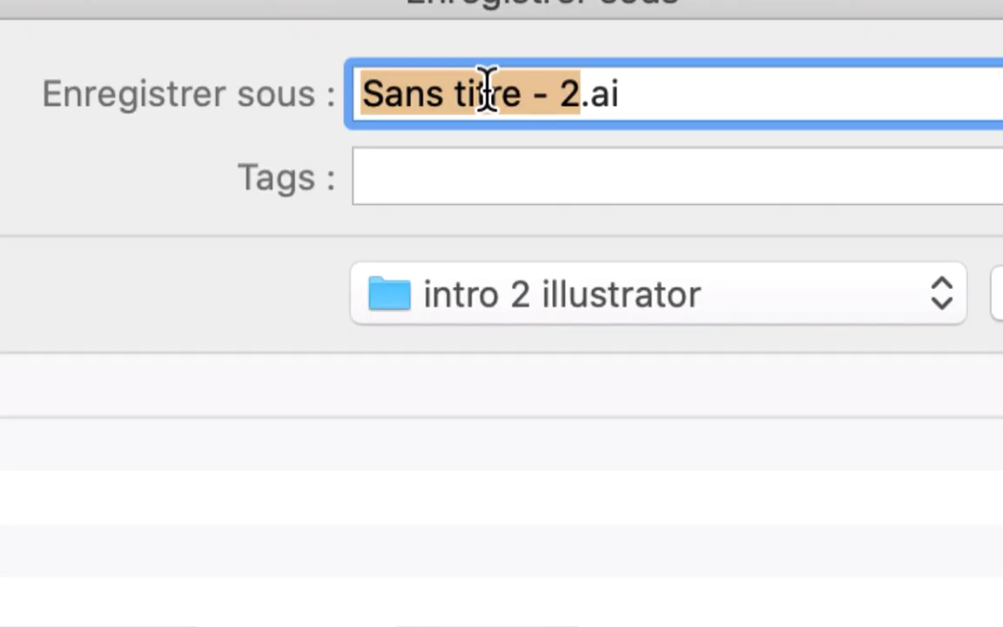
{"action": "type", "text": "poire - 01"}
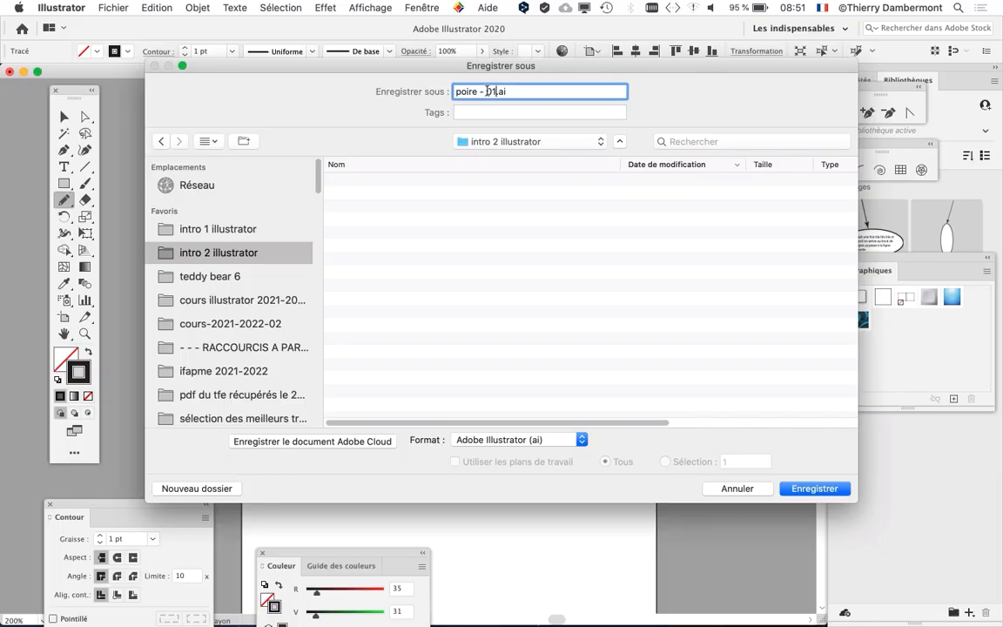
{"action": "key", "text": "Return"}
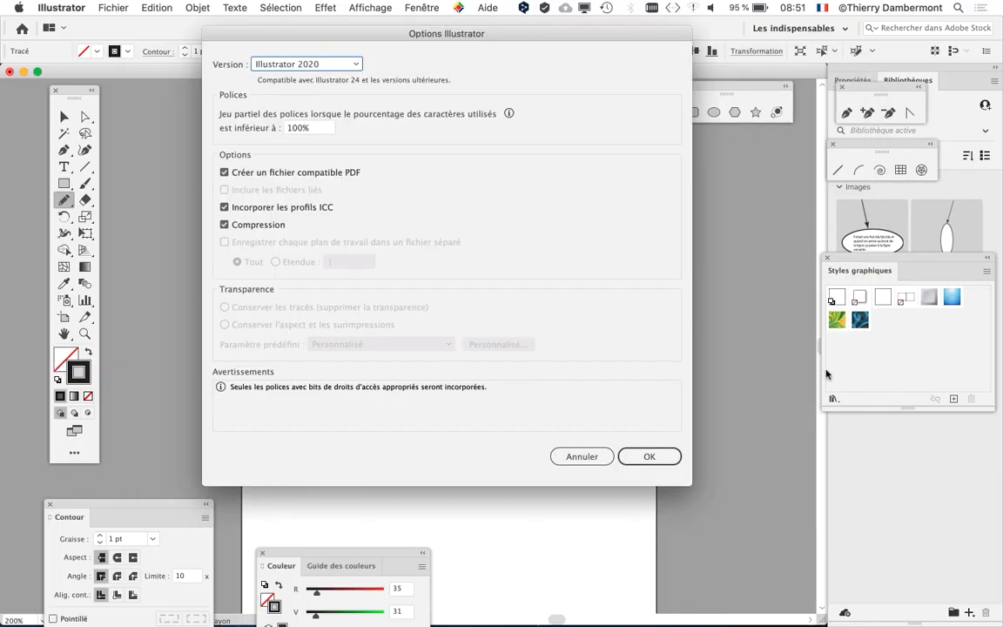
{"action": "left_click", "coordinate": [658, 455]}
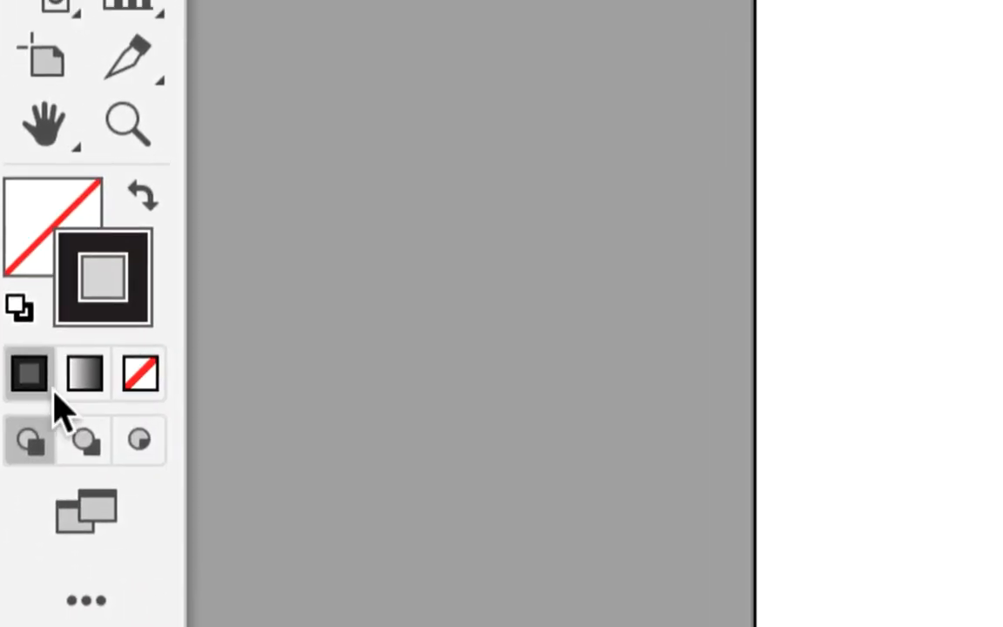
- Fill the pear with the white-to-black linear gradient and place the gradient settings beside the shape
{"action": "left_click", "coordinate": [44, 261]}
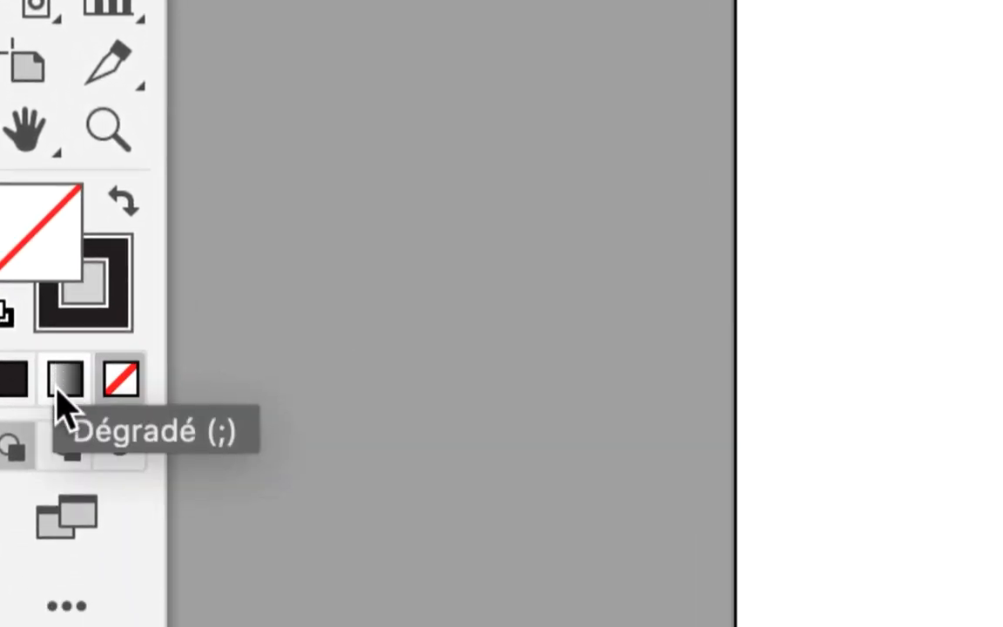
{"action": "left_click", "coordinate": [63, 383]}
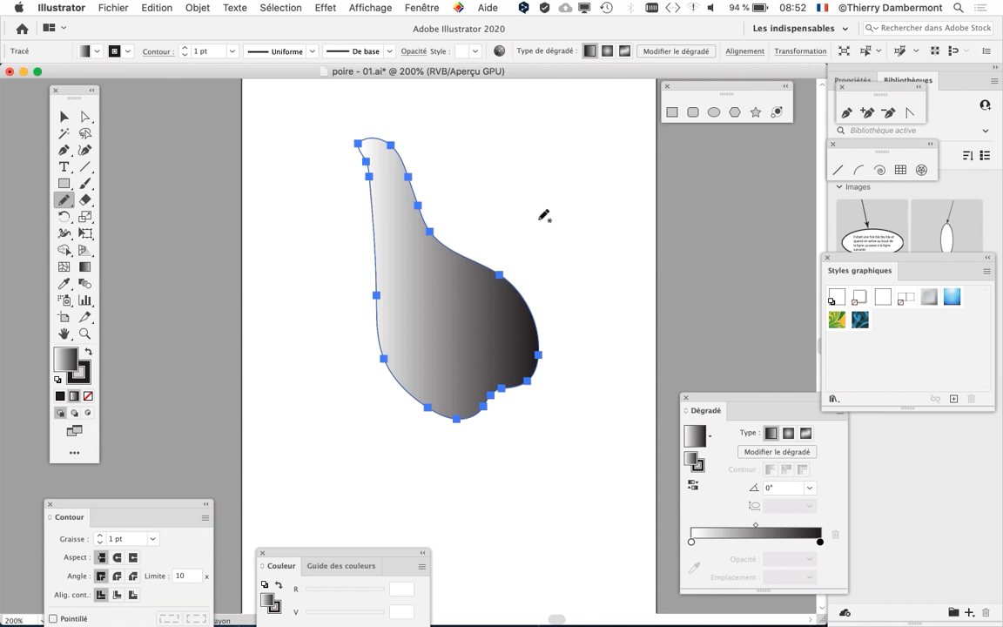
{"action": "mouse_move", "coordinate": [366, 215]}
{"action": "left_mouse_down"}
{"action": "mouse_move", "coordinate": [289, 224]}
{"action": "mouse_move", "coordinate": [181, 207]}
{"action": "mouse_move", "coordinate": [513, 217]}
{"action": "mouse_move", "coordinate": [186, 228]}
{"action": "left_mouse_up"}
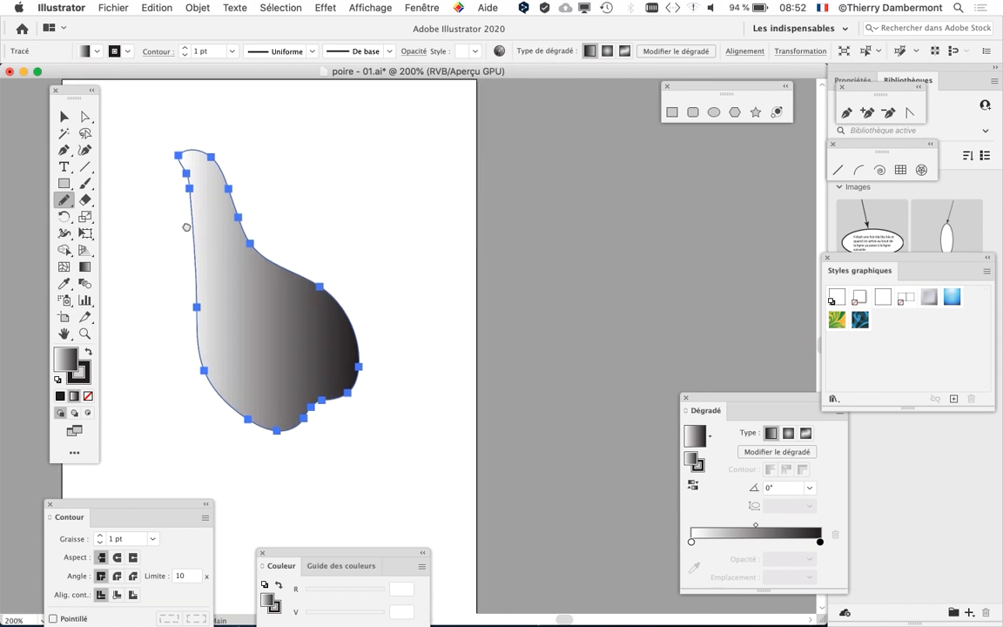
{"action": "left_click", "coordinate": [432, 6]}
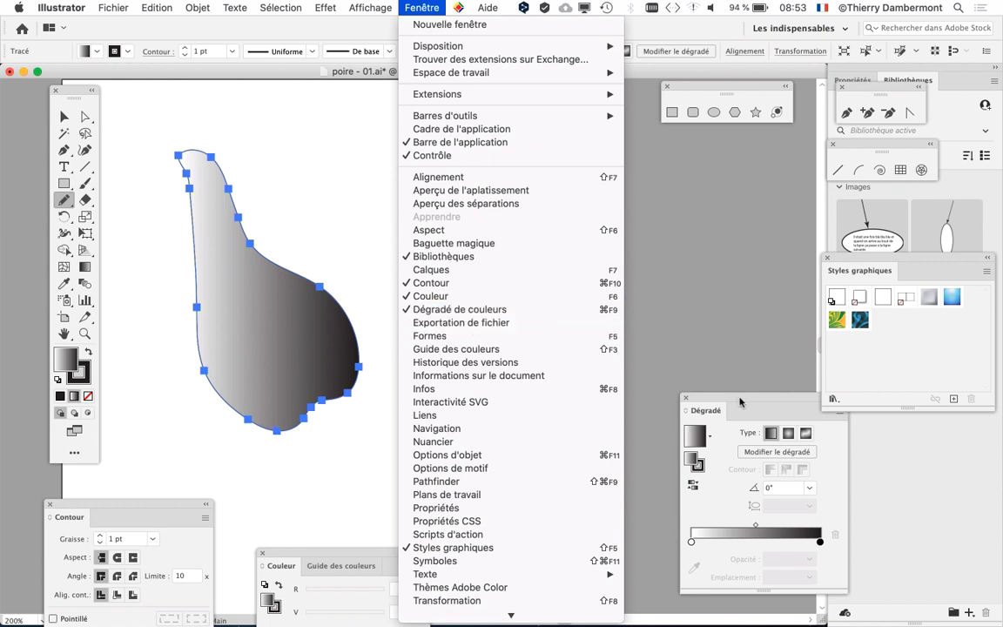
{"action": "left_click", "coordinate": [474, 310]}
{"action": "left_click_drag", "start_coordinate": [745, 394], "coordinate": [496, 139]}
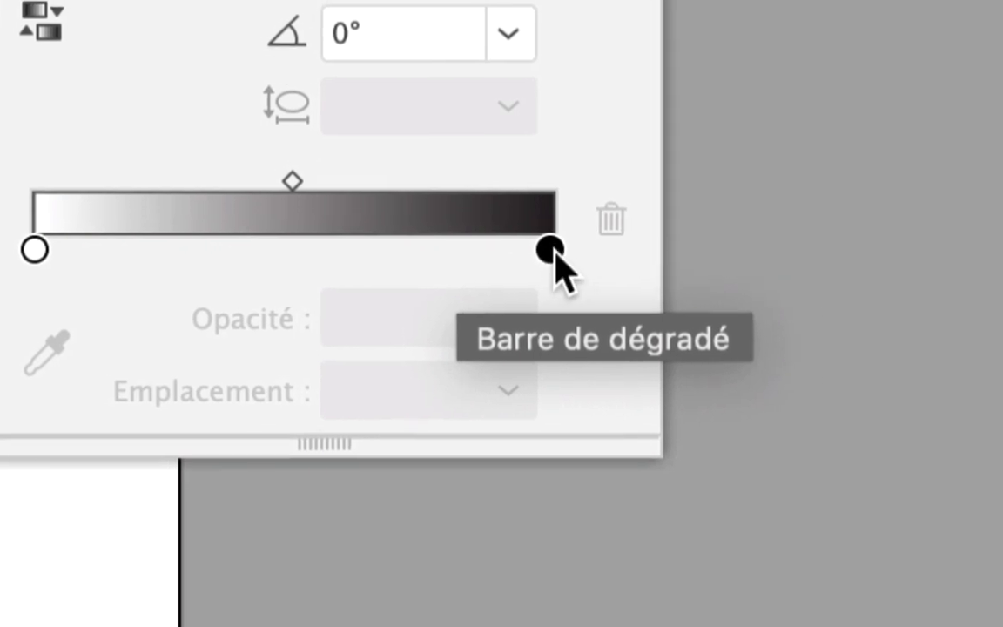
- Switch the gradient's black end stop to RVB and set it to green with R 102, V 174, B 0
{"action": "left_click", "coordinate": [552, 248]}
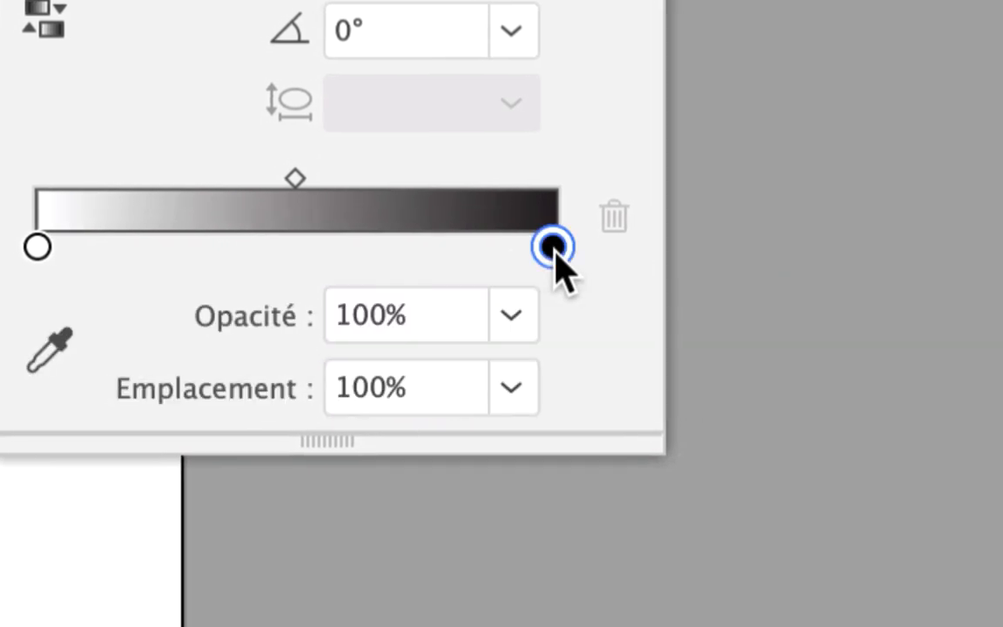
{"action": "double_click", "coordinate": [552, 248]}
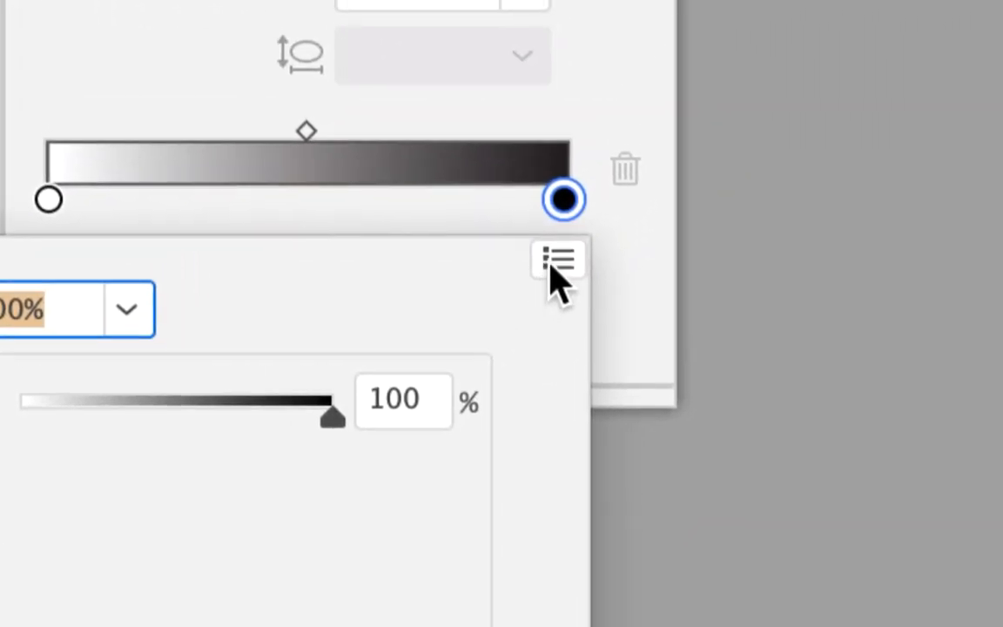
{"action": "left_click", "coordinate": [552, 265]}
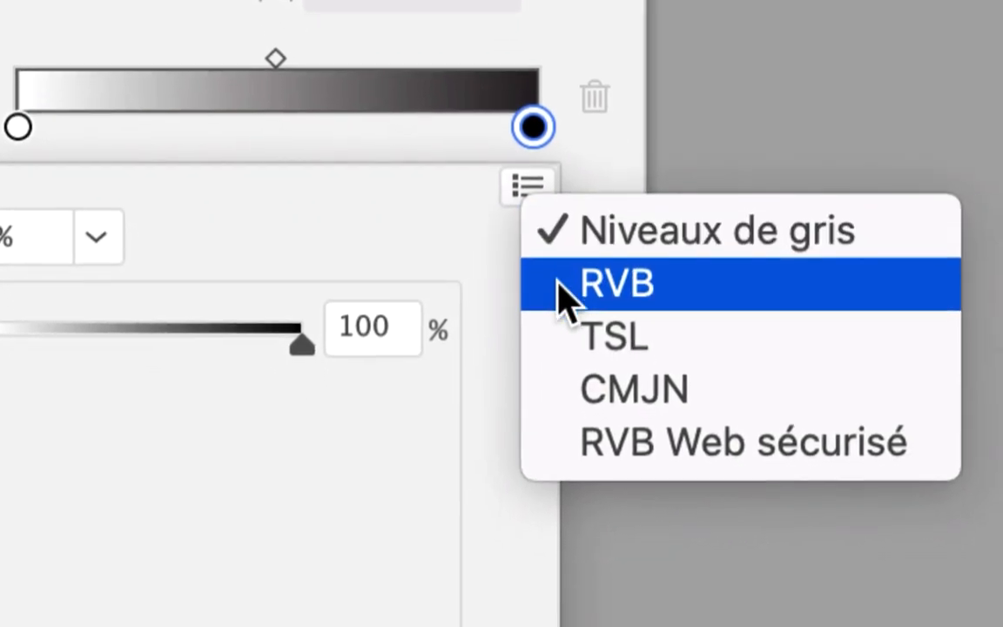
{"action": "left_click", "coordinate": [560, 285]}
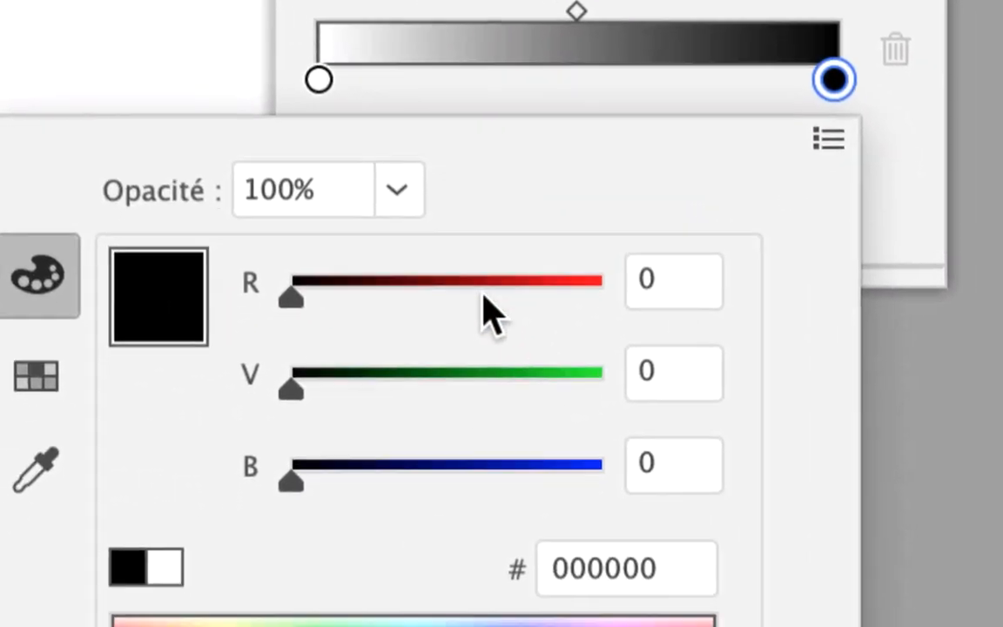
{"action": "left_click", "coordinate": [542, 283]}
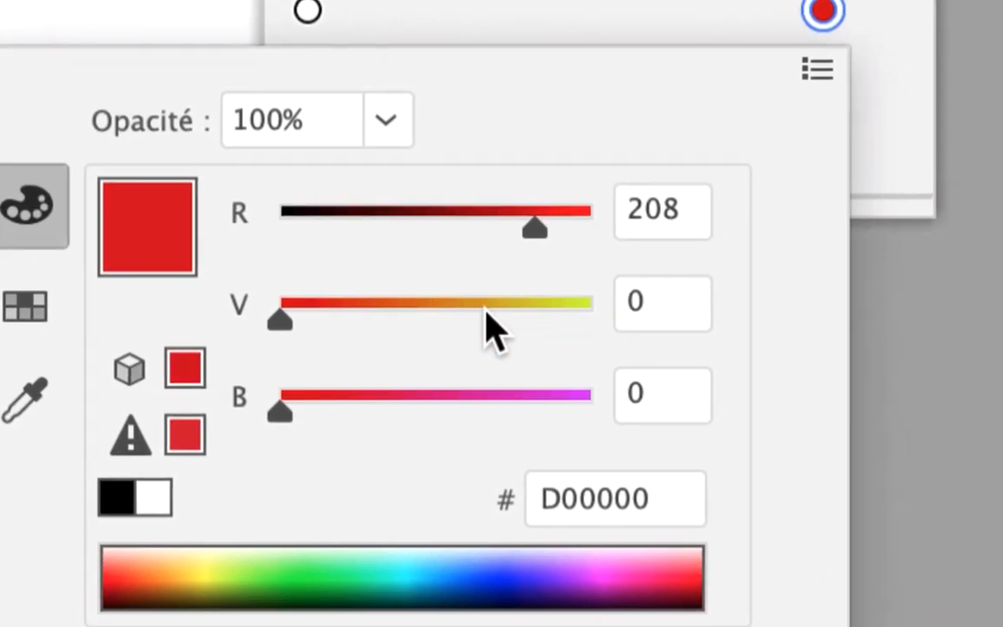
{"action": "left_click", "coordinate": [486, 306]}
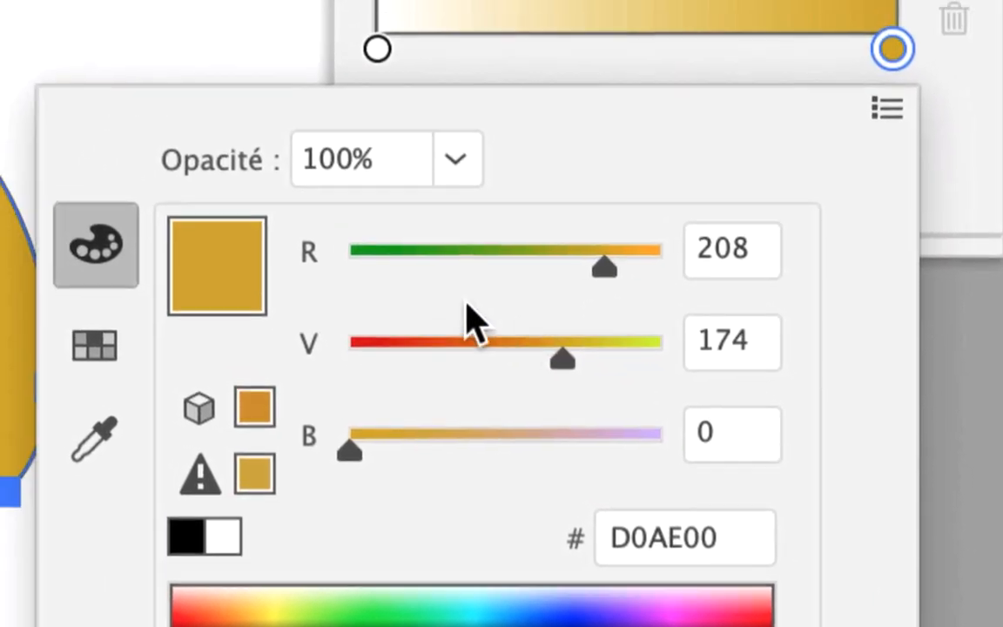
{"action": "left_click", "coordinate": [405, 212]}
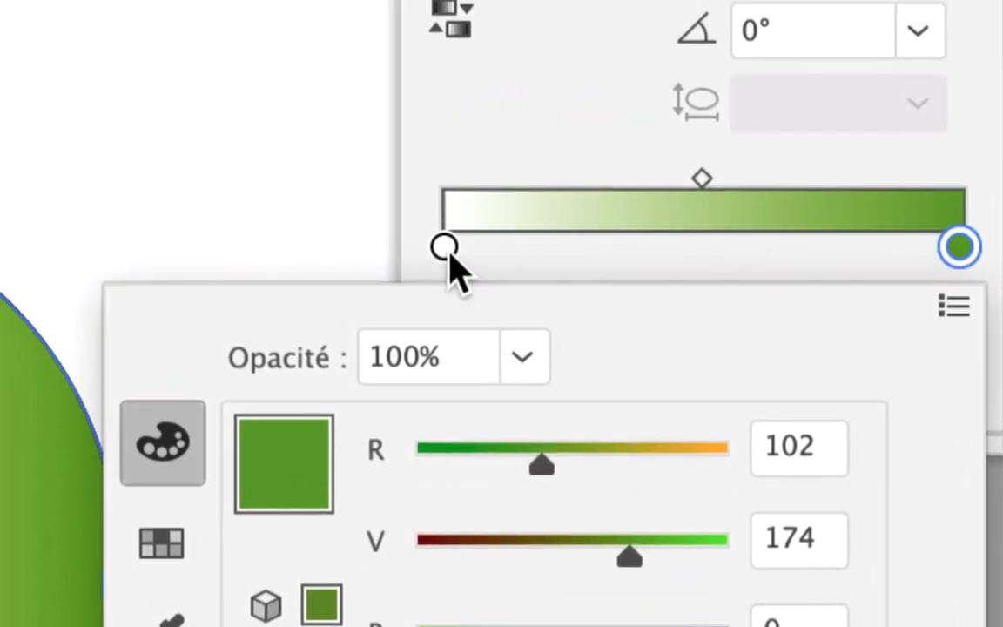
- Switch the gradient's white start stop to RVB and set it to a muted orange with R 203, V 113, B 79
{"action": "left_click", "coordinate": [374, 94]}
{"action": "left_click", "coordinate": [374, 93]}
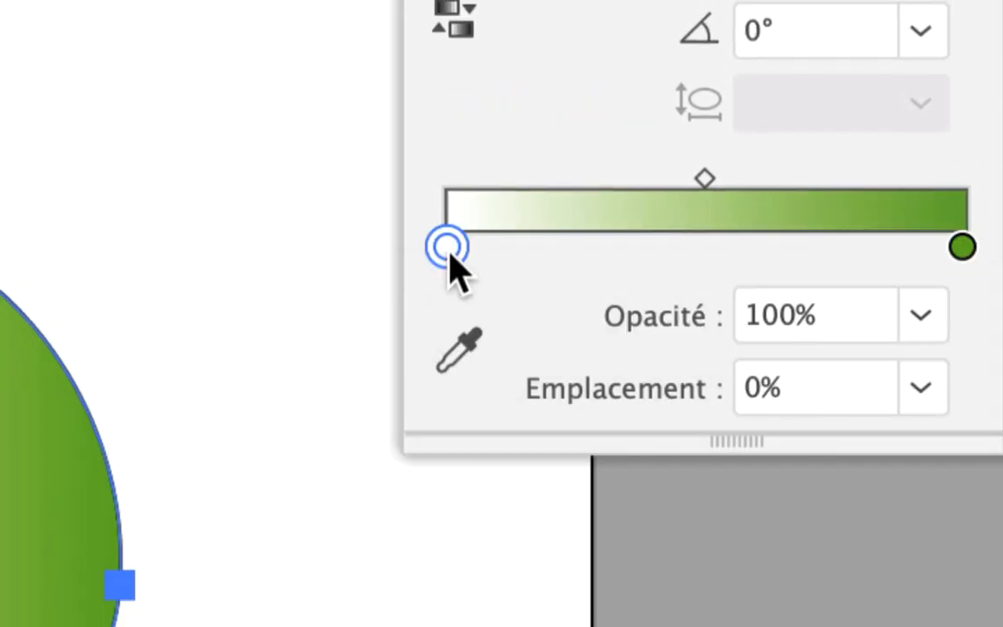
{"action": "double_click", "coordinate": [450, 260]}
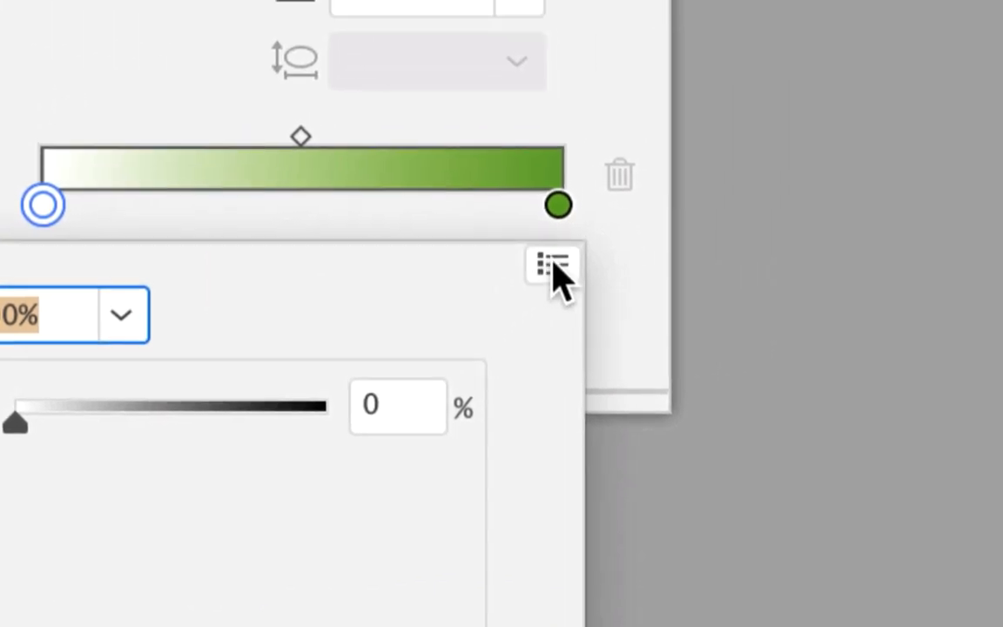
{"action": "left_click", "coordinate": [553, 265]}
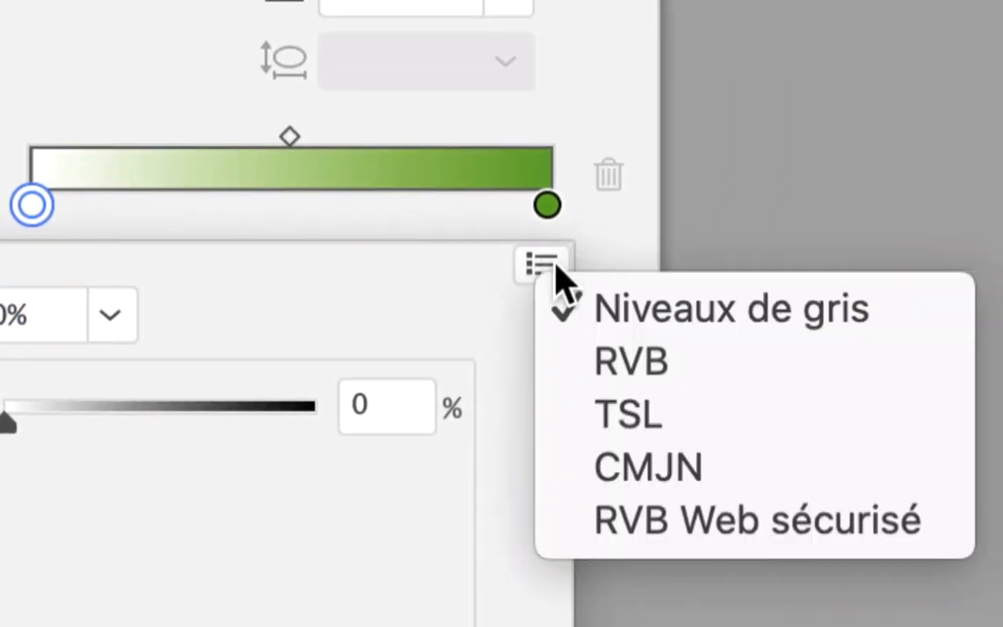
{"action": "left_click", "coordinate": [565, 284]}
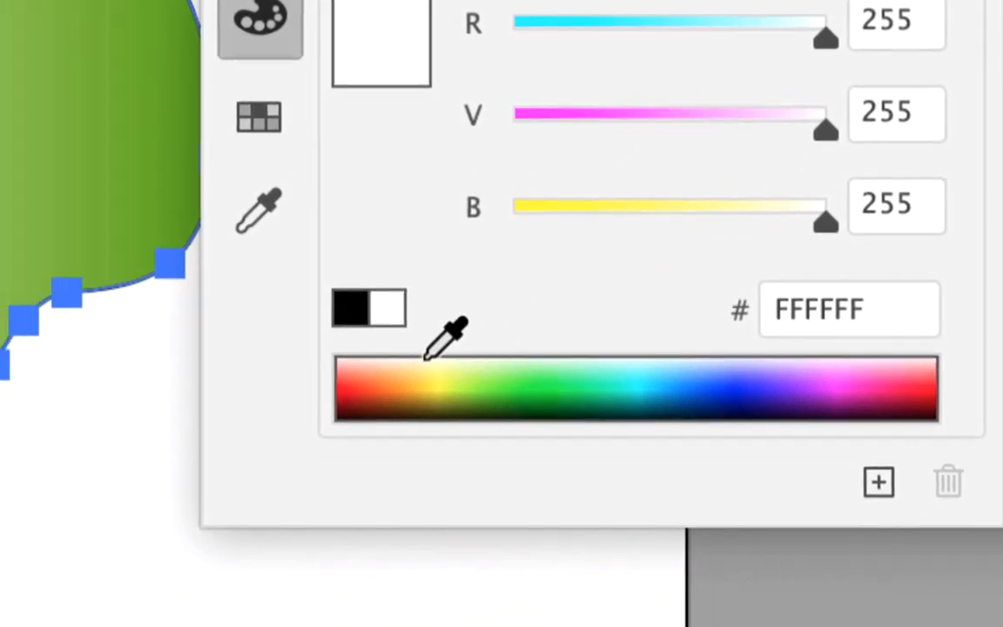
{"action": "left_click", "coordinate": [228, 605]}
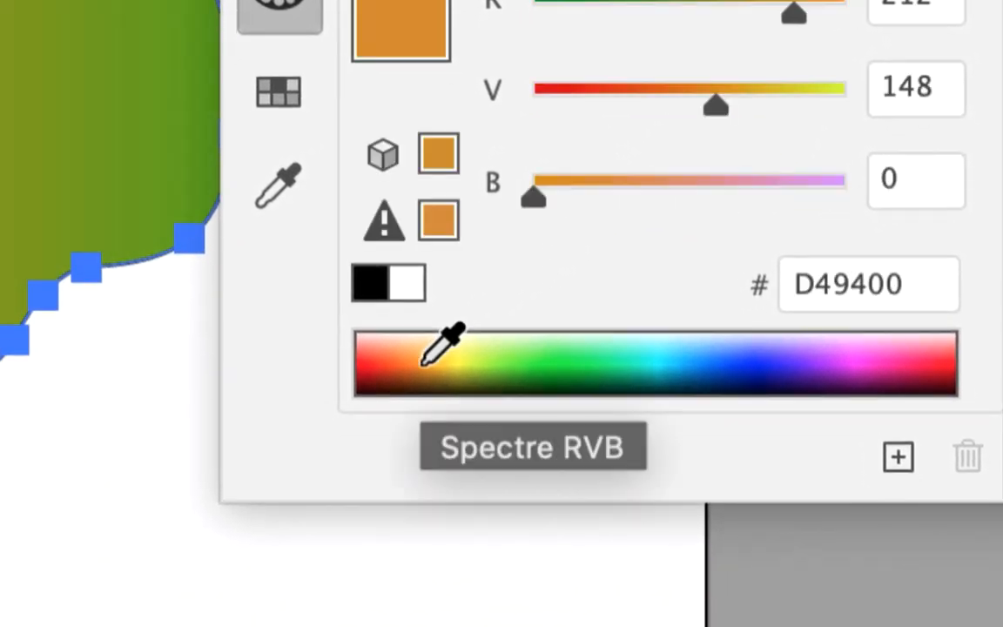
{"action": "mouse_move", "coordinate": [426, 364]}
{"action": "left_mouse_down"}
{"action": "mouse_move", "coordinate": [431, 356]}
{"action": "mouse_move", "coordinate": [415, 364]}
{"action": "left_mouse_up"}
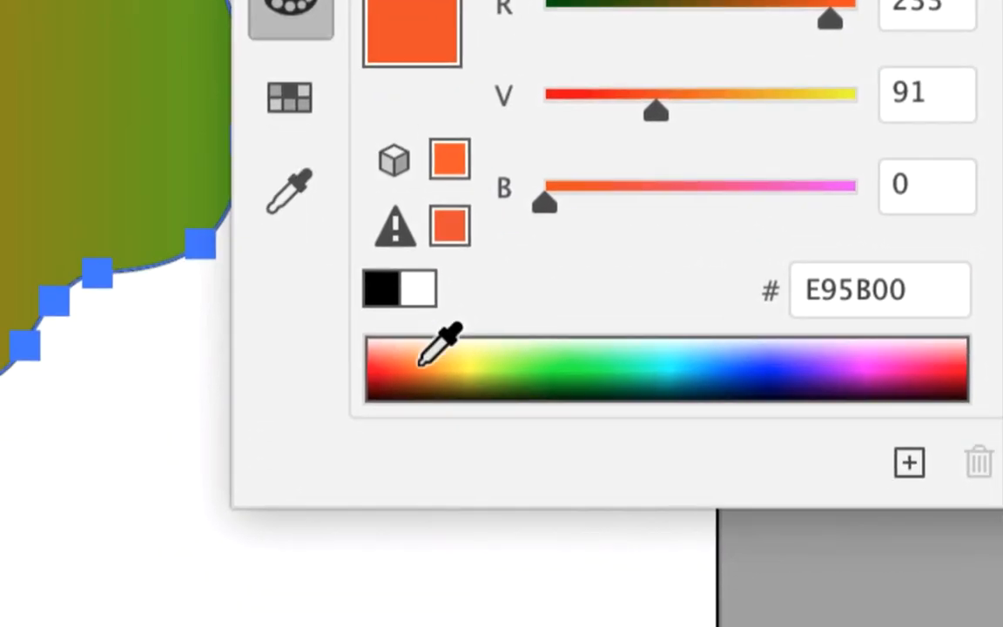
{"action": "left_click", "coordinate": [269, 548]}
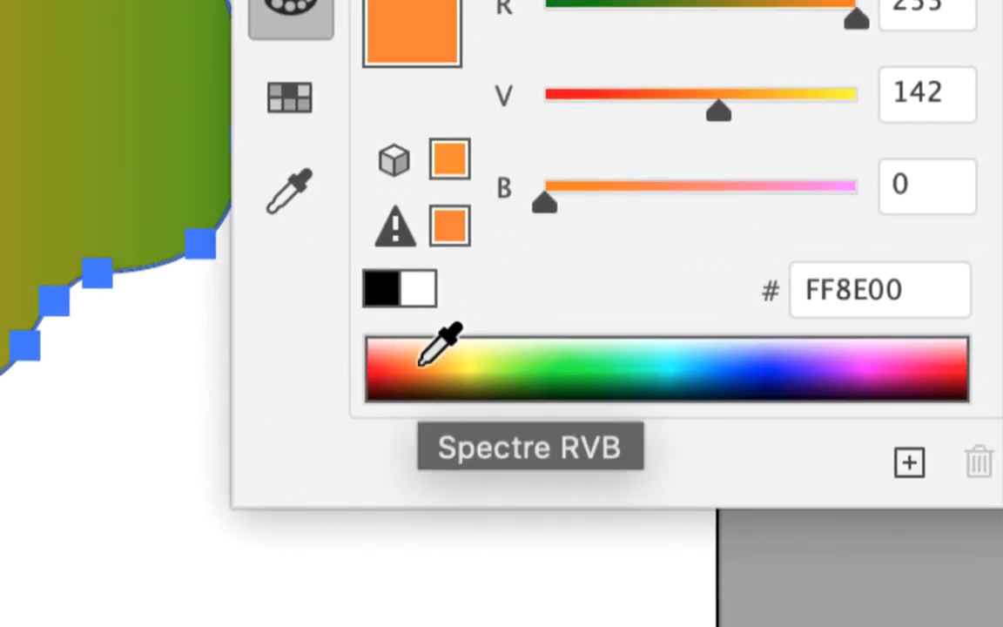
{"action": "left_click", "coordinate": [257, 550]}
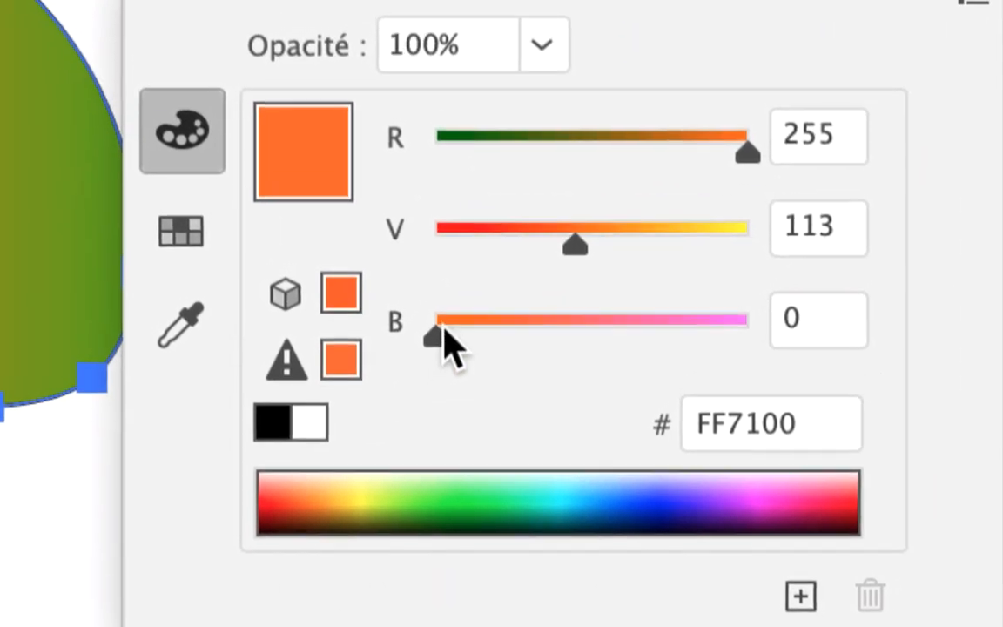
{"action": "left_click_drag", "start_coordinate": [558, 202], "coordinate": [654, 200]}
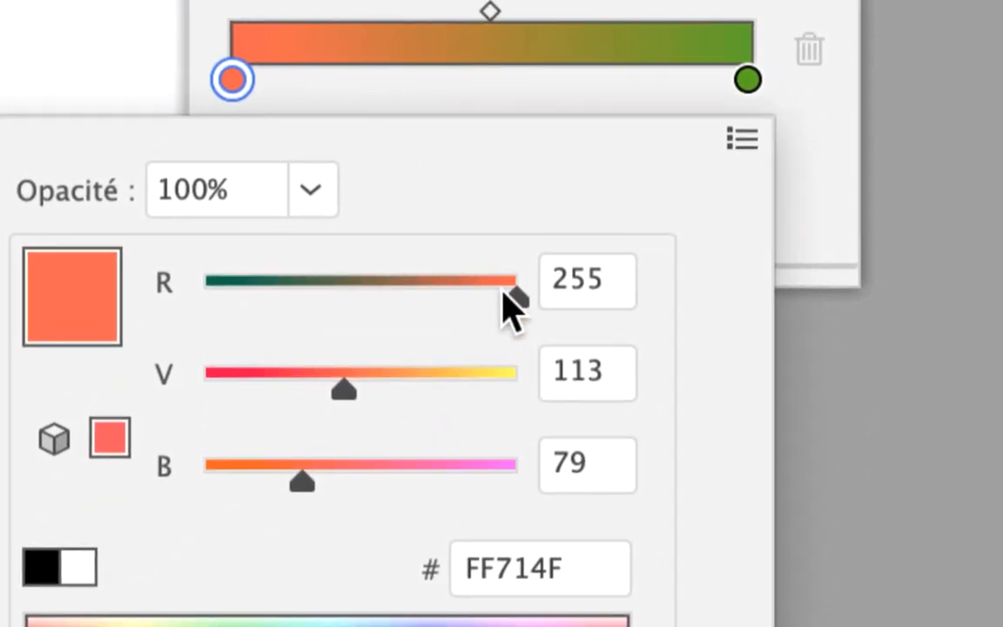
{"action": "left_click_drag", "start_coordinate": [659, 144], "coordinate": [592, 139]}
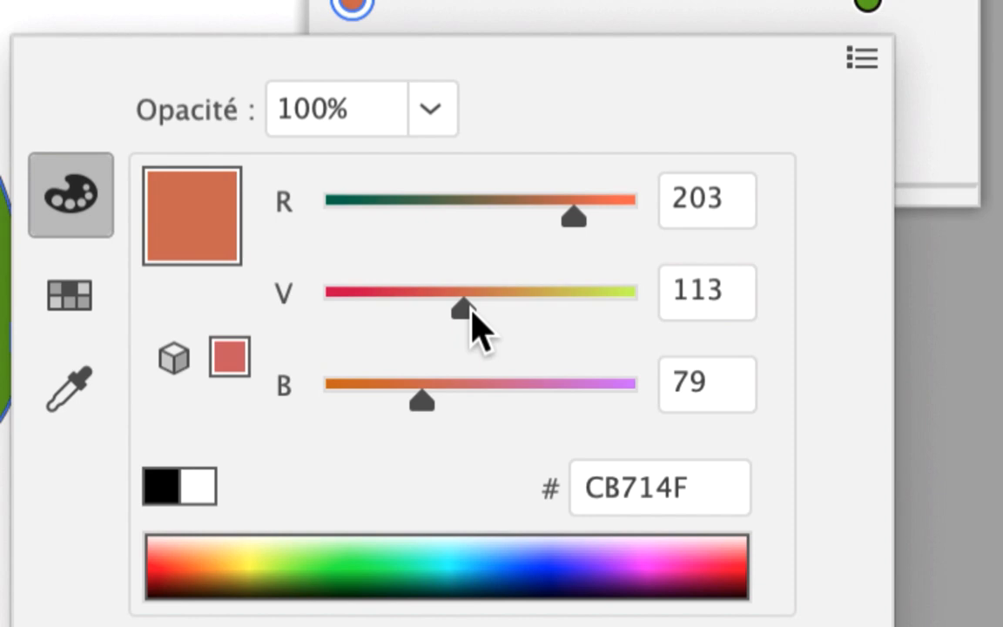
- Lighten the gradient's orange start stop to R 212, V 137, B 109 and reposition the gradient settings beside the pear
{"action": "mouse_move", "coordinate": [471, 310]}
{"action": "left_mouse_down"}
{"action": "mouse_move", "coordinate": [419, 307]}
{"action": "mouse_move", "coordinate": [563, 315]}
{"action": "mouse_move", "coordinate": [433, 310]}
{"action": "mouse_move", "coordinate": [472, 311]}
{"action": "left_mouse_up"}
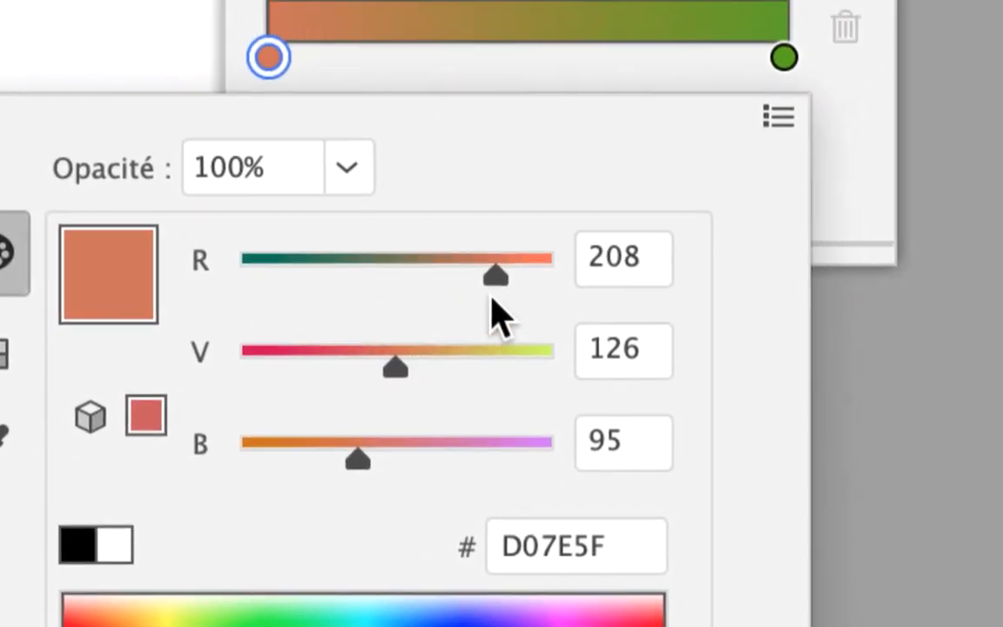
{"action": "left_click_drag", "start_coordinate": [526, 259], "coordinate": [505, 261]}
{"action": "mouse_move", "coordinate": [496, 309]}
{"action": "left_mouse_down"}
{"action": "mouse_move", "coordinate": [488, 291]}
{"action": "mouse_move", "coordinate": [496, 296]}
{"action": "left_mouse_up"}
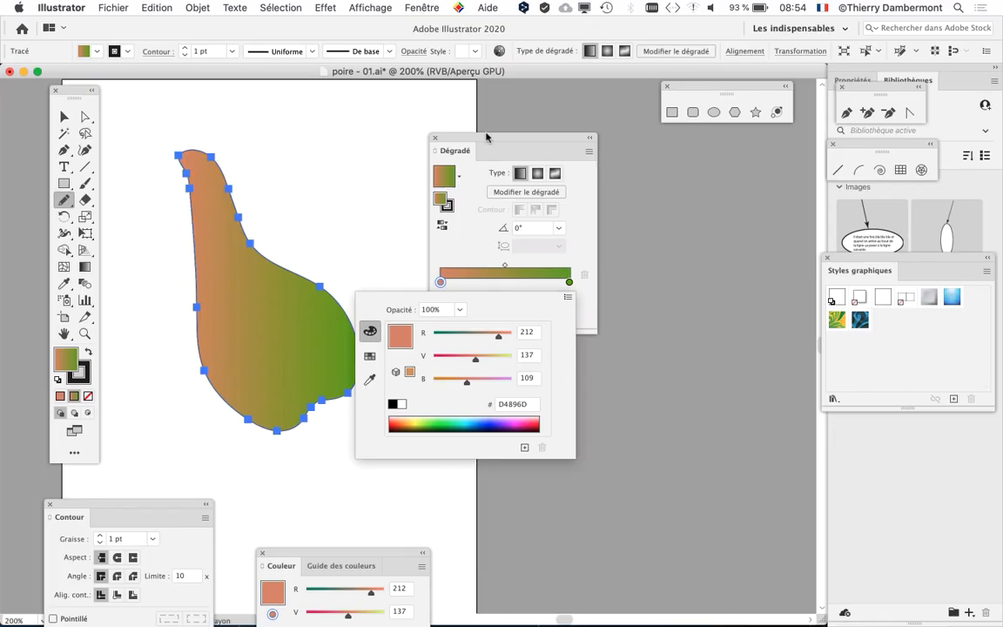
{"action": "left_click", "coordinate": [439, 120]}
{"action": "left_click_drag", "start_coordinate": [497, 138], "coordinate": [507, 129]}
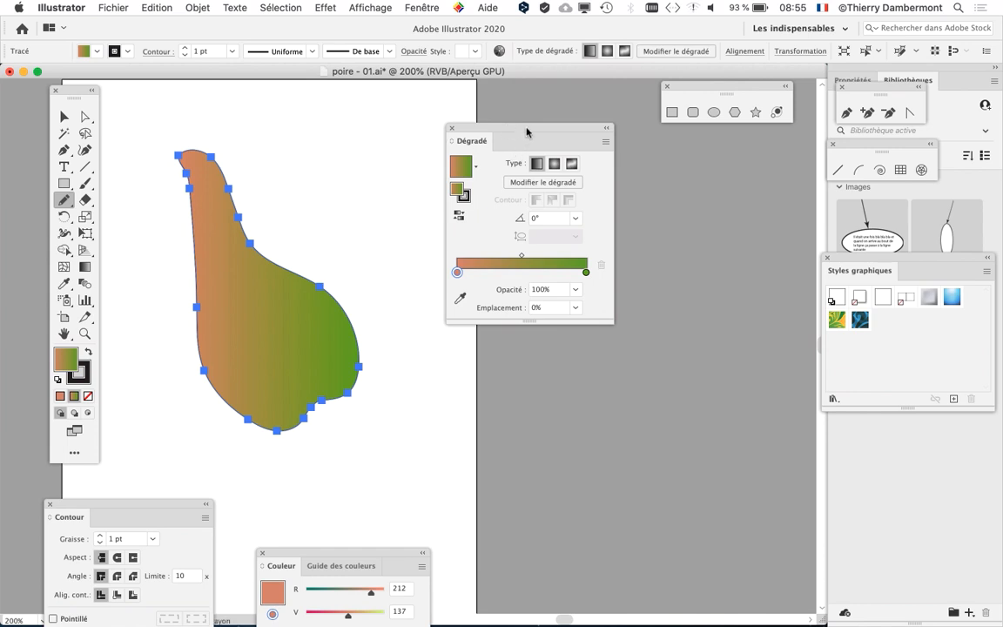
{"action": "left_click_drag", "start_coordinate": [526, 131], "coordinate": [484, 113]}
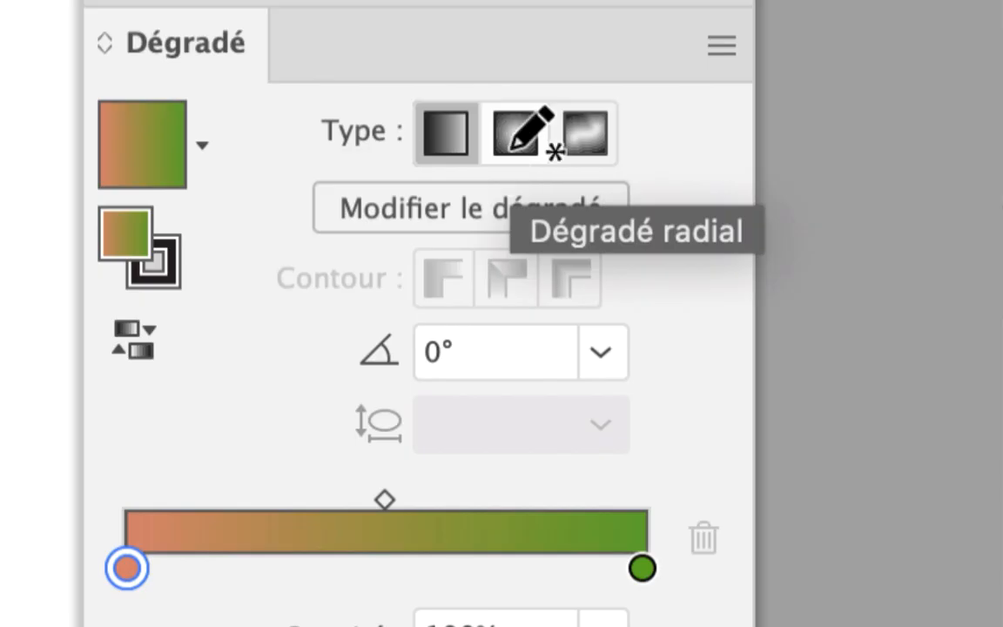
- Make the pear's gradient radial, and reverse its colours twice to keep orange at the centre and green outside
{"action": "left_click", "coordinate": [514, 139]}
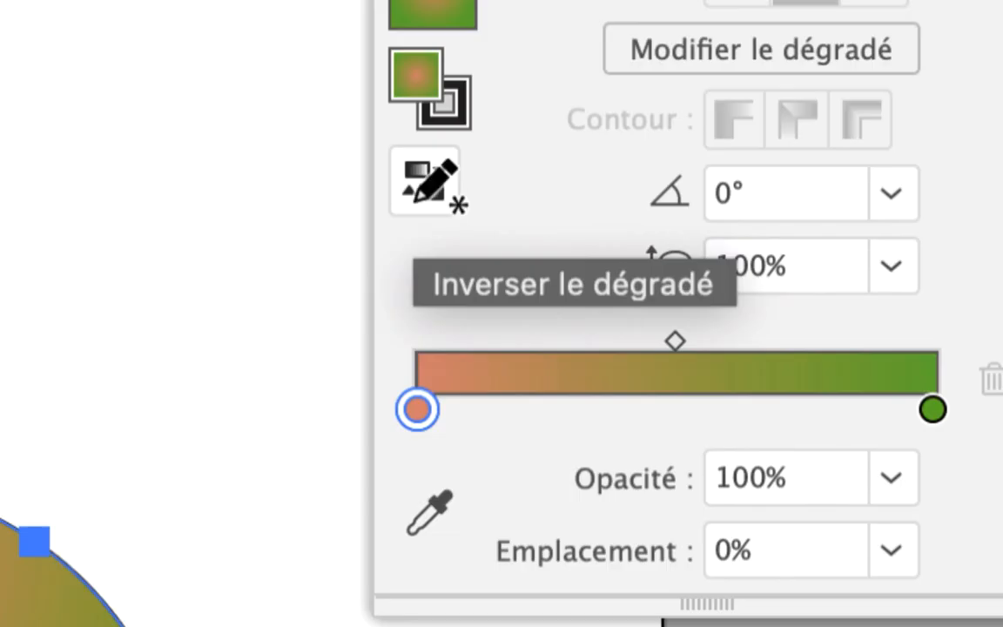
{"action": "left_click", "coordinate": [417, 202]}
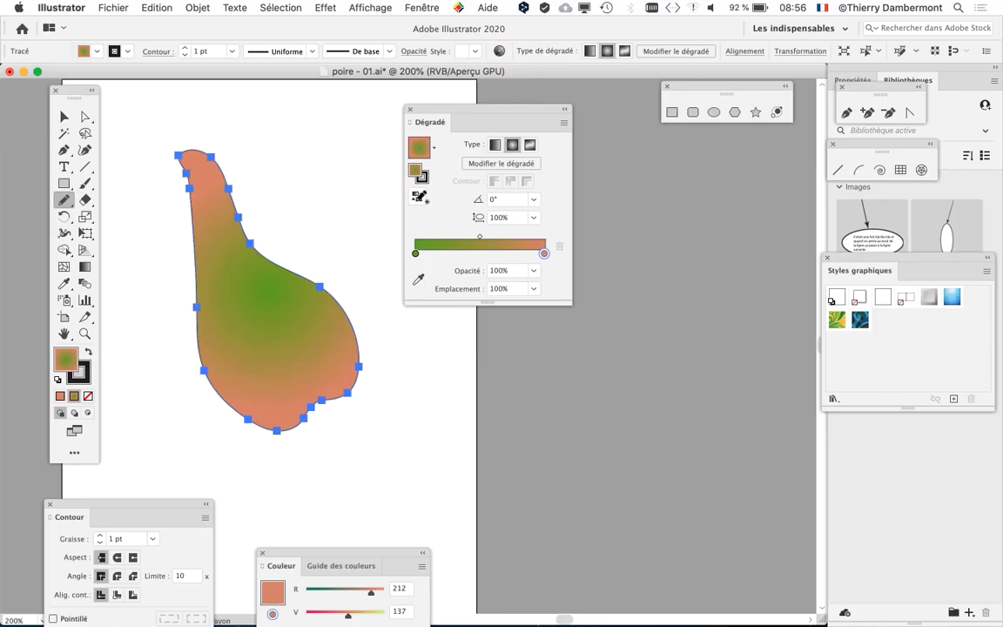
{"action": "left_click", "coordinate": [417, 200]}
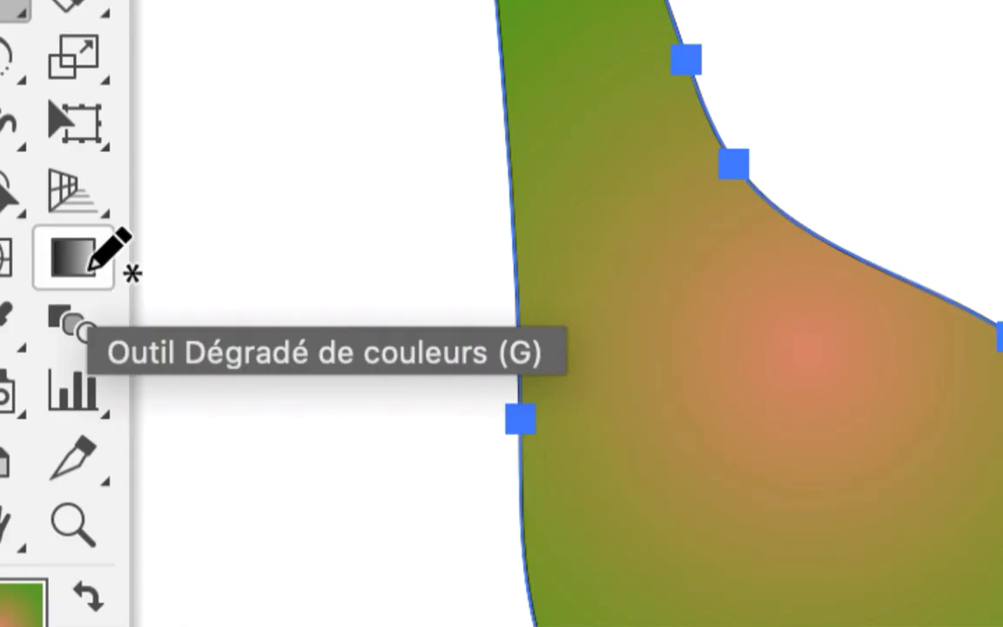
- With the Gradient tool, move the radial gradient's centre into the pear's rounded belly and shift its orange stop to about 16% along the slider
{"action": "left_click", "coordinate": [85, 267]}
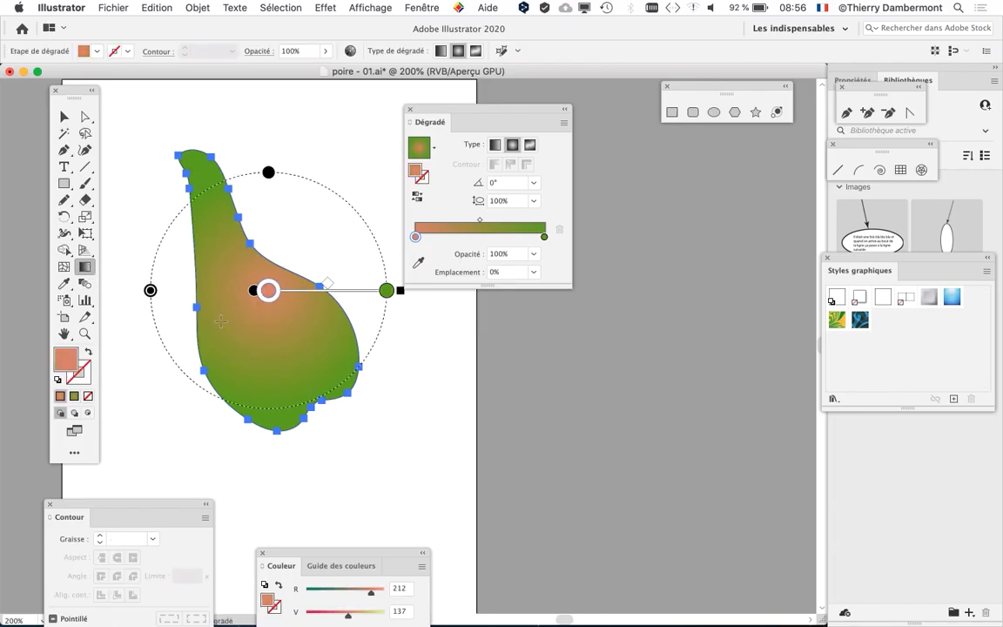
{"action": "mouse_move", "coordinate": [291, 349]}
{"action": "left_mouse_down"}
{"action": "mouse_move", "coordinate": [472, 352]}
{"action": "mouse_move", "coordinate": [415, 341]}
{"action": "left_mouse_up"}
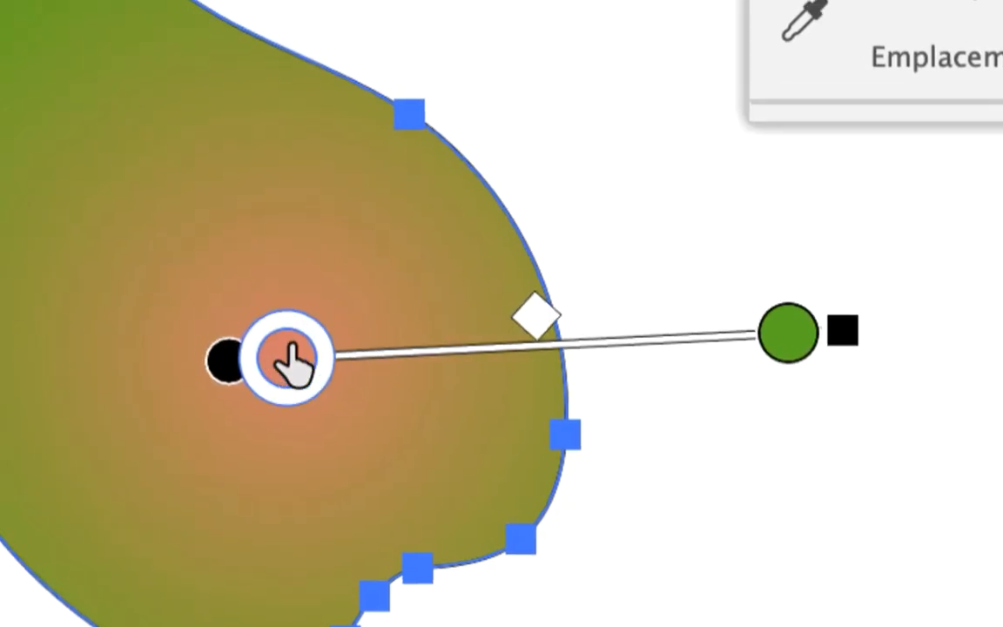
{"action": "left_click_drag", "start_coordinate": [292, 357], "coordinate": [335, 354]}
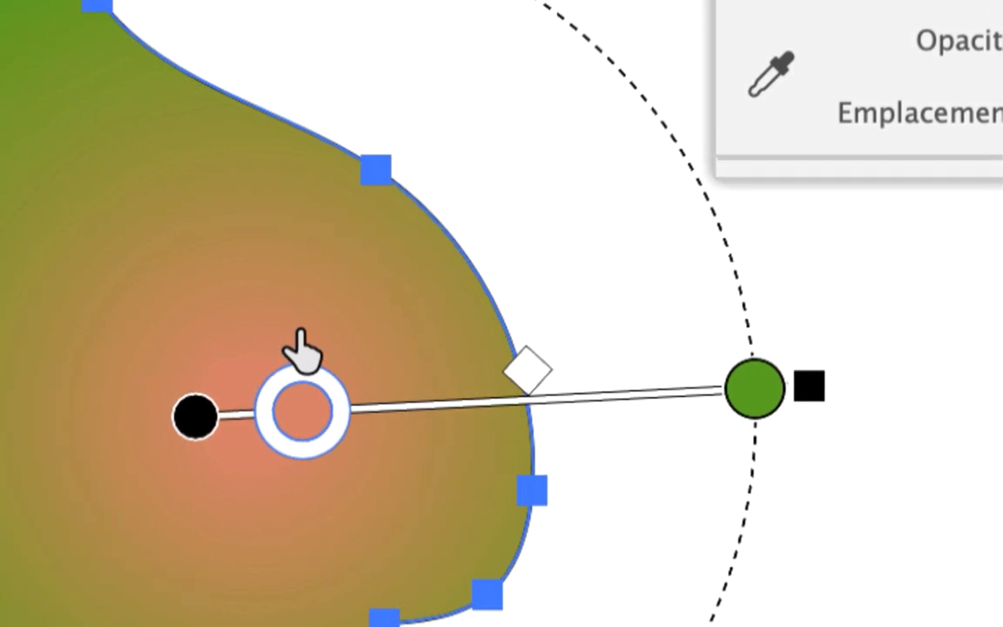
{"action": "left_click_drag", "start_coordinate": [274, 347], "coordinate": [341, 273]}
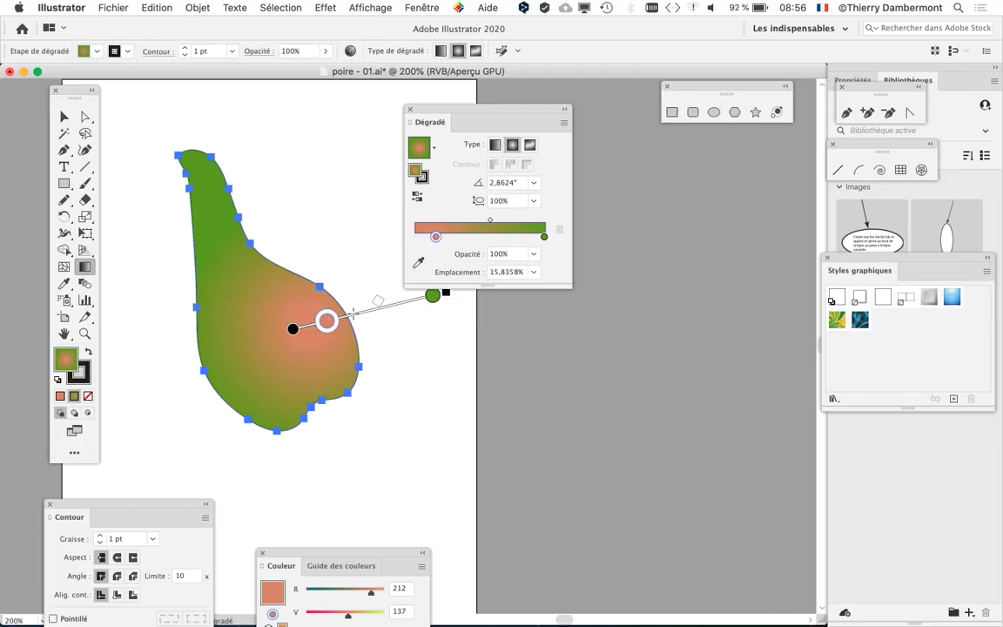
{"action": "left_click", "coordinate": [338, 323]}
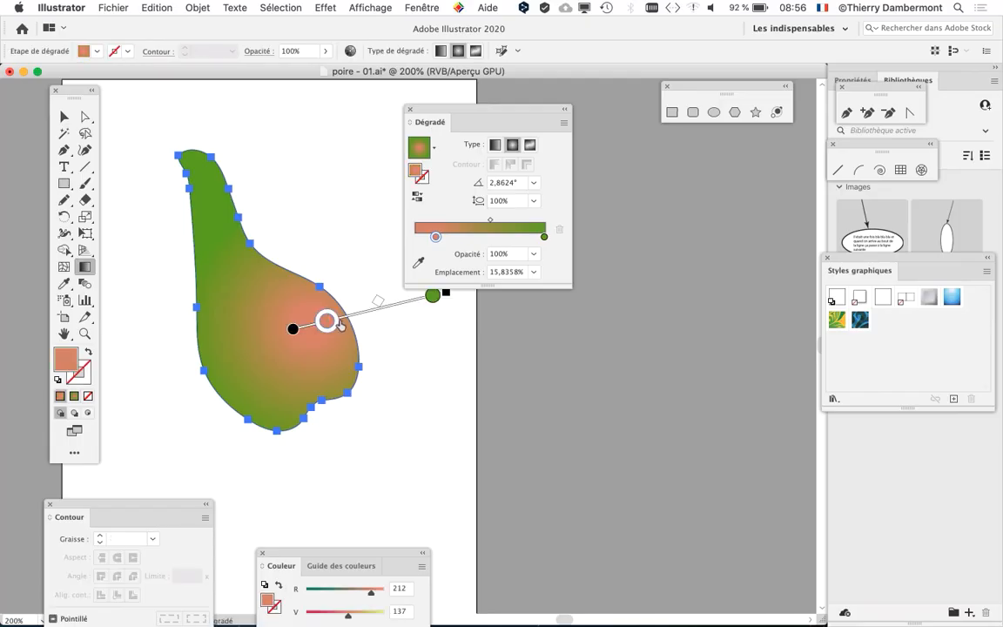
{"action": "mouse_move", "coordinate": [356, 319]}
{"action": "left_mouse_down"}
{"action": "mouse_move", "coordinate": [343, 332]}
{"action": "mouse_move", "coordinate": [351, 329]}
{"action": "mouse_move", "coordinate": [278, 275]}
{"action": "mouse_move", "coordinate": [266, 192]}
{"action": "mouse_move", "coordinate": [287, 248]}
{"action": "mouse_move", "coordinate": [355, 345]}
{"action": "mouse_move", "coordinate": [353, 334]}
{"action": "left_mouse_up"}
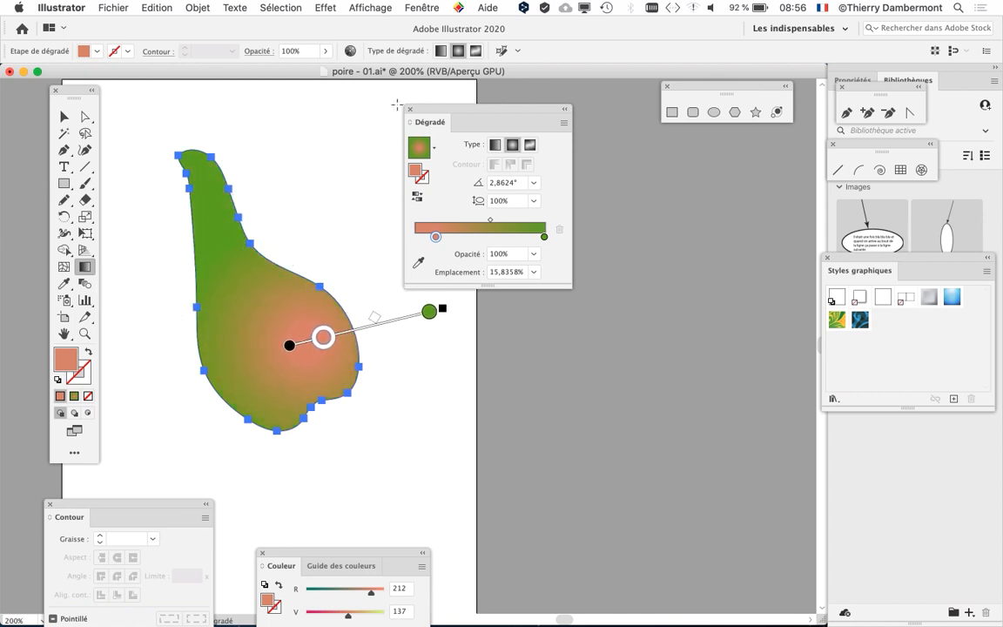
- Move the gradient settings away from the pear, and deselect and reselect the pear with the Selection tool
{"action": "mouse_move", "coordinate": [440, 113]}
{"action": "left_mouse_down"}
{"action": "mouse_move", "coordinate": [589, 131]}
{"action": "mouse_move", "coordinate": [601, 142]}
{"action": "left_mouse_up"}
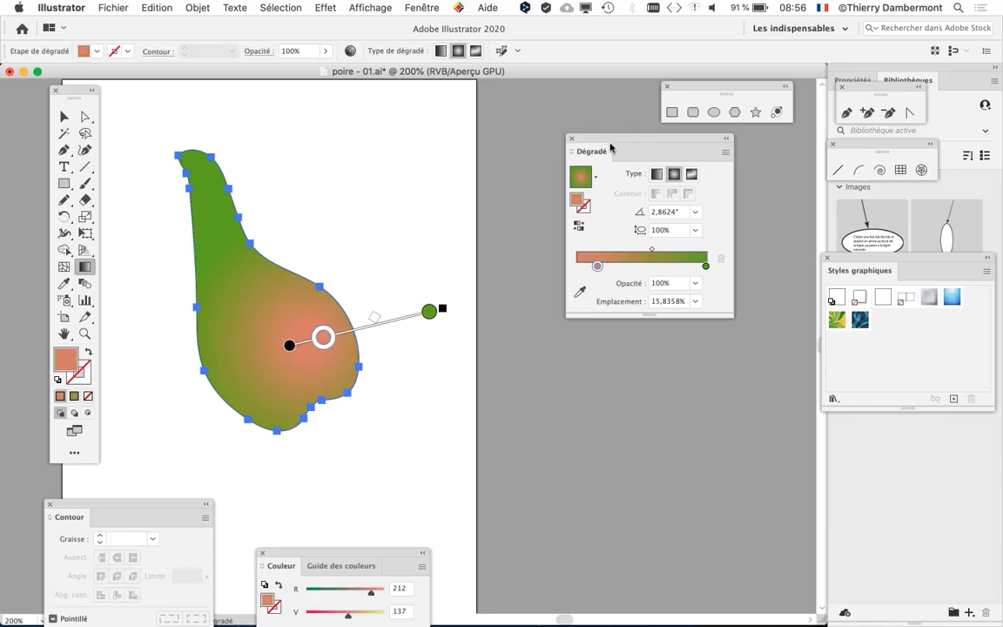
{"action": "left_click_drag", "start_coordinate": [603, 139], "coordinate": [586, 158]}
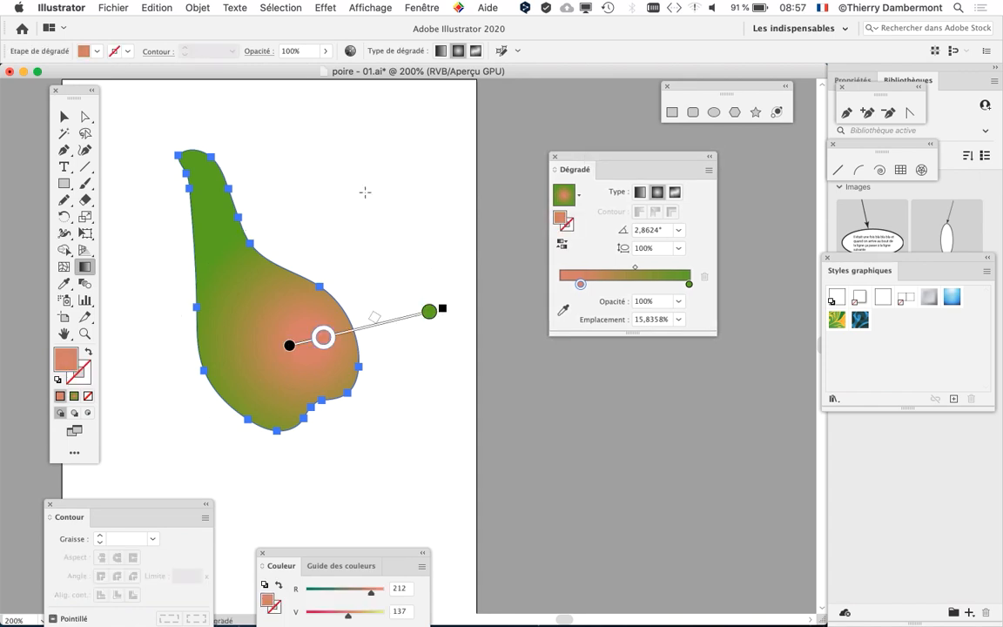
{"action": "left_click", "coordinate": [66, 117]}
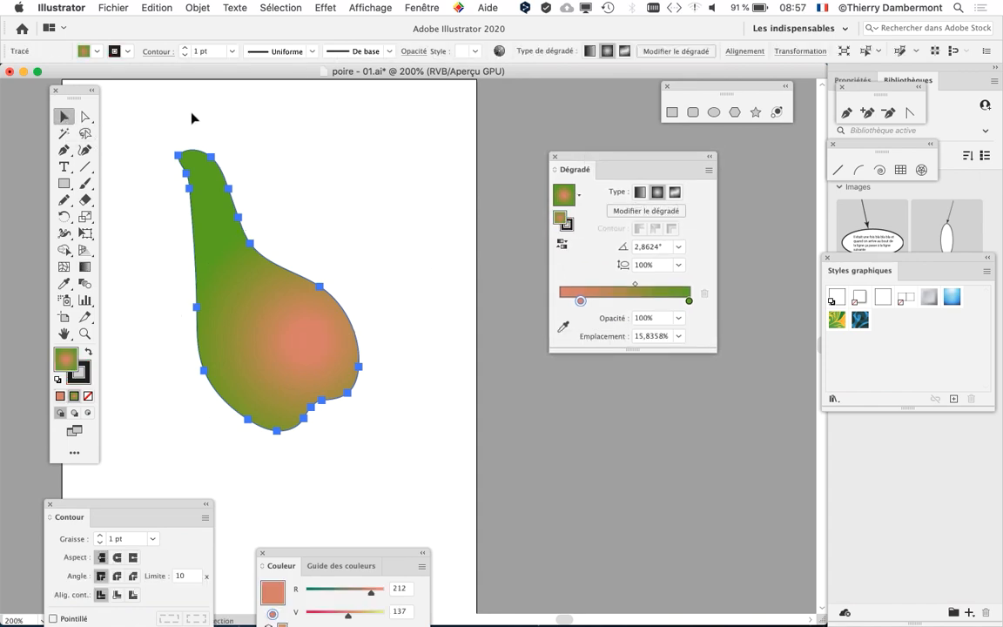
{"action": "left_click", "coordinate": [274, 185]}
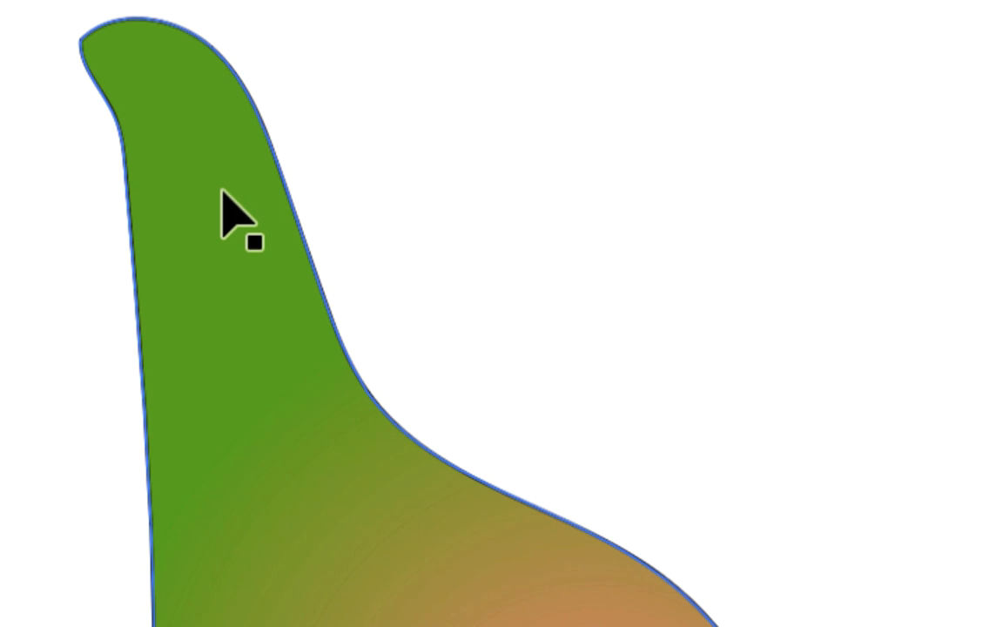
{"action": "left_click", "coordinate": [223, 190]}
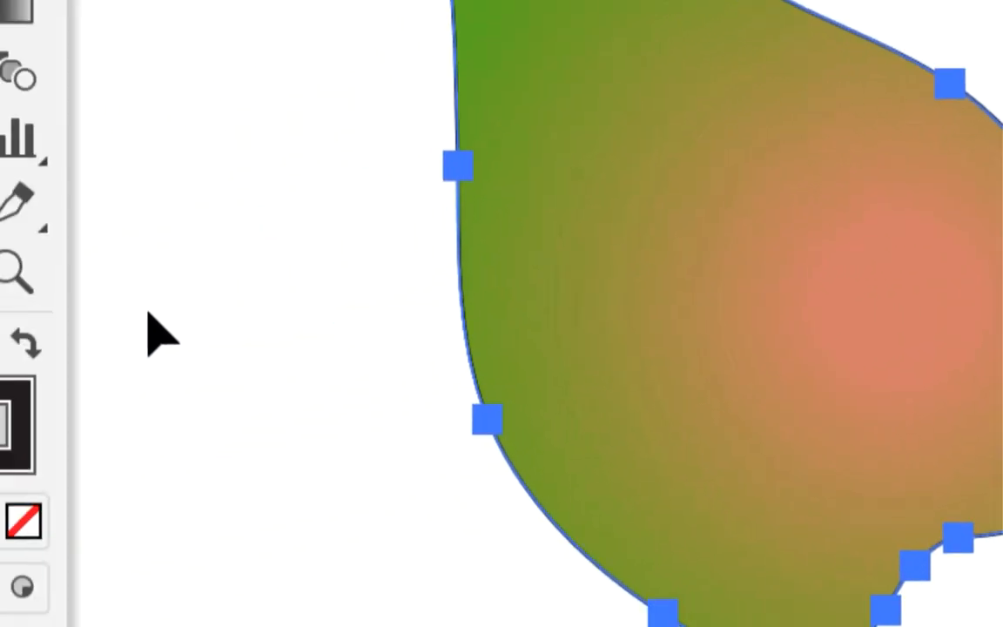
- Make the pear's stroke active and place the Contour settings beside the shape, with the gradient settings farther away
{"action": "left_click", "coordinate": [18, 436]}
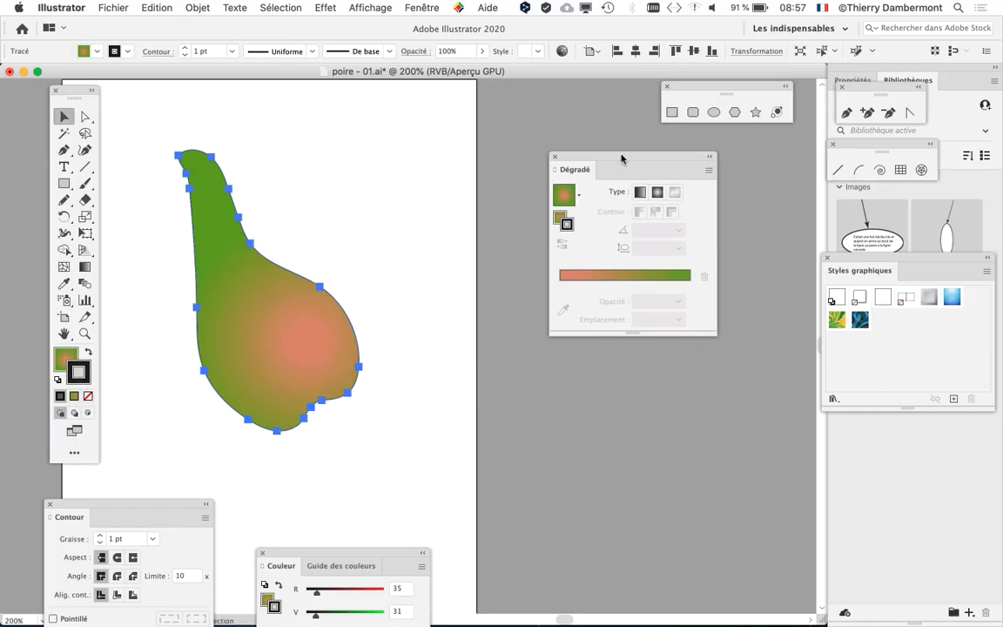
{"action": "left_click", "coordinate": [423, 8]}
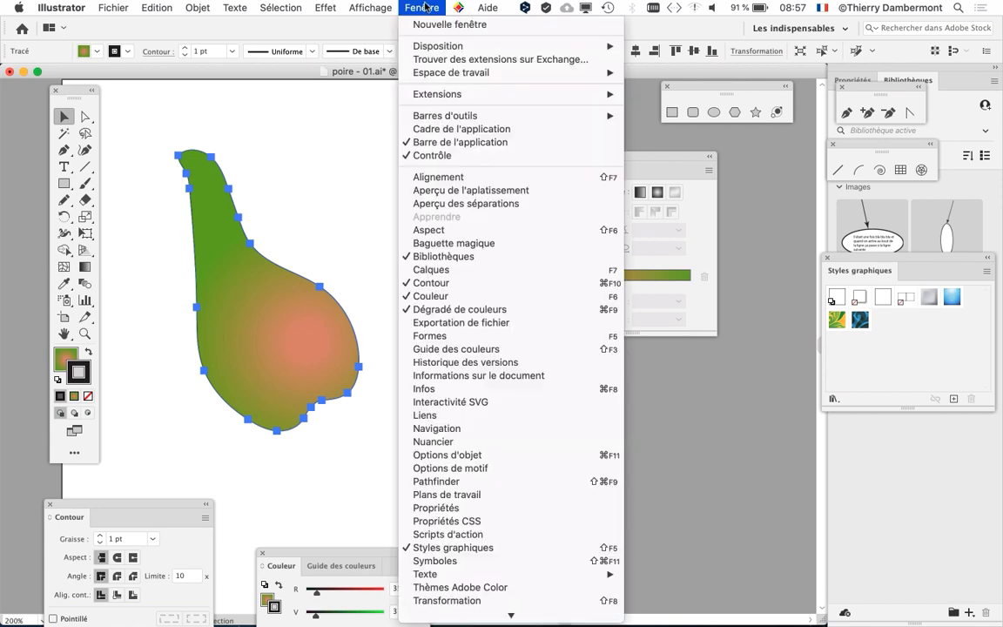
{"action": "left_click", "coordinate": [454, 282]}
{"action": "left_click", "coordinate": [423, 8]}
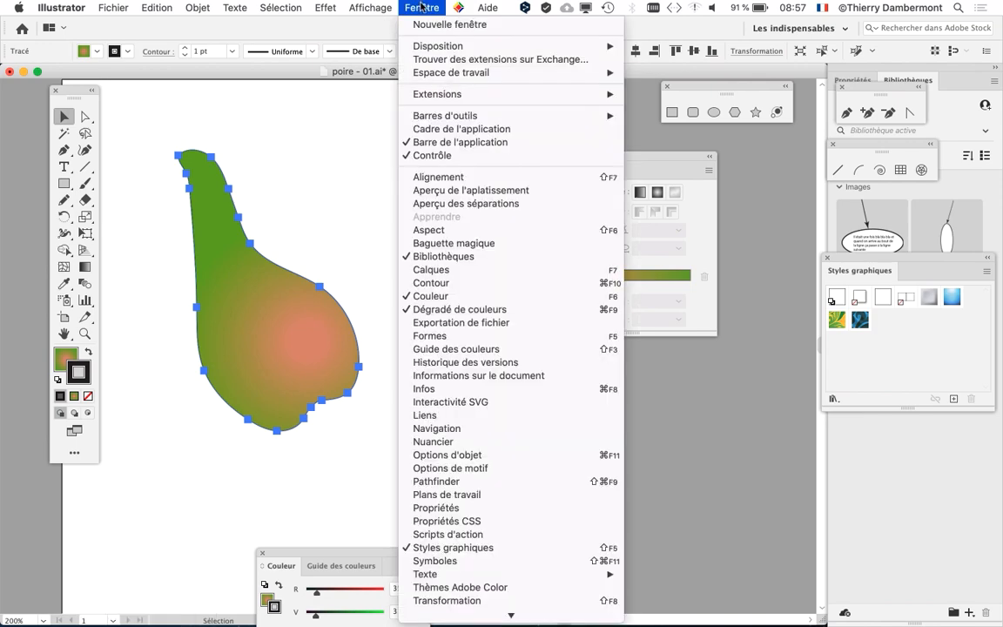
{"action": "left_click", "coordinate": [452, 284]}
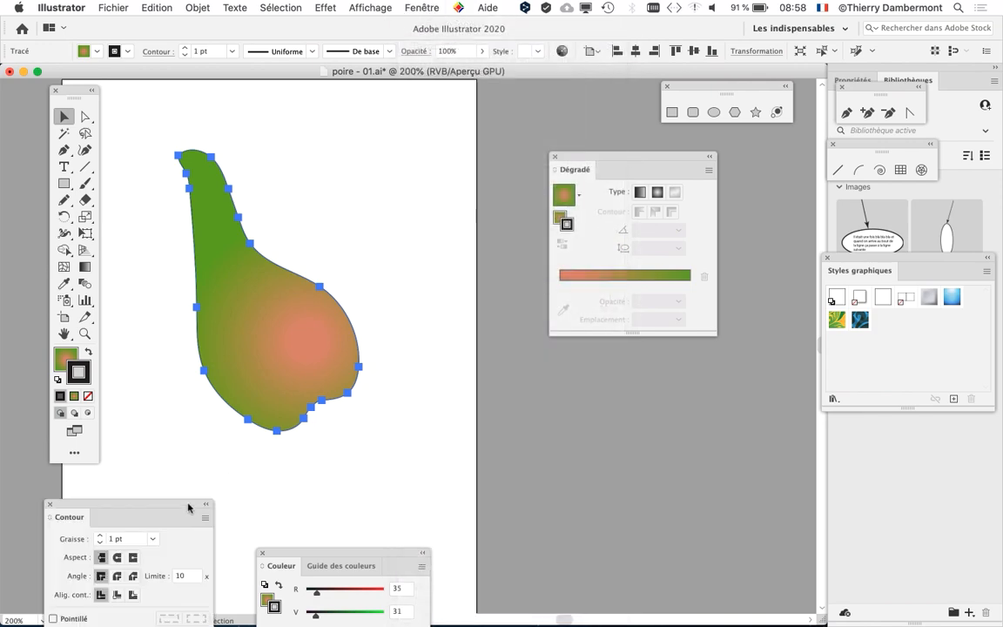
{"action": "left_click_drag", "start_coordinate": [188, 507], "coordinate": [518, 156]}
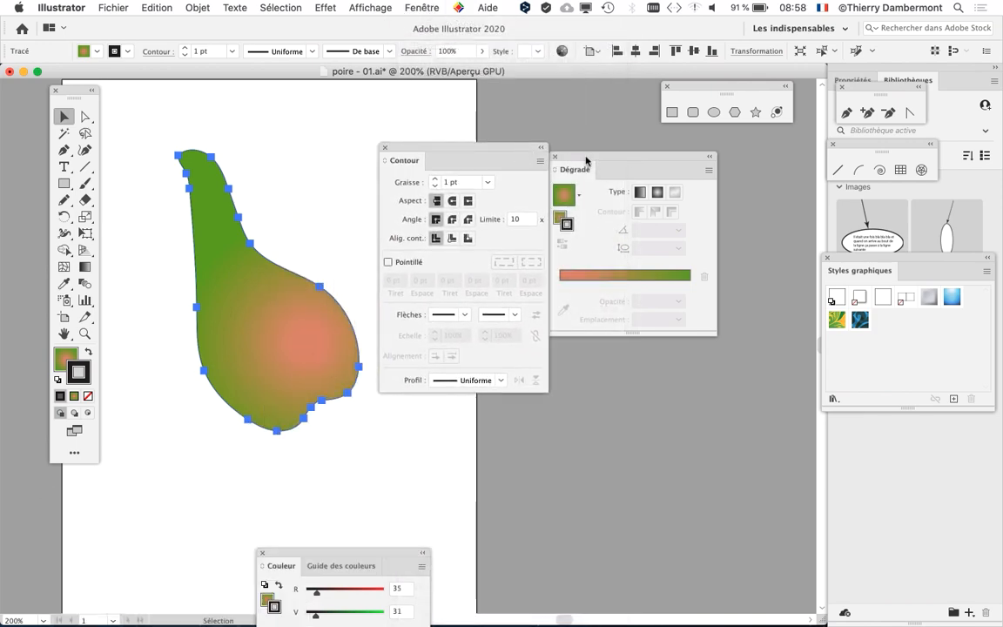
{"action": "left_click_drag", "start_coordinate": [587, 160], "coordinate": [696, 251]}
{"action": "left_click_drag", "start_coordinate": [466, 153], "coordinate": [514, 150]}
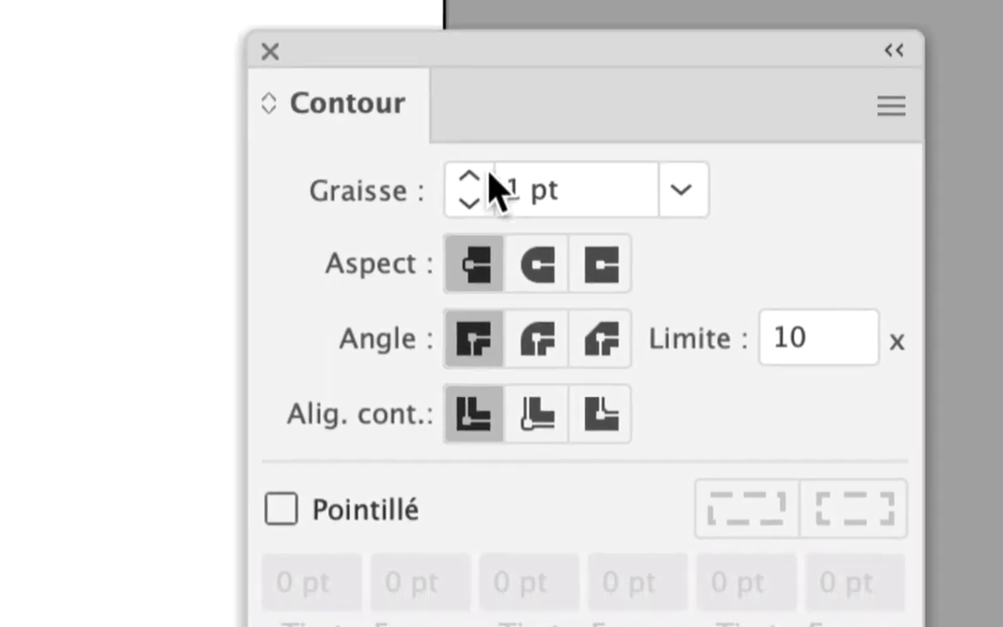
- Set the pear's stroke weight to 14 pt and move the Contour settings clear of the shape
{"action": "left_click", "coordinate": [445, 226]}
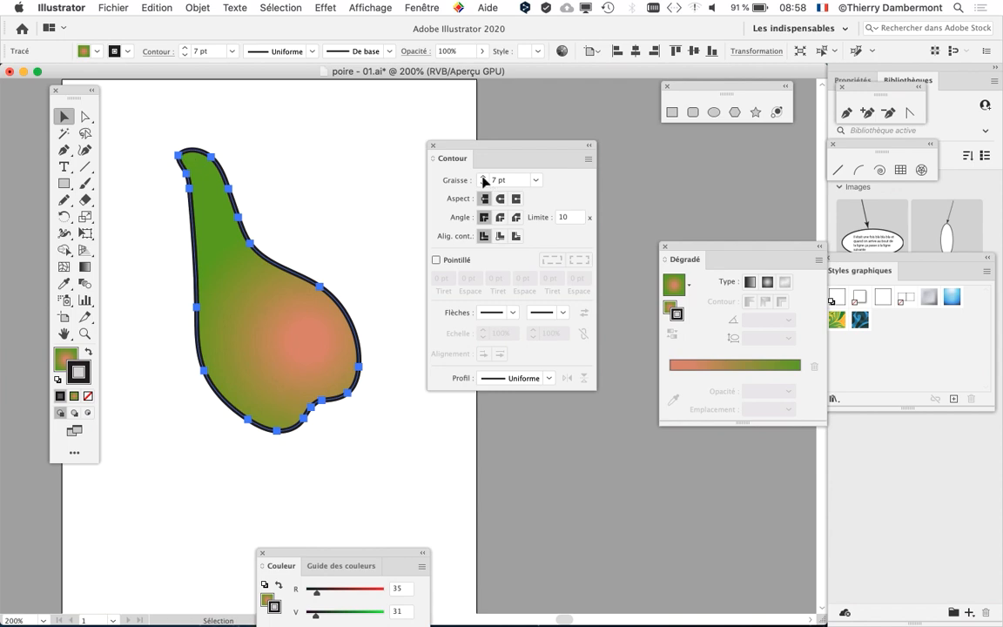
{"action": "left_click", "coordinate": [484, 178]}
{"action": "left_click", "coordinate": [484, 178]}
{"action": "left_click", "coordinate": [484, 178]}
{"action": "left_click", "coordinate": [484, 178]}
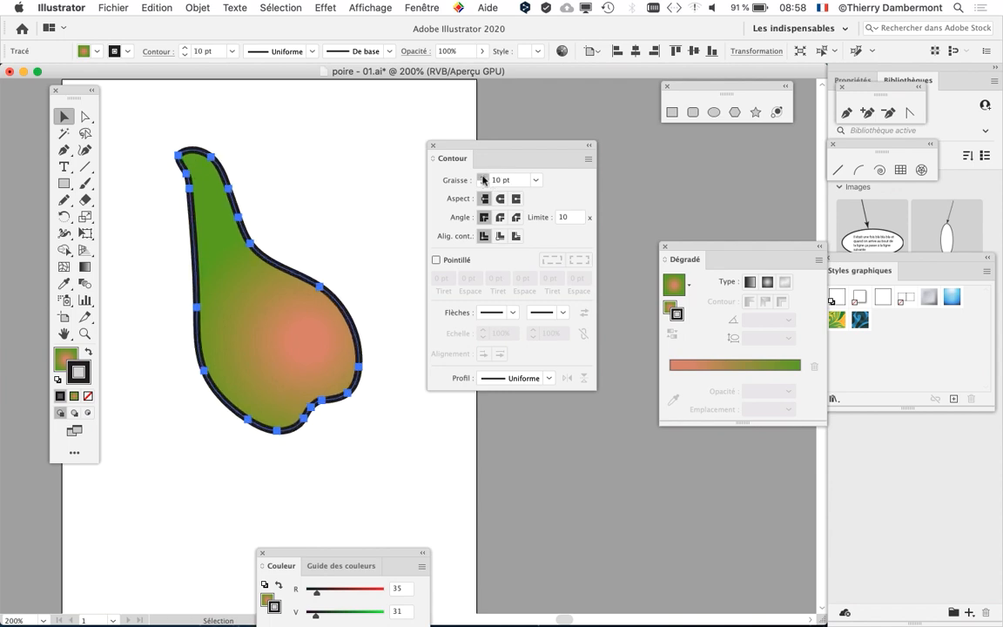
{"action": "left_click", "coordinate": [485, 177]}
{"action": "left_click", "coordinate": [484, 178]}
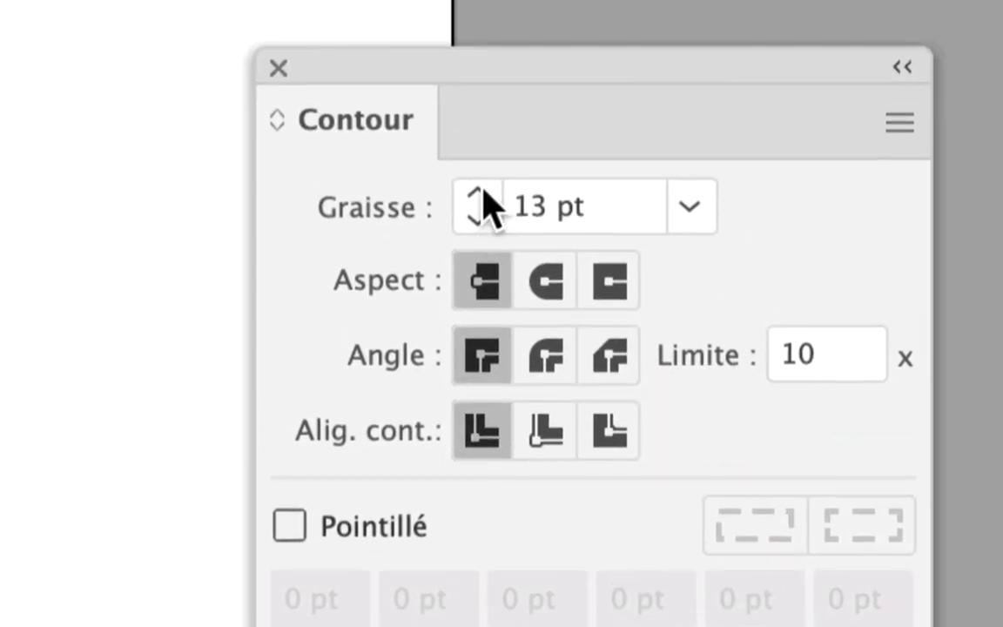
{"action": "left_click", "coordinate": [469, 116]}
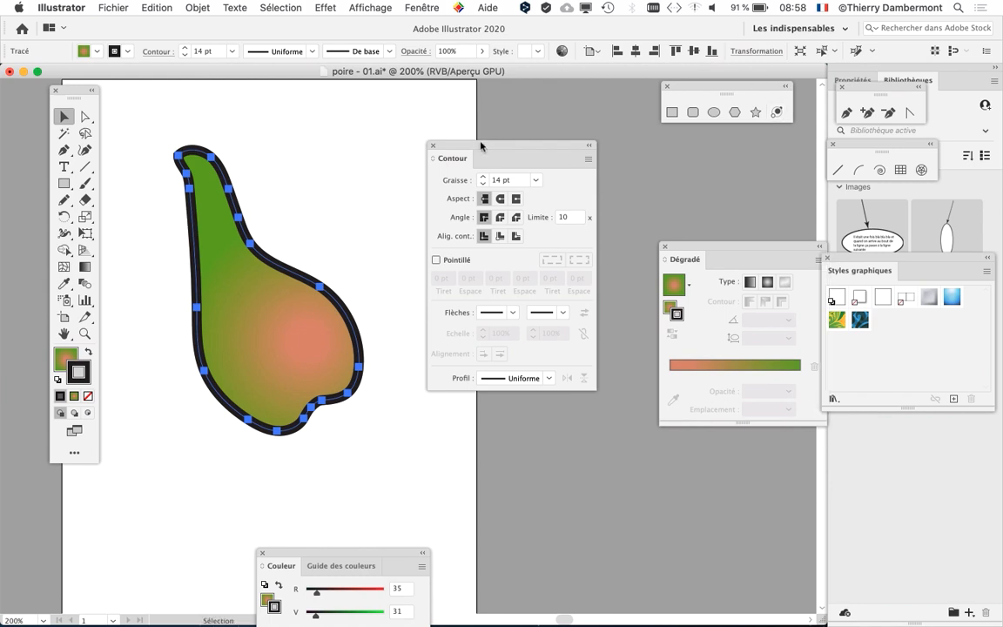
{"action": "left_click_drag", "start_coordinate": [481, 146], "coordinate": [79, 508]}
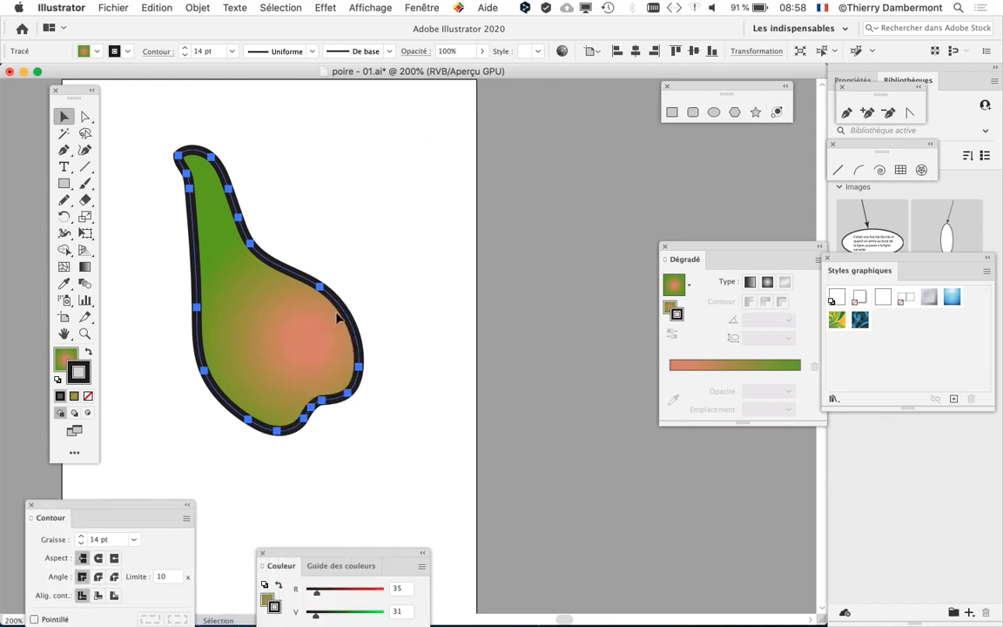
- Display the Nuancier swatches and place them beside the pear
{"action": "left_click", "coordinate": [421, 7]}
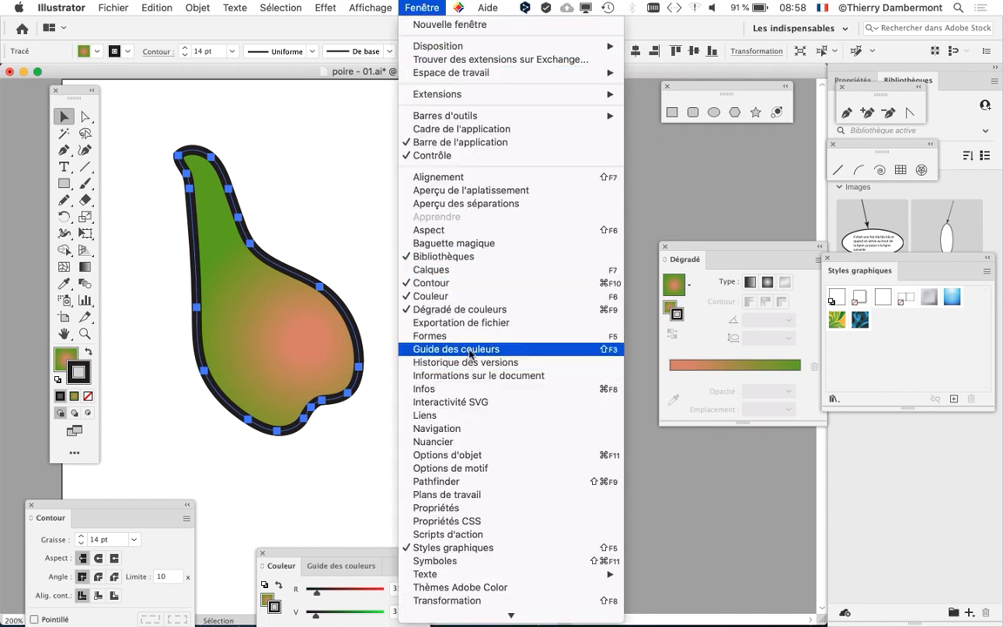
{"action": "left_click", "coordinate": [477, 441]}
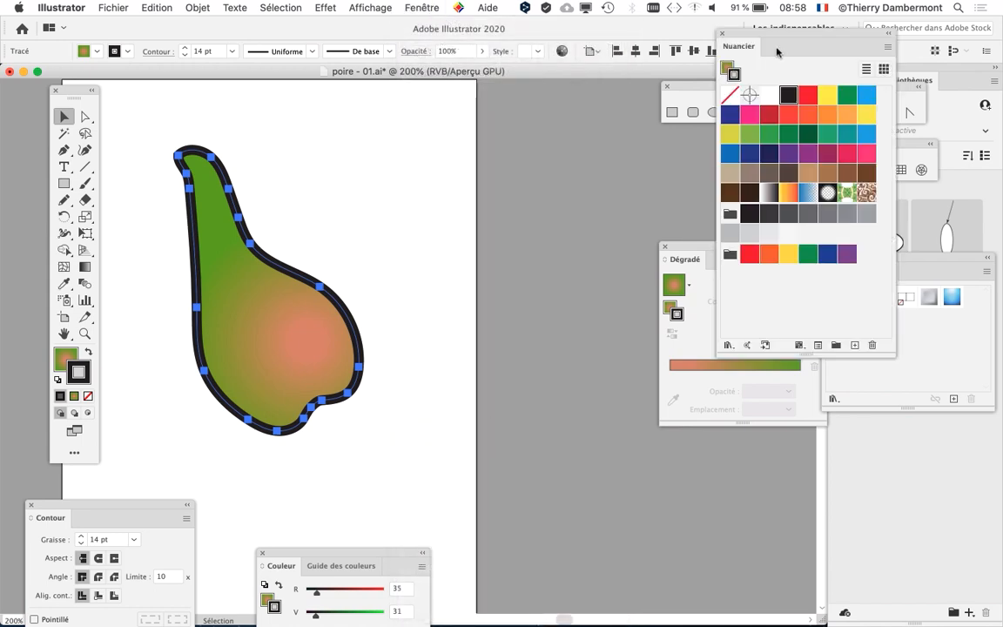
{"action": "left_click_drag", "start_coordinate": [775, 35], "coordinate": [476, 115]}
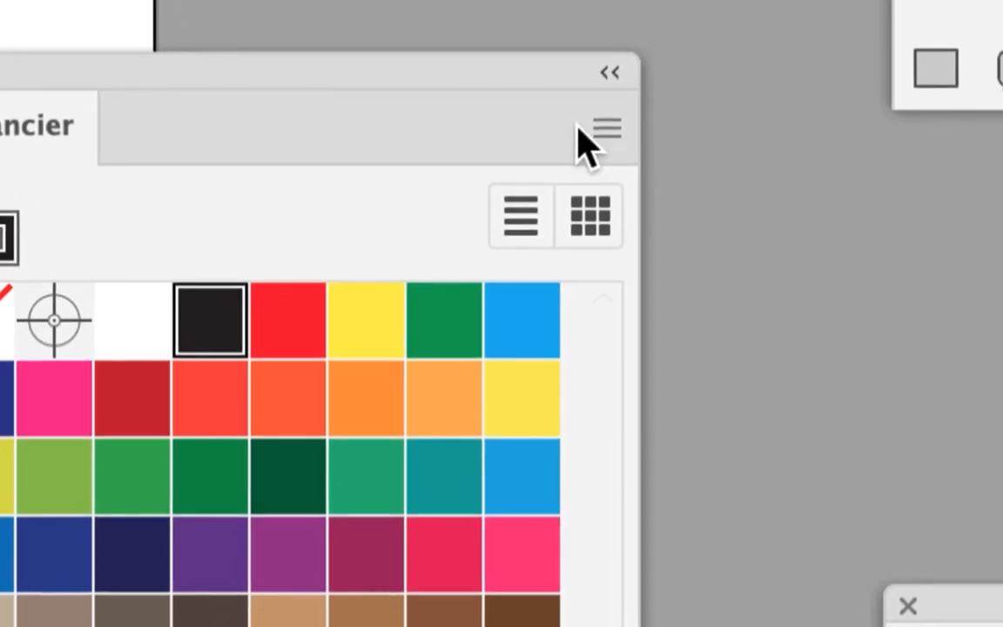
- Start a new swatch from the pear's stroke colour and name it "contour de la poire"
{"action": "left_click", "coordinate": [658, 131]}
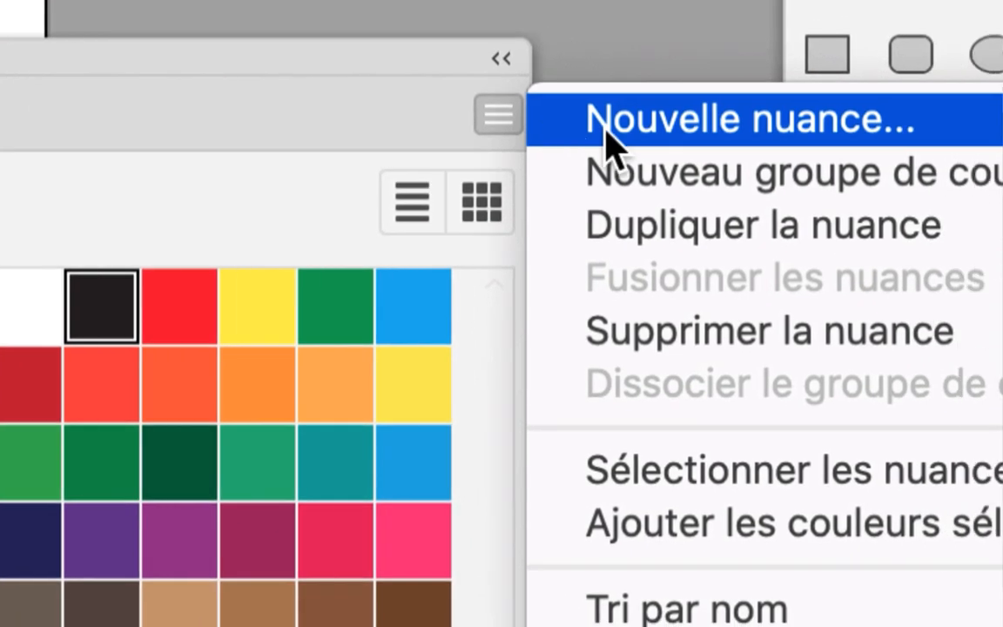
{"action": "left_click", "coordinate": [605, 139]}
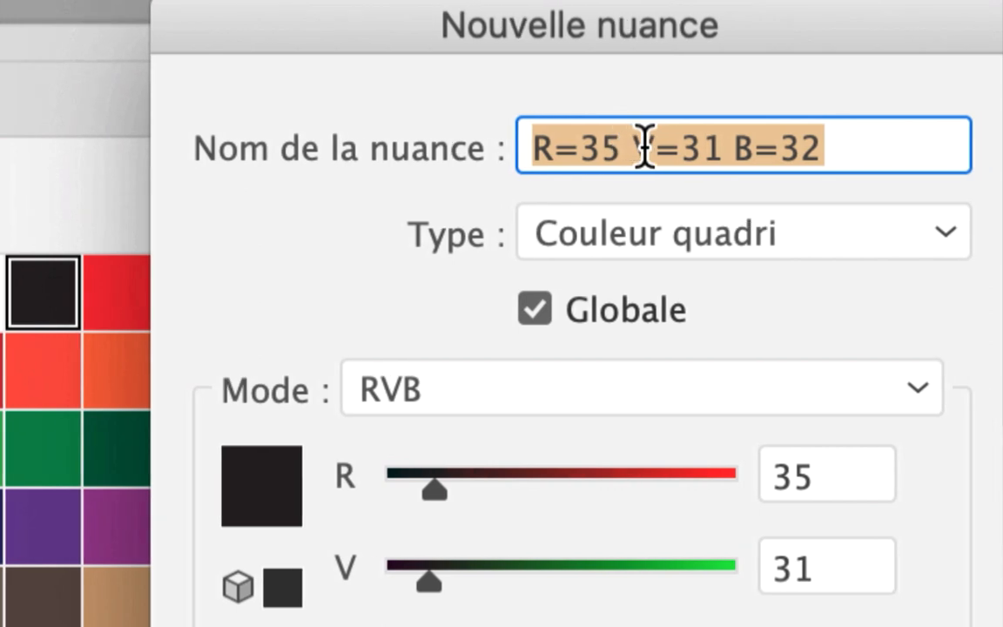
{"action": "left_click", "coordinate": [716, 146]}
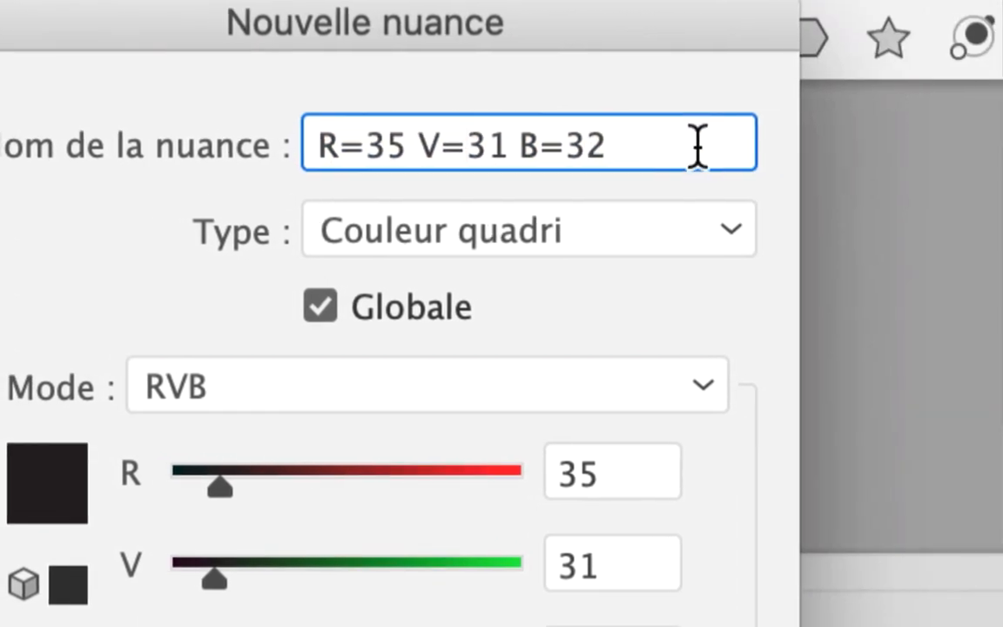
{"action": "left_click_drag", "start_coordinate": [911, 147], "coordinate": [772, 118]}
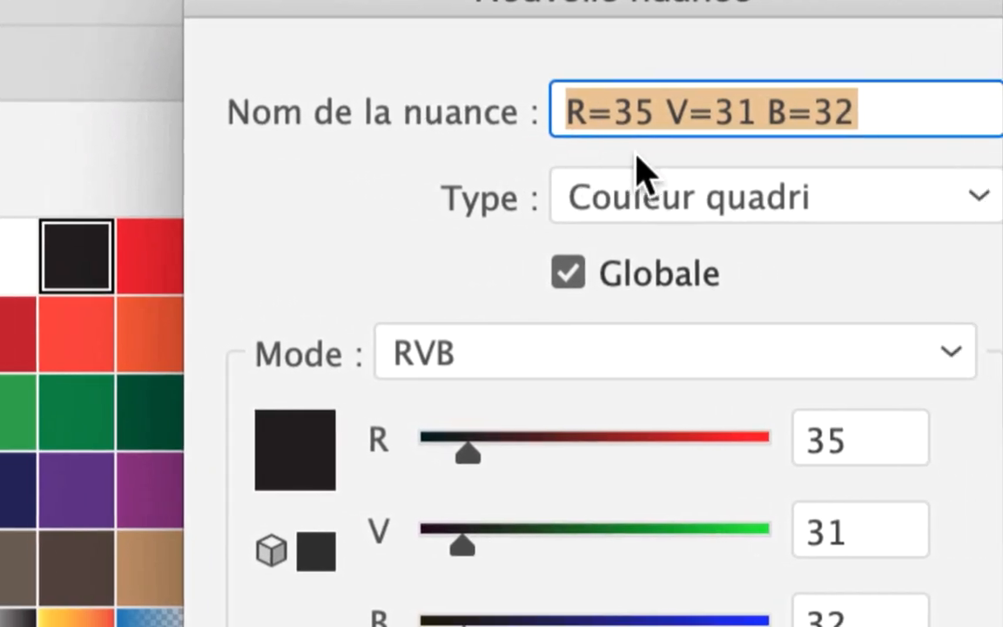
{"action": "type", "text": "cont"}
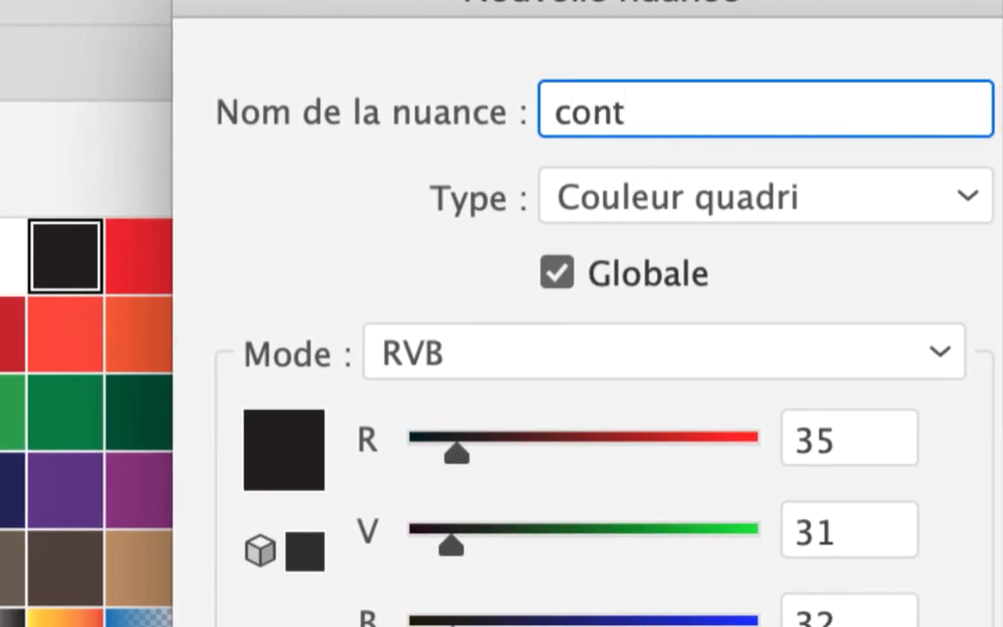
{"action": "type", "text": "our des fruits"}
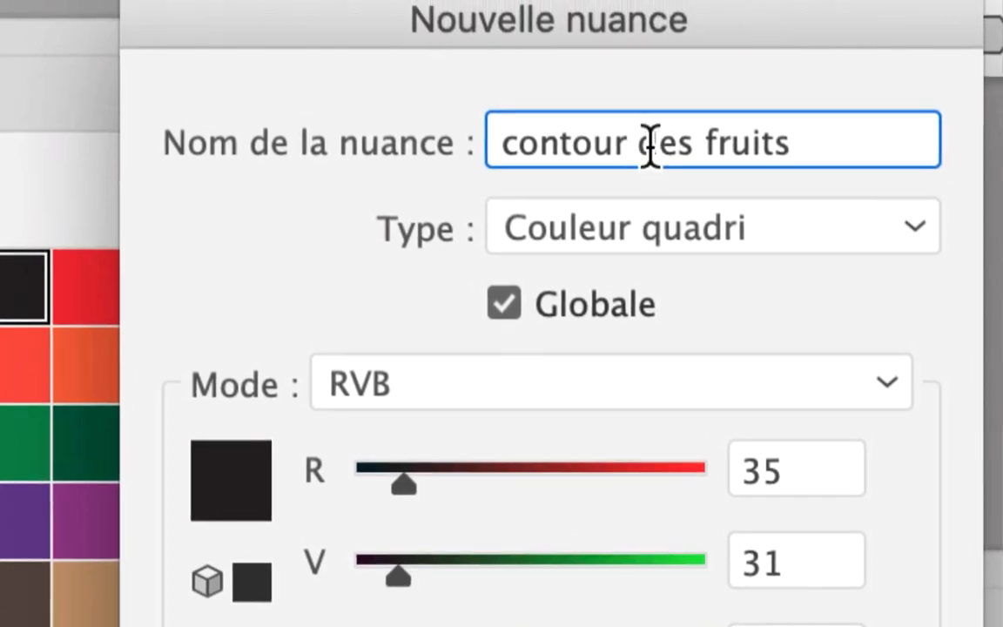
{"action": "left_click_drag", "start_coordinate": [659, 148], "coordinate": [790, 149]}
{"action": "type", "text": "la "}
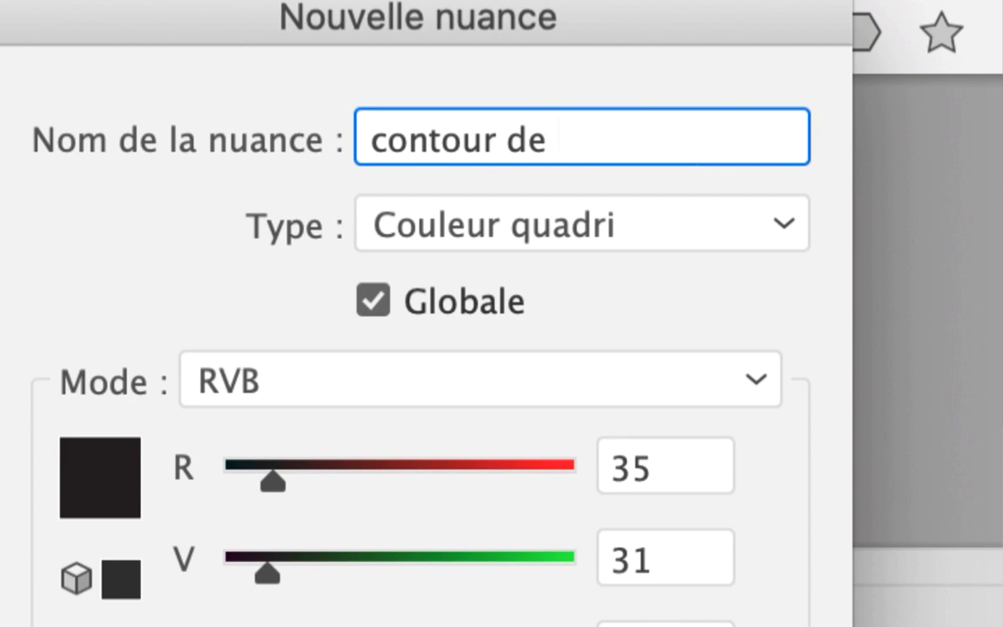
{"action": "type", "text": "poire"}
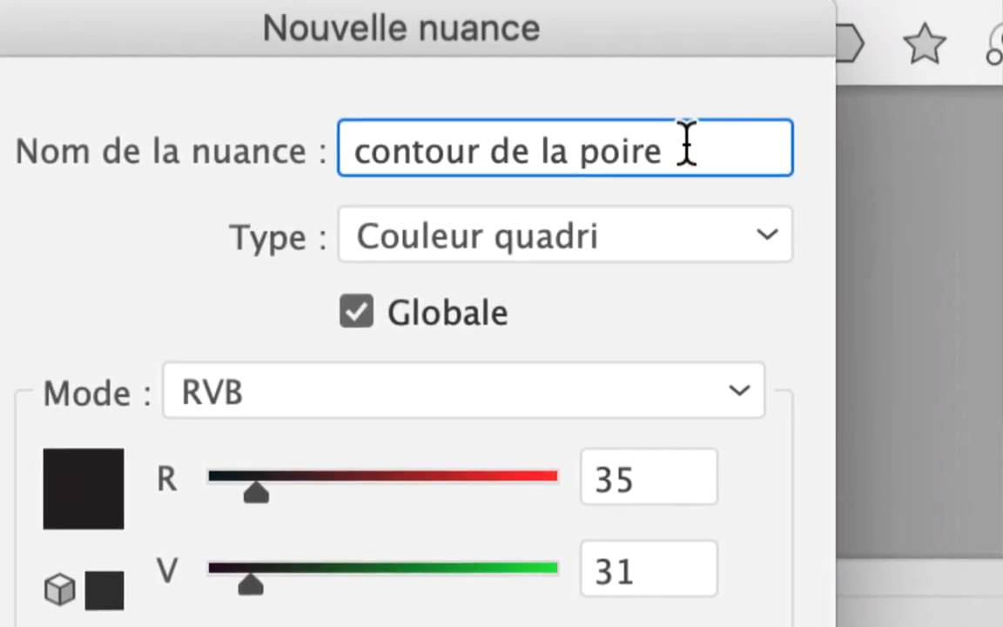
{"action": "left_click_drag", "start_coordinate": [686, 147], "coordinate": [640, 112]}
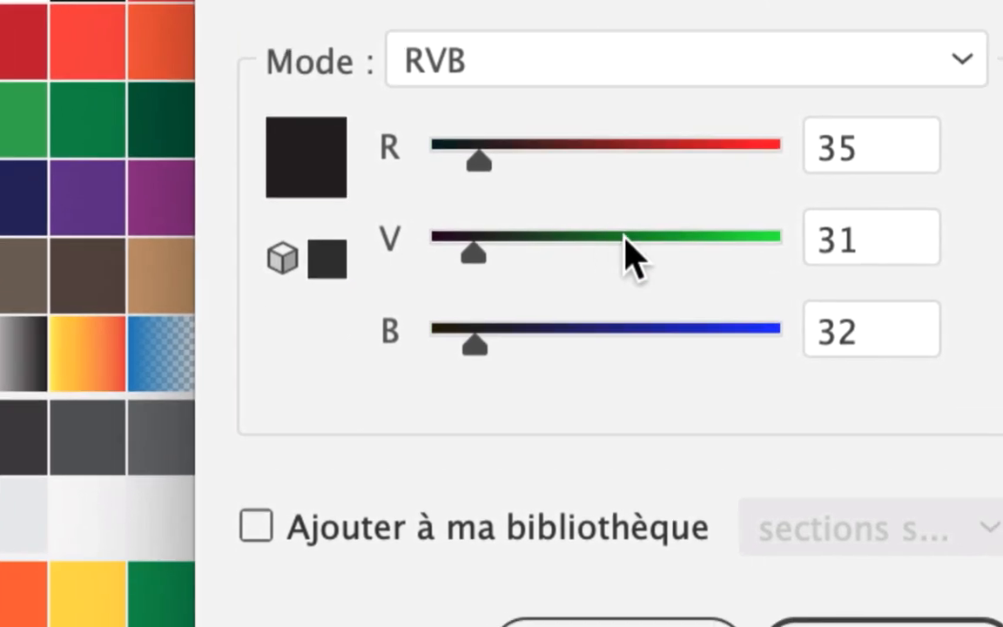
- Raise the new swatch's green value to 168 and create the swatch
{"action": "left_click_drag", "start_coordinate": [624, 235], "coordinate": [642, 237]}
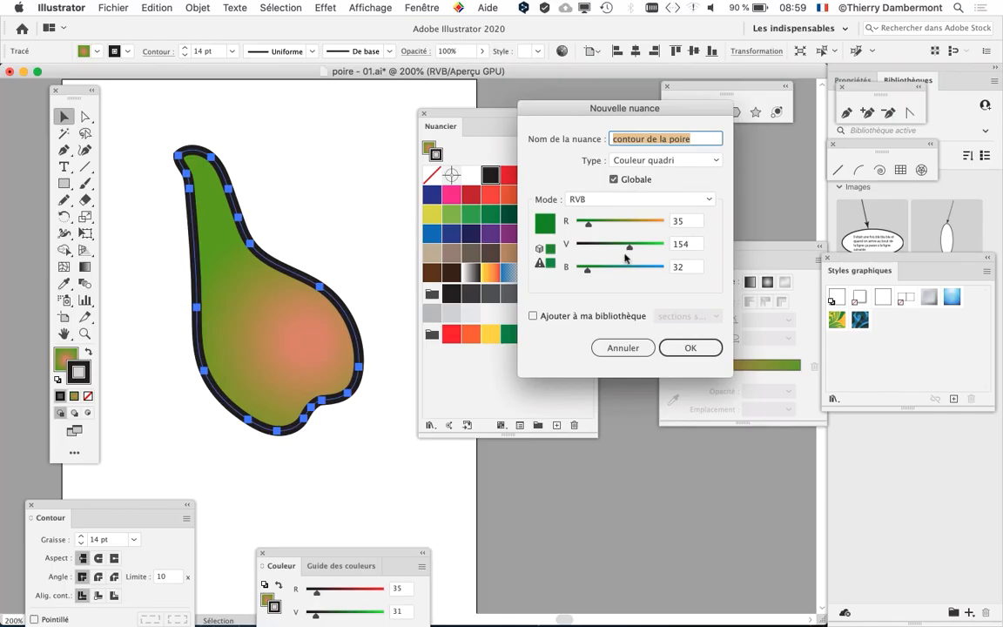
{"action": "left_click_drag", "start_coordinate": [631, 249], "coordinate": [634, 248]}
{"action": "left_click", "coordinate": [689, 348]}
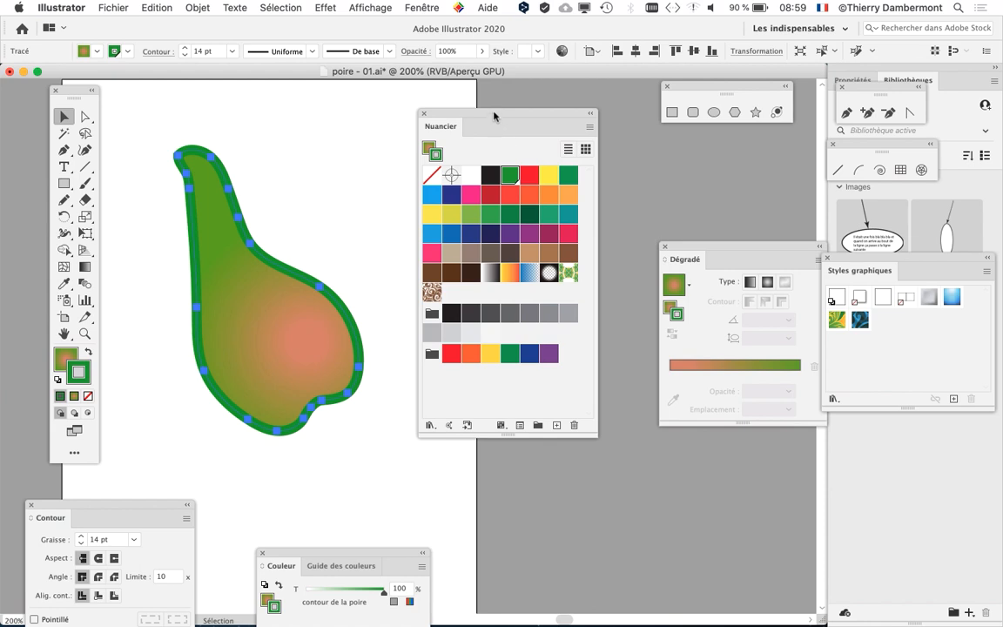
- Move the Nuancier swatches farther from the pear and deselect the pear
{"action": "left_click_drag", "start_coordinate": [495, 111], "coordinate": [538, 110]}
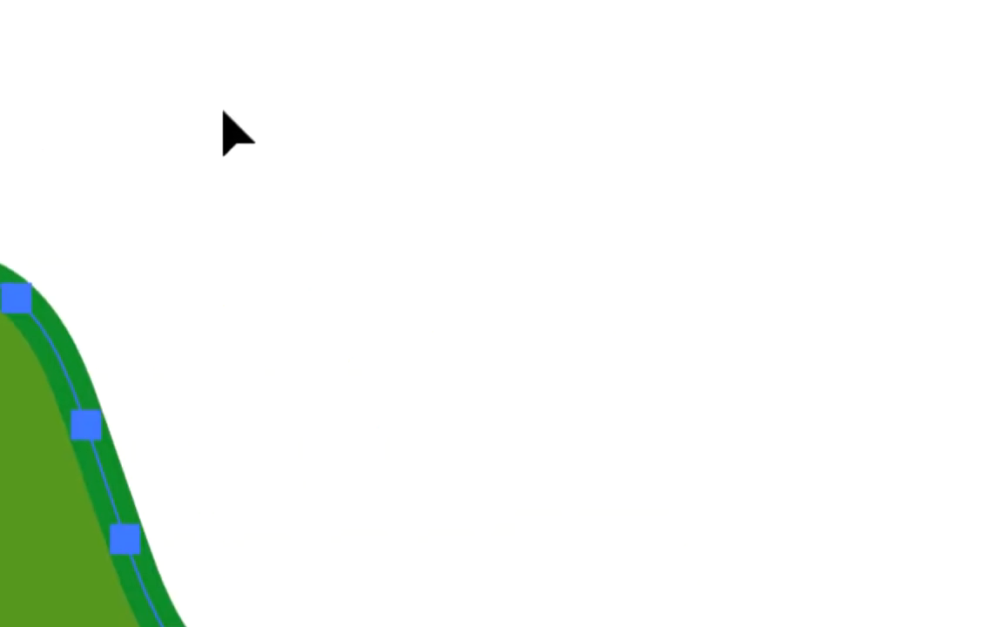
{"action": "left_click", "coordinate": [873, 91]}
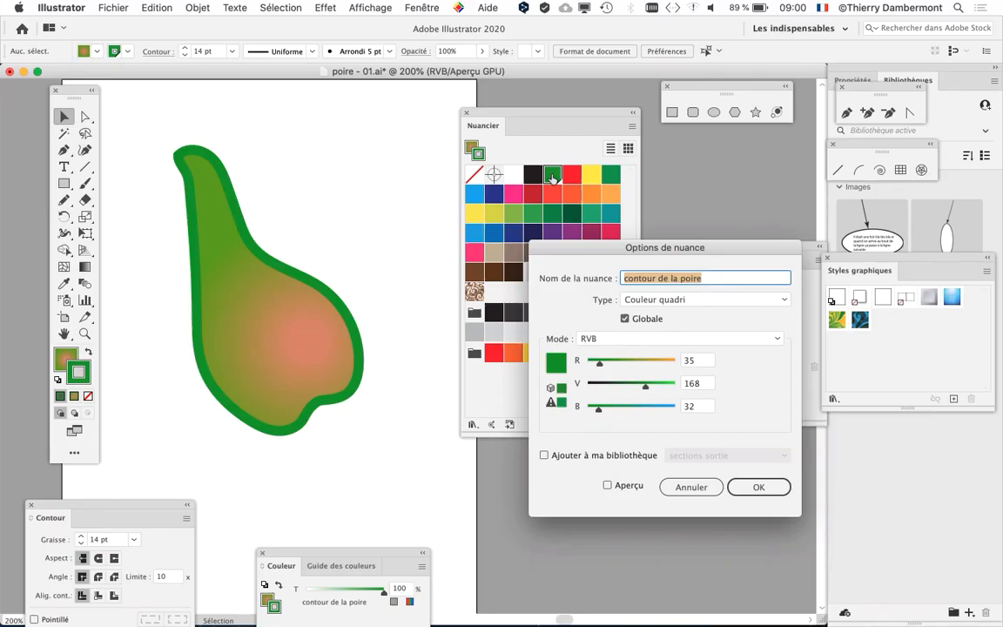
- Edit the global "contour de la poire" swatch with the preview on, changing its colour to R 195, V 157, B 198
{"action": "left_click_drag", "start_coordinate": [544, 192], "coordinate": [493, 60]}
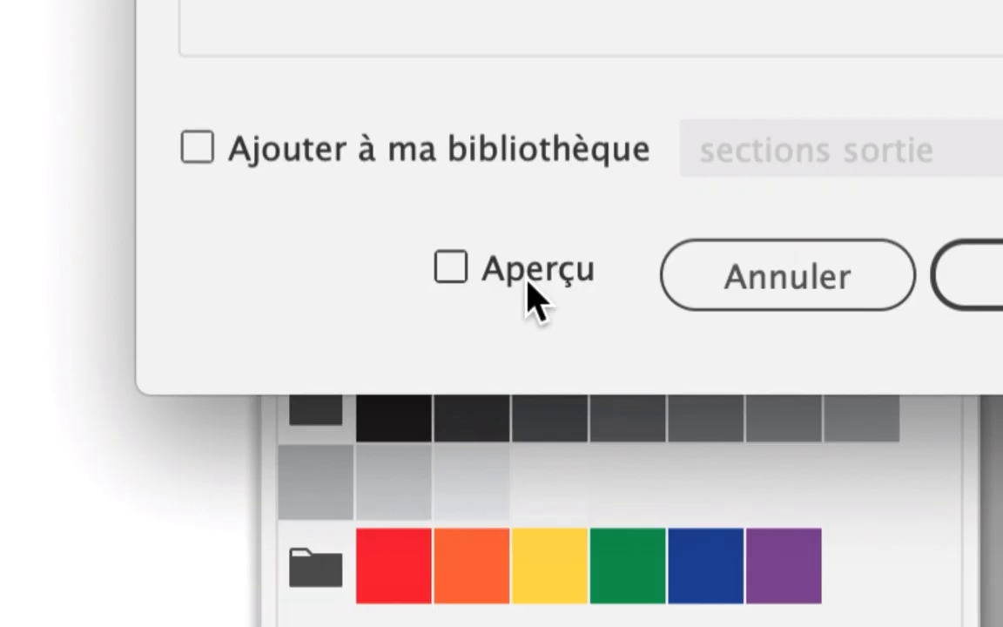
{"action": "left_click", "coordinate": [528, 280]}
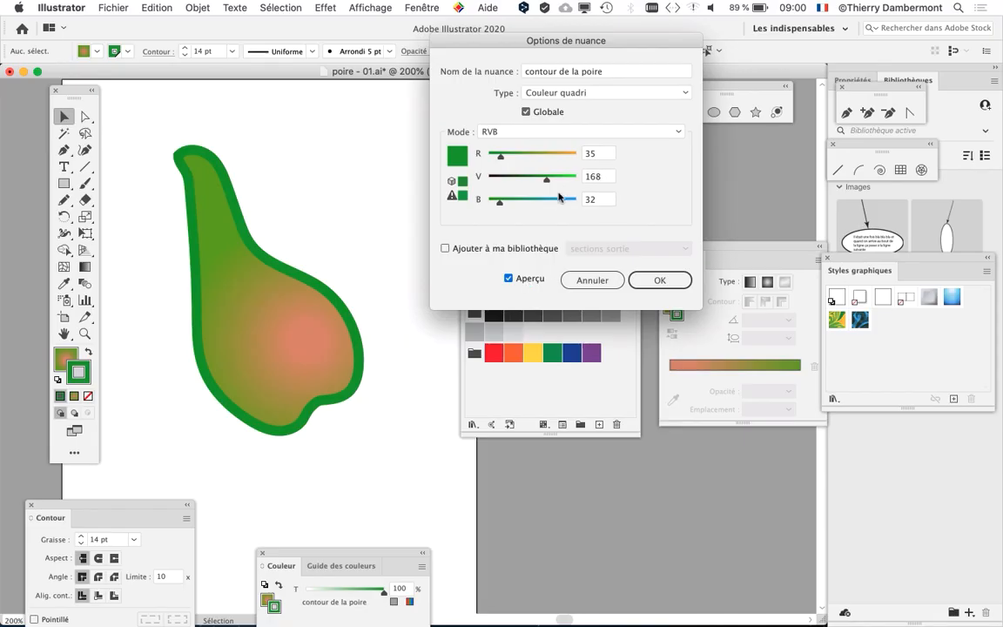
{"action": "left_click", "coordinate": [559, 199]}
{"action": "left_click", "coordinate": [519, 178]}
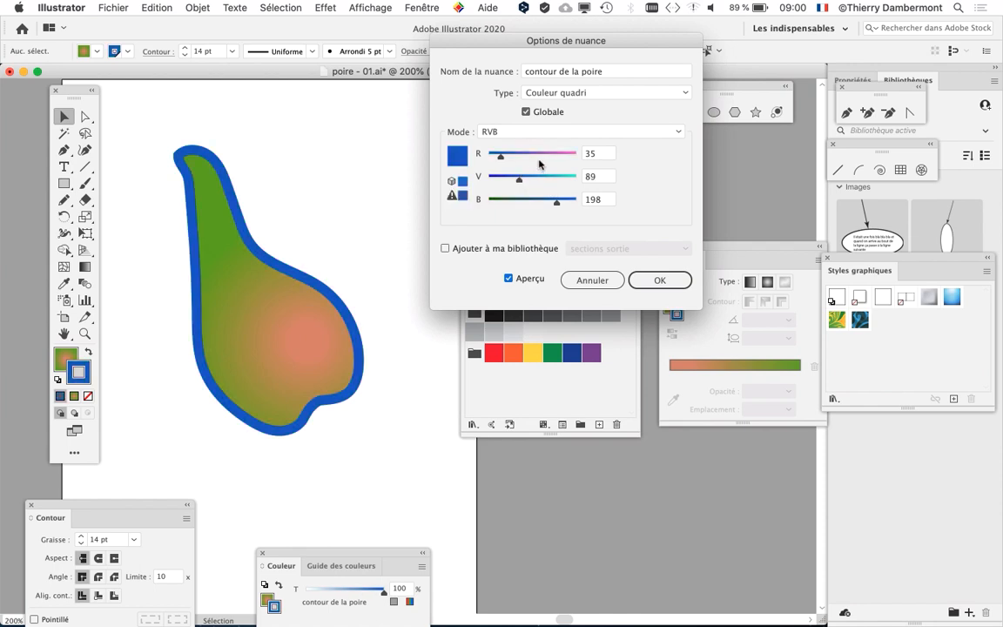
{"action": "left_click", "coordinate": [533, 154]}
{"action": "left_click", "coordinate": [556, 154]}
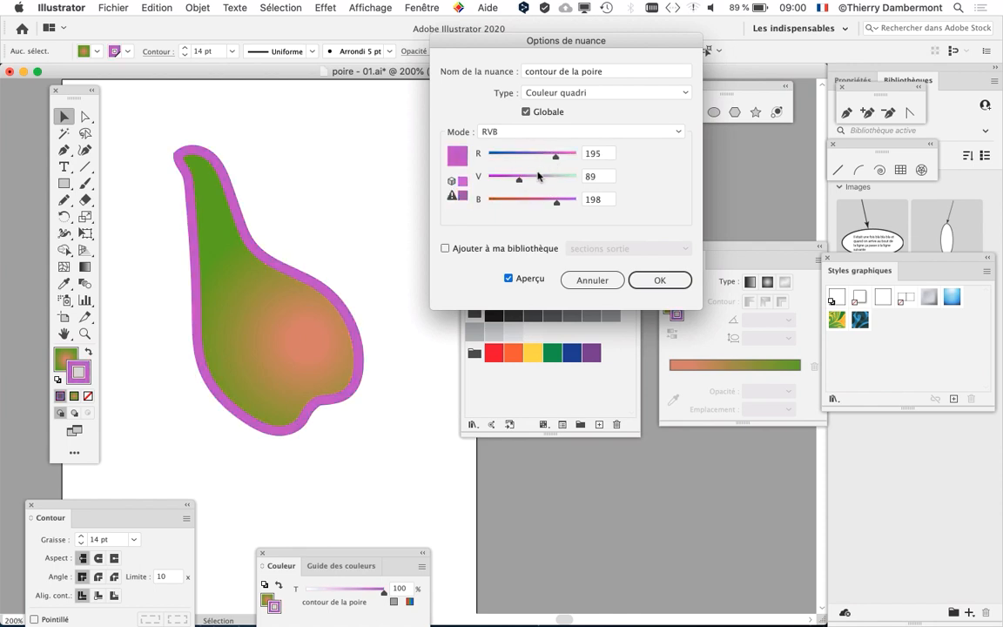
{"action": "left_click", "coordinate": [542, 177]}
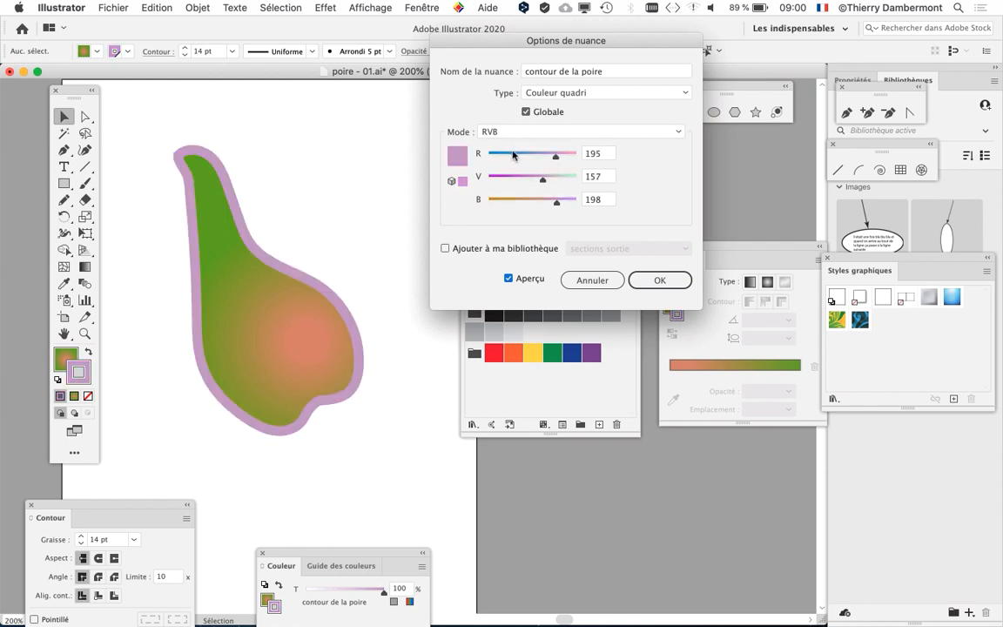
{"action": "left_click", "coordinate": [659, 280]}
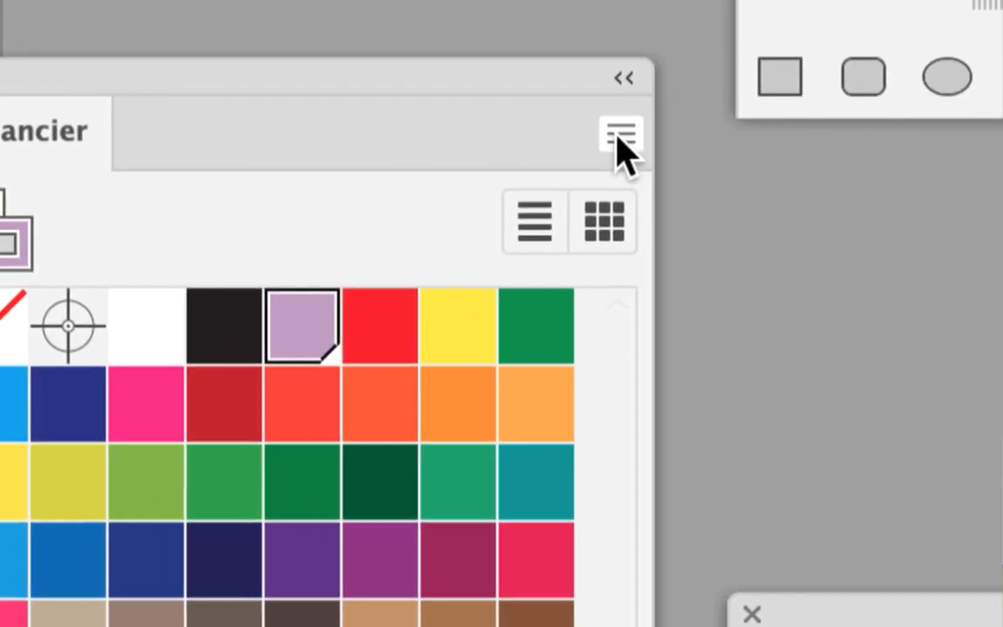
{"action": "left_click", "coordinate": [780, 120]}
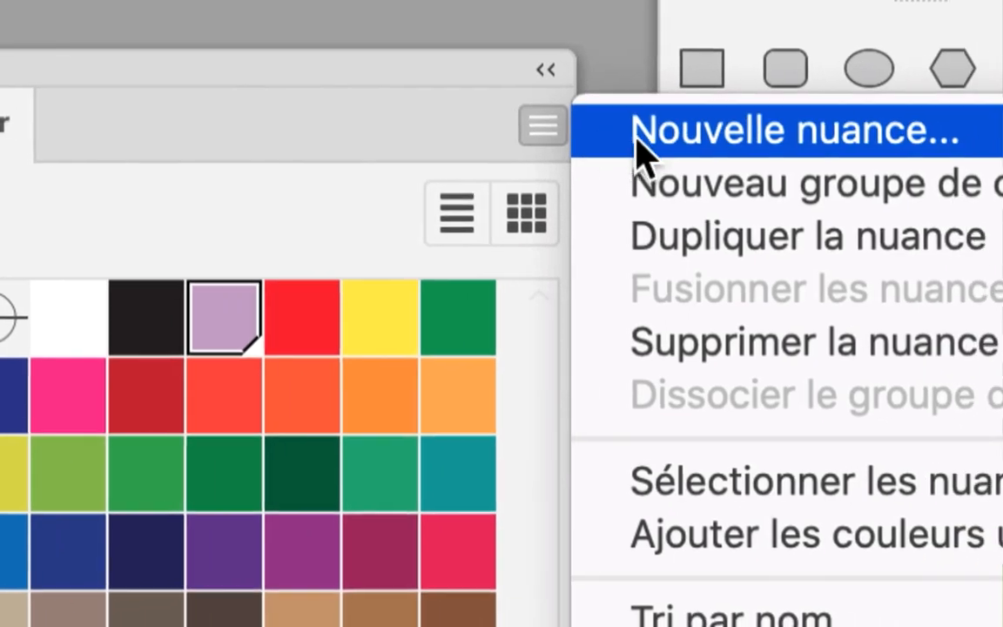
{"action": "left_click", "coordinate": [644, 139]}
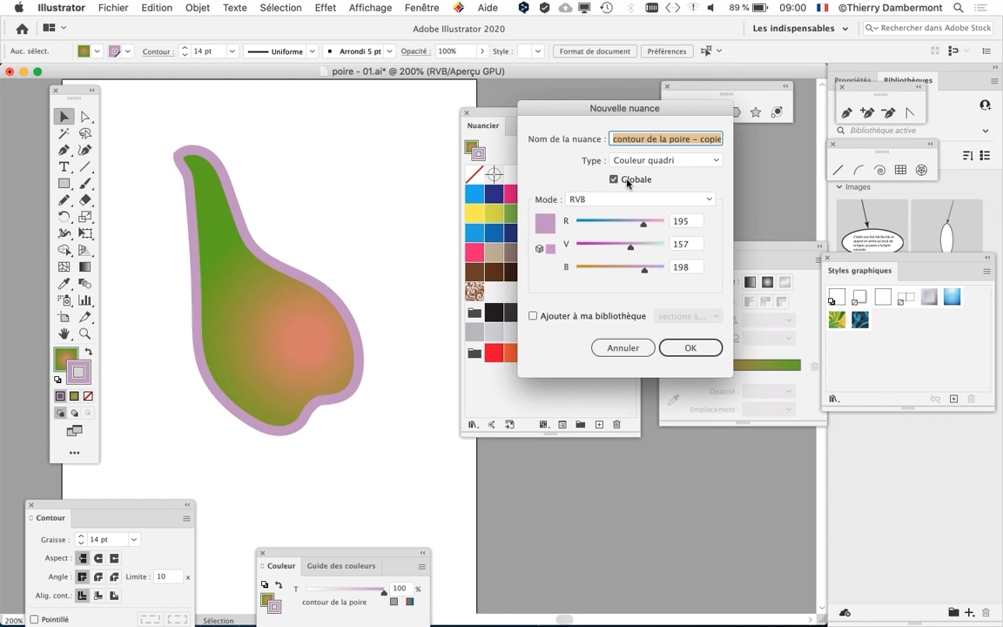
{"action": "left_click", "coordinate": [612, 349]}
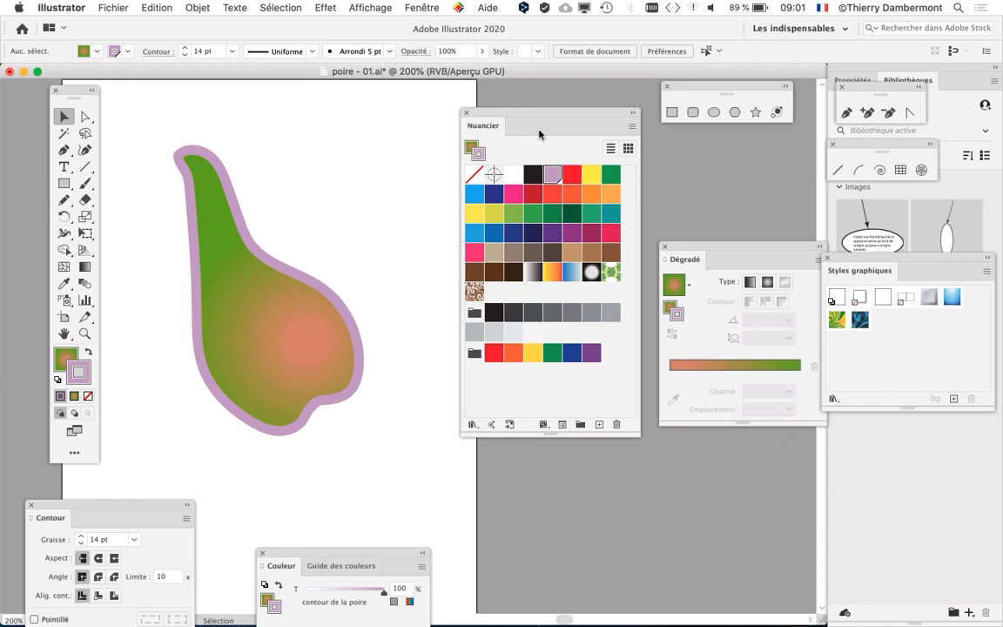
- Move the Nuancier swatches off the artboard to free the space around the pear
{"action": "left_click_drag", "start_coordinate": [529, 112], "coordinate": [507, 104]}
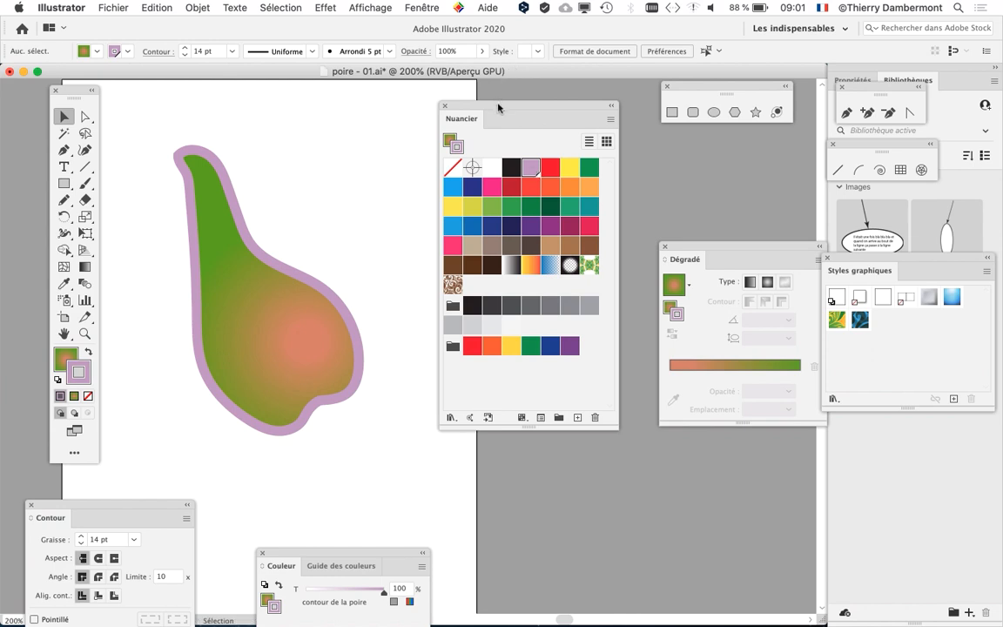
{"action": "left_click_drag", "start_coordinate": [498, 108], "coordinate": [566, 202]}
{"action": "key", "text": "space"}
{"action": "left_click_drag", "start_coordinate": [424, 209], "coordinate": [476, 84]}
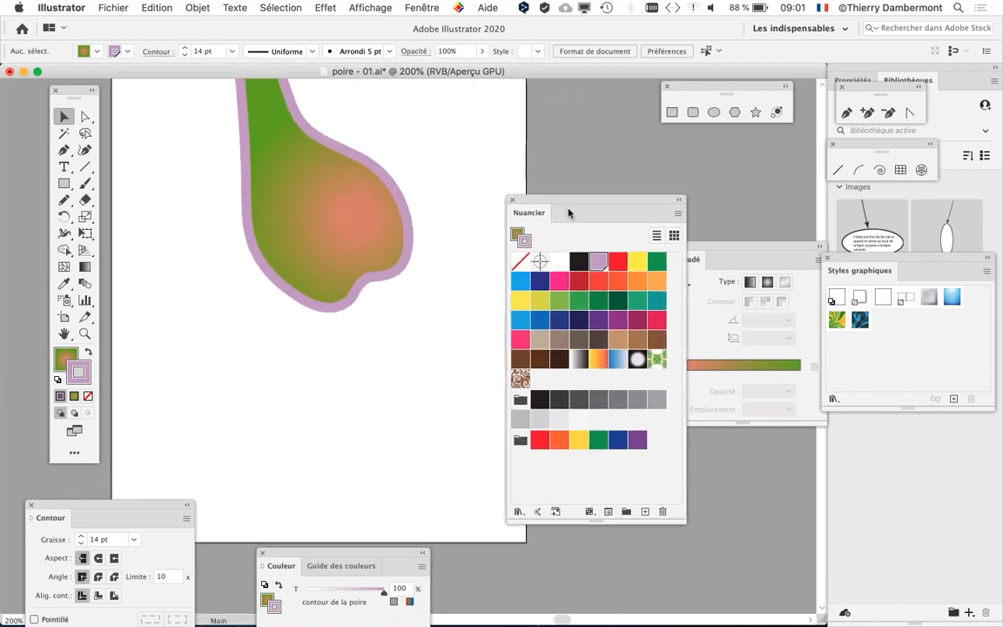
{"action": "left_click_drag", "start_coordinate": [522, 202], "coordinate": [596, 160]}
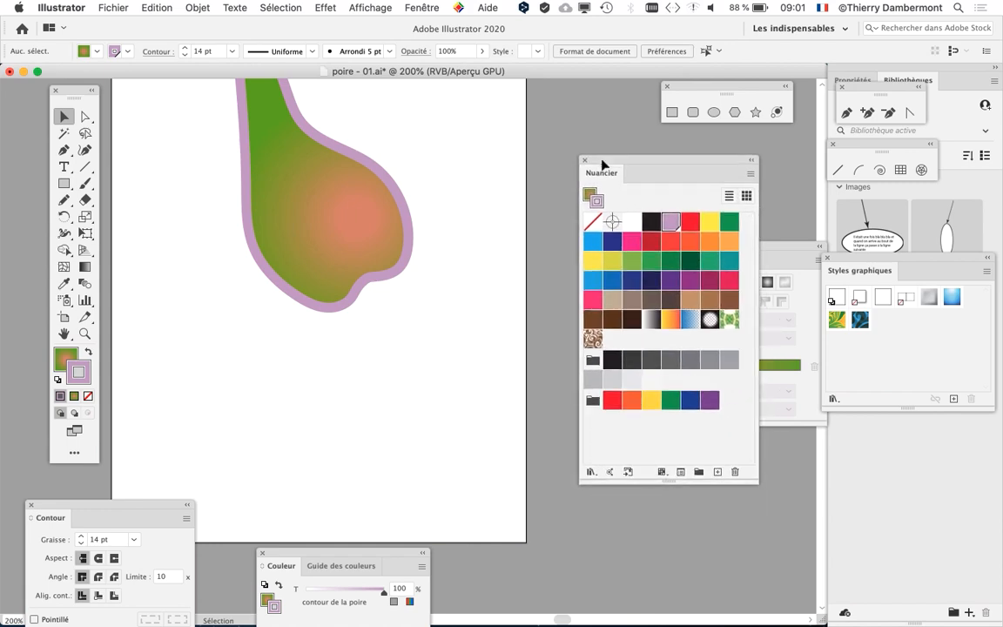
- Save a new version of the document as poire - 02.ai in the intro 2 illustrator folder, using the Illustrator 2020 format
{"action": "left_click", "coordinate": [115, 7]}
{"action": "left_click", "coordinate": [166, 124]}
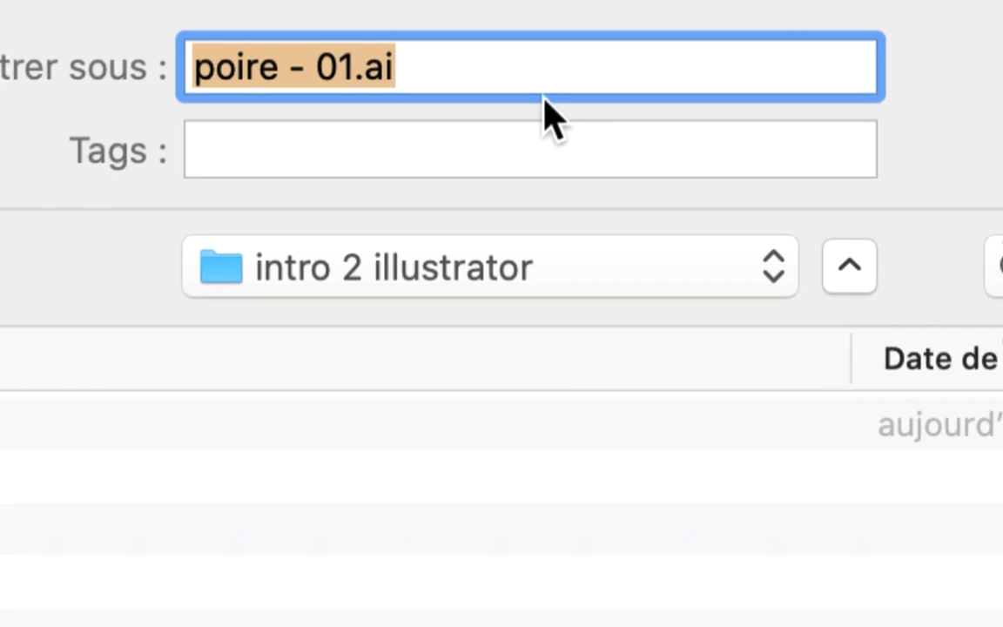
{"action": "left_click", "coordinate": [509, 94]}
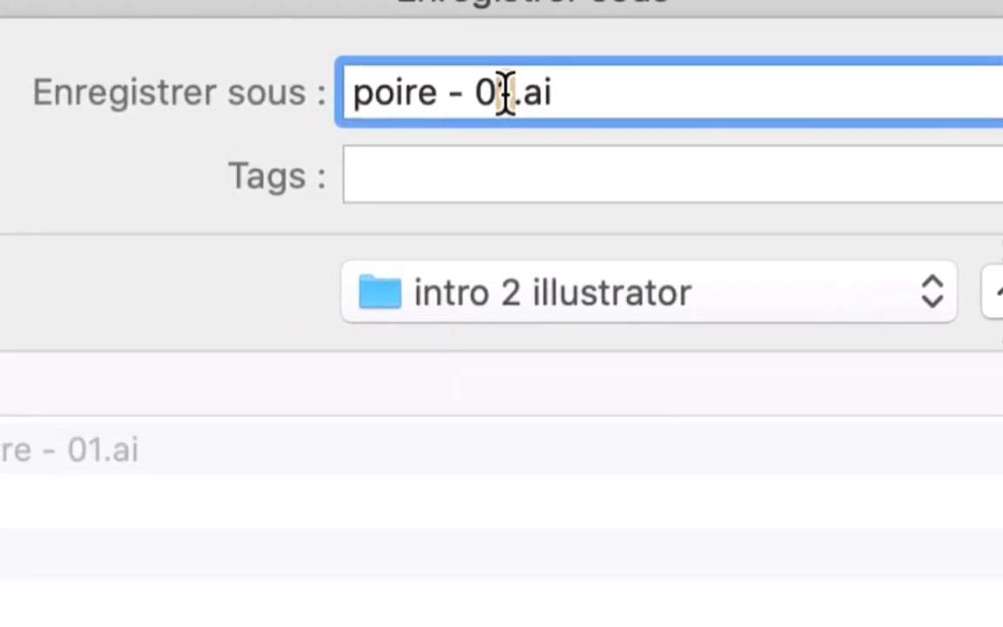
{"action": "key", "text": "shift+Left"}
{"action": "type", "text": "2"}
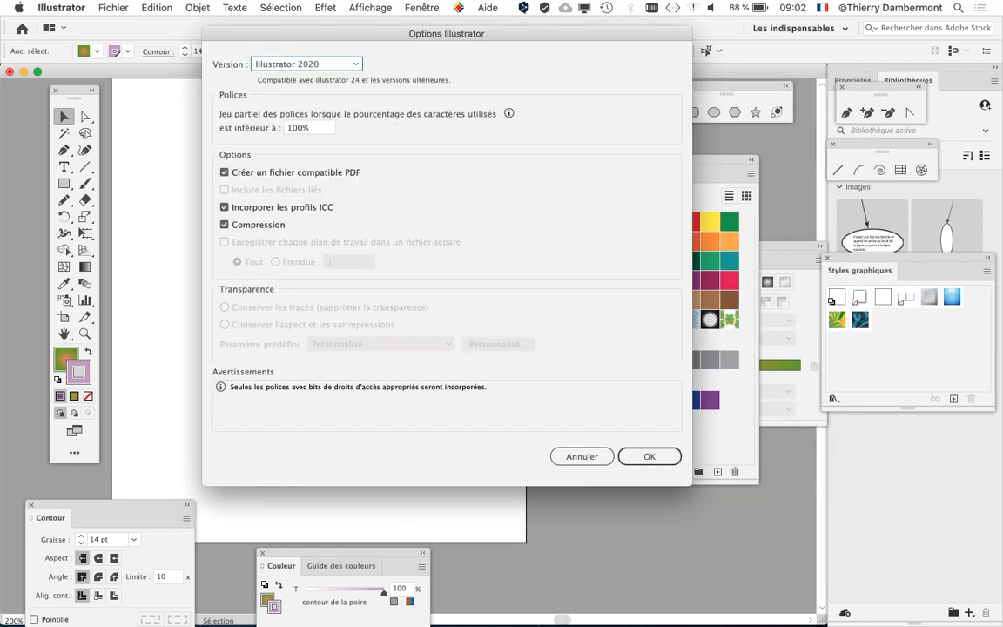
{"action": "key", "text": "Return"}
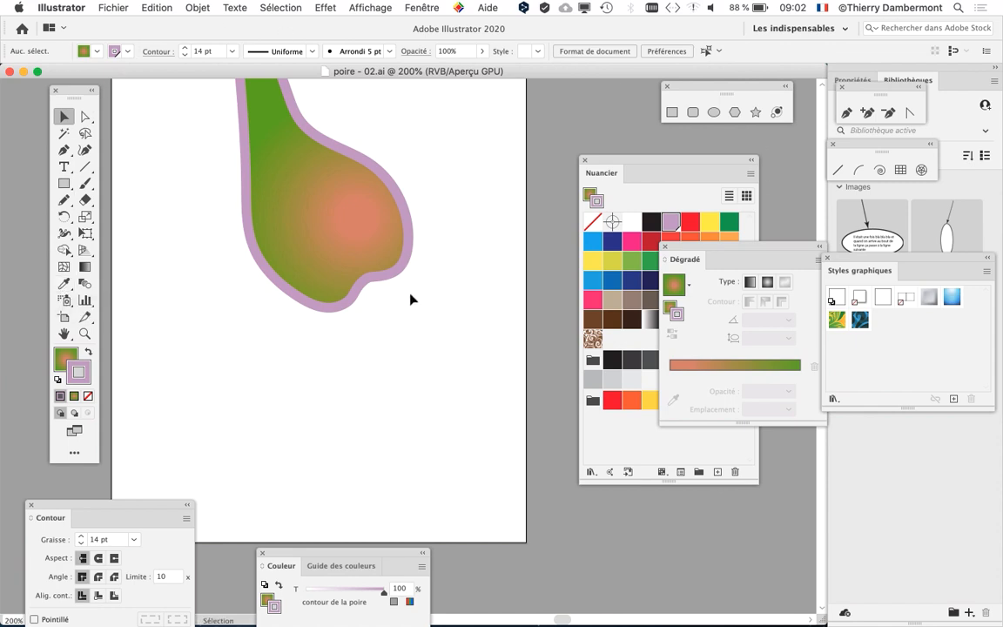
- Detach the shape tools as a floating toolbar and place it on the artboard near the pear's base
{"action": "scroll", "coordinate": [411, 300], "scroll_direction": "down", "scroll_amount": 1}
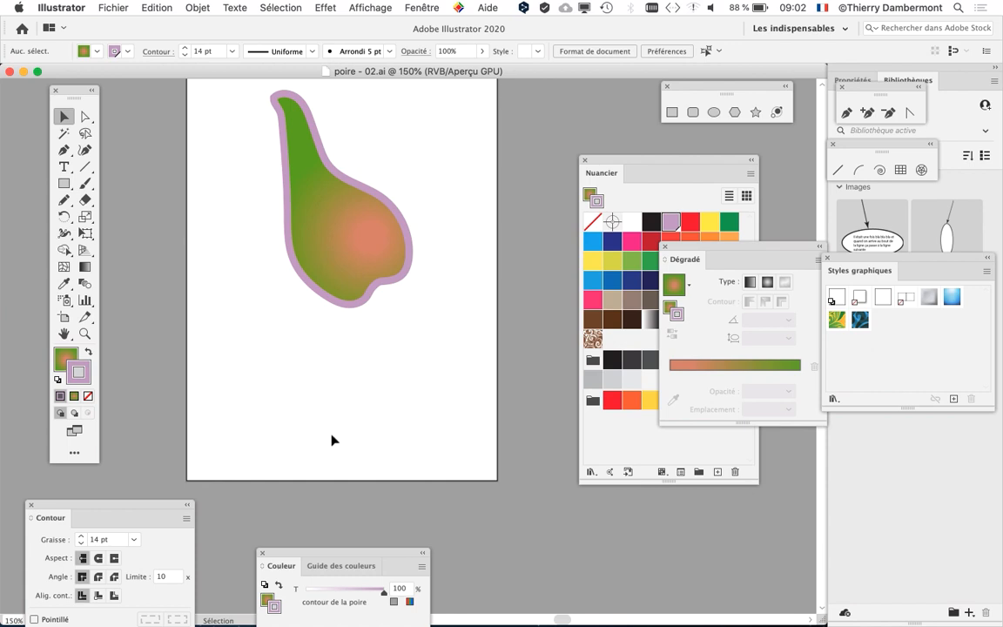
{"action": "scroll", "coordinate": [331, 439], "scroll_direction": "up", "scroll_amount": 1}
{"action": "scroll", "coordinate": [331, 437], "scroll_direction": "up", "scroll_amount": 1}
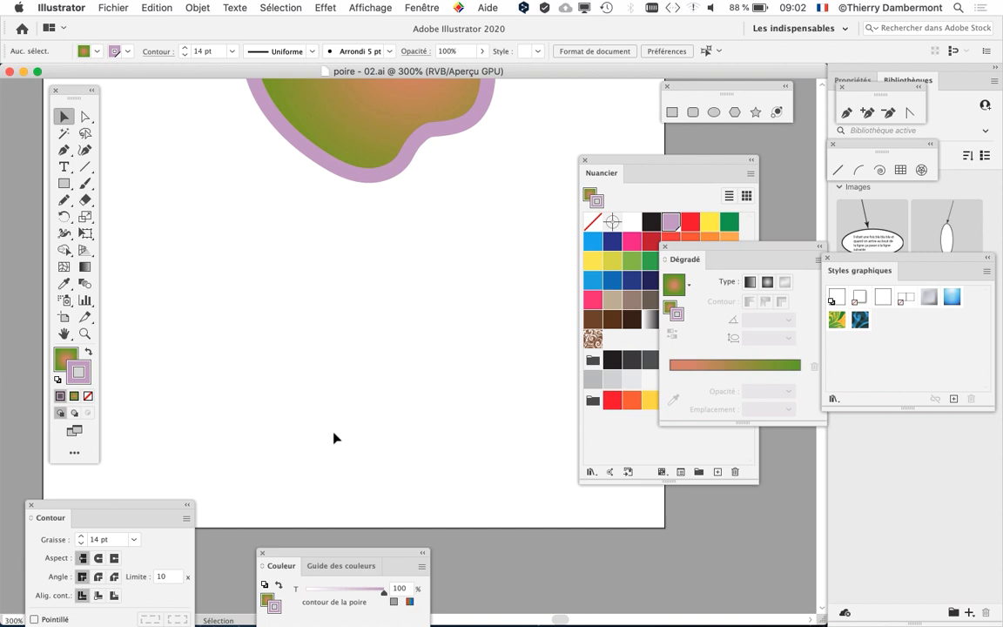
{"action": "left_click", "coordinate": [65, 185]}
{"action": "left_click_drag", "start_coordinate": [64, 185], "coordinate": [199, 178]}
{"action": "left_click_drag", "start_coordinate": [144, 193], "coordinate": [217, 166]}
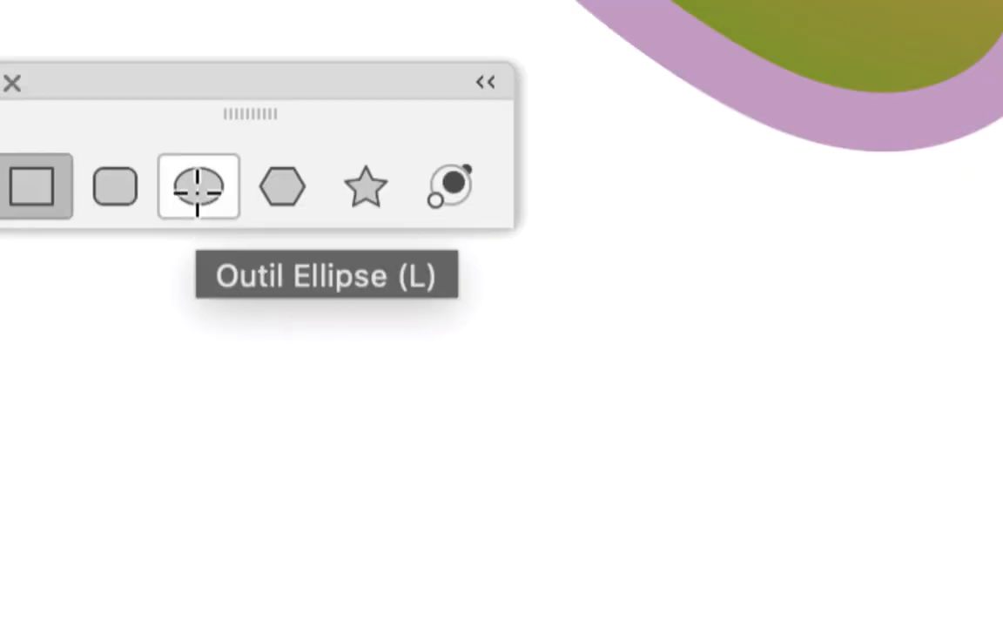
- Draw a large circle with the Ellipse tool below the pear, keeping the shape toolbar clear of the drawing area
{"action": "left_click", "coordinate": [197, 193]}
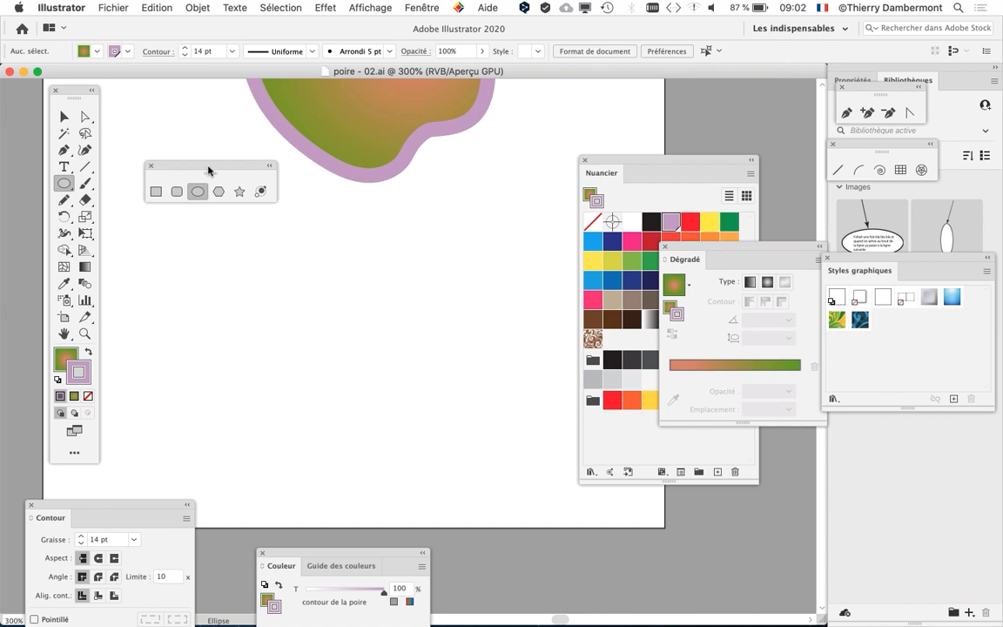
{"action": "left_click_drag", "start_coordinate": [186, 148], "coordinate": [141, 115]}
{"action": "left_click_drag", "start_coordinate": [184, 217], "coordinate": [454, 384]}
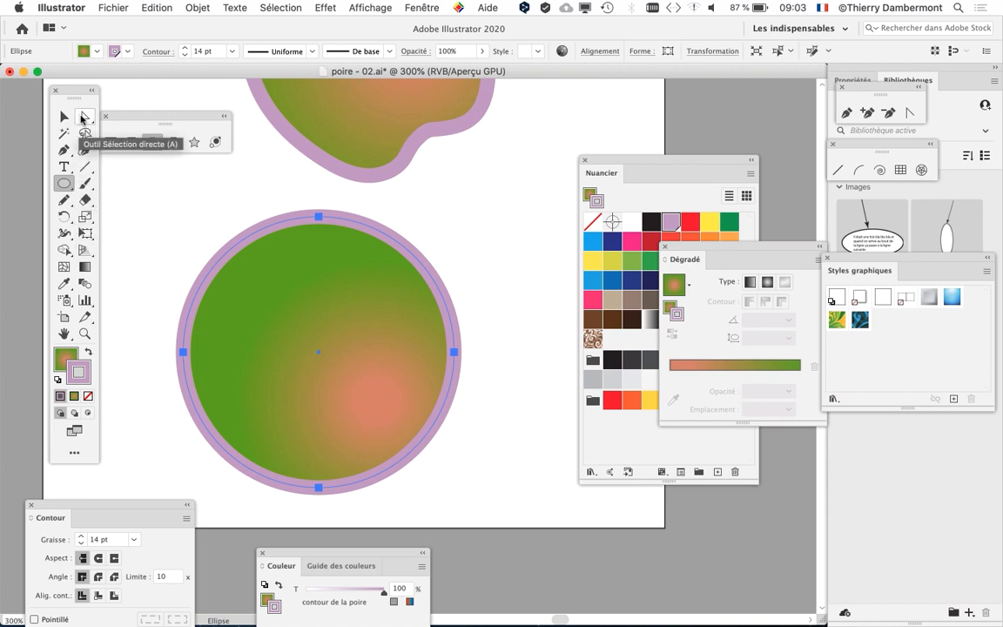
- Delete the circle's top anchor point with Direct Selection to leave an open lower half circle
{"action": "left_click", "coordinate": [83, 120]}
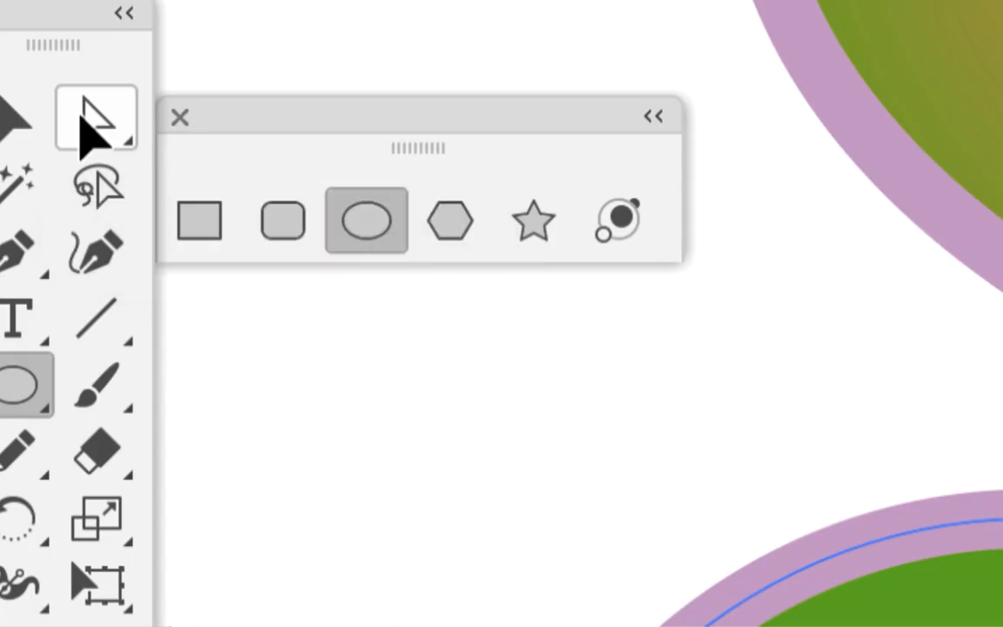
{"action": "left_click", "coordinate": [83, 120]}
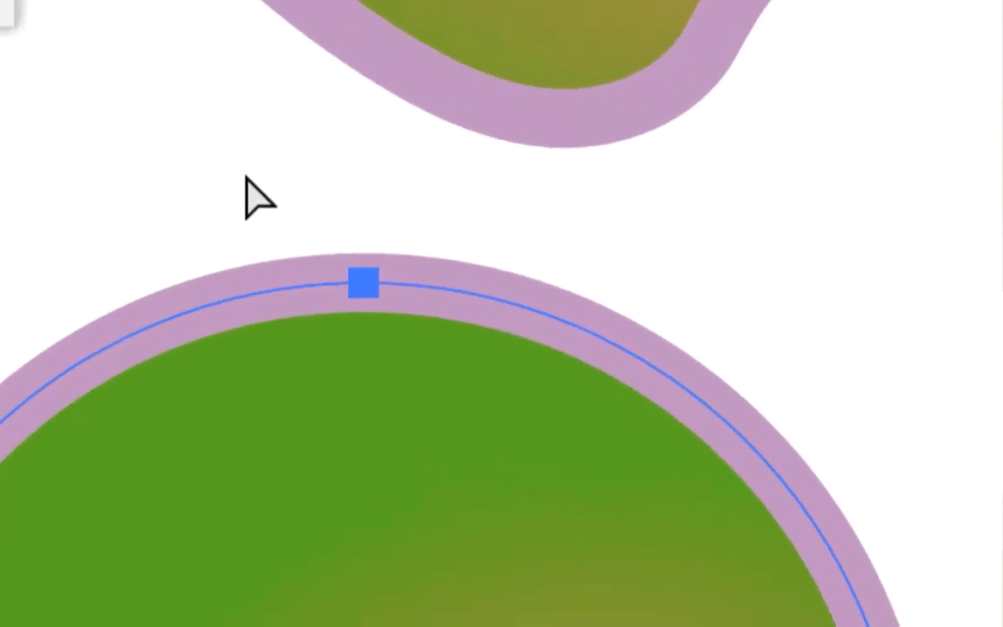
{"action": "left_click", "coordinate": [246, 179]}
{"action": "left_click", "coordinate": [363, 282]}
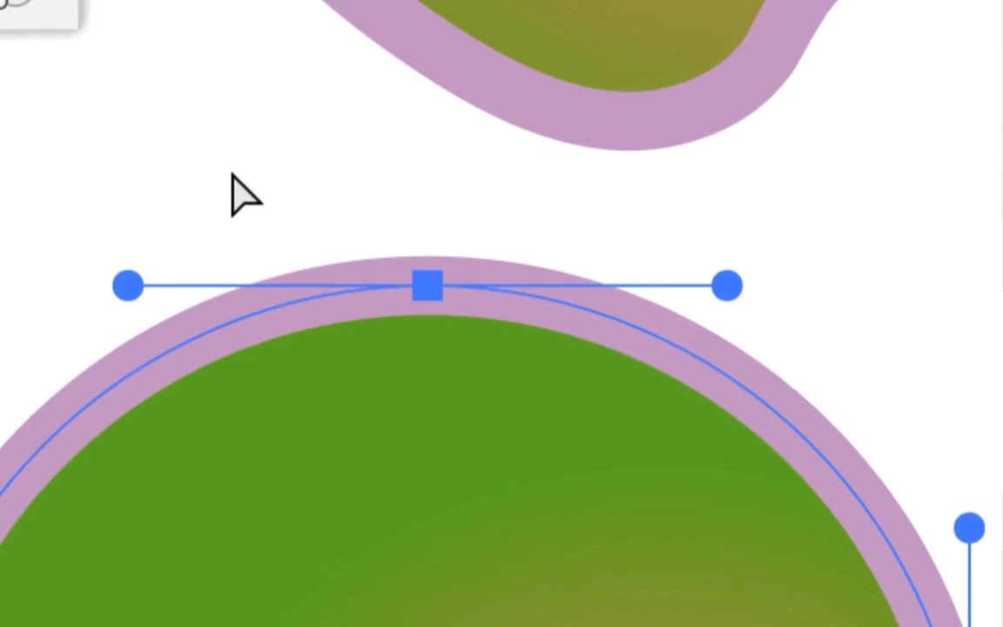
{"action": "key", "text": "Delete"}
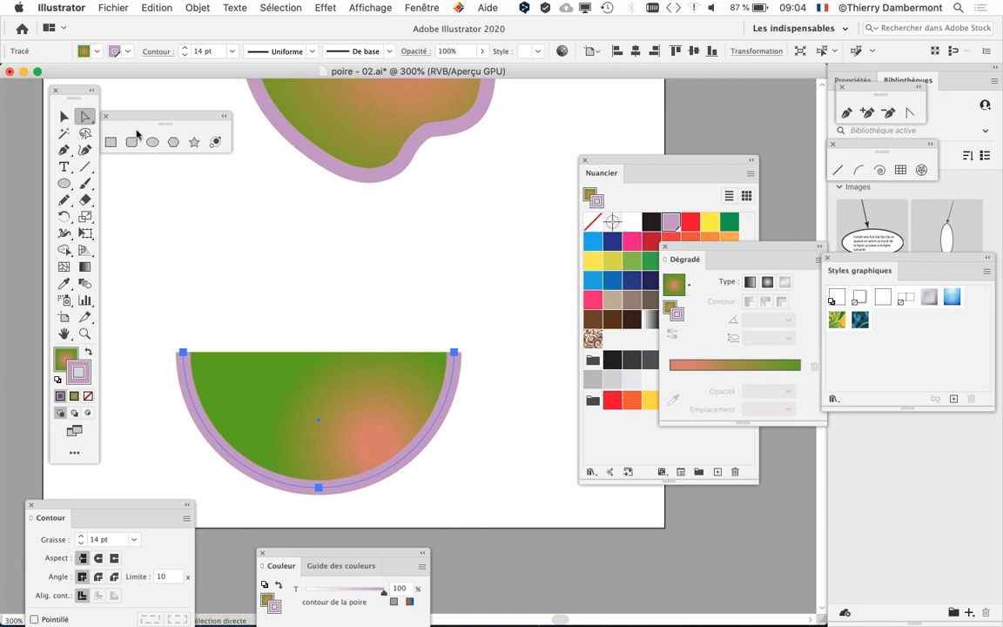
- Detach the text tools as a floating toolbar between the pear and the half circle, and move the Nuancier swatches lower to free the artboard
{"action": "left_click_drag", "start_coordinate": [142, 117], "coordinate": [162, 109]}
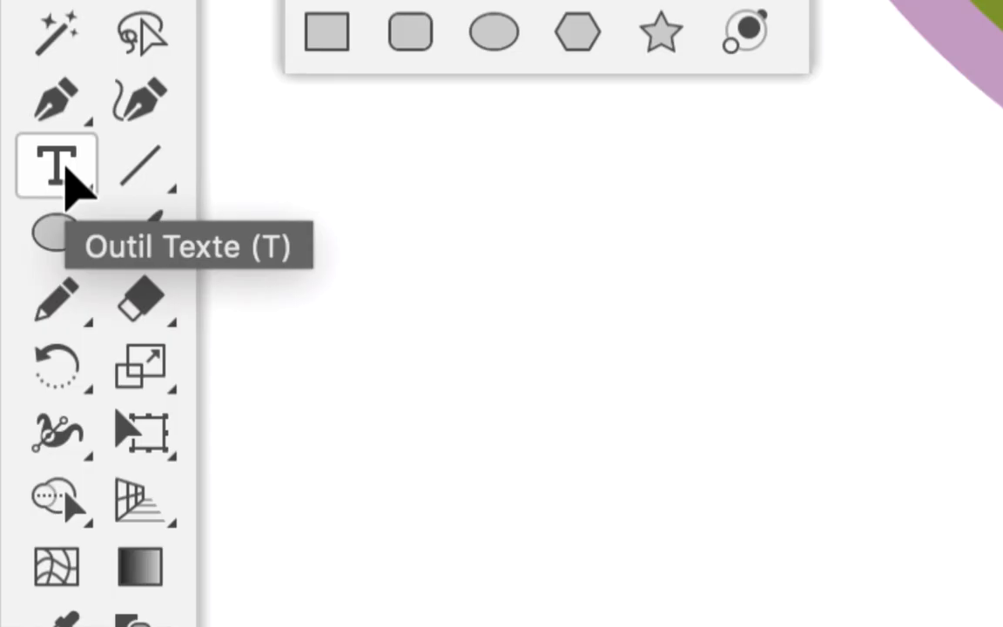
{"action": "left_click", "coordinate": [70, 179]}
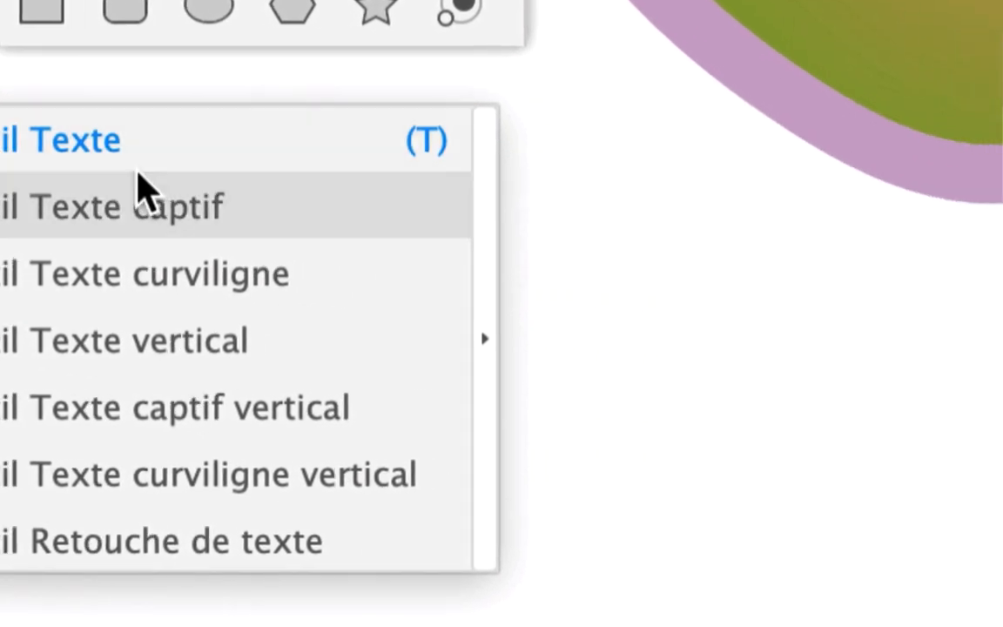
{"action": "left_click", "coordinate": [209, 179]}
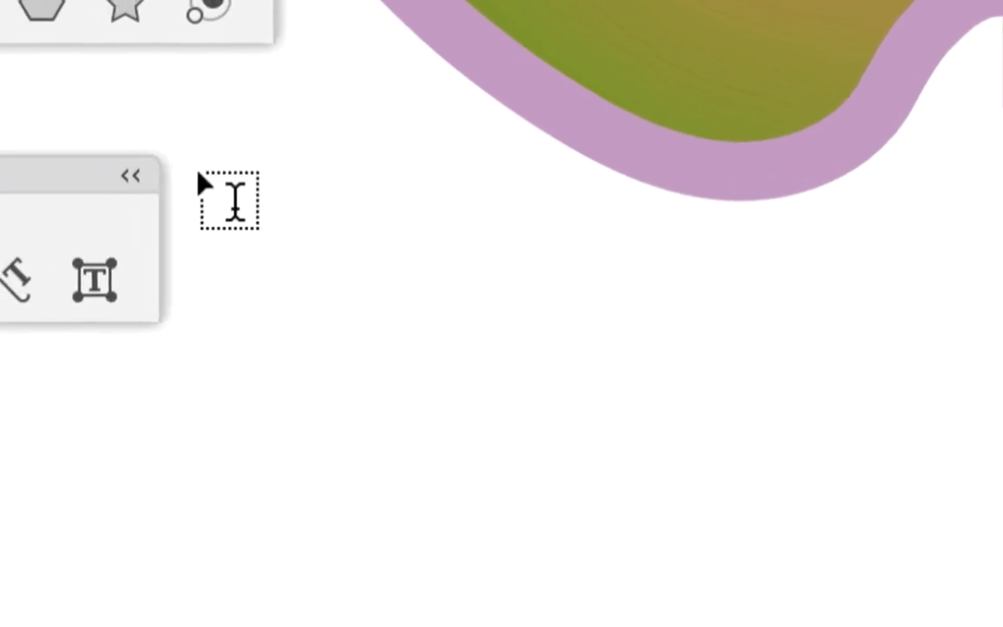
{"action": "left_click_drag", "start_coordinate": [133, 174], "coordinate": [309, 207]}
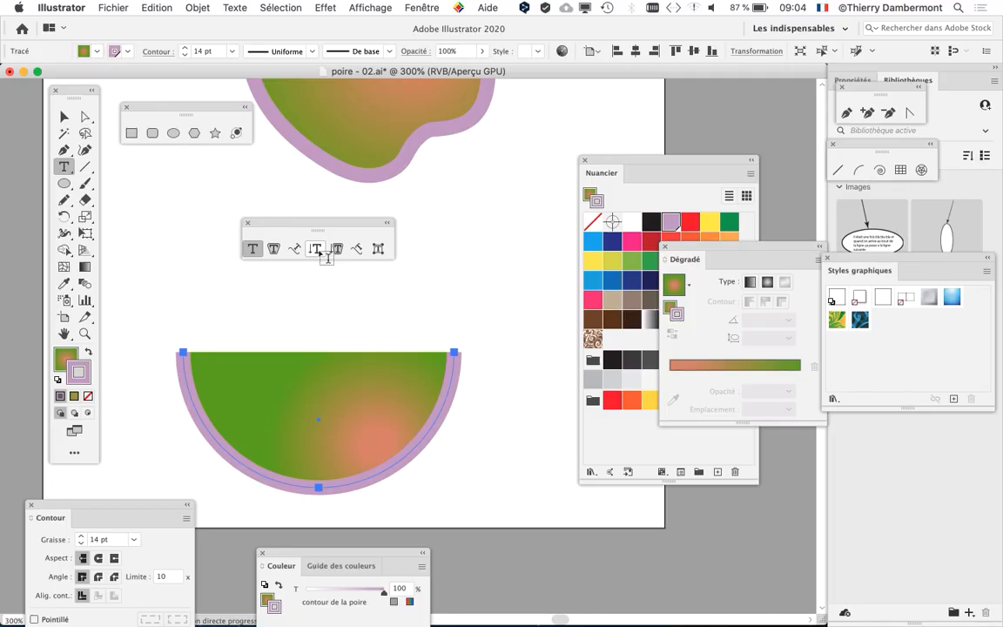
{"action": "left_click", "coordinate": [623, 162]}
{"action": "left_click_drag", "start_coordinate": [622, 161], "coordinate": [573, 496]}
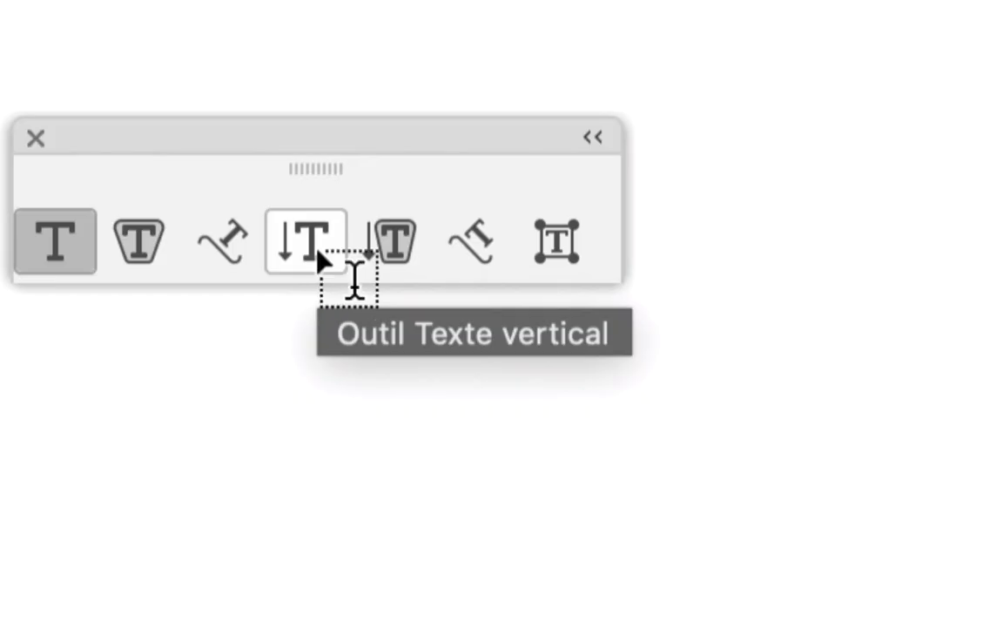
- Add the vertical text "Restaurant" on the artboard beside the pear with the Vertical Type tool
{"action": "left_click", "coordinate": [319, 254]}
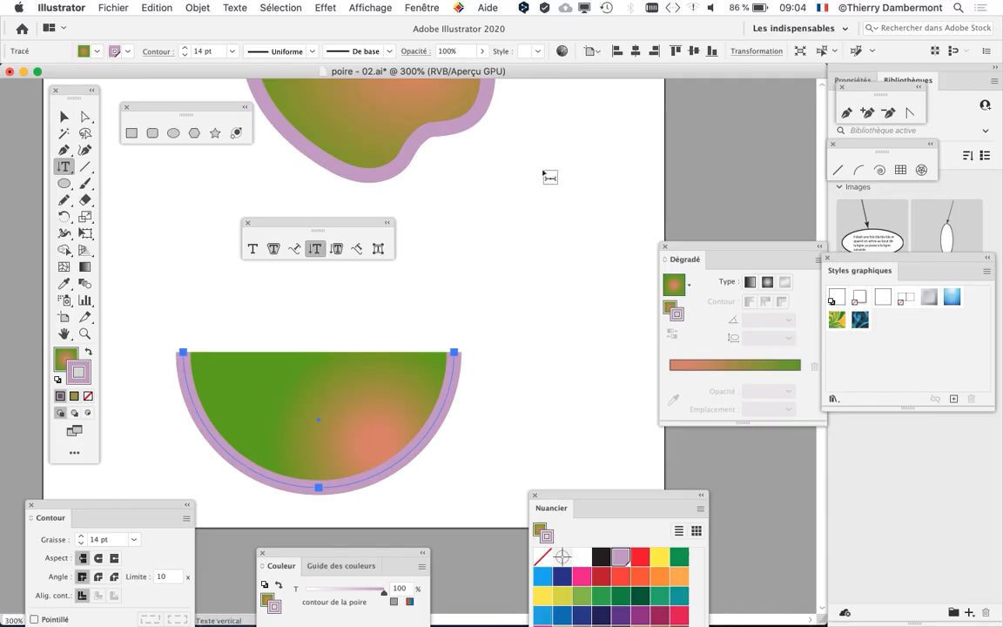
{"action": "left_click", "coordinate": [544, 169]}
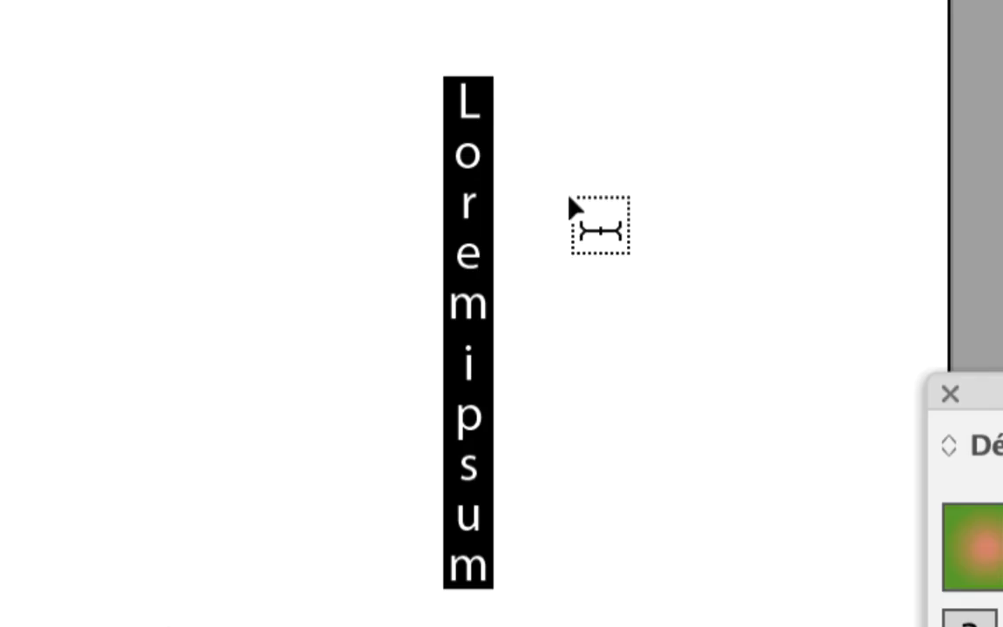
{"action": "type", "text": "Rest"}
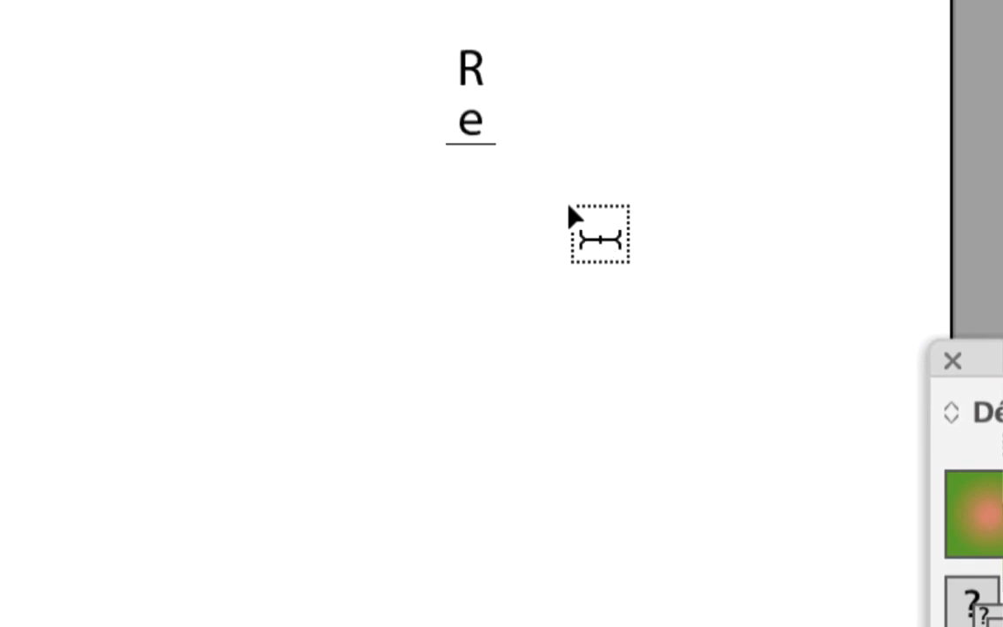
{"action": "type", "text": "aurant"}
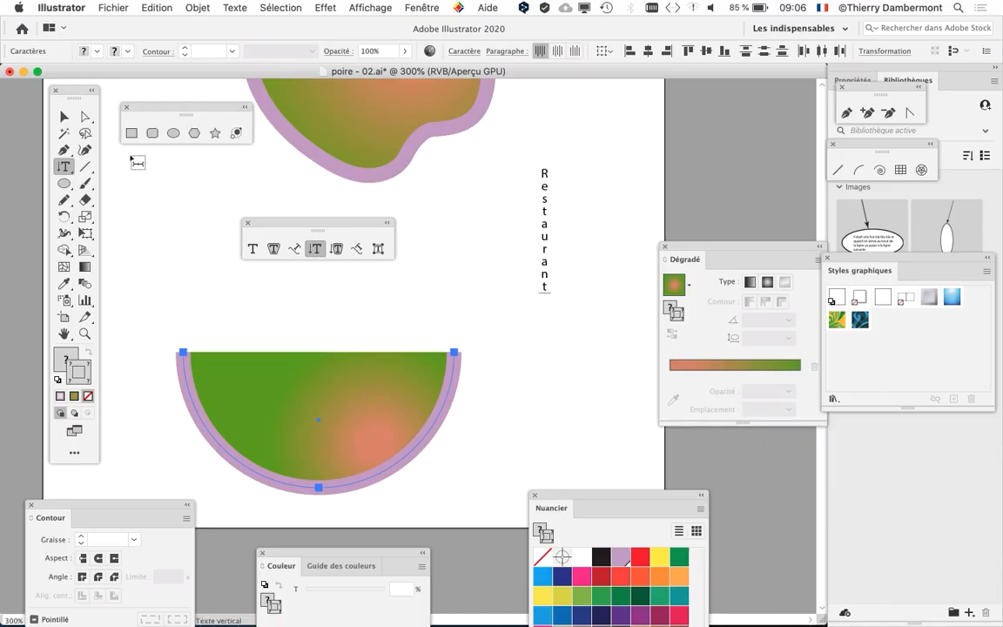
- Delete the selected vertical text together with the half circle, and undo that deletion
{"action": "left_click", "coordinate": [64, 119]}
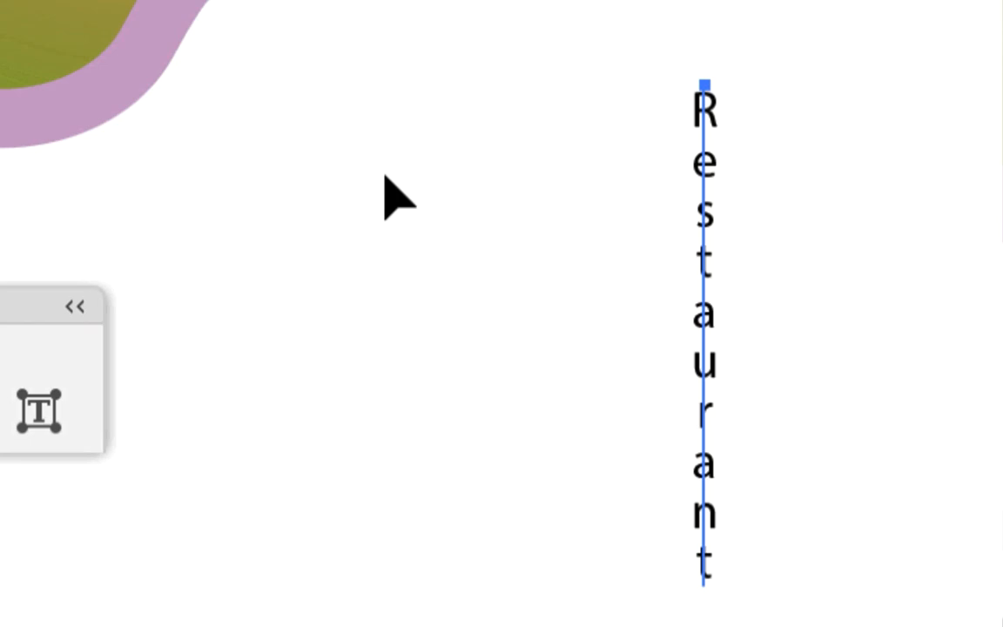
{"action": "key", "text": "Delete"}
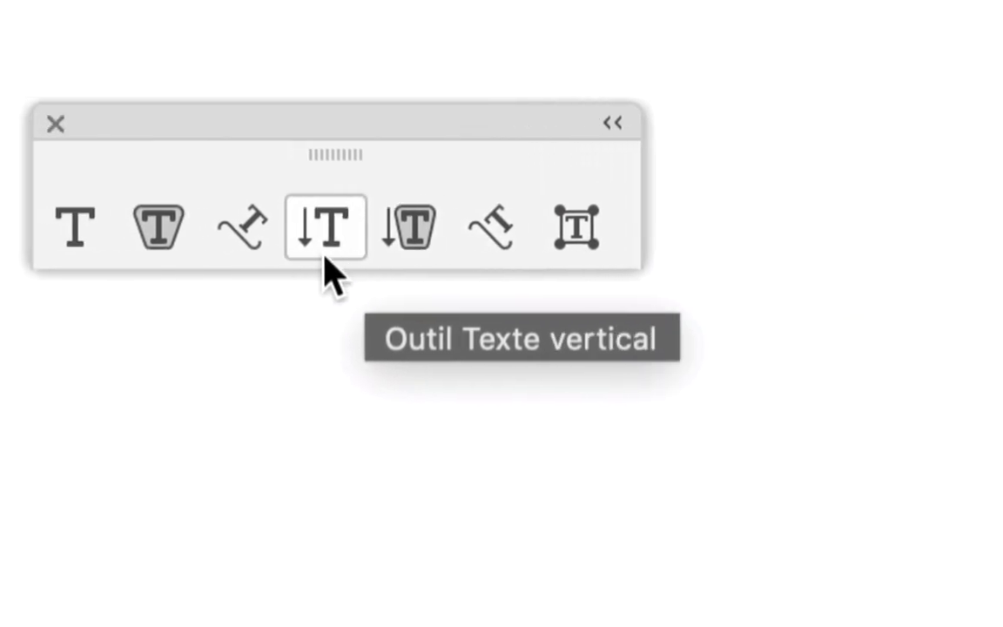
{"action": "left_click", "coordinate": [310, 257]}
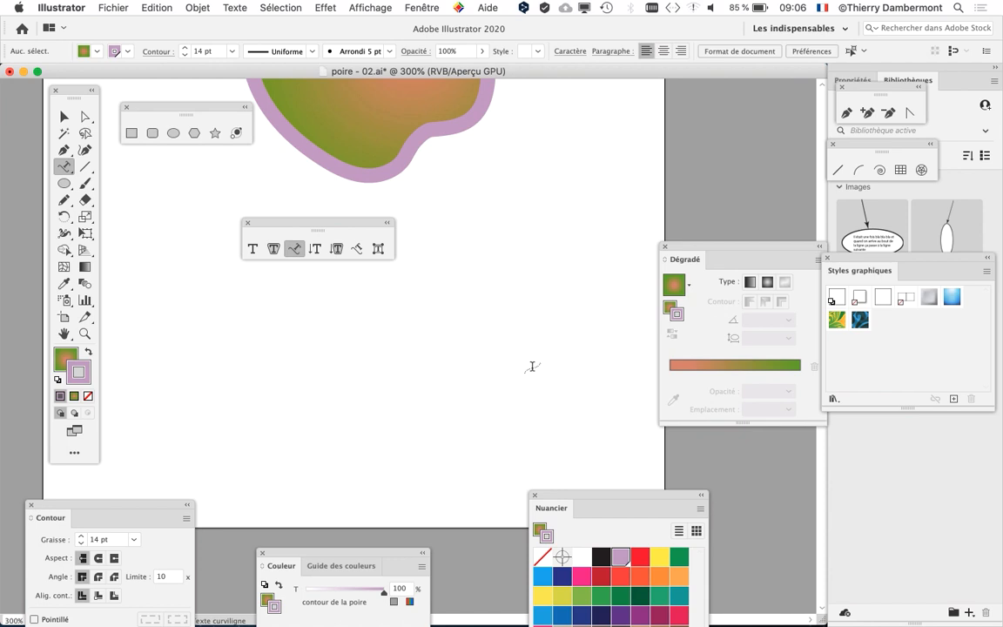
{"action": "key", "text": "super+z"}
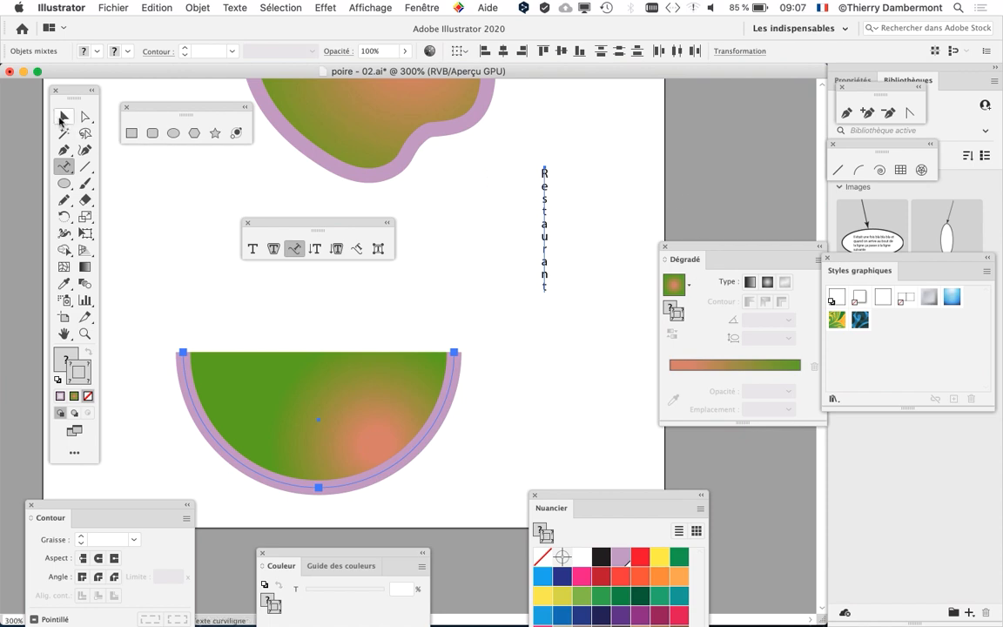
- Select only the vertical "Restaurant" text and delete it
{"action": "left_click", "coordinate": [63, 118]}
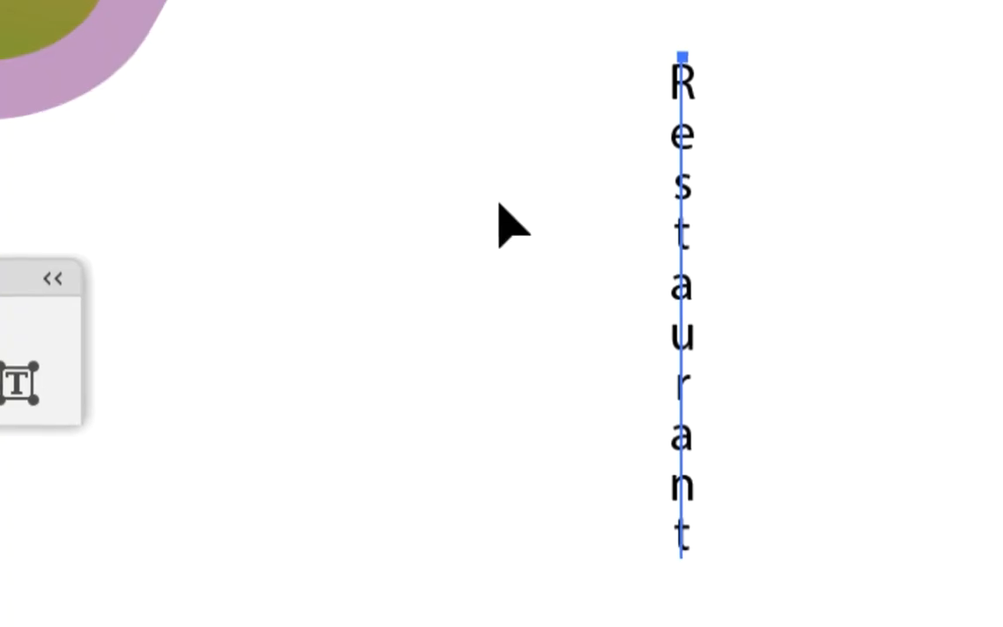
{"action": "left_click", "coordinate": [510, 196]}
{"action": "left_click", "coordinate": [559, 209]}
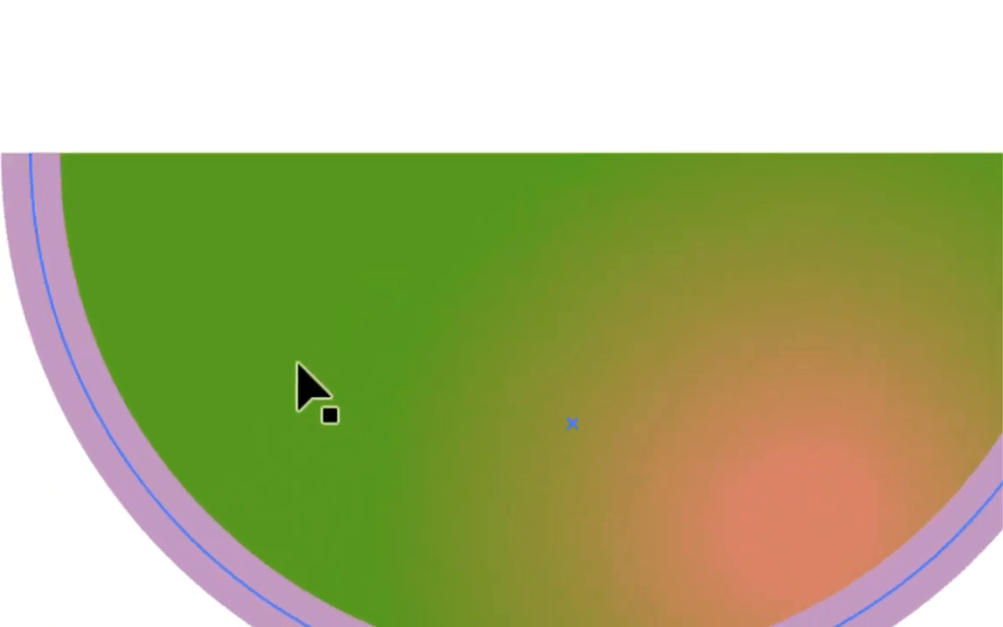
{"action": "key", "text": "Delete"}
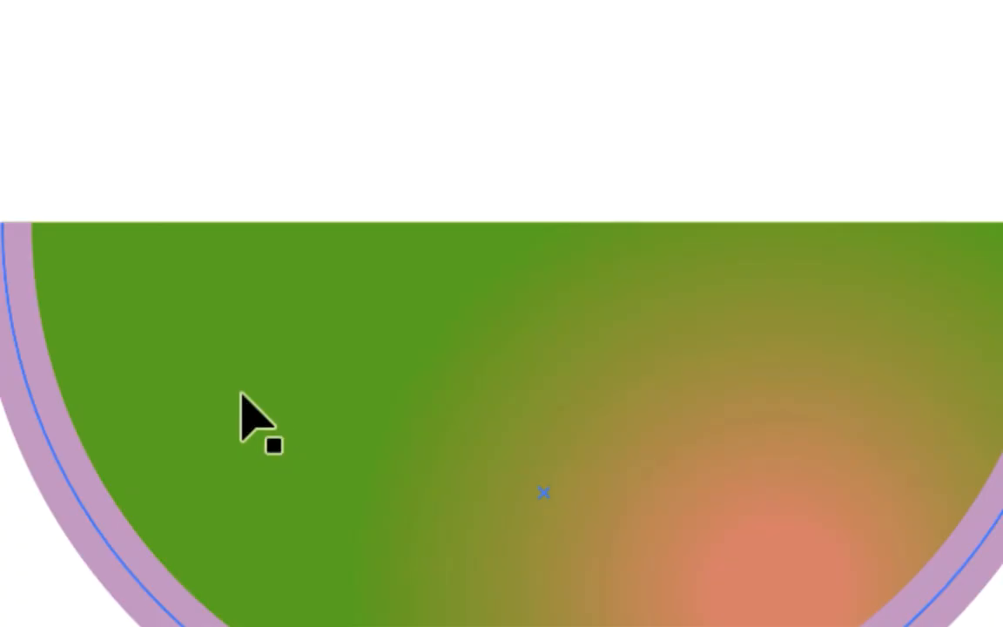
- Add the text "Poire" along the half circle's path with the Type on a Path tool, starting near its upper left end
{"action": "left_click", "coordinate": [245, 397]}
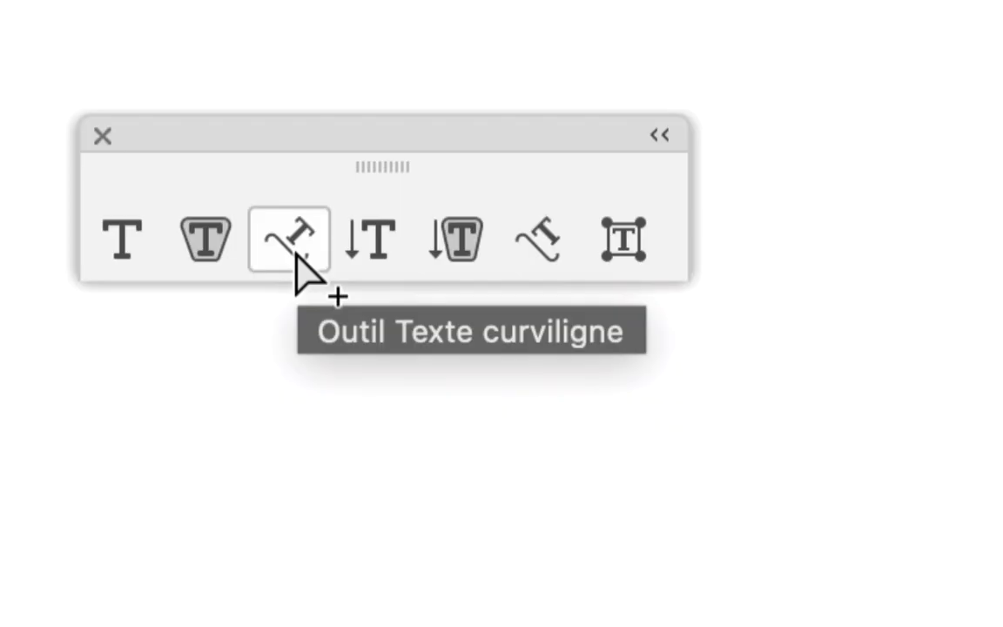
{"action": "left_click", "coordinate": [296, 257]}
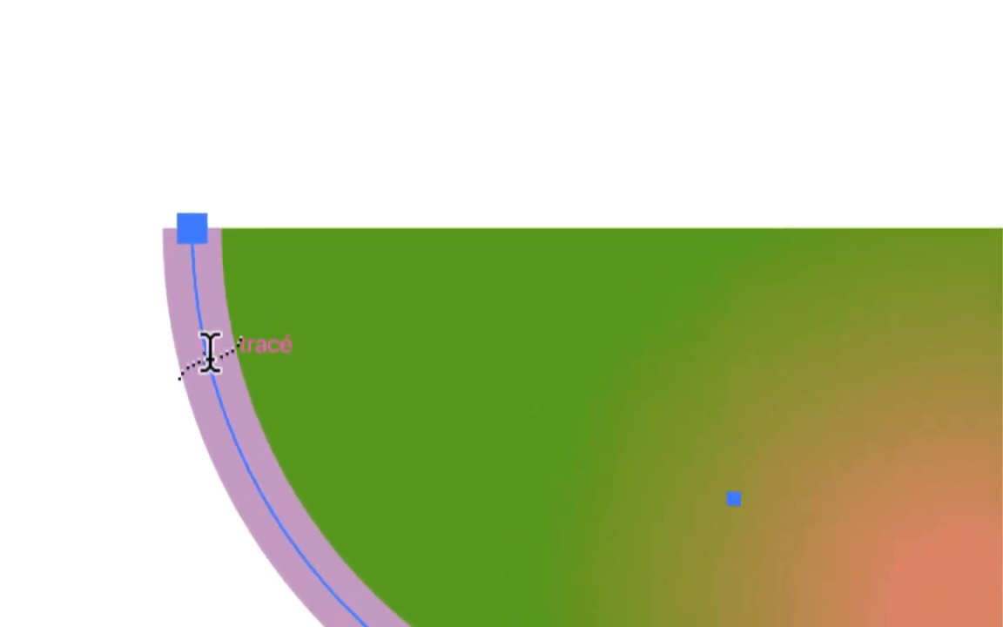
{"action": "left_click", "coordinate": [209, 353]}
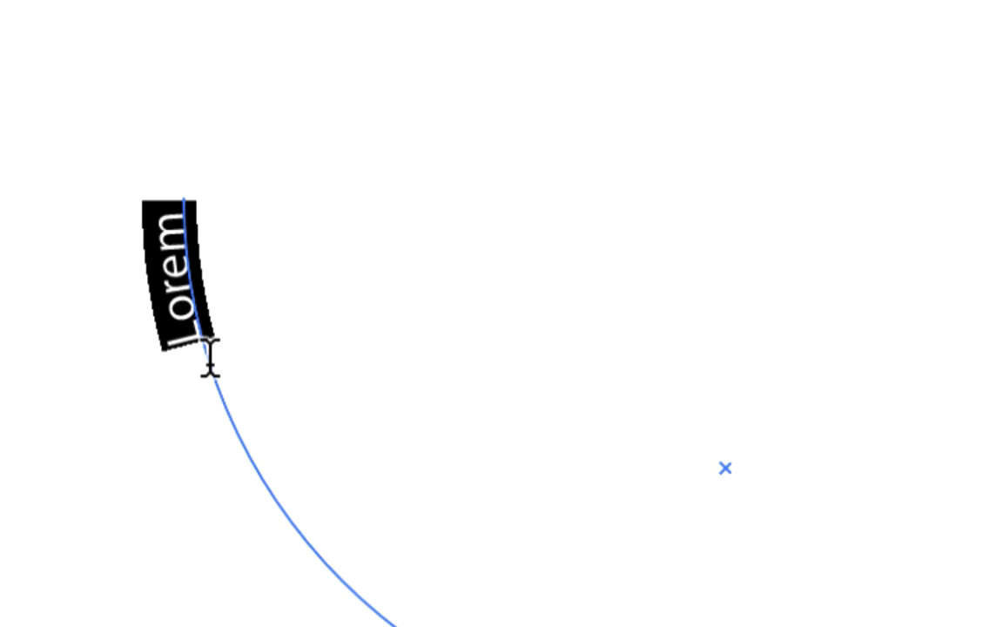
{"action": "type", "text": "Poire"}
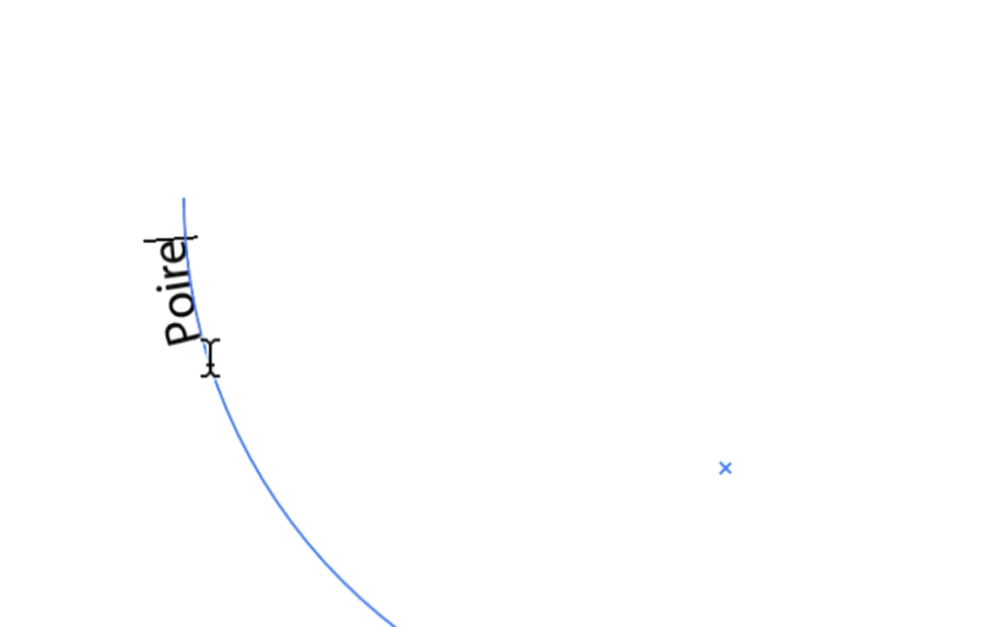
{"action": "key", "text": "Escape"}
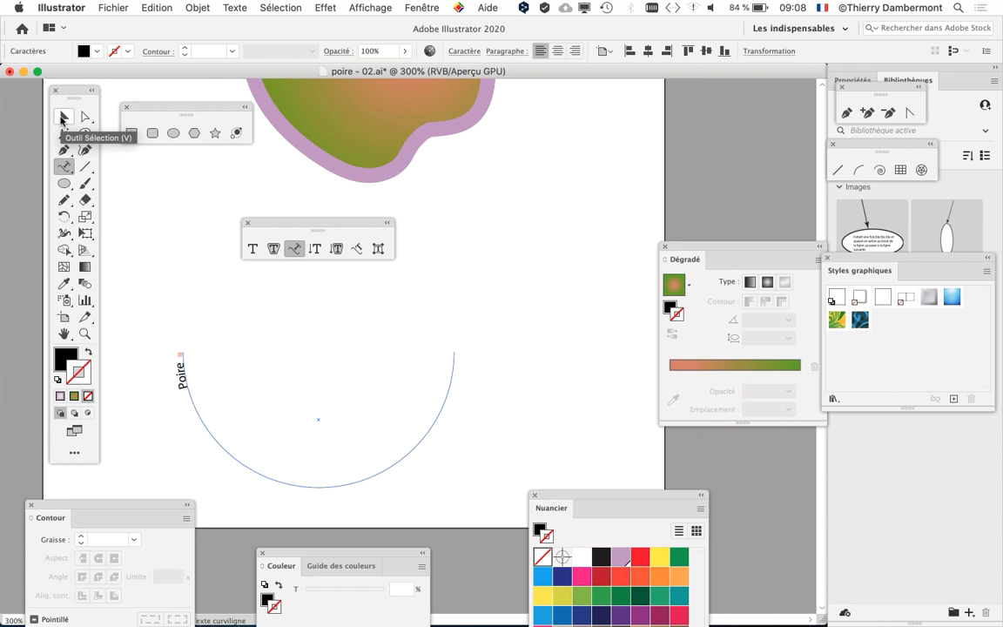
- Move the floating text toolbar out of the way and slide the "Poire" text a little further down along the curve
{"action": "left_click", "coordinate": [63, 116]}
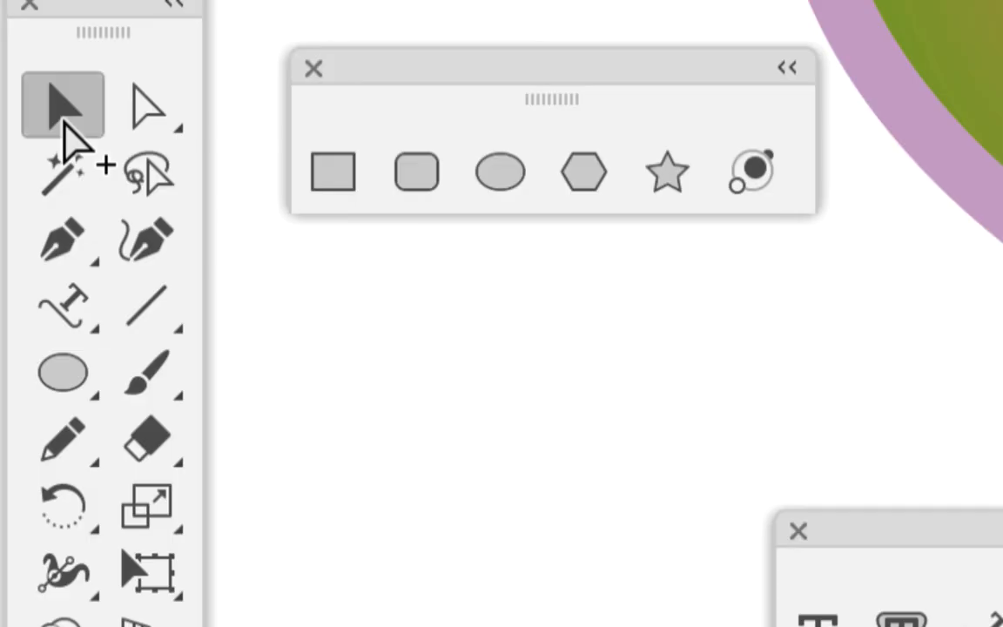
{"action": "scroll", "coordinate": [181, 370], "scroll_direction": "up", "scroll_amount": 3}
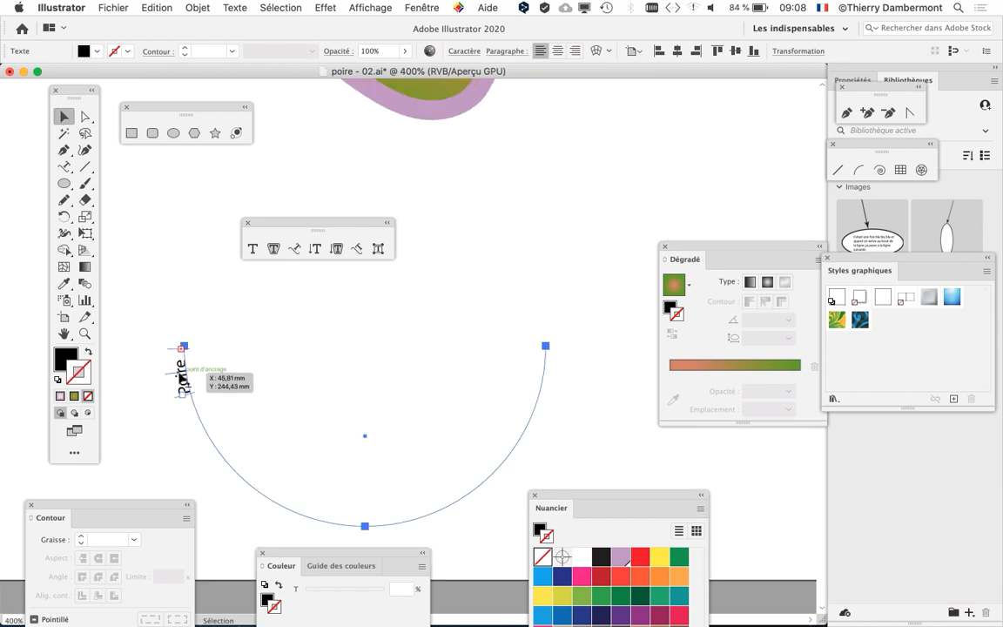
{"action": "left_click_drag", "start_coordinate": [305, 224], "coordinate": [611, 121]}
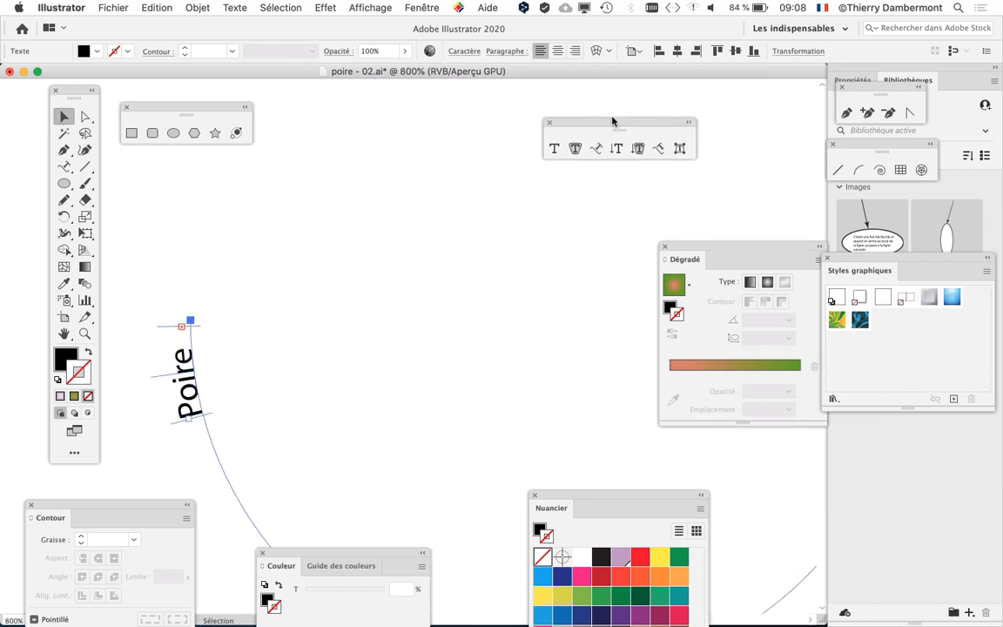
{"action": "left_click_drag", "start_coordinate": [354, 341], "coordinate": [441, 177]}
{"action": "left_click_drag", "start_coordinate": [361, 234], "coordinate": [287, 264]}
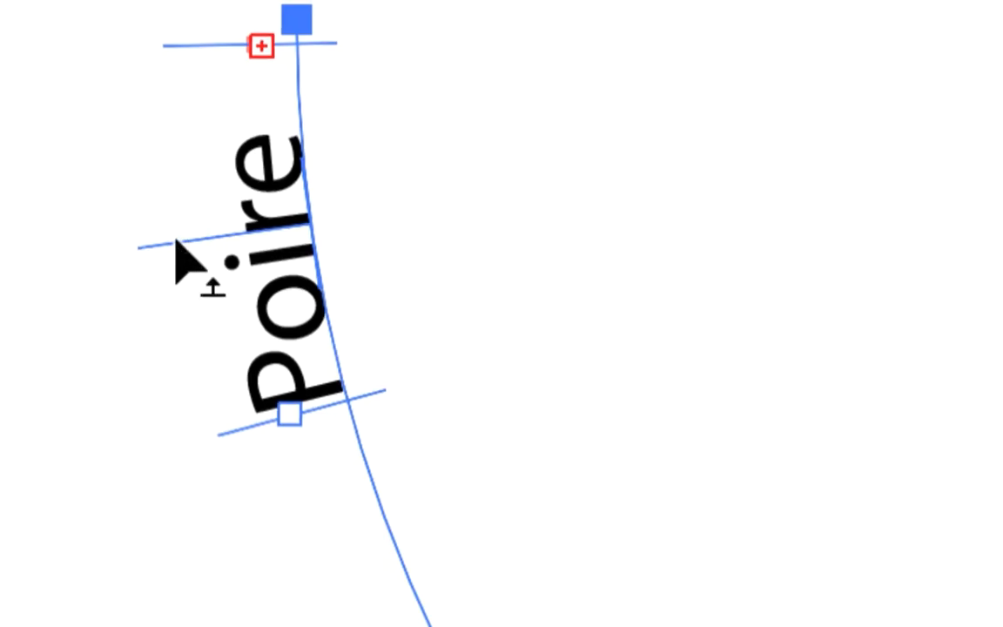
{"action": "left_click_drag", "start_coordinate": [185, 264], "coordinate": [209, 305]}
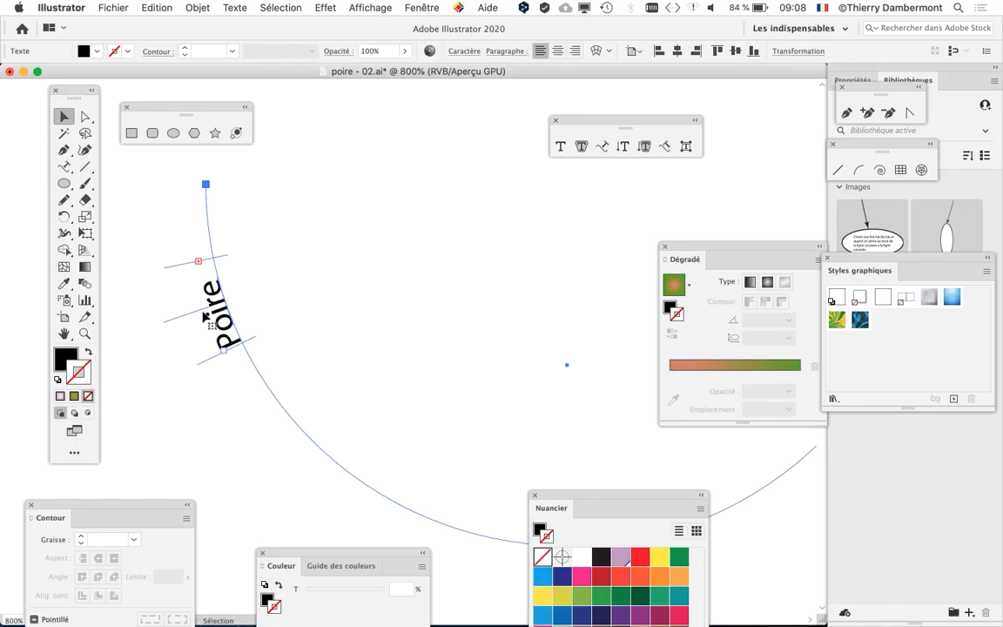
- Slide the "Poire" text along the path to just before the curve's lowest point and flip it to the inner side
{"action": "key", "text": "super+minus"}
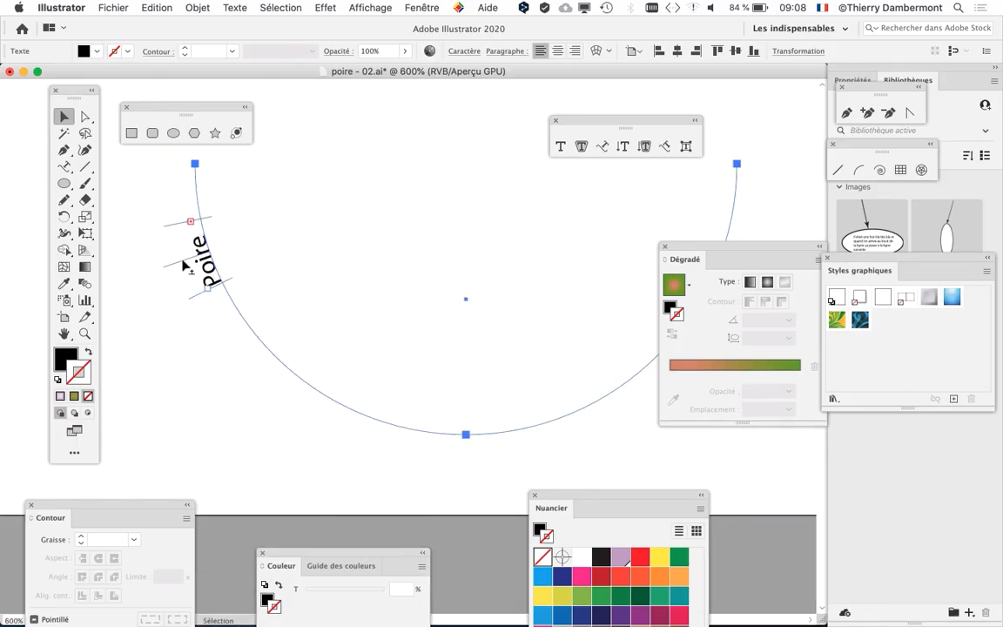
{"action": "left_click_drag", "start_coordinate": [184, 267], "coordinate": [425, 453]}
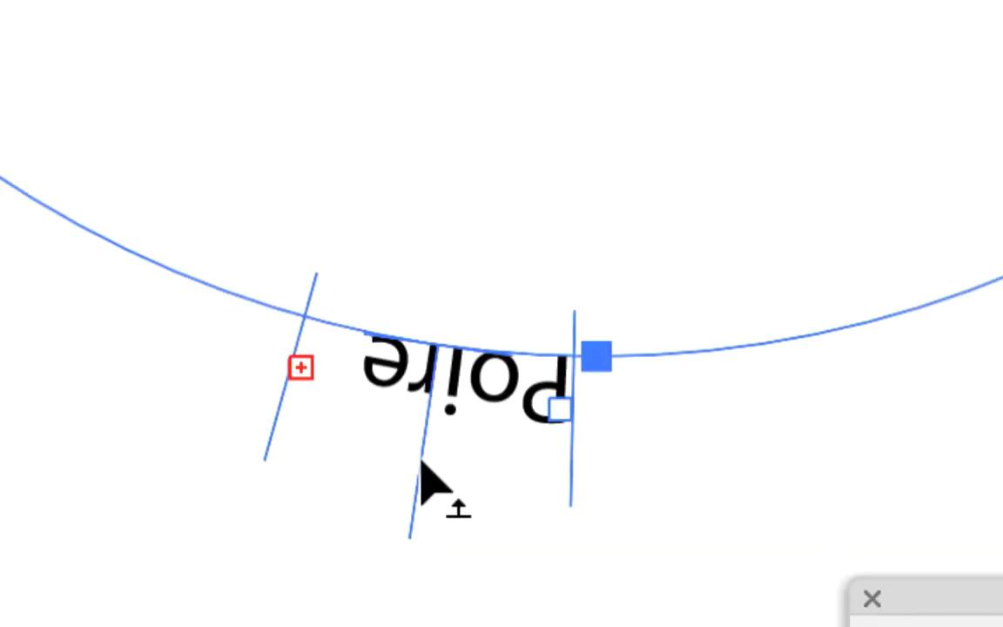
{"action": "left_click_drag", "start_coordinate": [421, 468], "coordinate": [431, 282]}
{"action": "left_click_drag", "start_coordinate": [427, 432], "coordinate": [436, 424]}
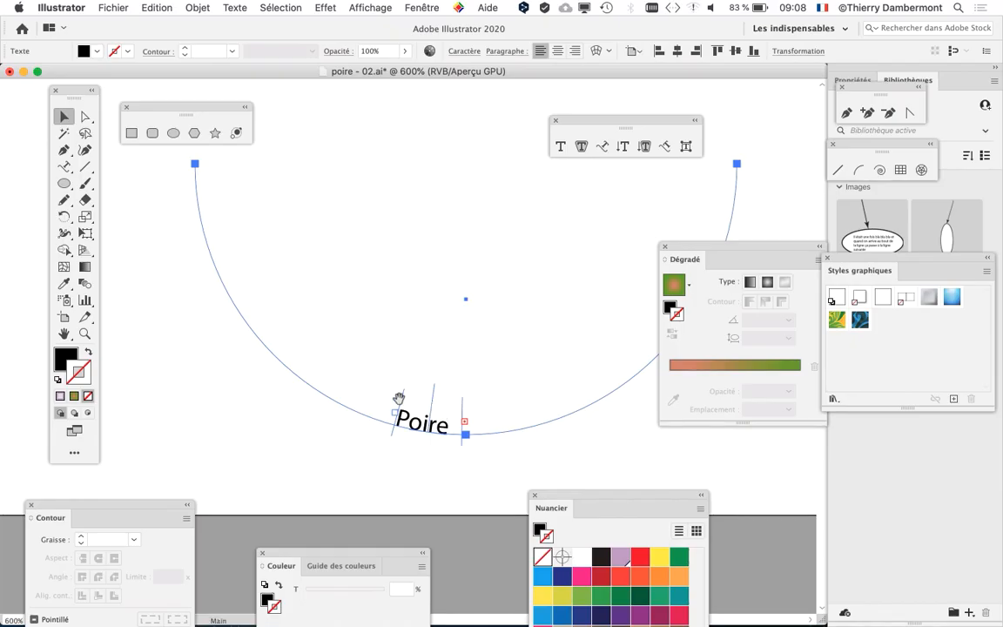
- Move the Gradient panel aside and extend the path text's end bracket past the curve's lowest point to fit "Poire de la soif"
{"action": "left_click_drag", "start_coordinate": [292, 402], "coordinate": [67, 285]}
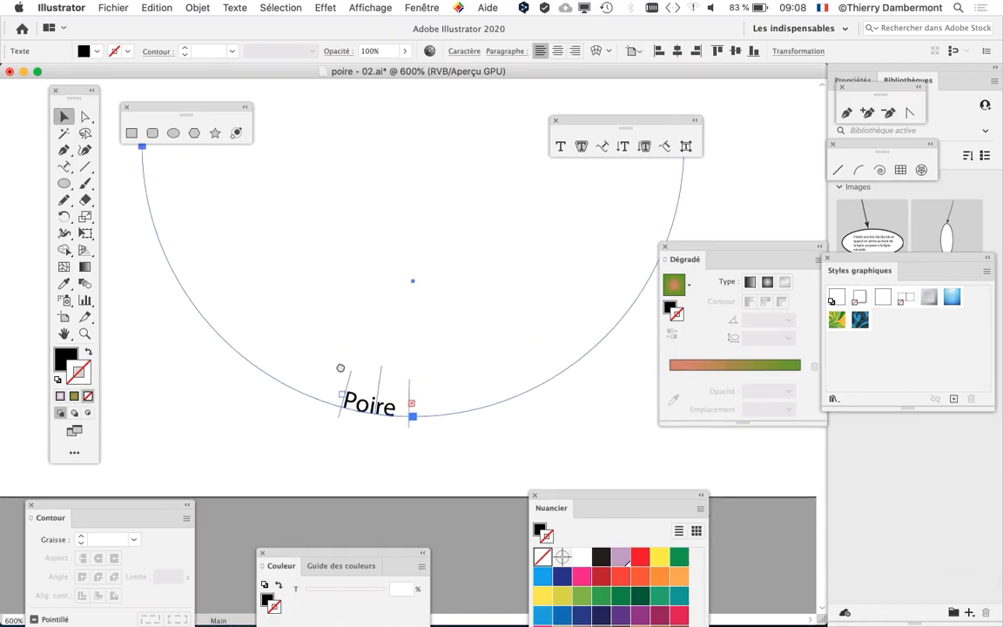
{"action": "left_click_drag", "start_coordinate": [659, 252], "coordinate": [730, 236]}
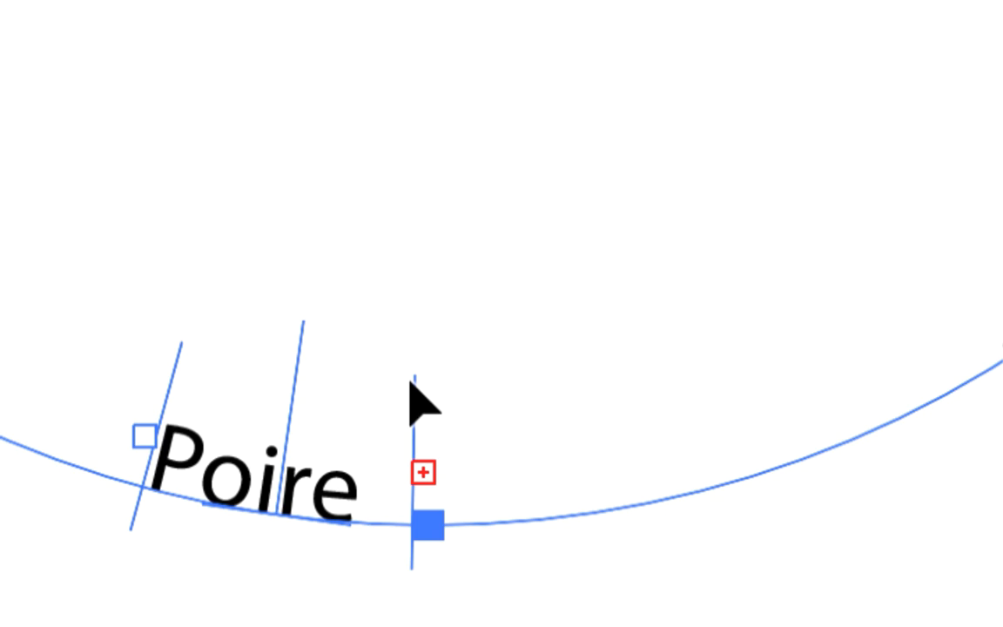
{"action": "left_click_drag", "start_coordinate": [410, 381], "coordinate": [521, 385]}
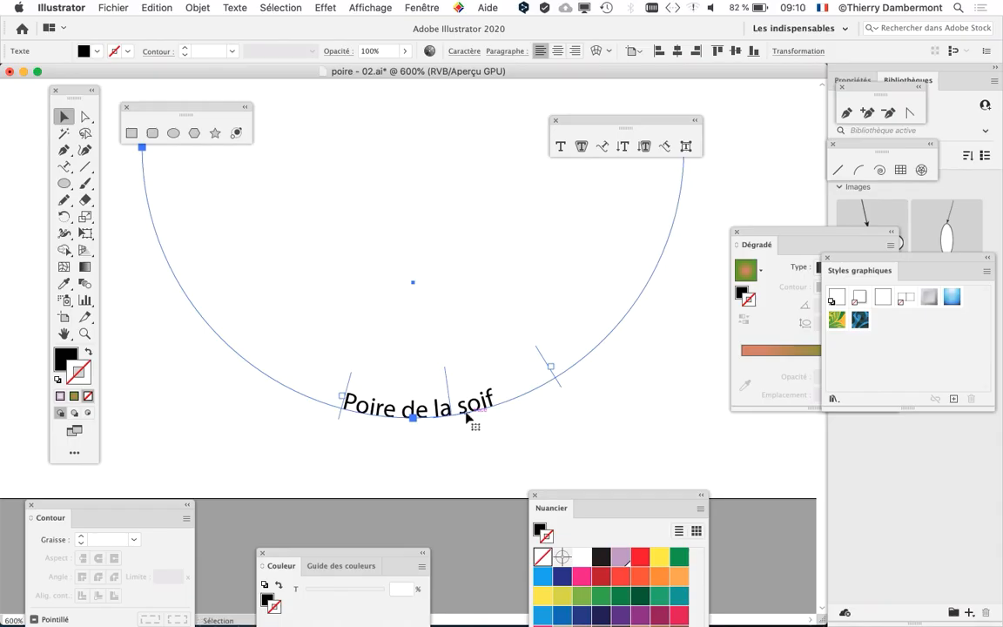
- Centre the paragraph "Poire de la soif" between its start and end brackets on the path
{"action": "key", "text": "space"}
{"action": "left_click_drag", "start_coordinate": [365, 330], "coordinate": [305, 287]}
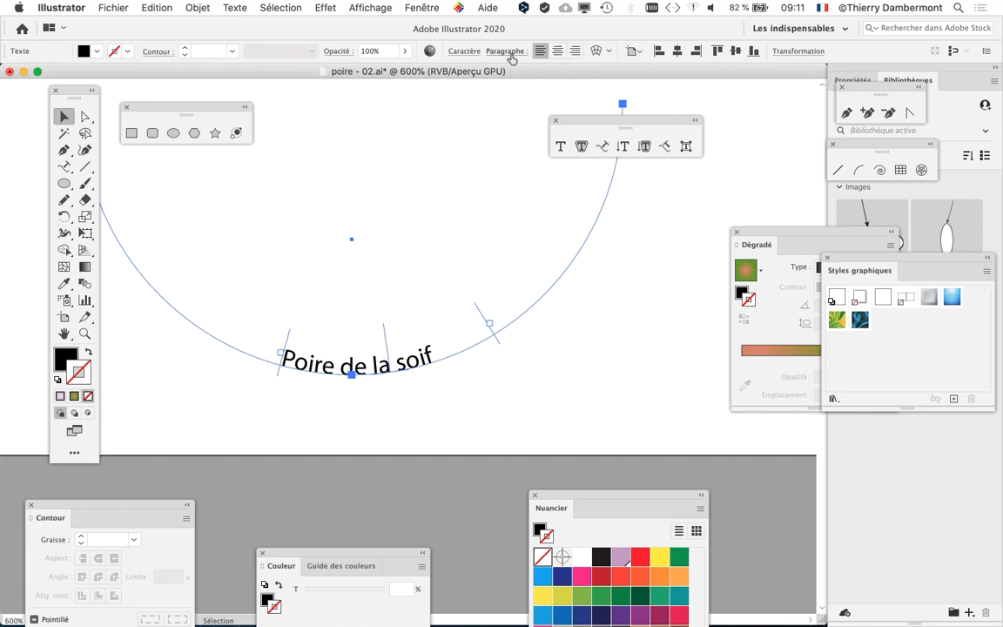
{"action": "left_click", "coordinate": [419, 7]}
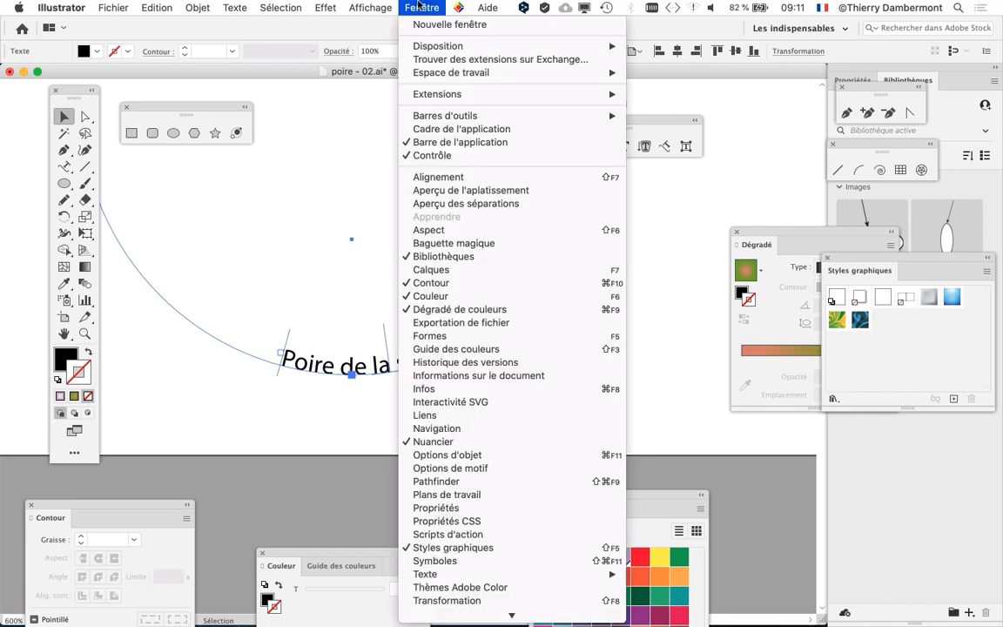
{"action": "left_click", "coordinate": [422, 7]}
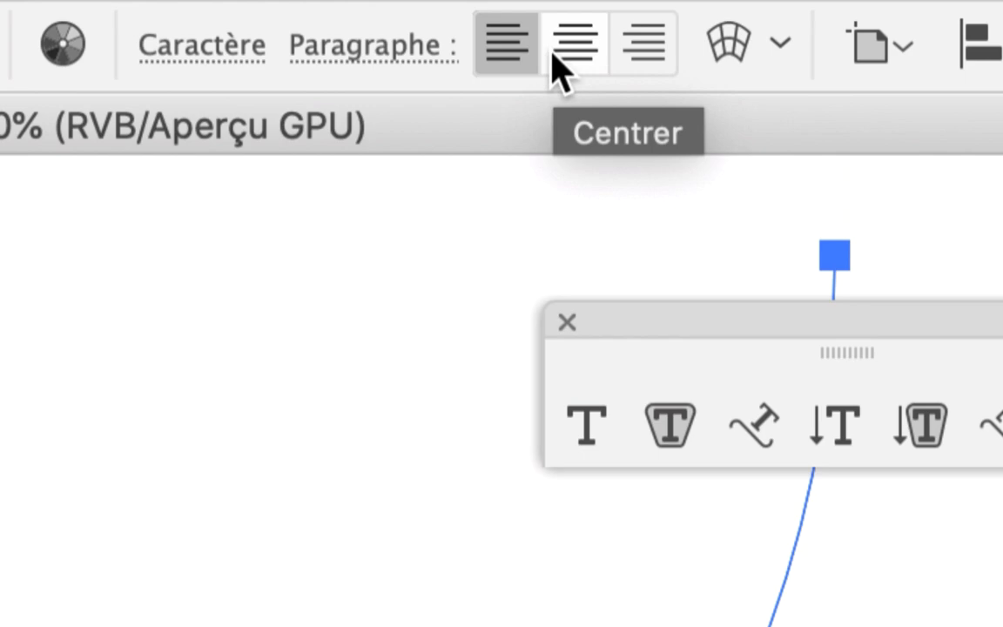
{"action": "left_click", "coordinate": [553, 54]}
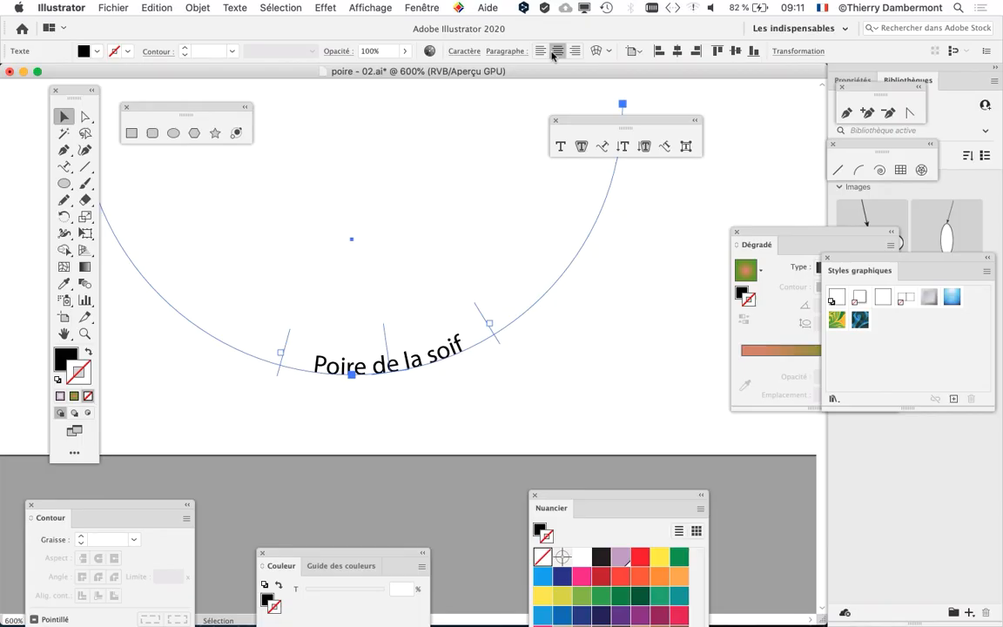
- Show the Character panel and place it clear of the floating text toolbar, inside the half circle
{"action": "left_click", "coordinate": [416, 7]}
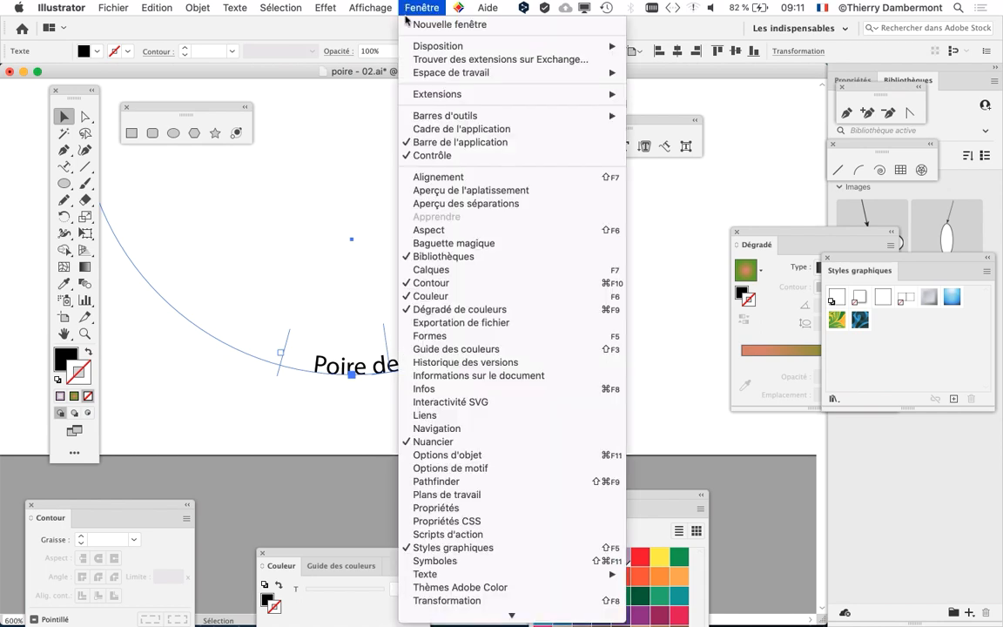
{"action": "mouse_move", "coordinate": [523, 573]}
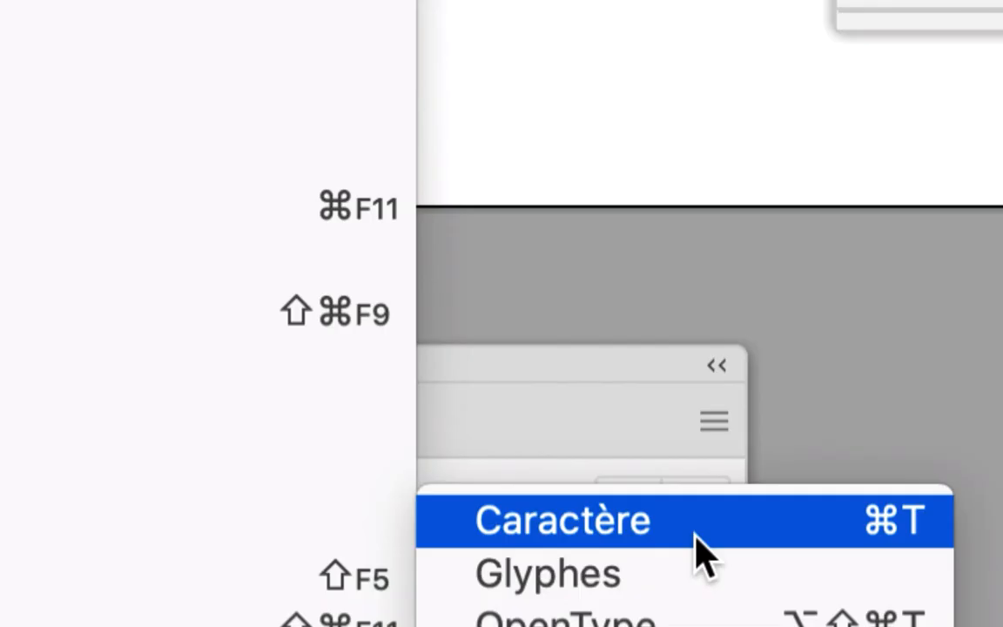
{"action": "left_click", "coordinate": [696, 535]}
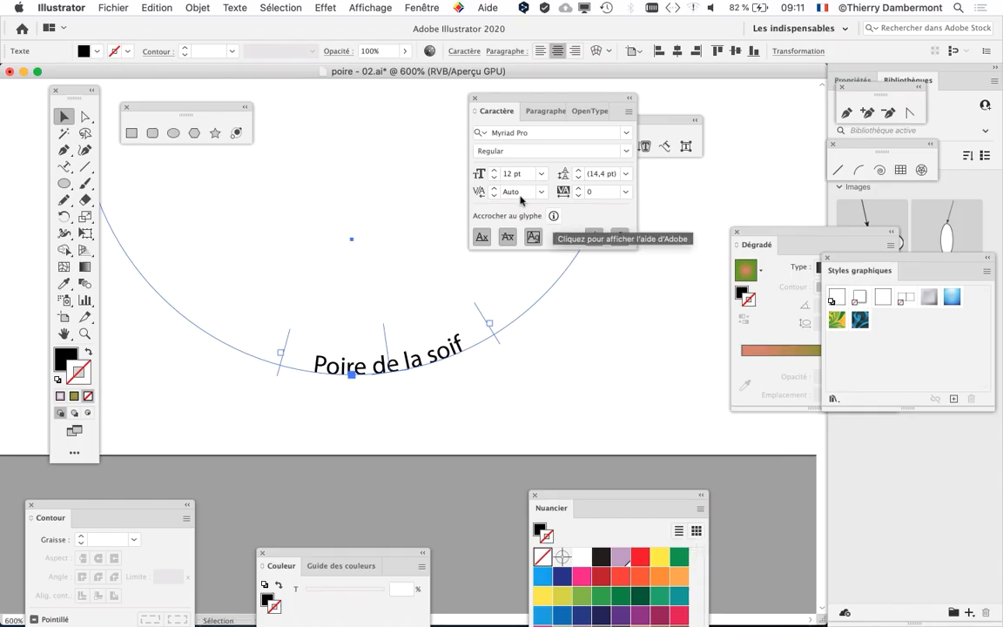
{"action": "left_click_drag", "start_coordinate": [464, 96], "coordinate": [336, 106]}
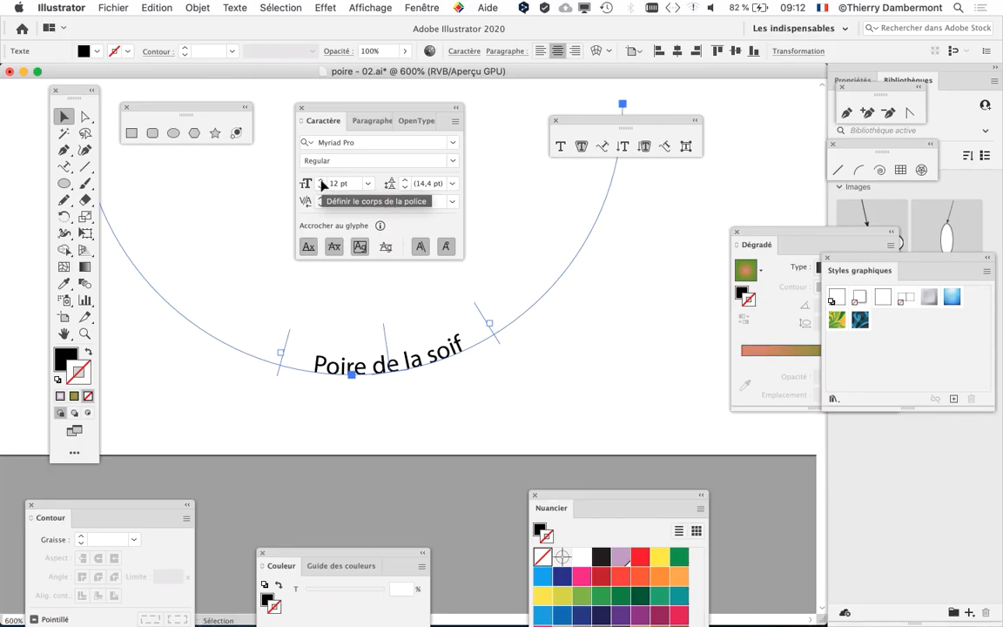
- Increase the font size of the path text to 30 pt
{"action": "left_click", "coordinate": [321, 179]}
{"action": "left_click", "coordinate": [322, 180]}
{"action": "left_click", "coordinate": [321, 180]}
{"action": "left_click", "coordinate": [321, 180]}
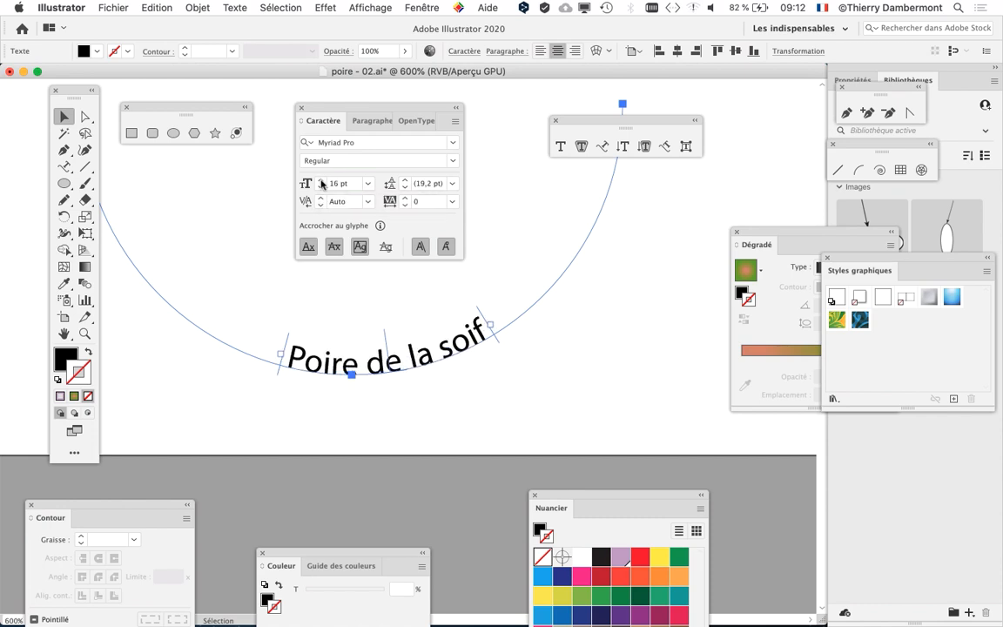
{"action": "left_click", "coordinate": [321, 180]}
{"action": "left_click", "coordinate": [321, 179]}
{"action": "left_click", "coordinate": [322, 180]}
{"action": "left_click", "coordinate": [321, 179]}
{"action": "left_click", "coordinate": [321, 179]}
{"action": "left_click", "coordinate": [321, 179]}
{"action": "left_click", "coordinate": [322, 180]}
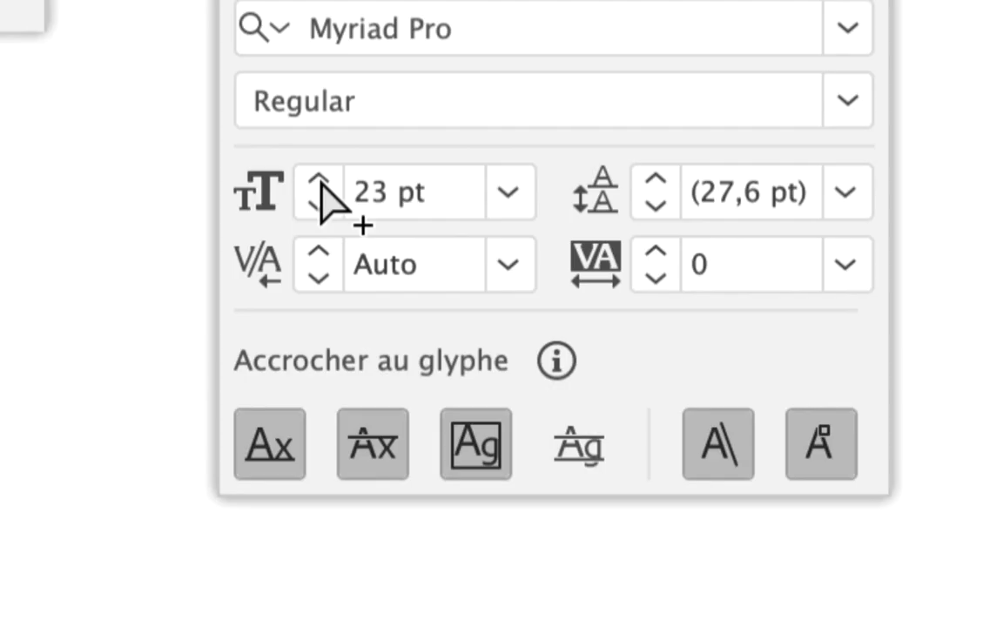
{"action": "left_click", "coordinate": [322, 179]}
{"action": "left_click", "coordinate": [322, 179]}
{"action": "left_click", "coordinate": [321, 180]}
{"action": "left_click", "coordinate": [321, 180]}
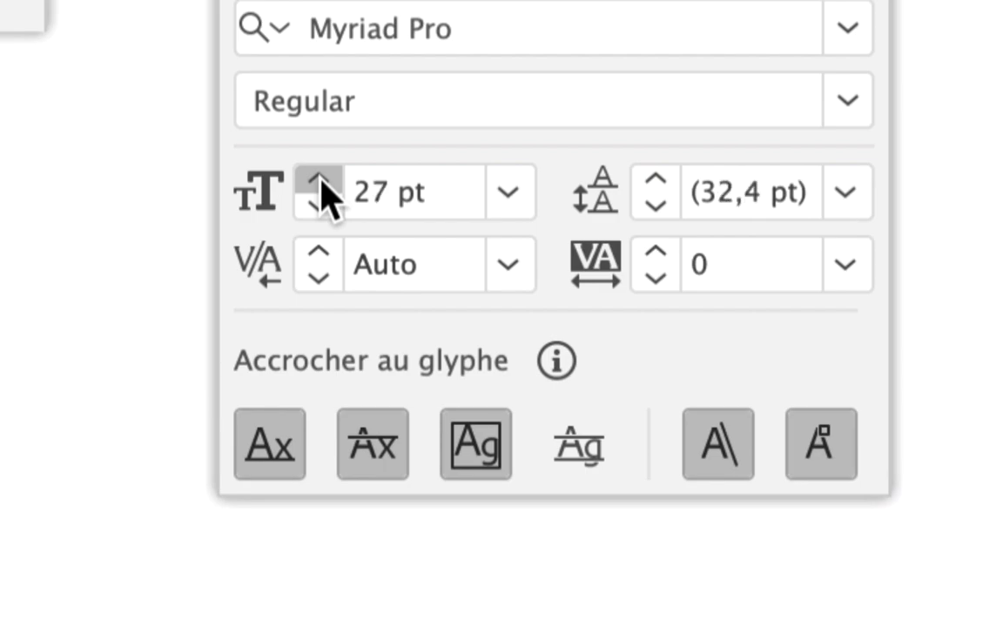
{"action": "left_click", "coordinate": [322, 179]}
{"action": "left_click", "coordinate": [321, 180]}
{"action": "left_click", "coordinate": [321, 179]}
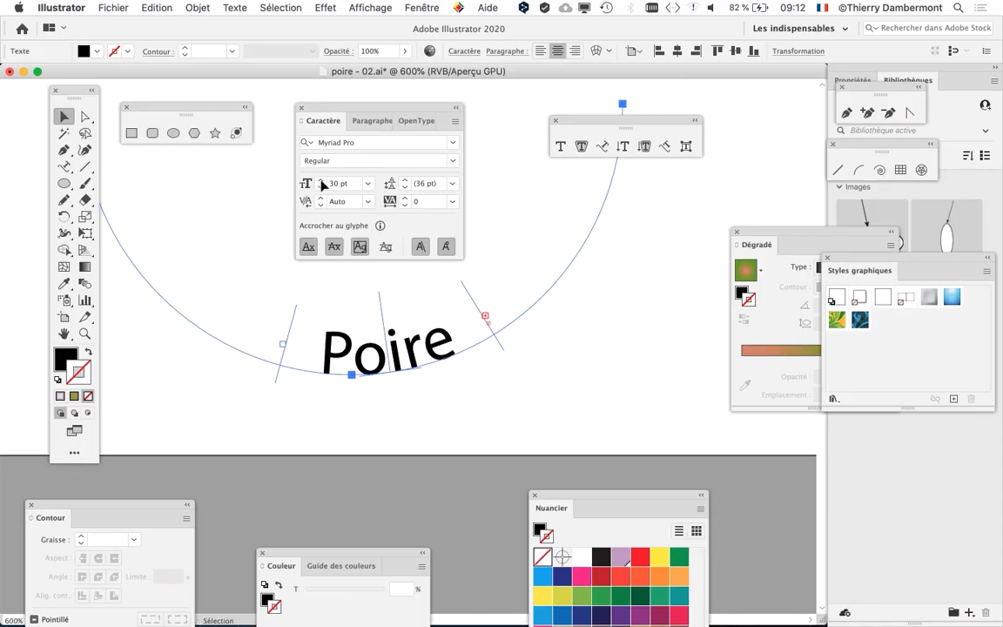
- Widen the text's span by moving its start bracket up the curve, and slide the phrase until it is centred on the lowest point
{"action": "scroll", "coordinate": [398, 315], "scroll_direction": "down", "scroll_amount": 1}
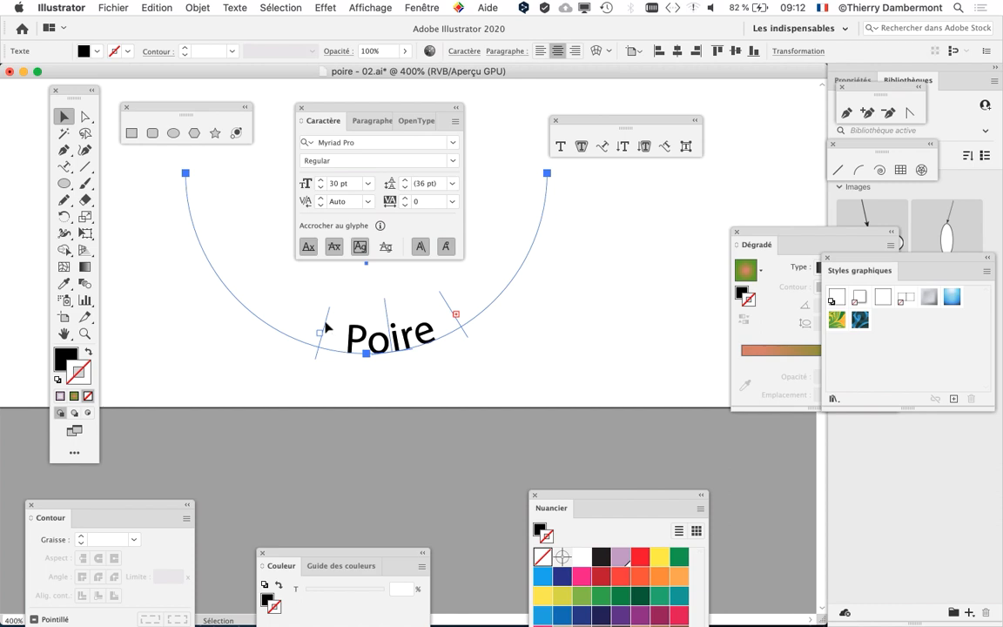
{"action": "left_click_drag", "start_coordinate": [326, 330], "coordinate": [164, 223]}
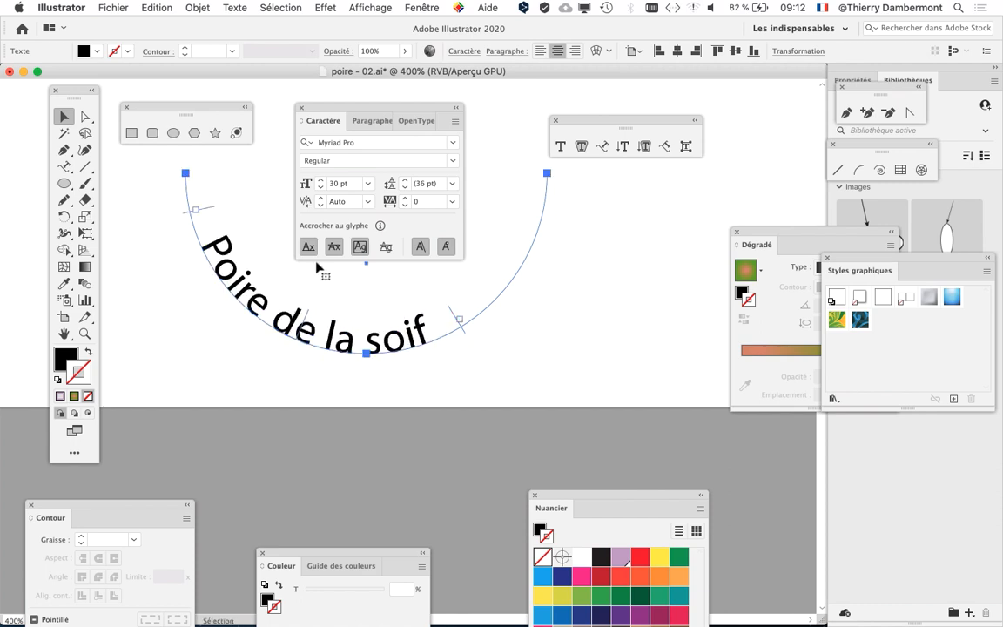
{"action": "left_click_drag", "start_coordinate": [452, 314], "coordinate": [458, 312]}
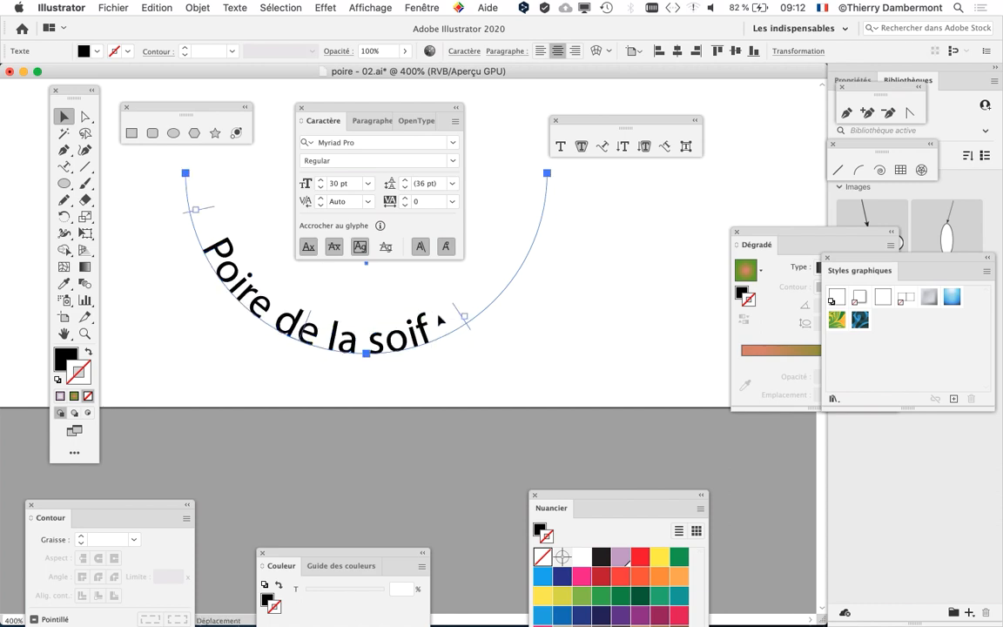
{"action": "left_click_drag", "start_coordinate": [309, 323], "coordinate": [379, 329]}
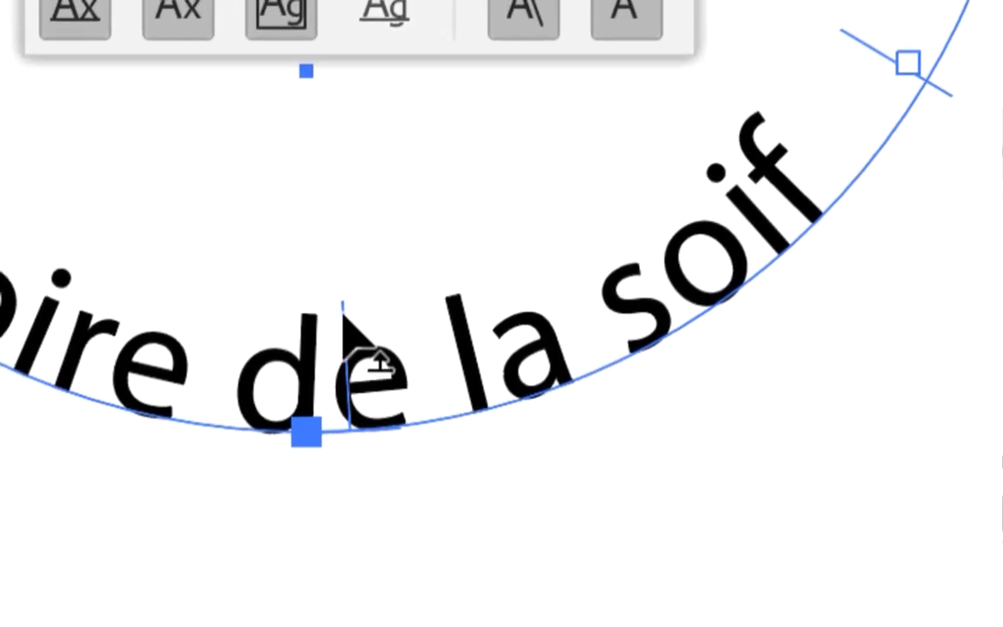
{"action": "left_click_drag", "start_coordinate": [345, 322], "coordinate": [379, 330]}
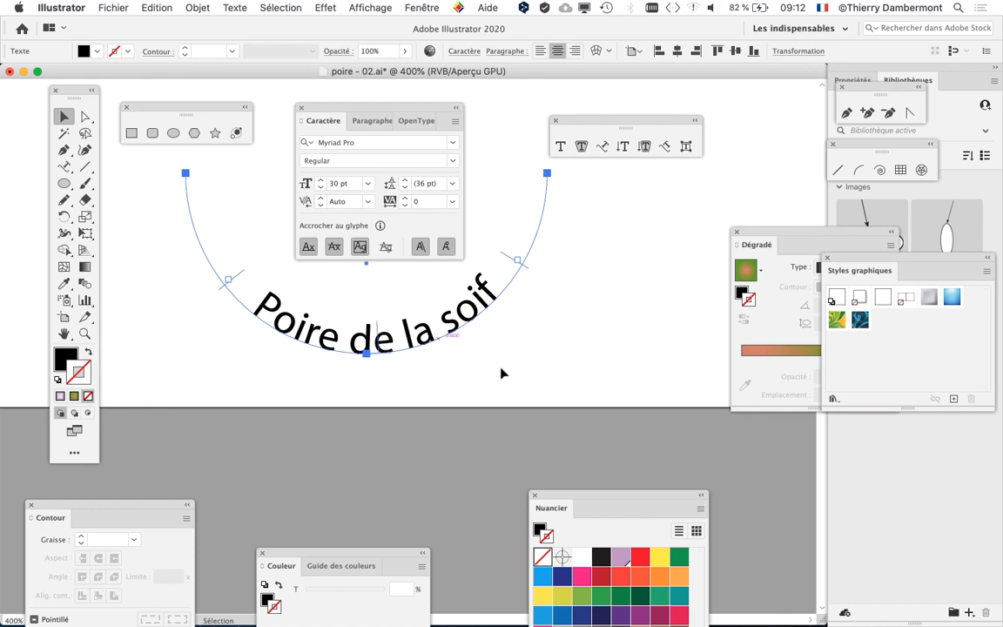
- Fill the path text with the "contour de la poire" swatch and no stroke, moving the Swatches and Tools panels clear of the curve
{"action": "left_click_drag", "start_coordinate": [588, 499], "coordinate": [629, 216]}
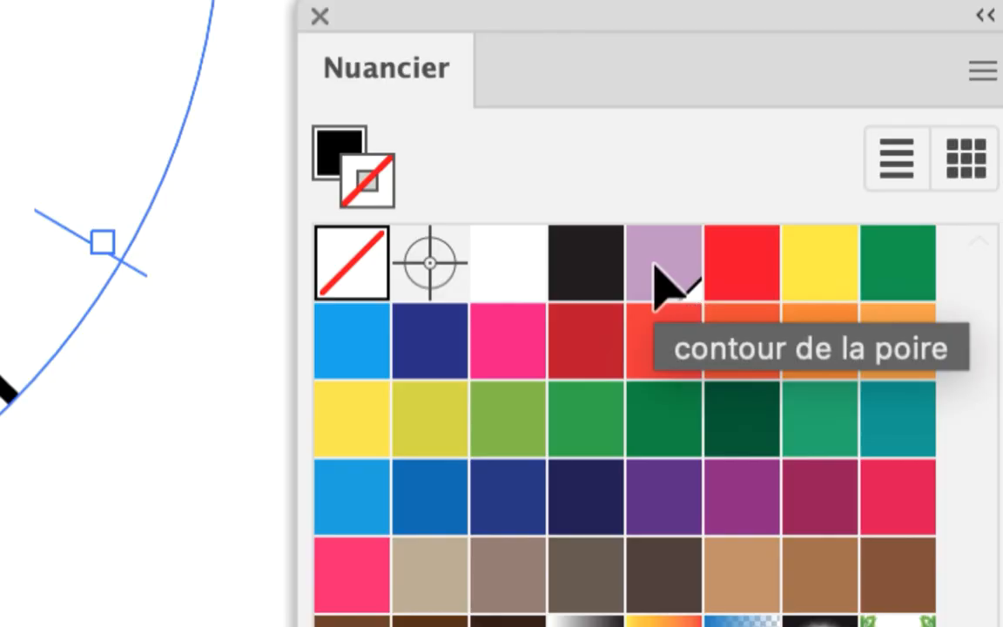
{"action": "left_click", "coordinate": [657, 266]}
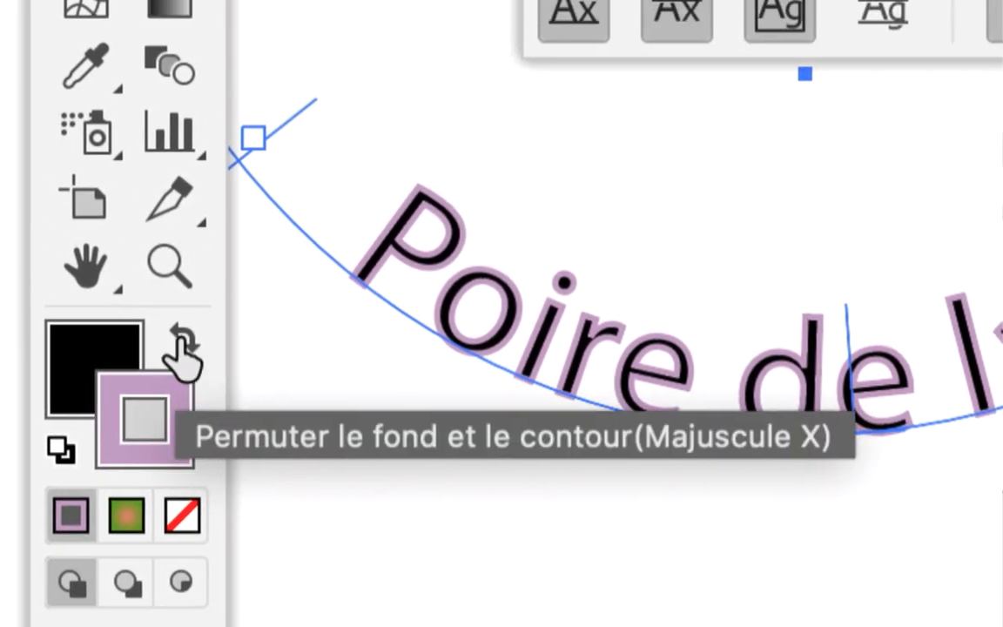
{"action": "left_click", "coordinate": [179, 335]}
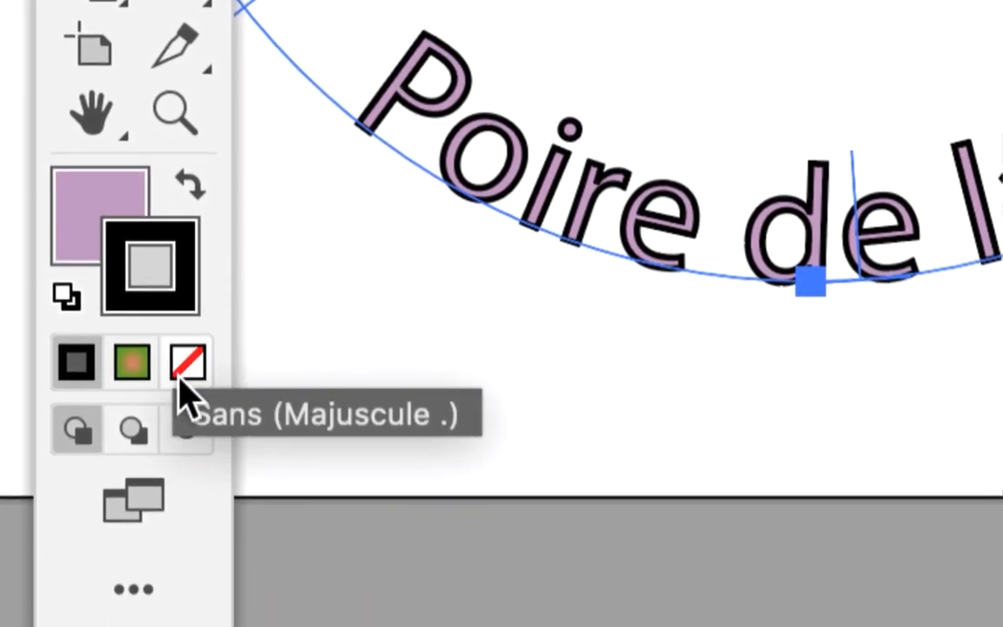
{"action": "left_click", "coordinate": [187, 435]}
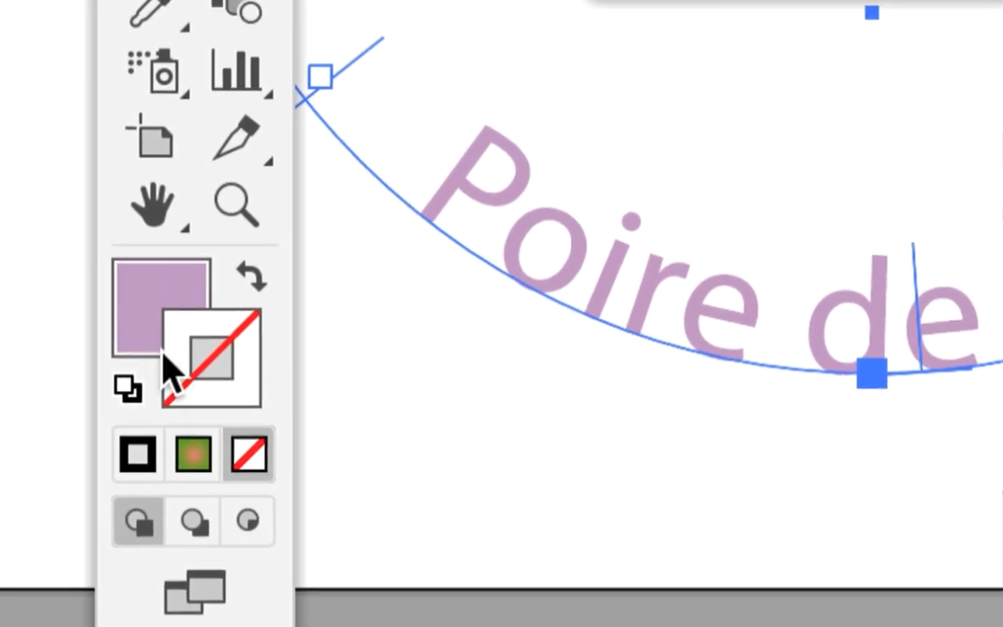
{"action": "left_click", "coordinate": [68, 243]}
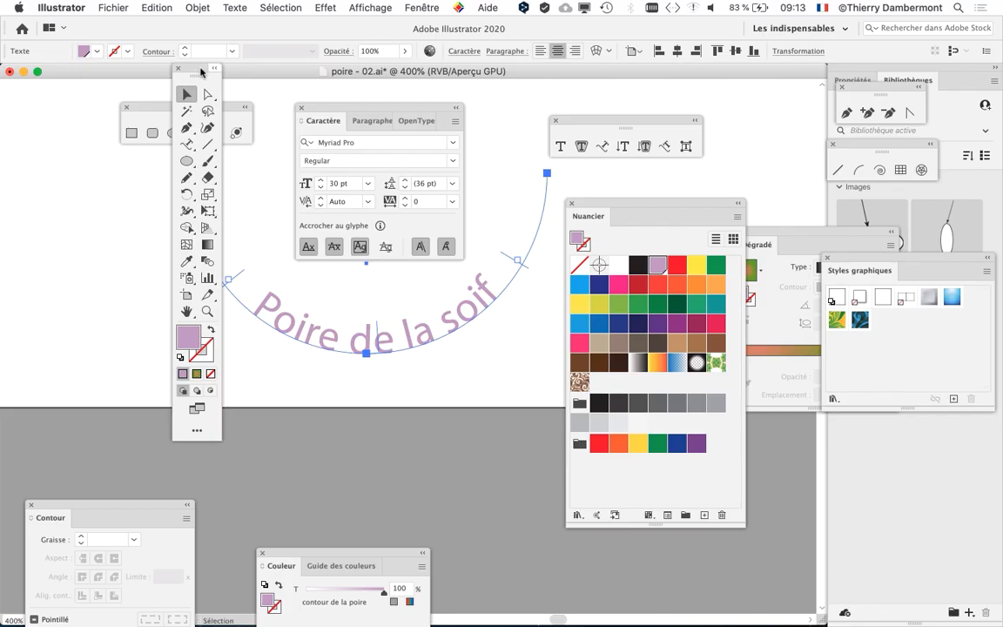
{"action": "left_click_drag", "start_coordinate": [201, 72], "coordinate": [54, 89]}
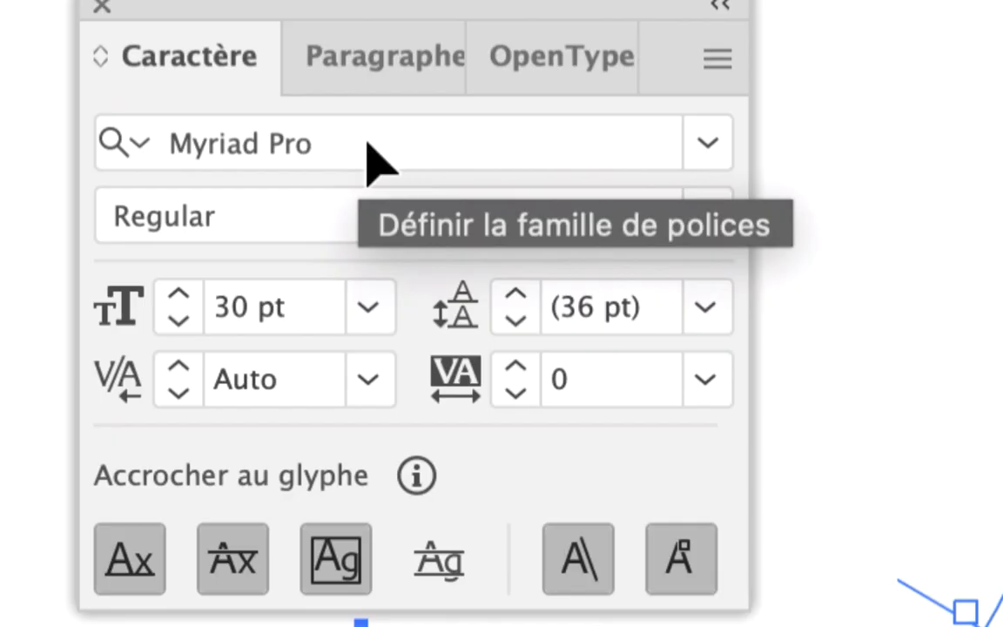
- Cycle the text through the font families that follow Myriad Pro, as far as Noto Sans Buhid Regular
{"action": "left_click", "coordinate": [366, 145]}
{"action": "left_click", "coordinate": [368, 140]}
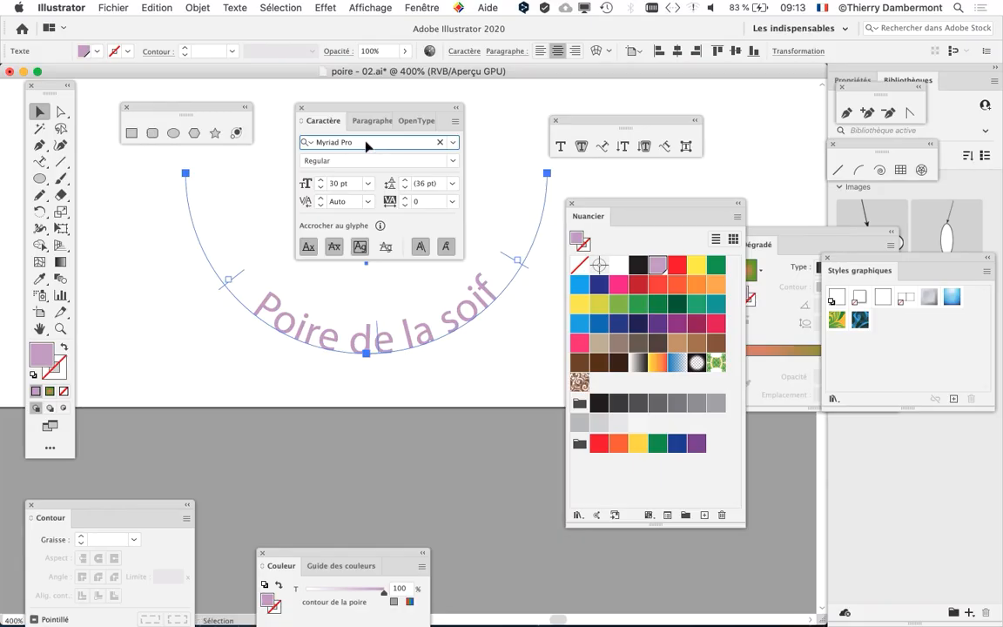
{"action": "key", "text": "Down"}
{"action": "key", "text": "Down"}
{"action": "key", "text": "Down"}
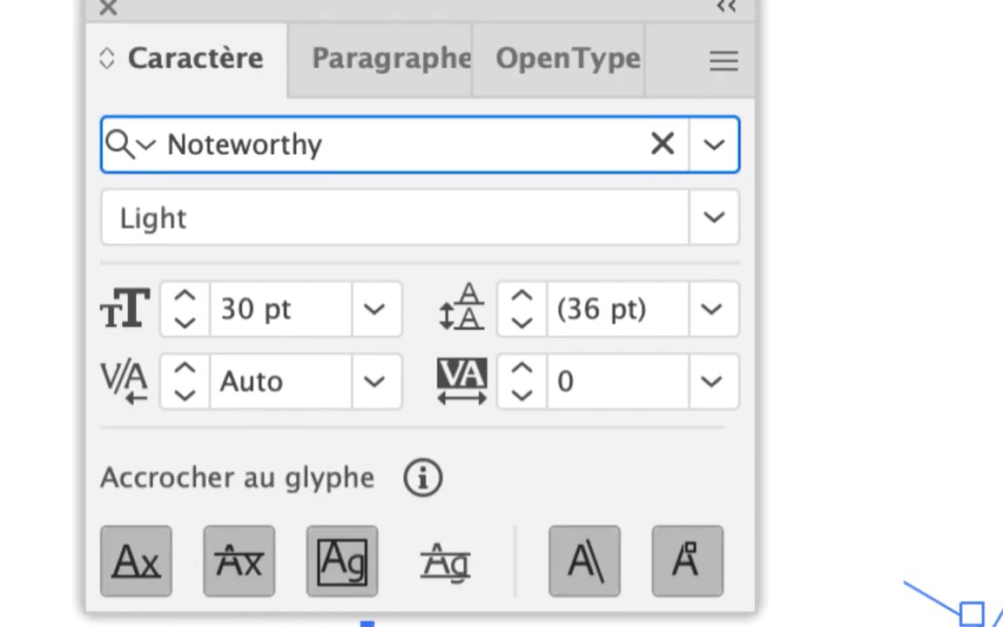
{"action": "key", "text": "Down"}
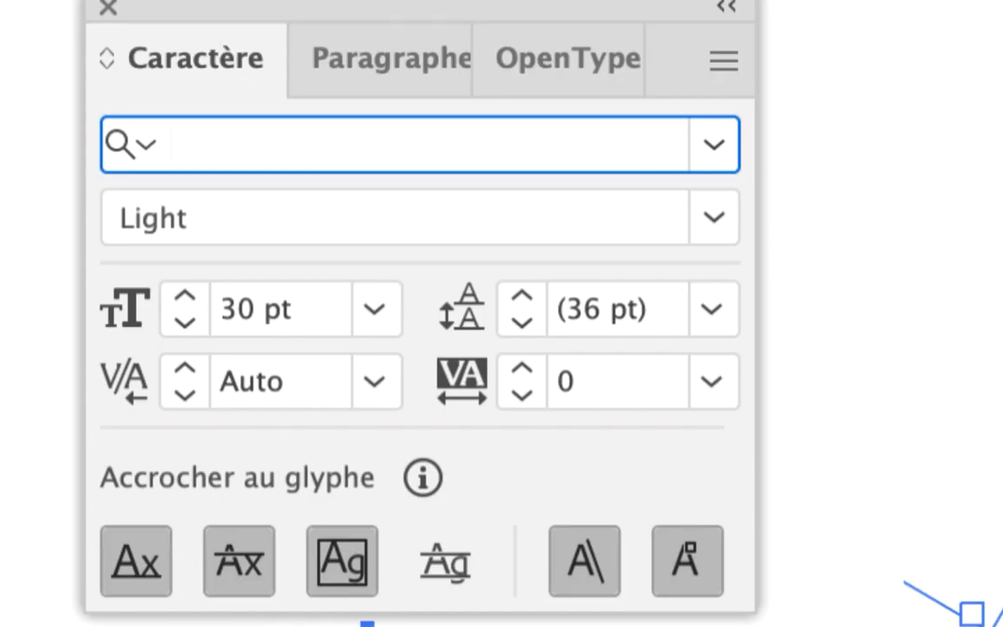
{"action": "key", "text": "Down"}
{"action": "key", "text": "Down"}
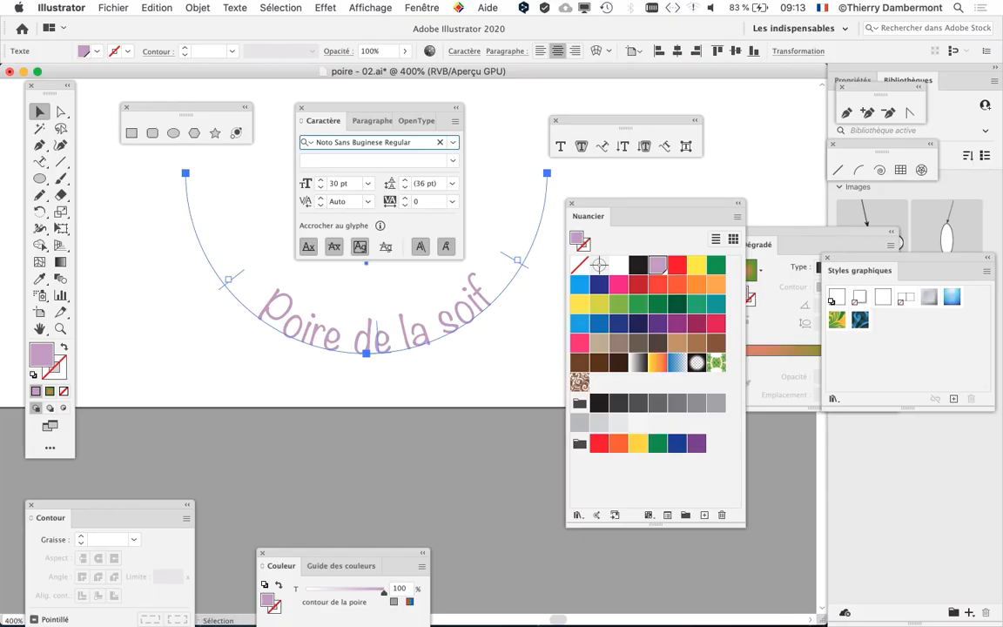
{"action": "key", "text": "Down"}
- Preview font families on the path text from the full font list and apply Bradley Hand Bold
{"action": "scroll", "coordinate": [384, 337], "scroll_direction": "up", "scroll_amount": 2}
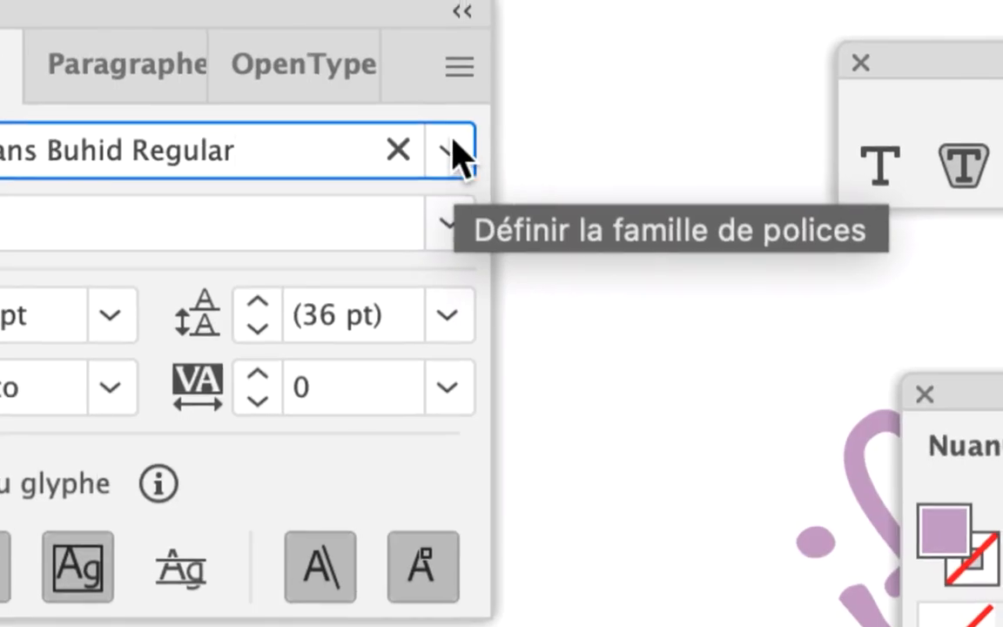
{"action": "left_click", "coordinate": [448, 152]}
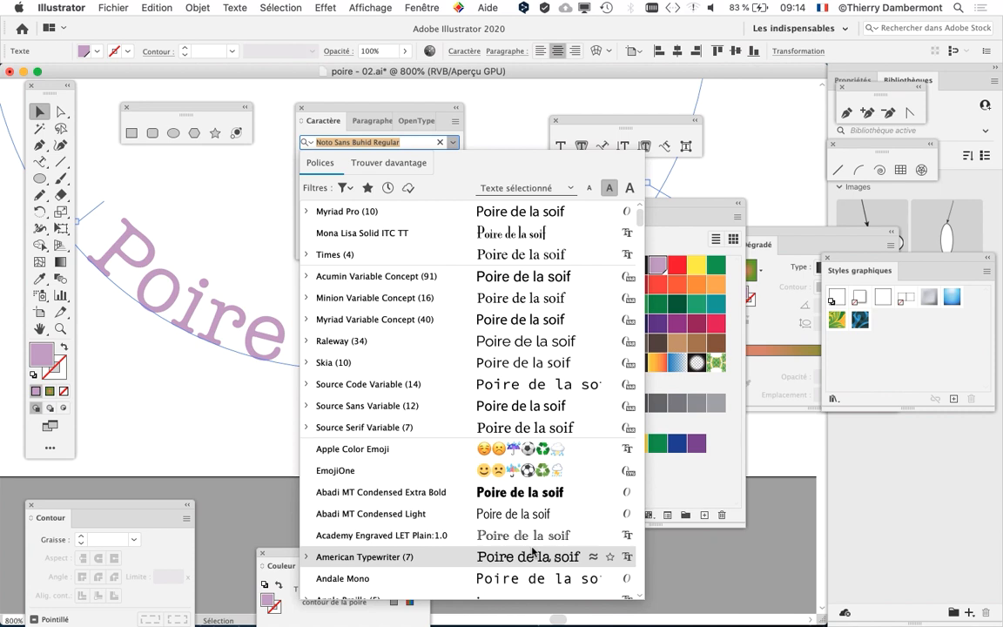
{"action": "scroll", "coordinate": [535, 552], "scroll_direction": "down", "scroll_amount": 10}
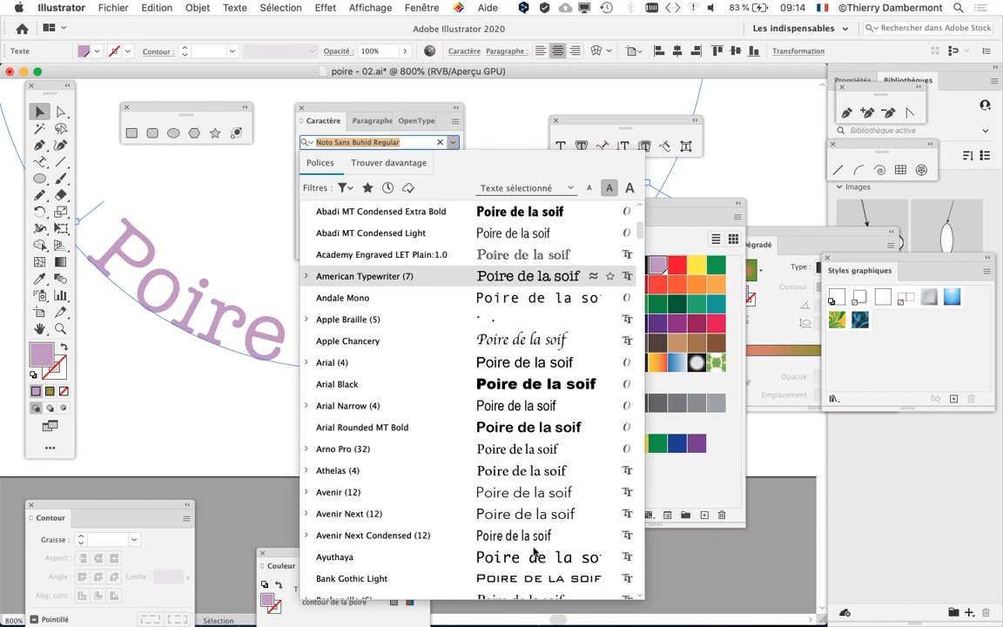
{"action": "scroll", "coordinate": [535, 552], "scroll_direction": "down", "scroll_amount": 2}
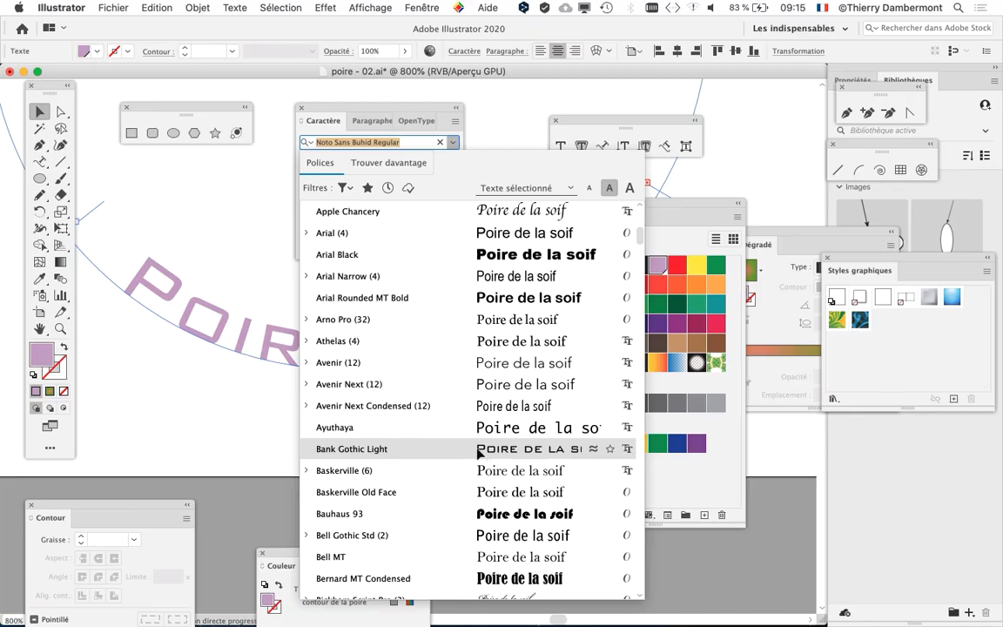
{"action": "scroll", "coordinate": [505, 353], "scroll_direction": "up", "scroll_amount": 2}
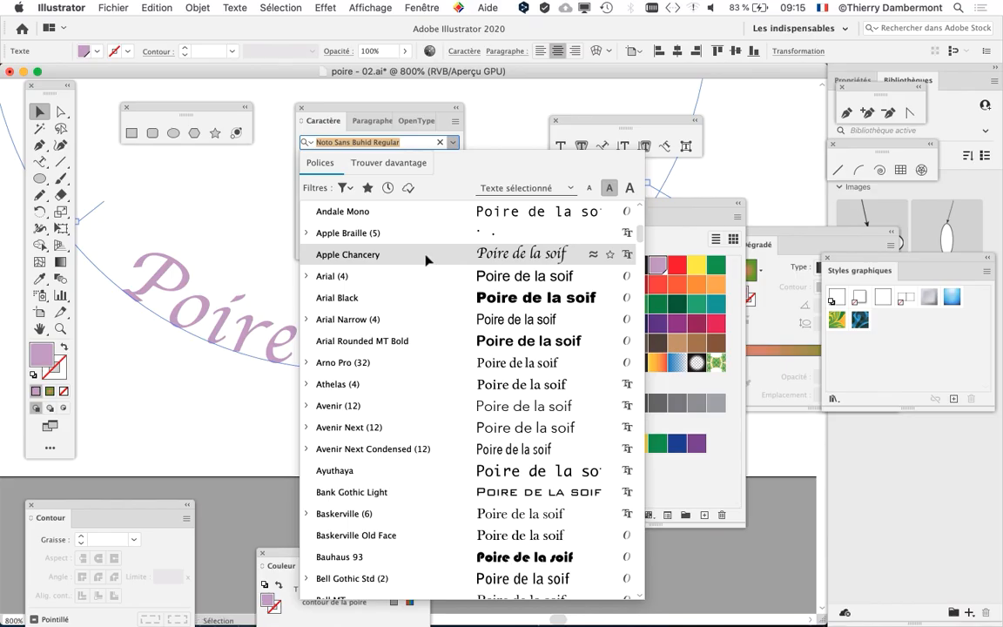
{"action": "scroll", "coordinate": [443, 295], "scroll_direction": "up", "scroll_amount": 8}
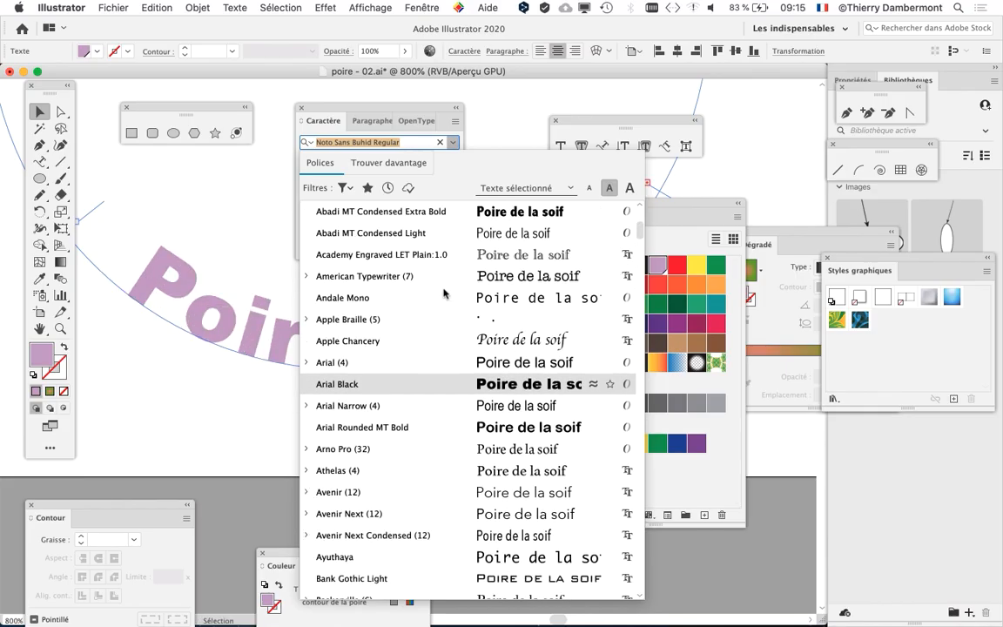
{"action": "scroll", "coordinate": [444, 295], "scroll_direction": "up", "scroll_amount": 9}
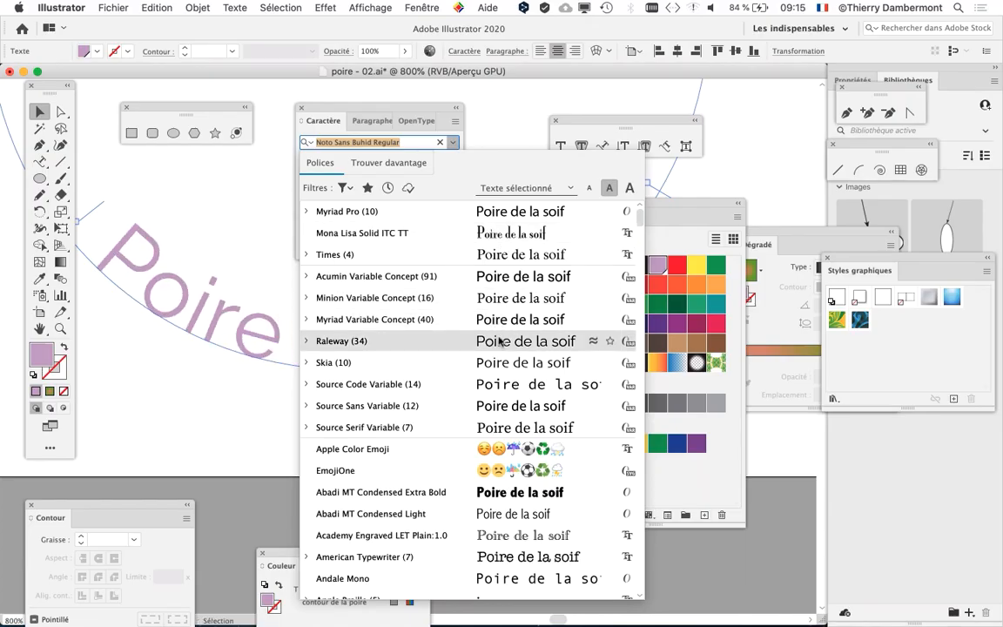
{"action": "scroll", "coordinate": [501, 342], "scroll_direction": "down", "scroll_amount": 3}
{"action": "scroll", "coordinate": [501, 343], "scroll_direction": "down", "scroll_amount": 6}
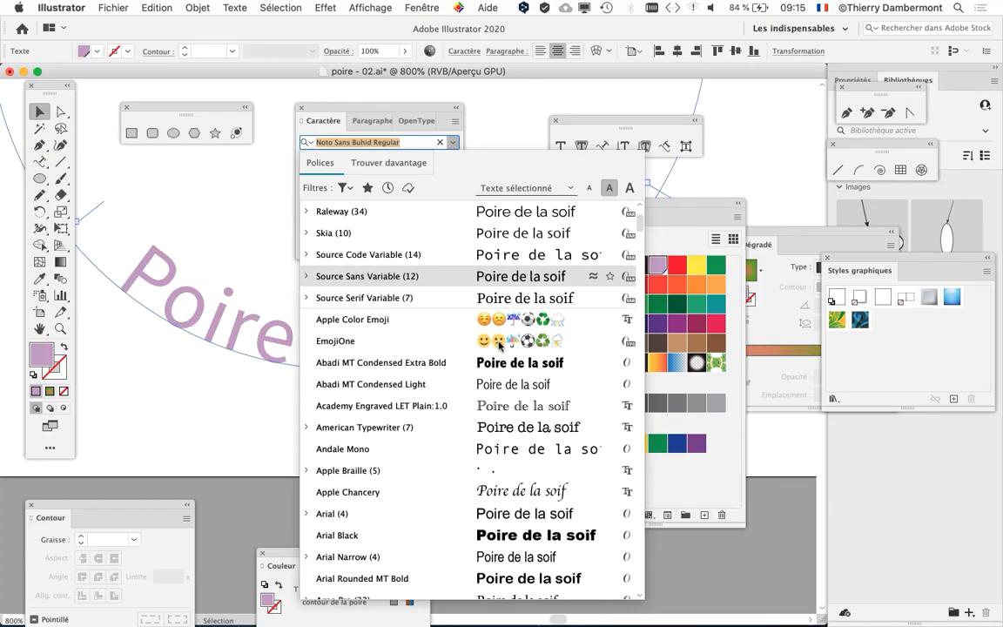
{"action": "scroll", "coordinate": [498, 355], "scroll_direction": "down", "scroll_amount": 8}
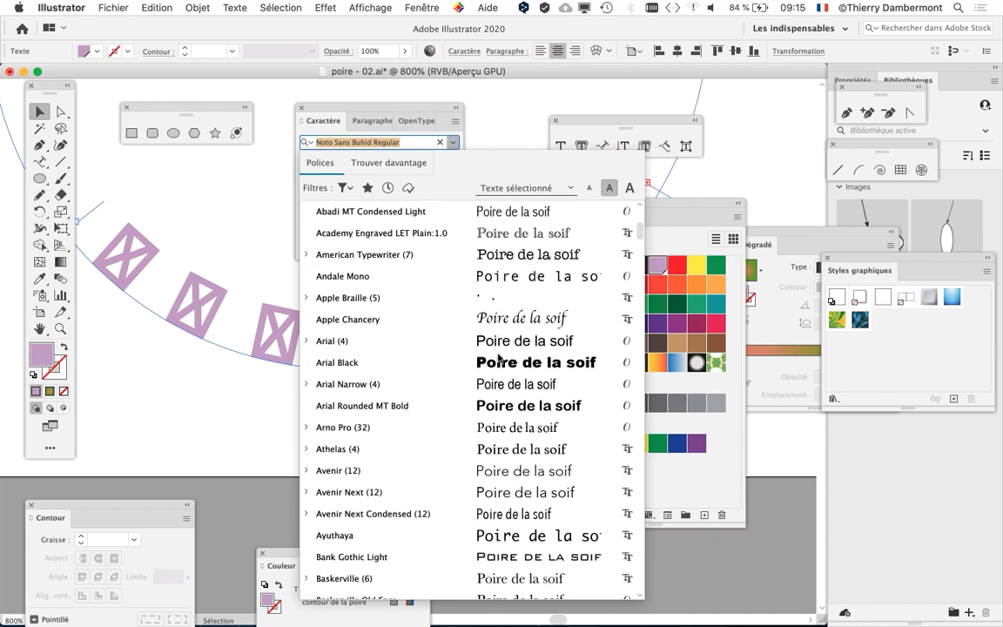
{"action": "scroll", "coordinate": [499, 358], "scroll_direction": "down", "scroll_amount": 9}
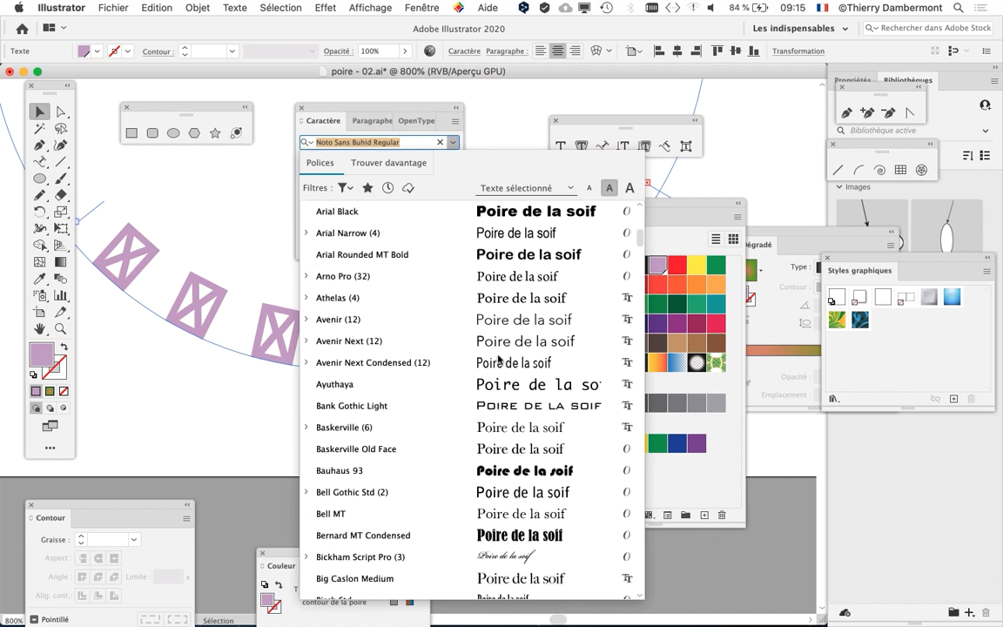
{"action": "scroll", "coordinate": [499, 362], "scroll_direction": "down", "scroll_amount": 10}
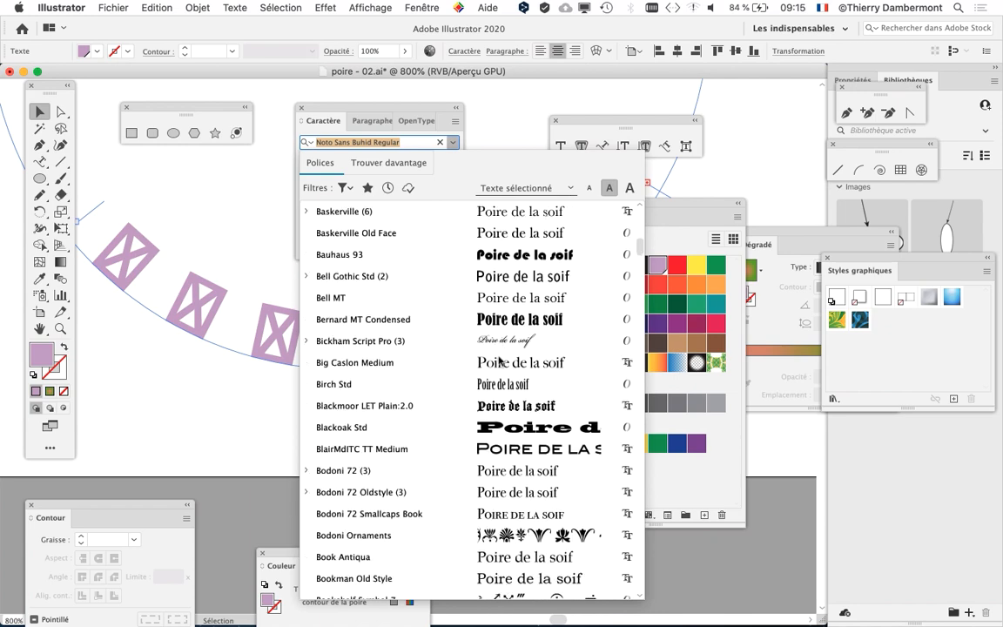
{"action": "scroll", "coordinate": [499, 363], "scroll_direction": "down", "scroll_amount": 3}
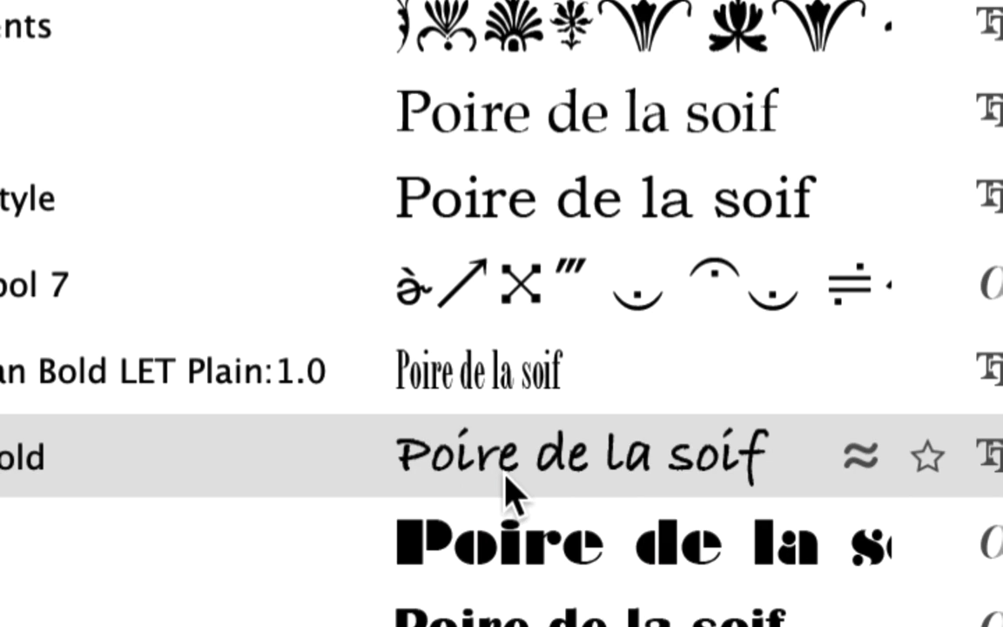
{"action": "left_click", "coordinate": [506, 477]}
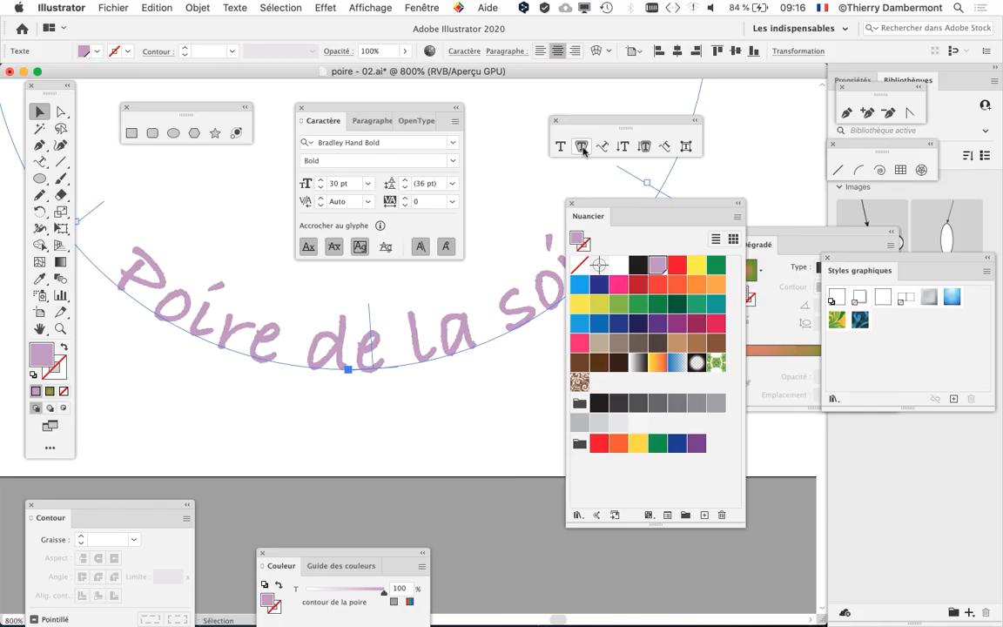
- Move the Swatches panel below the curve and shift the Character panel slightly to uncover the phrase
{"action": "left_click_drag", "start_coordinate": [596, 205], "coordinate": [567, 431]}
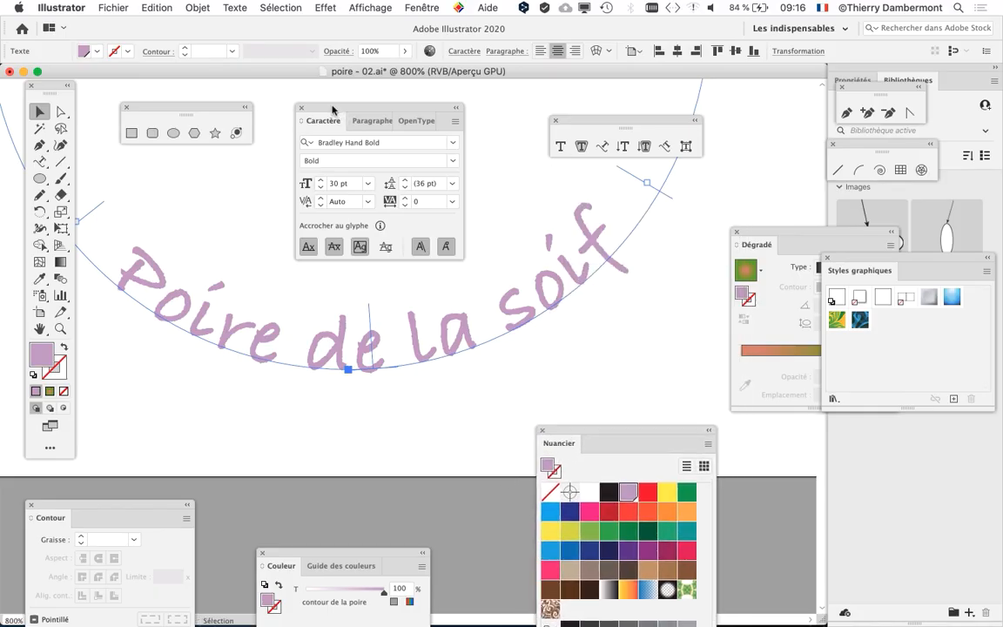
{"action": "left_click_drag", "start_coordinate": [331, 109], "coordinate": [324, 103]}
{"action": "scroll", "coordinate": [435, 331], "scroll_direction": "down", "scroll_amount": 2}
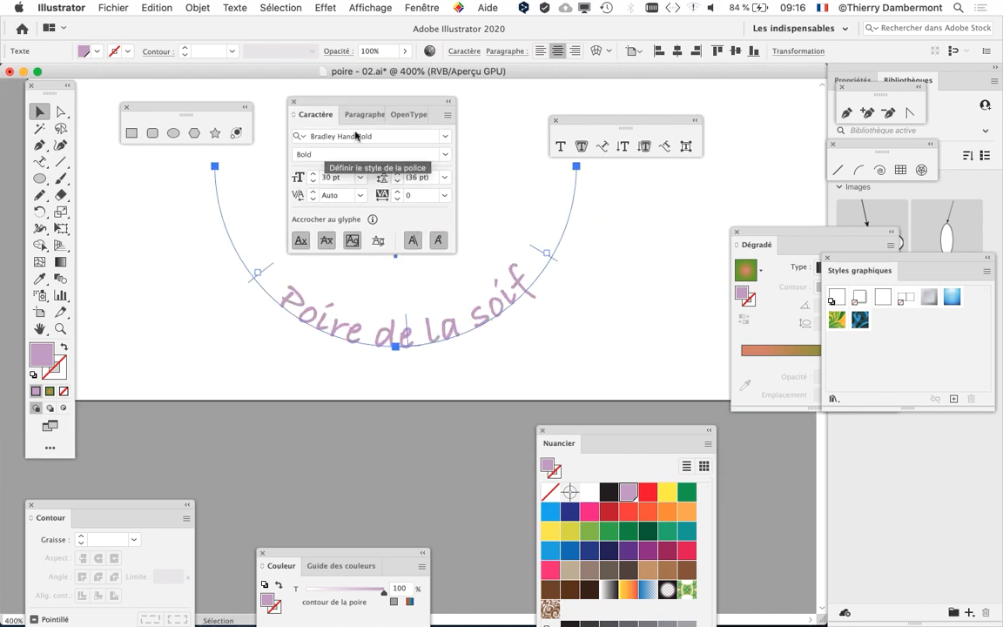
- Save the document under the new name poire - 03.ai in the intro 2 illustrator folder, accepting the Illustrator options
{"action": "left_click", "coordinate": [99, 7]}
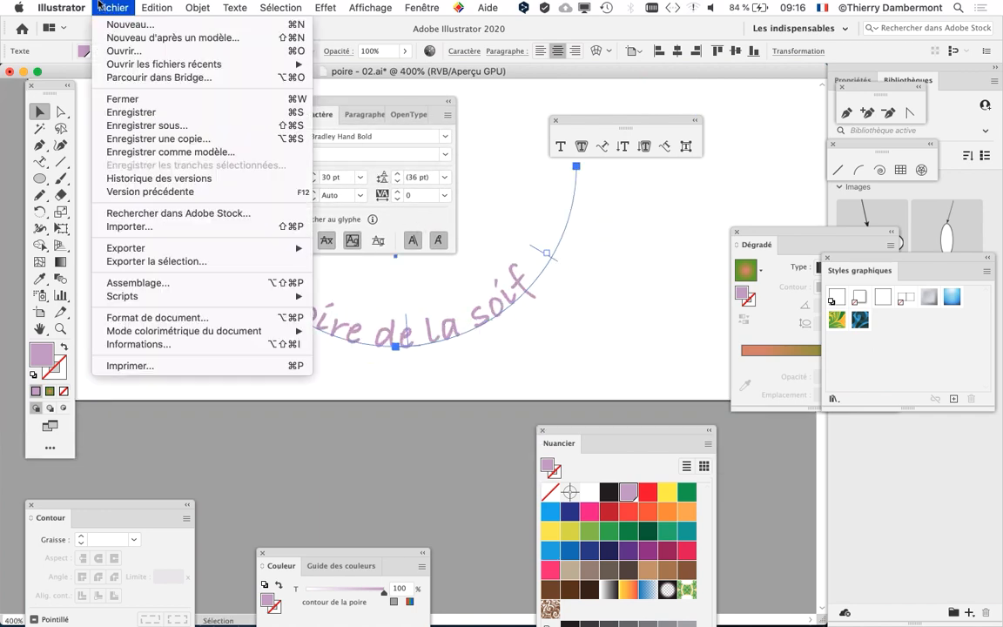
{"action": "left_click", "coordinate": [156, 126]}
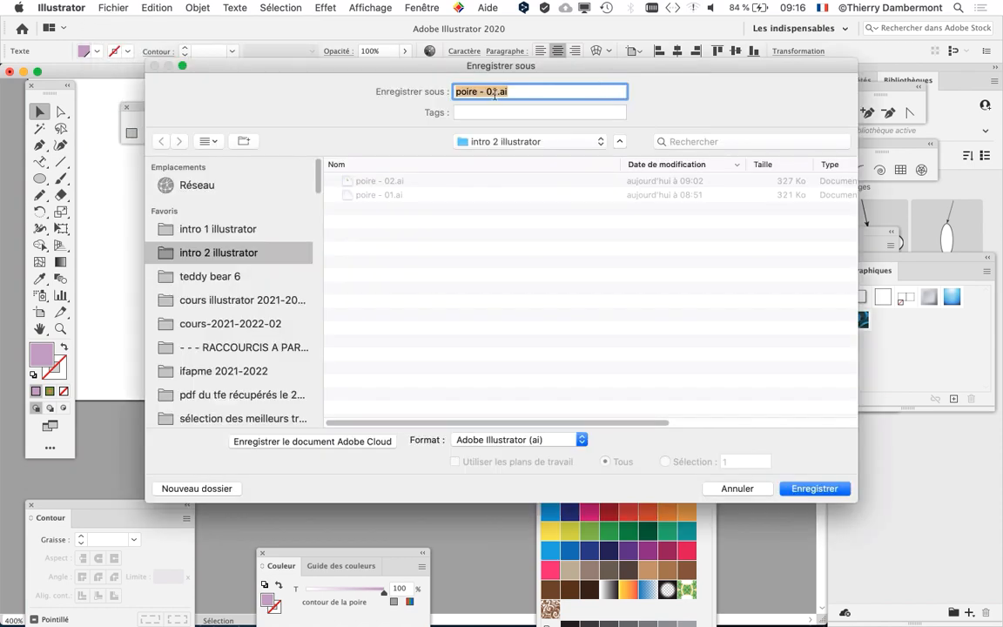
{"action": "left_click", "coordinate": [495, 93]}
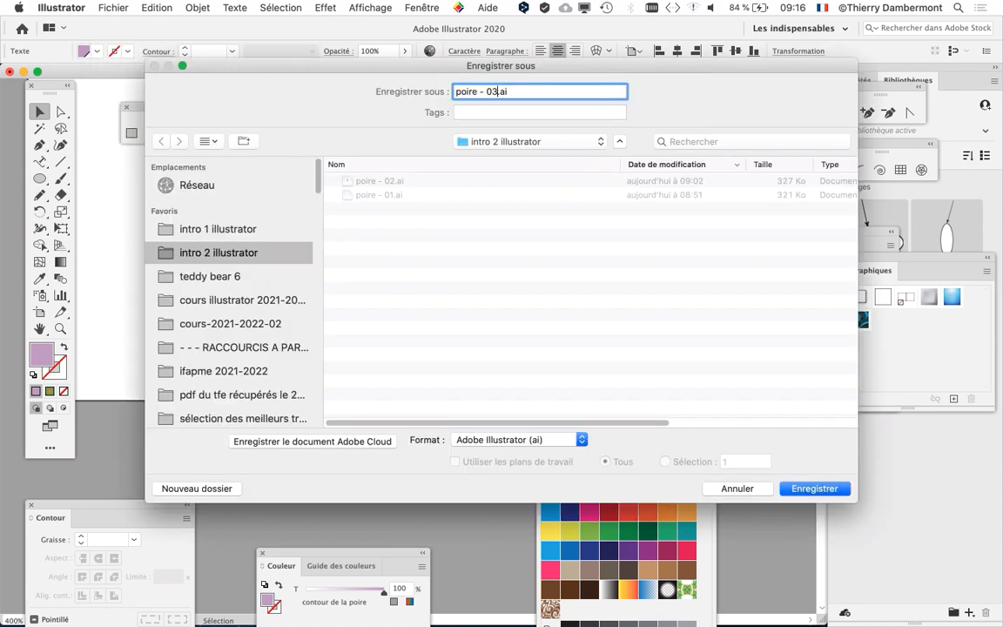
{"action": "key", "text": "Return"}
{"action": "left_click", "coordinate": [650, 452]}
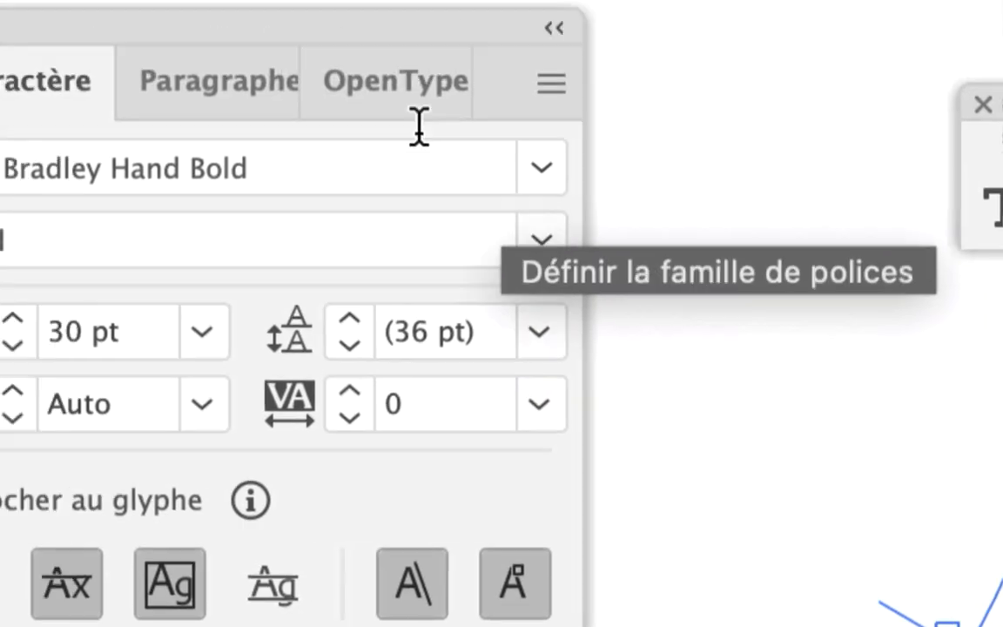
- Bring the Character panel closer to the text and check which styles Bradley Hand Bold offers
{"action": "left_click_drag", "start_coordinate": [43, 25], "coordinate": [422, 108]}
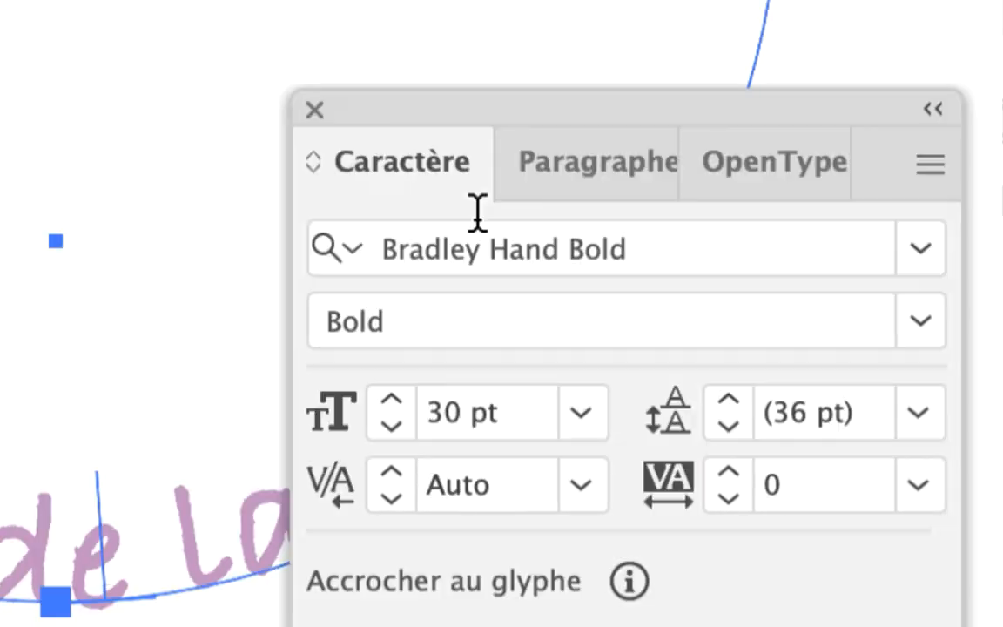
{"action": "left_click", "coordinate": [920, 320]}
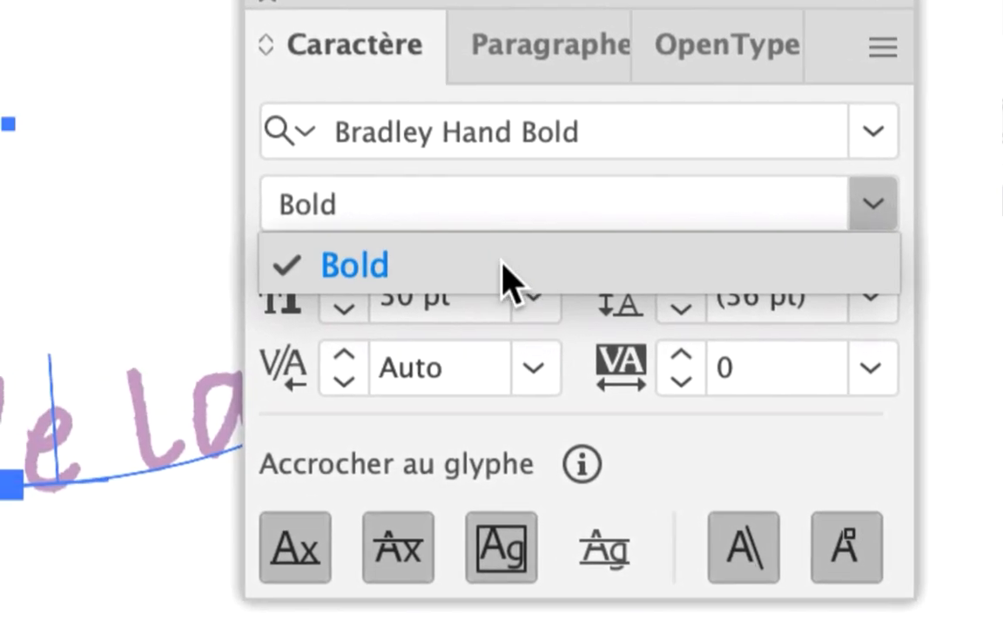
{"action": "left_click", "coordinate": [510, 279]}
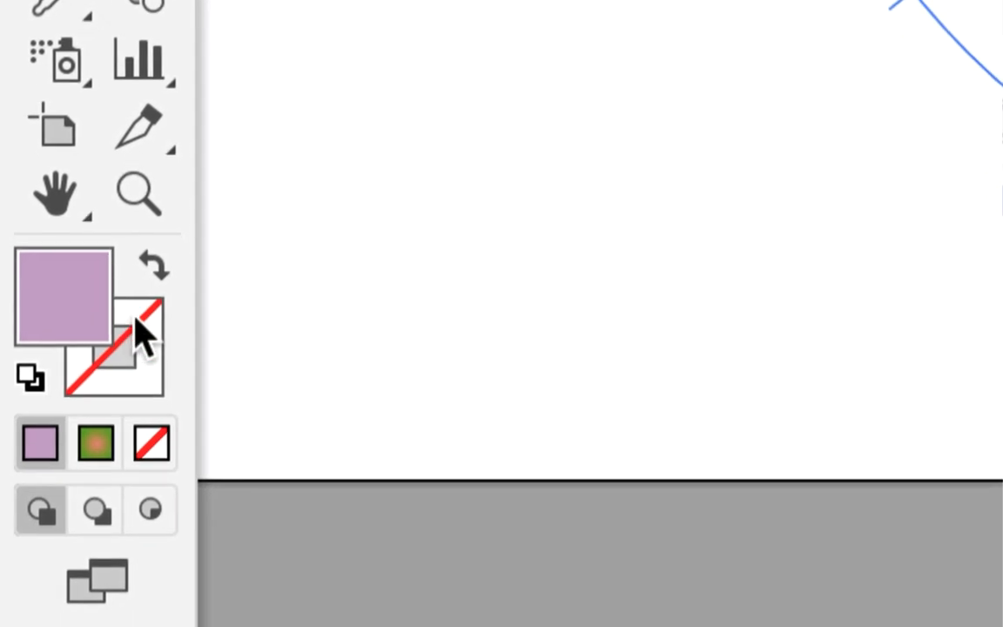
- Make the text's stroke the active colour attribute and move the Character and type tools panels off the curve
{"action": "left_click", "coordinate": [102, 460]}
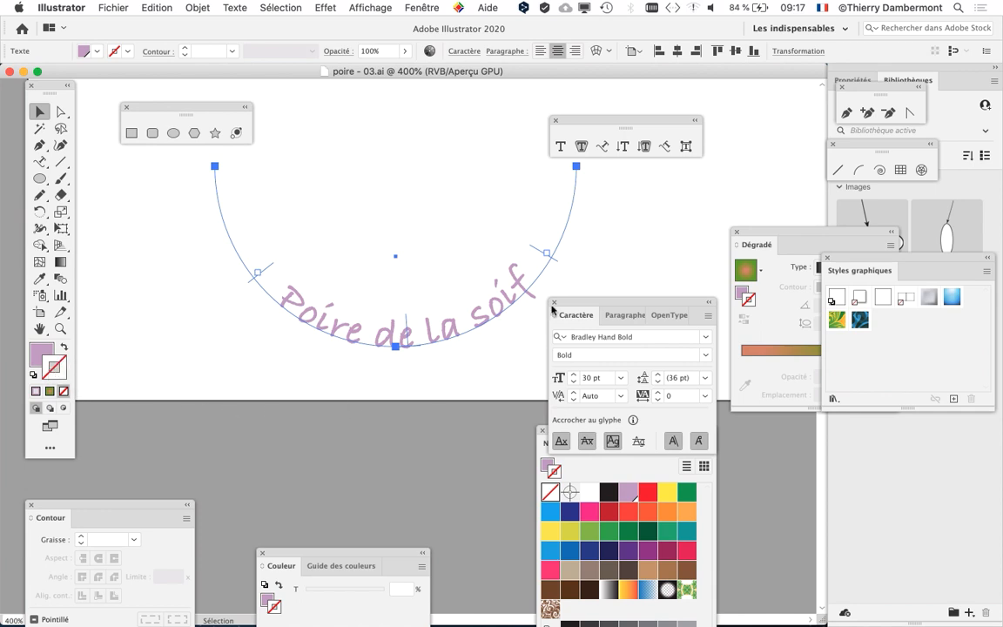
{"action": "left_click_drag", "start_coordinate": [623, 303], "coordinate": [191, 395]}
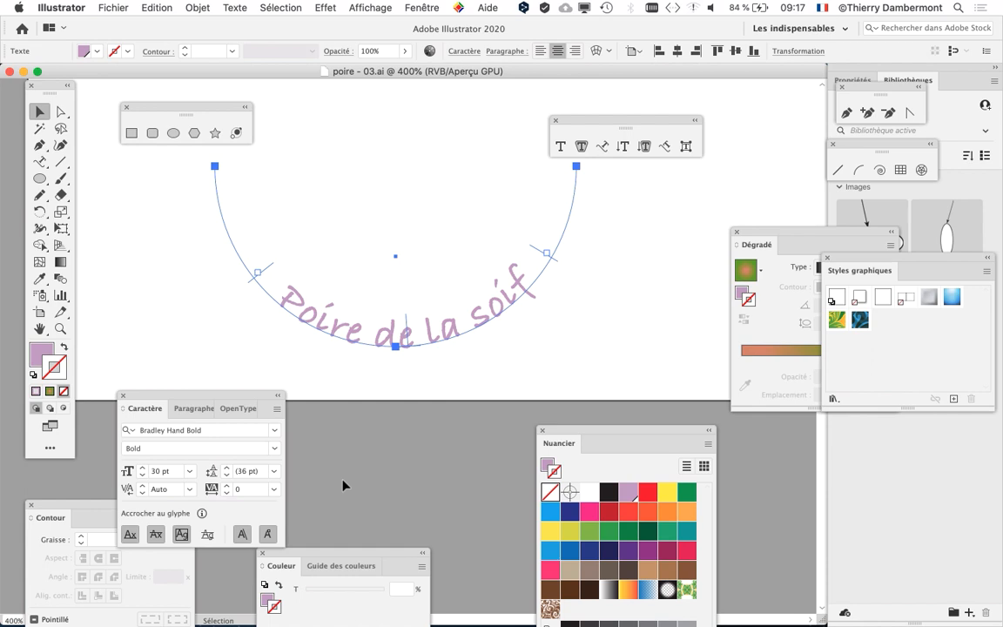
{"action": "left_click_drag", "start_coordinate": [579, 128], "coordinate": [368, 90]}
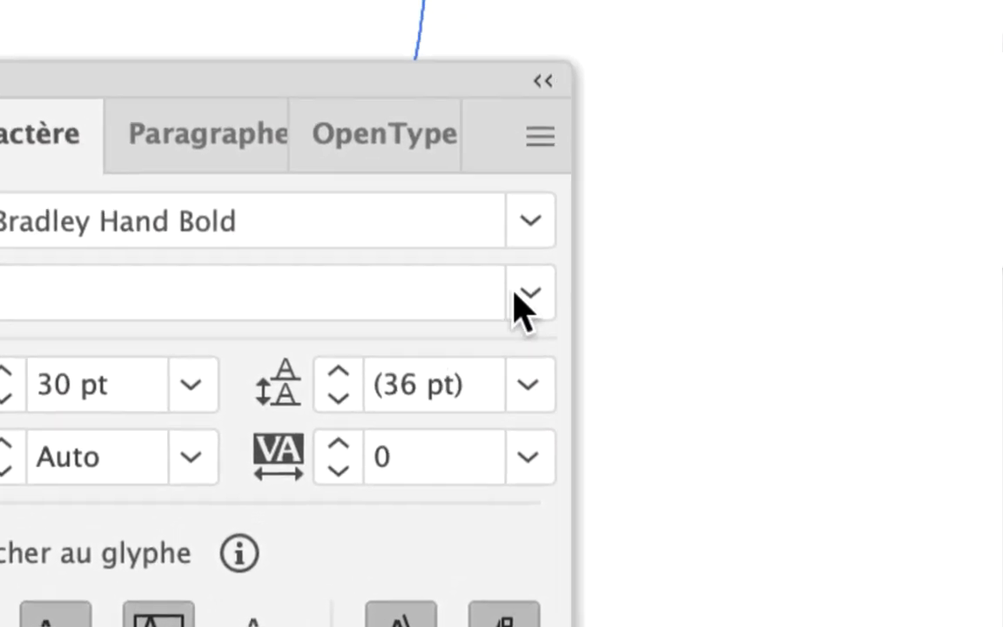
- Examine the font's style list again, keeping Bold, and park the Character panel below the artboard
{"action": "left_click", "coordinate": [515, 296]}
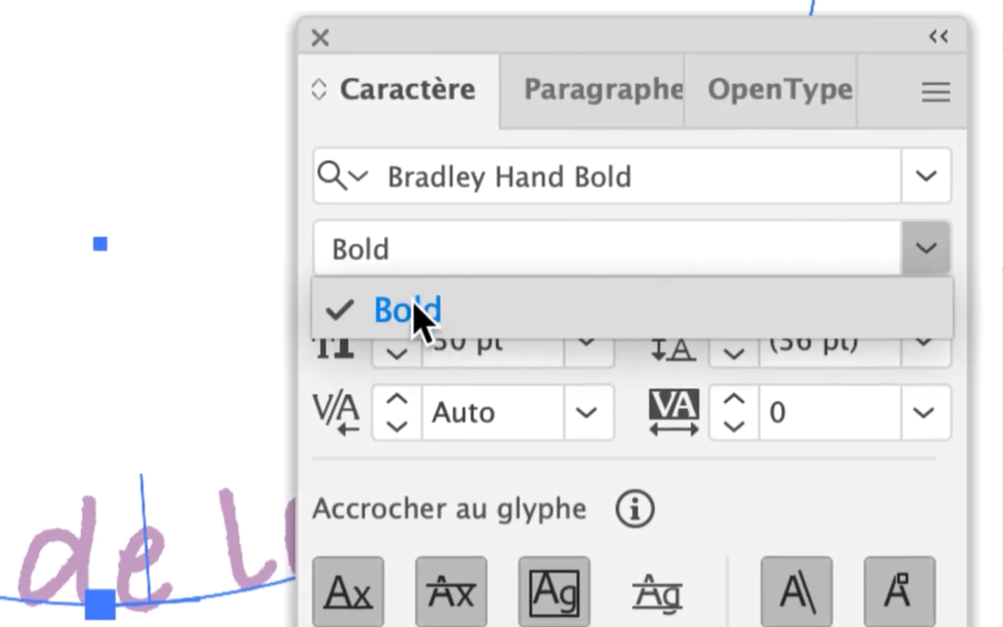
{"action": "left_click", "coordinate": [18, 352]}
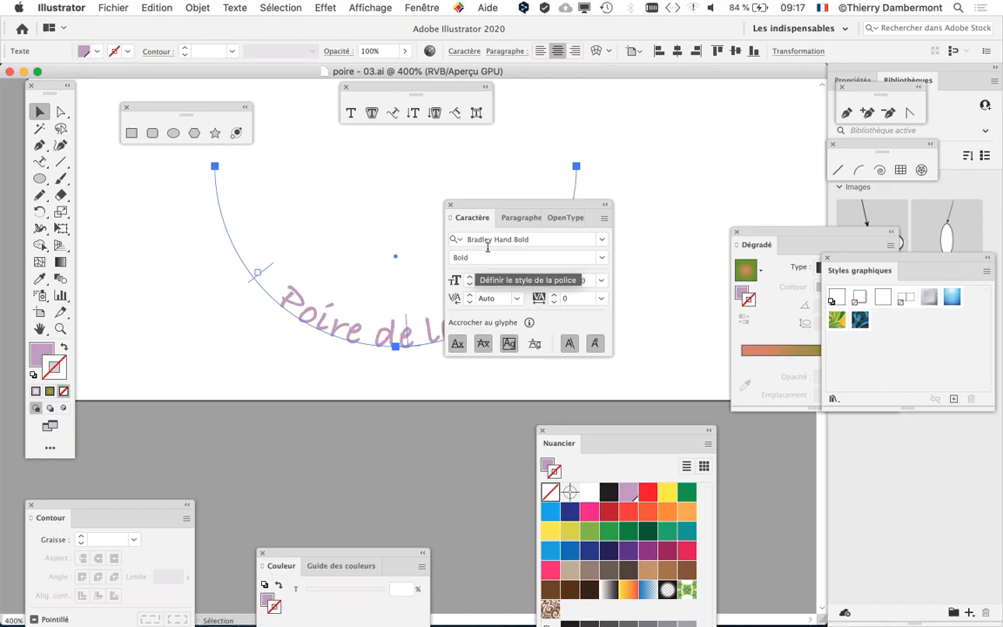
{"action": "left_click_drag", "start_coordinate": [494, 205], "coordinate": [190, 384]}
- Apply the "contour de la poire" swatch to the path text's stroke, moving the Swatches panel clear of the phrase
{"action": "left_click_drag", "start_coordinate": [595, 433], "coordinate": [556, 211]}
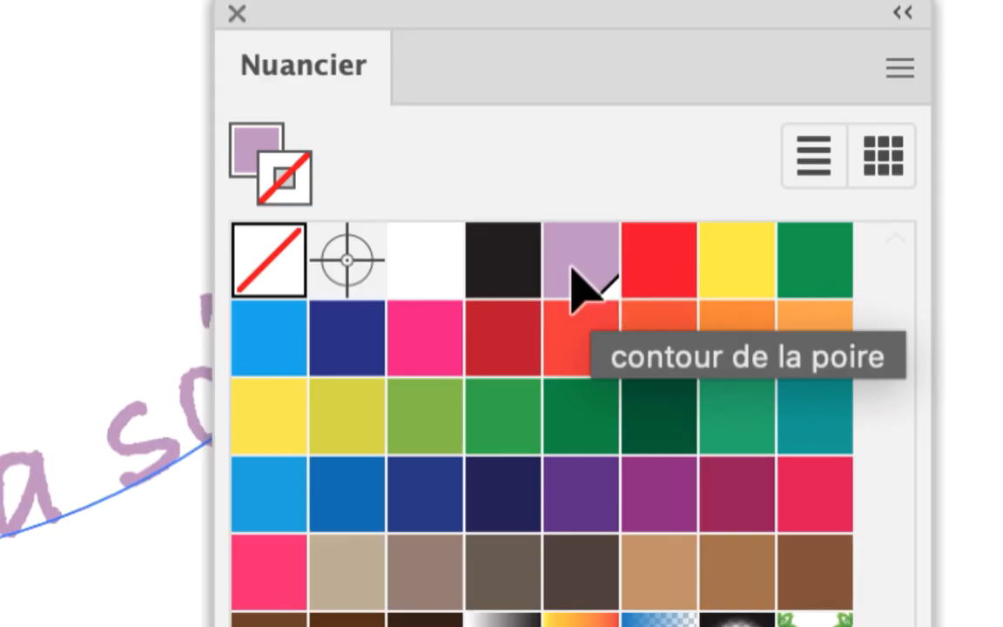
{"action": "left_click", "coordinate": [593, 277]}
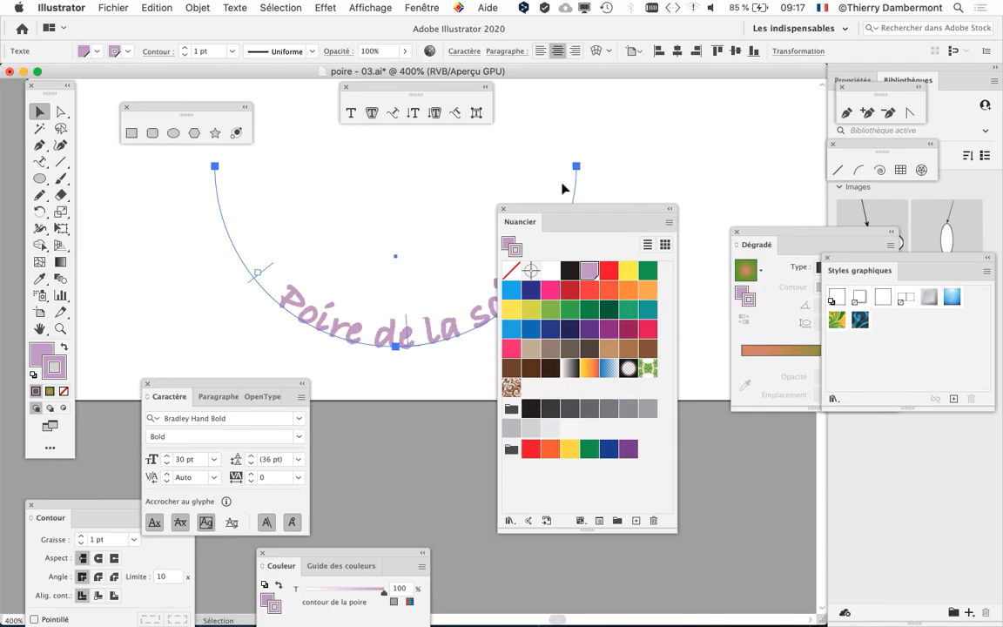
{"action": "left_click_drag", "start_coordinate": [517, 210], "coordinate": [571, 357]}
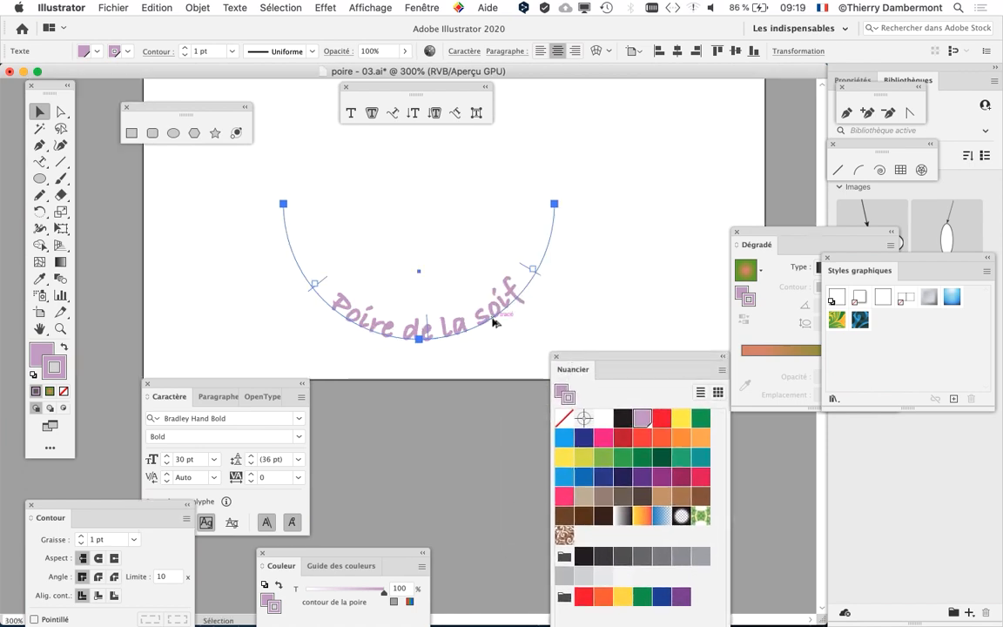
- Move the path text up under the pear's base and rotate it about 24° counterclockwise with the Free Transform tool
{"action": "scroll", "coordinate": [493, 323], "scroll_direction": "down", "scroll_amount": 1}
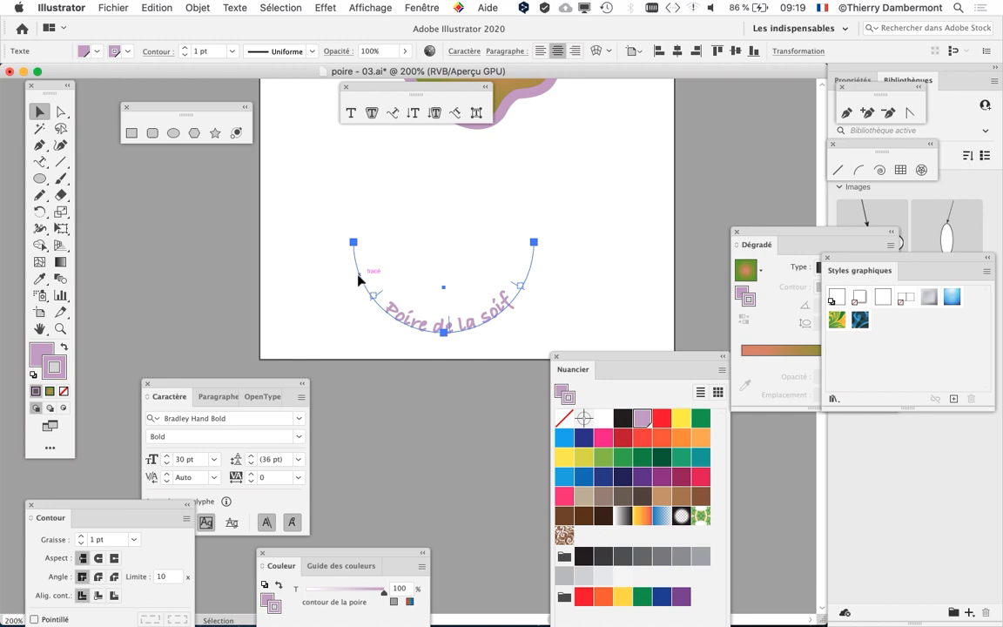
{"action": "left_click_drag", "start_coordinate": [359, 278], "coordinate": [364, 245]}
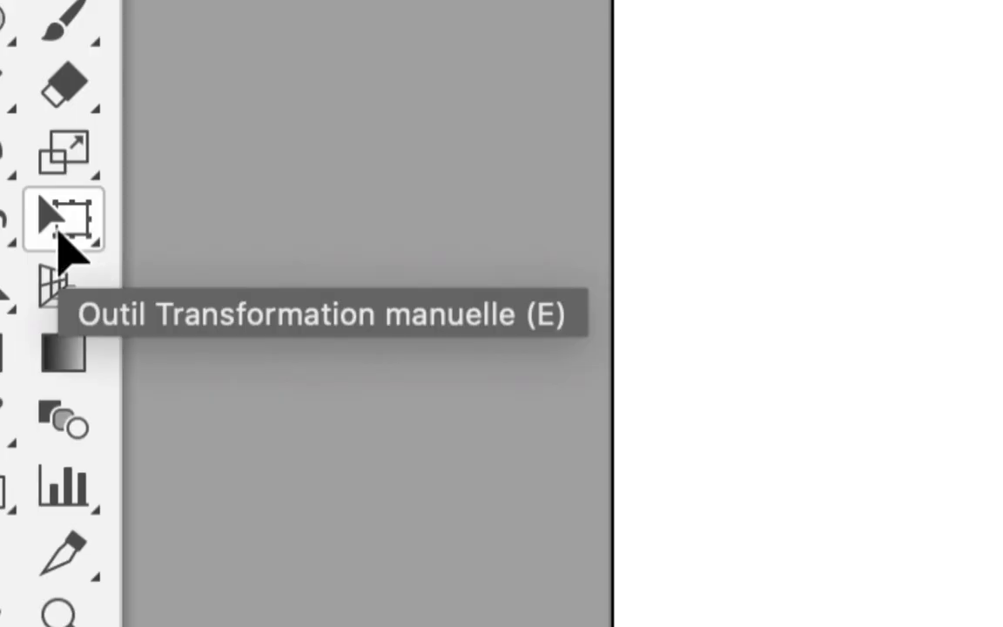
{"action": "left_click", "coordinate": [61, 228]}
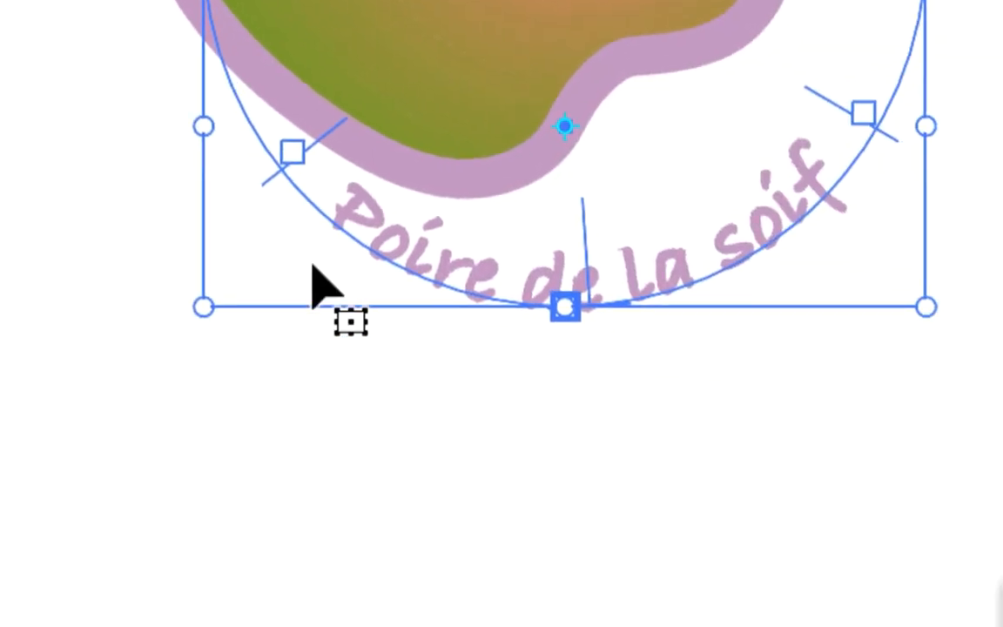
{"action": "left_click_drag", "start_coordinate": [359, 330], "coordinate": [475, 348]}
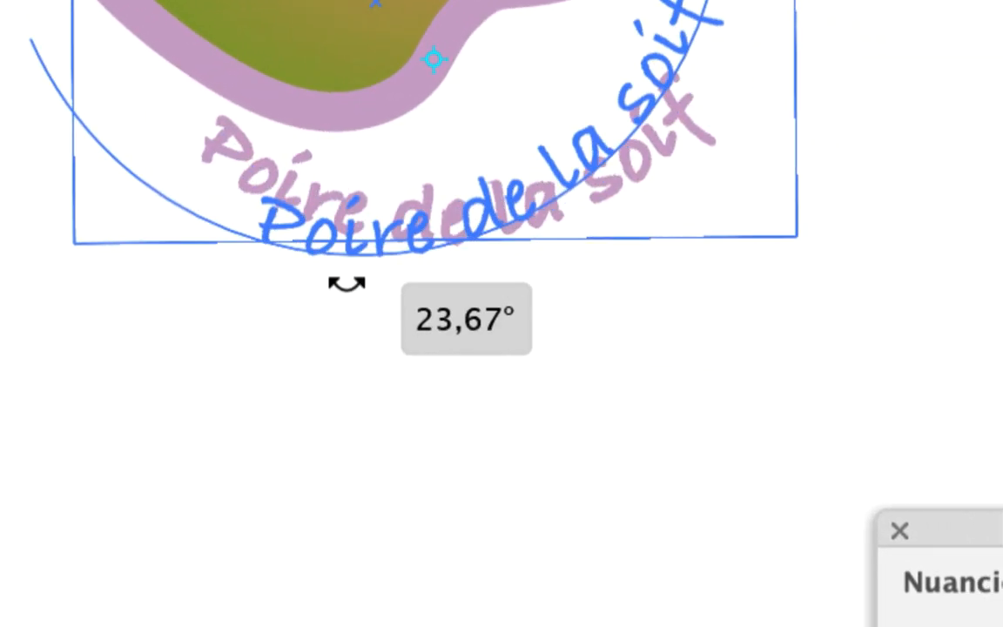
{"action": "left_click_drag", "start_coordinate": [347, 284], "coordinate": [347, 281]}
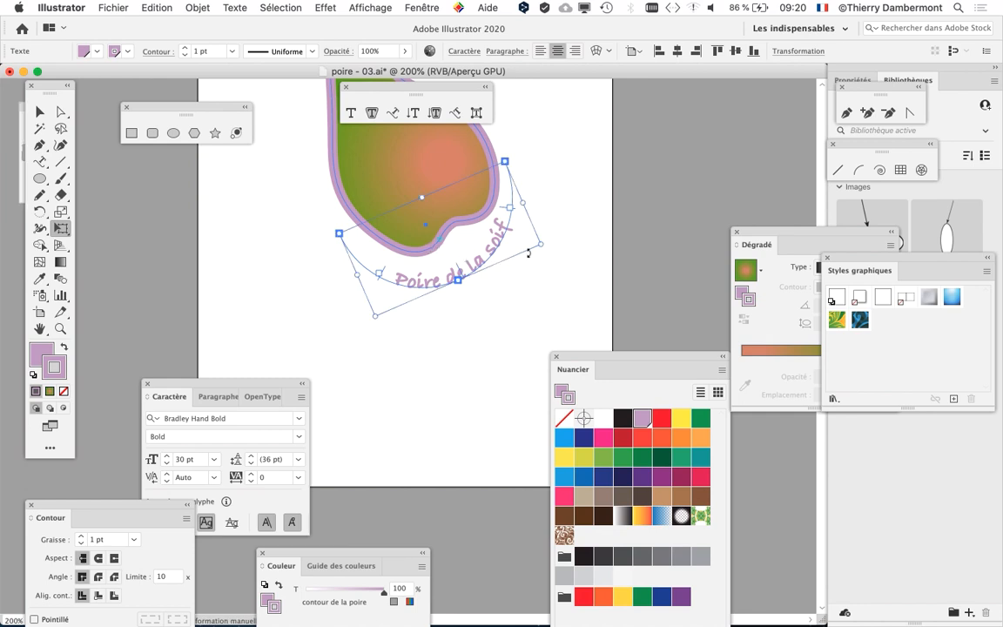
- Enlarge the path text to about 47 pt, then rotate and reposition it so the phrase follows the pear's lower-right contour
{"action": "scroll", "coordinate": [541, 246], "scroll_direction": "up", "scroll_amount": 3}
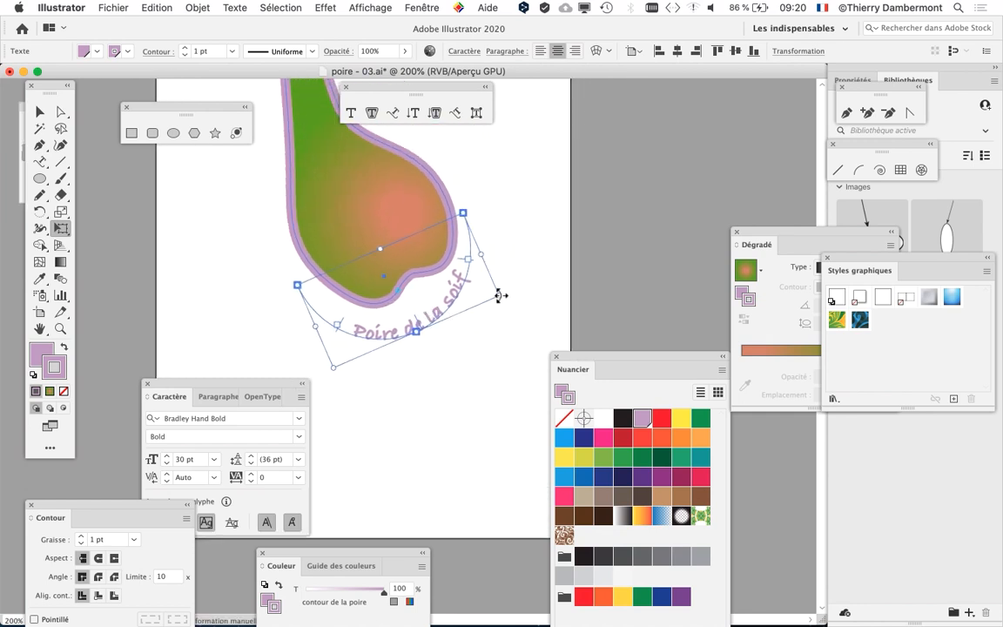
{"action": "left_click_drag", "start_coordinate": [501, 295], "coordinate": [612, 319]}
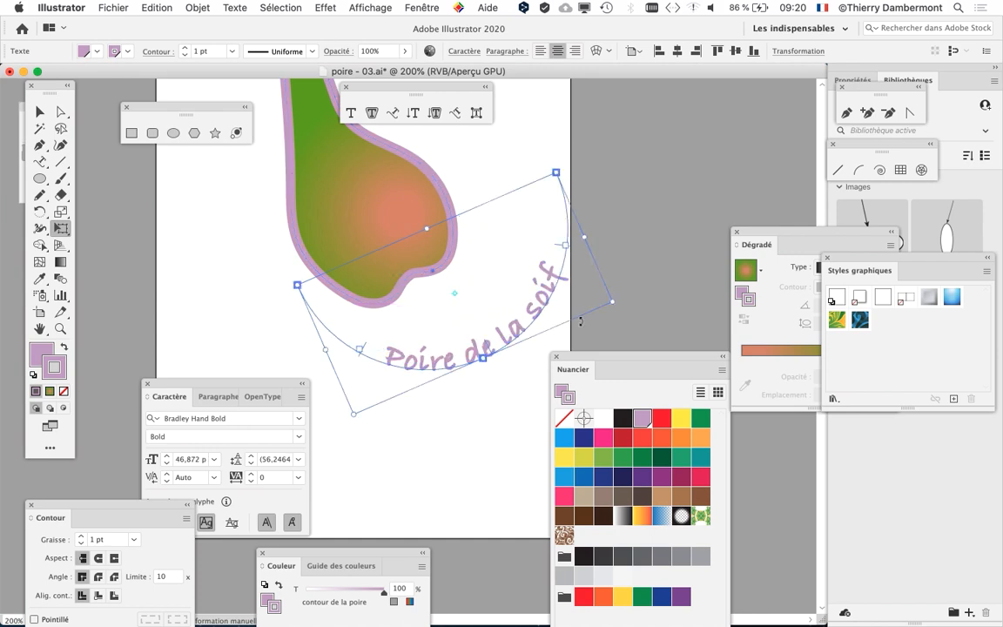
{"action": "left_click_drag", "start_coordinate": [551, 309], "coordinate": [498, 283]}
{"action": "left_click_drag", "start_coordinate": [534, 185], "coordinate": [474, 154]}
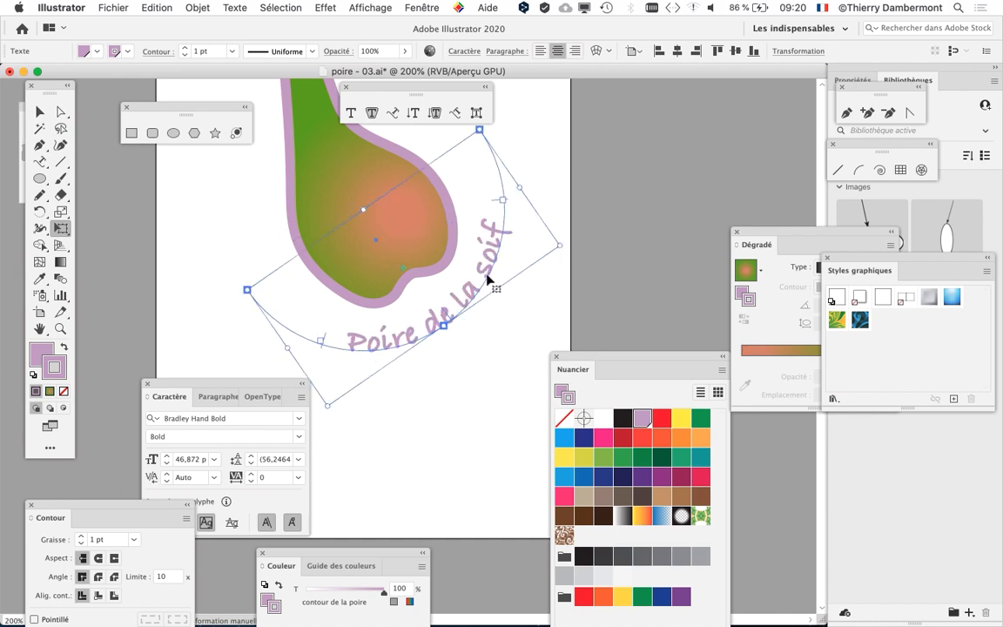
{"action": "mouse_move", "coordinate": [492, 289]}
{"action": "left_mouse_down"}
{"action": "mouse_move", "coordinate": [486, 269]}
{"action": "mouse_move", "coordinate": [483, 277]}
{"action": "left_mouse_up"}
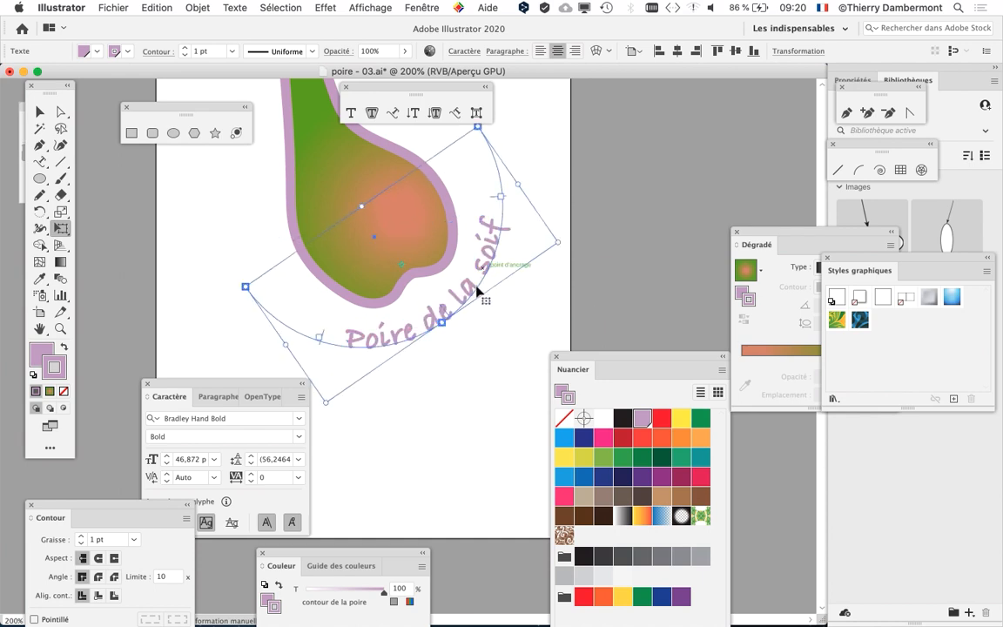
{"action": "left_click_drag", "start_coordinate": [478, 324], "coordinate": [447, 310]}
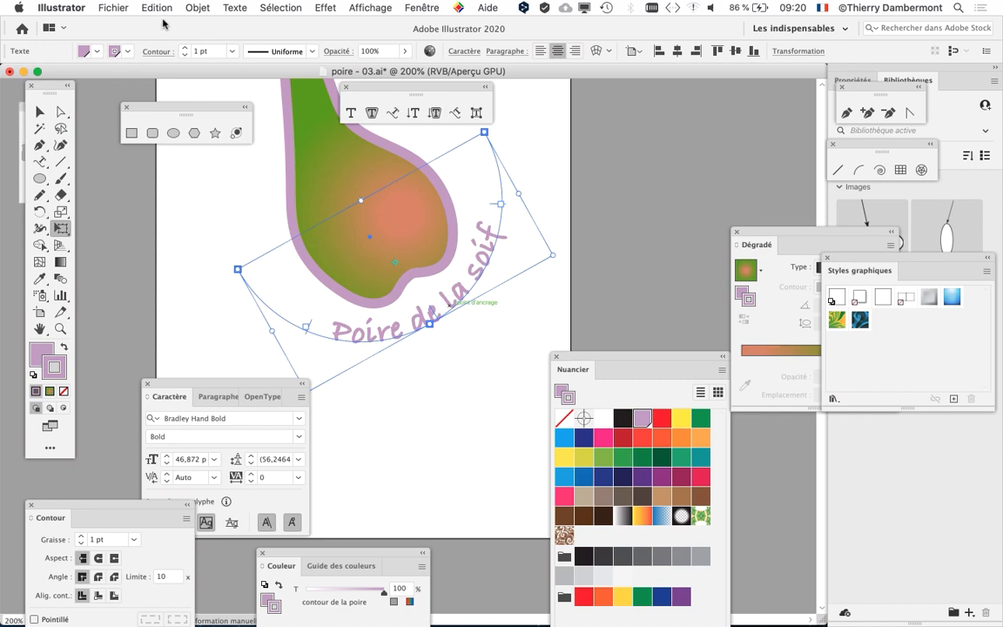
- Save a copy of the document as poire - 04.ai in the intro 2 illustrator folder, accepting the Illustrator save options
{"action": "left_click", "coordinate": [113, 8]}
{"action": "left_click", "coordinate": [139, 125]}
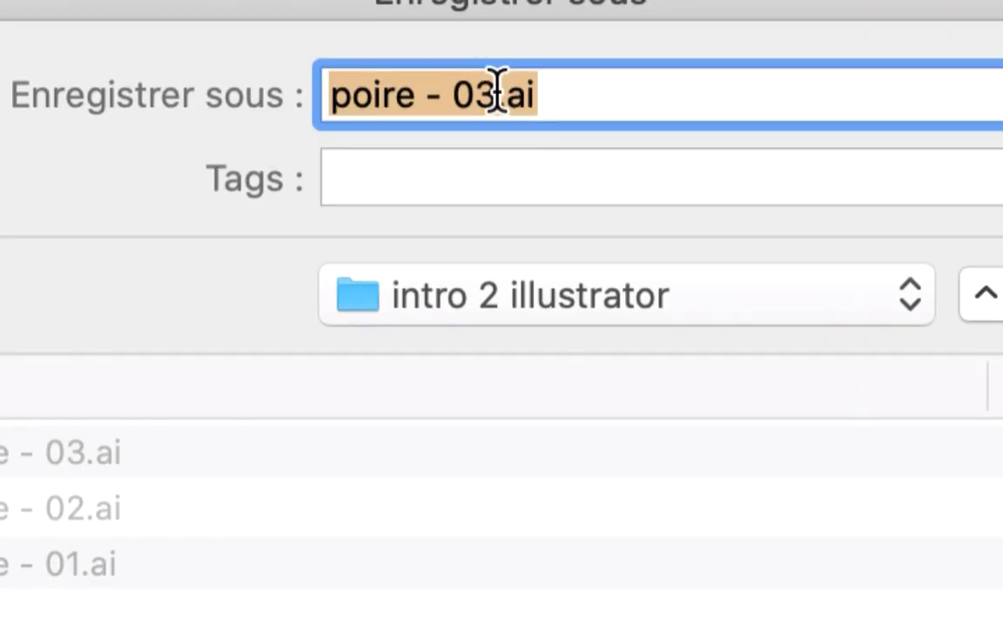
{"action": "left_click", "coordinate": [497, 89]}
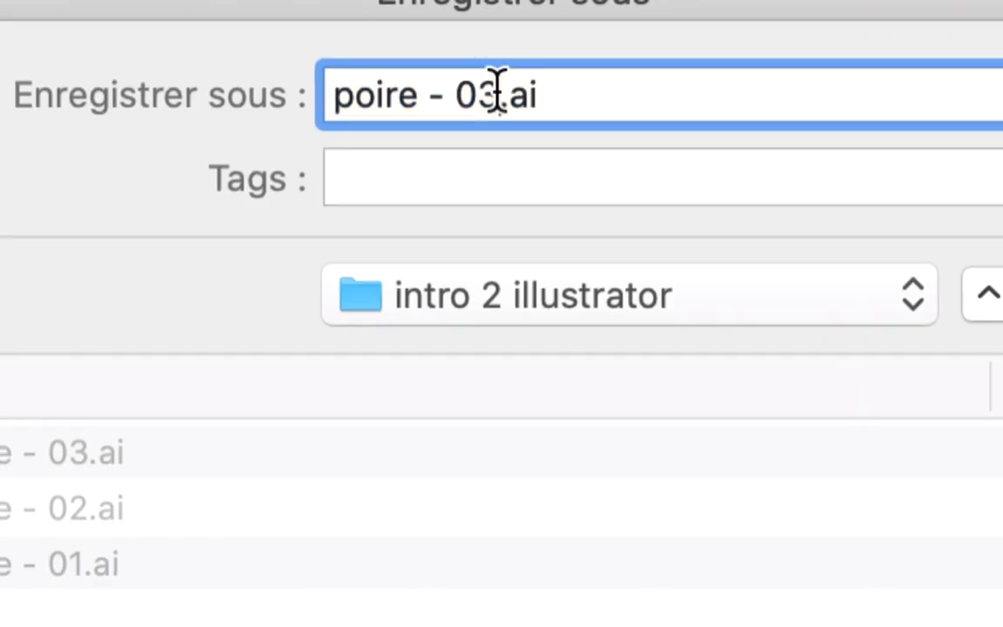
{"action": "key", "text": "shift+Left"}
{"action": "type", "text": "4"}
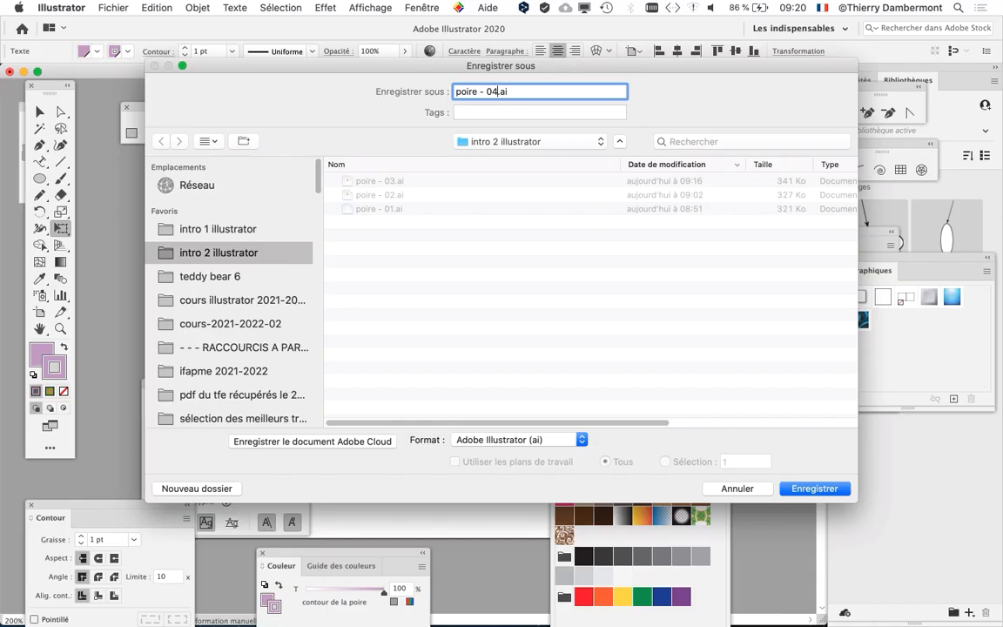
{"action": "key", "text": "Return"}
{"action": "key", "text": "Return"}
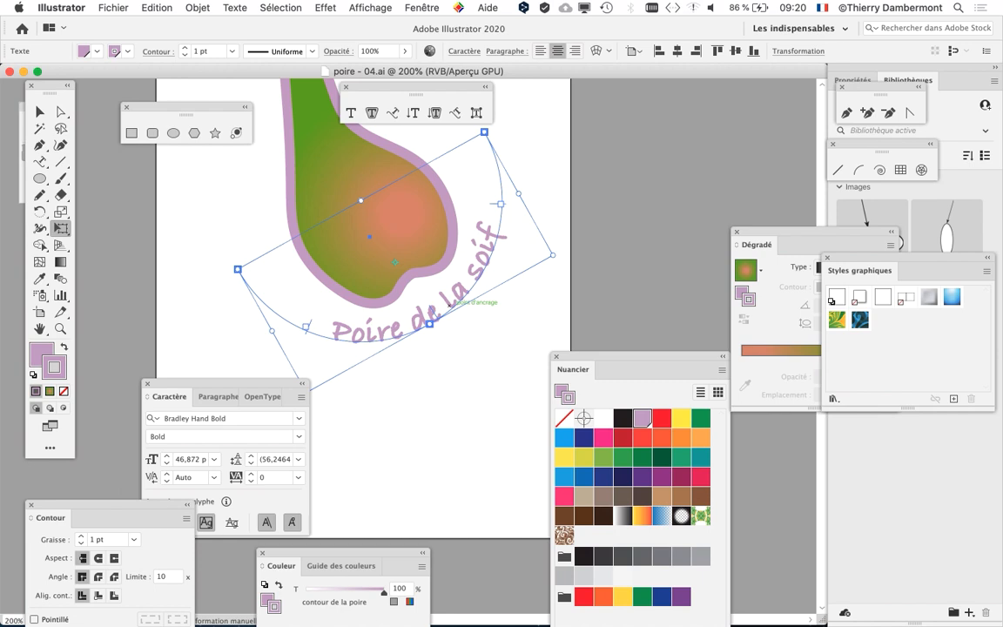
- Deselect the path text and move the Character and Swatches panels clear of the phrase
{"action": "left_click", "coordinate": [40, 111]}
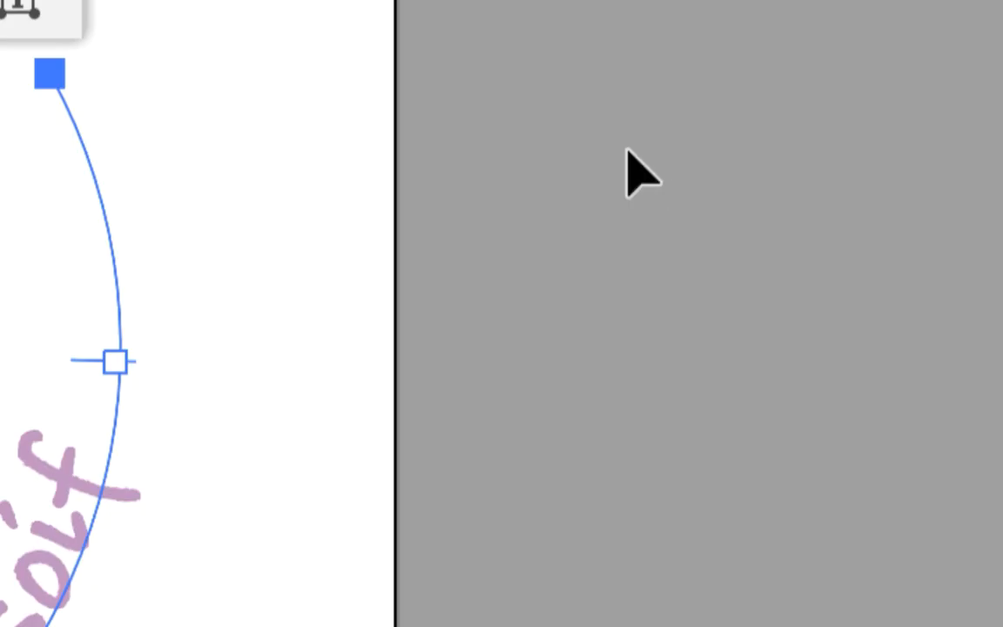
{"action": "left_click", "coordinate": [626, 150]}
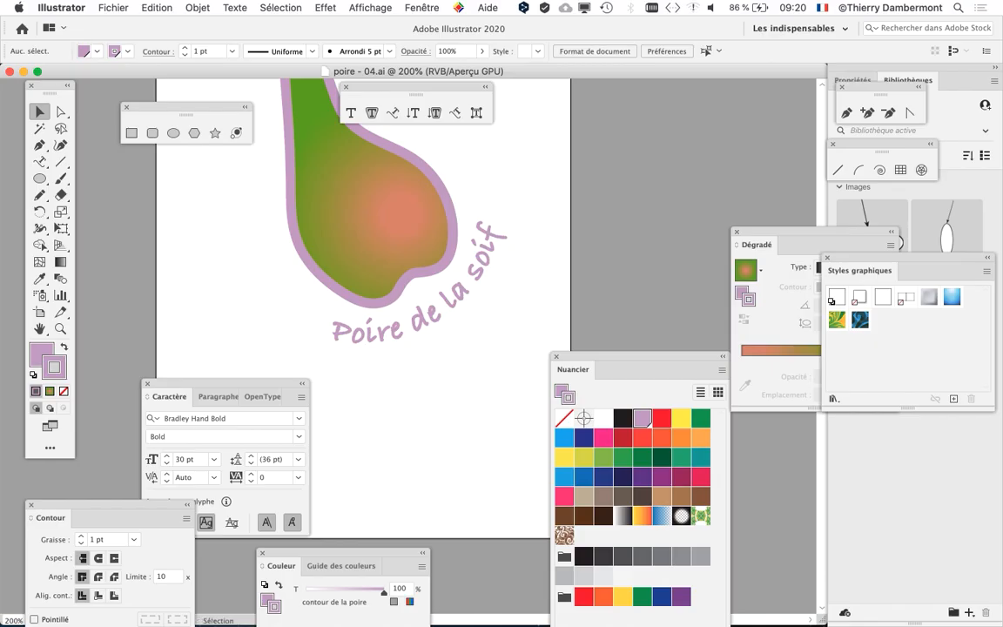
{"action": "key", "text": "super+minus"}
{"action": "scroll", "coordinate": [392, 279], "scroll_direction": "right", "scroll_amount": 3}
{"action": "scroll", "coordinate": [391, 279], "scroll_direction": "up", "scroll_amount": 2}
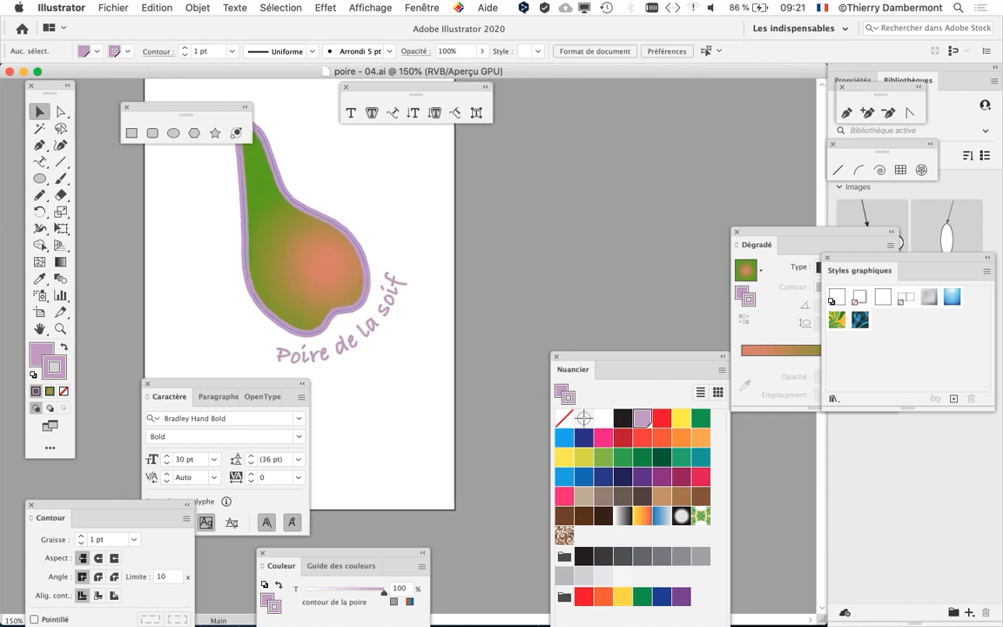
{"action": "scroll", "coordinate": [334, 336], "scroll_direction": "up", "scroll_amount": 2}
{"action": "left_click_drag", "start_coordinate": [218, 383], "coordinate": [409, 444]}
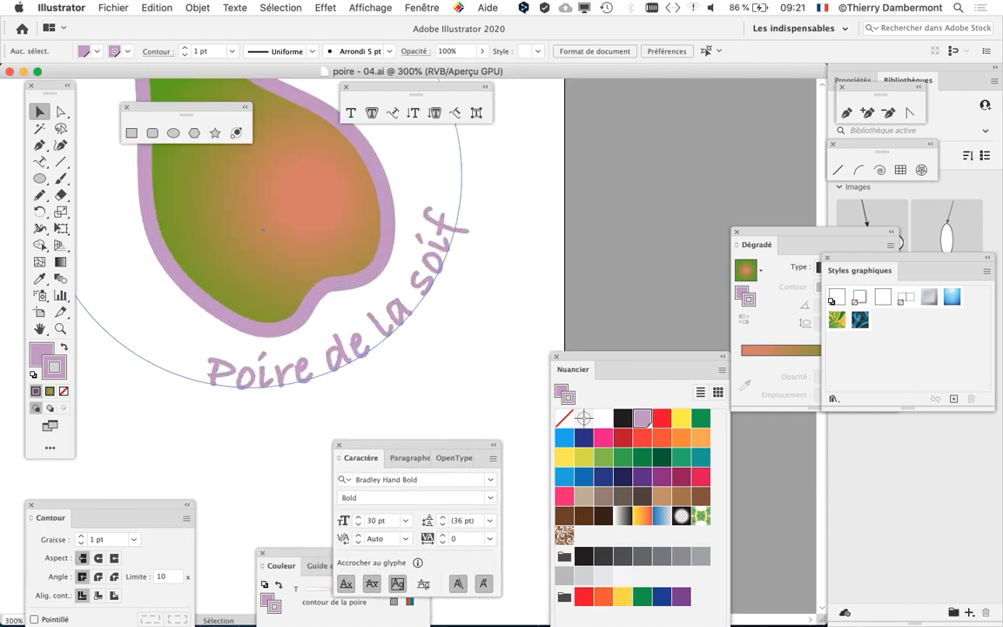
{"action": "left_click_drag", "start_coordinate": [635, 357], "coordinate": [597, 149]}
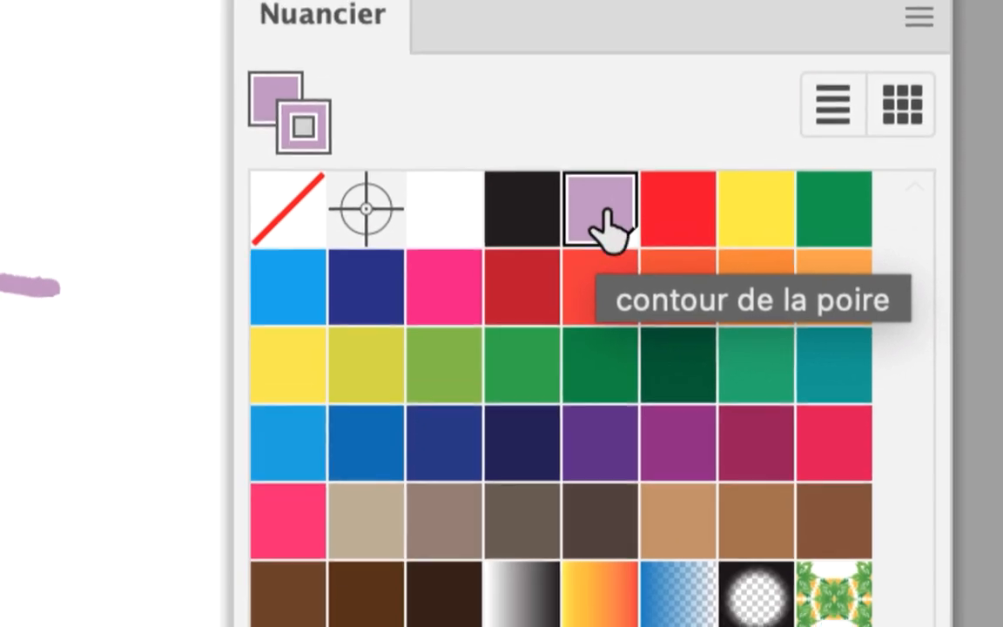
- Edit the global swatch "contour de la poire" to turquoise with R 86, V 212 and B 198, with preview on
{"action": "double_click", "coordinate": [607, 224]}
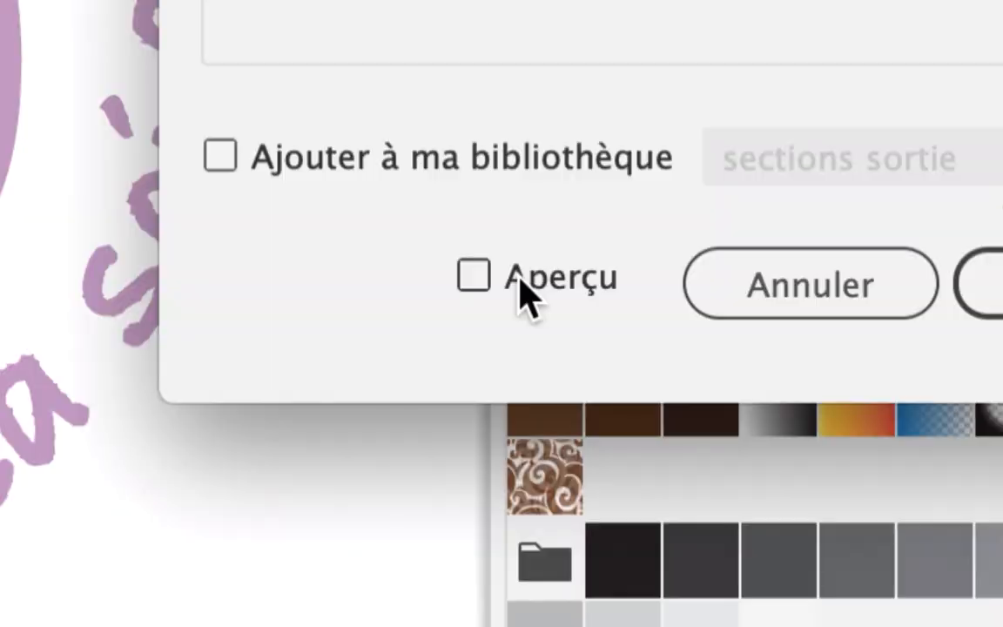
{"action": "left_click", "coordinate": [520, 282]}
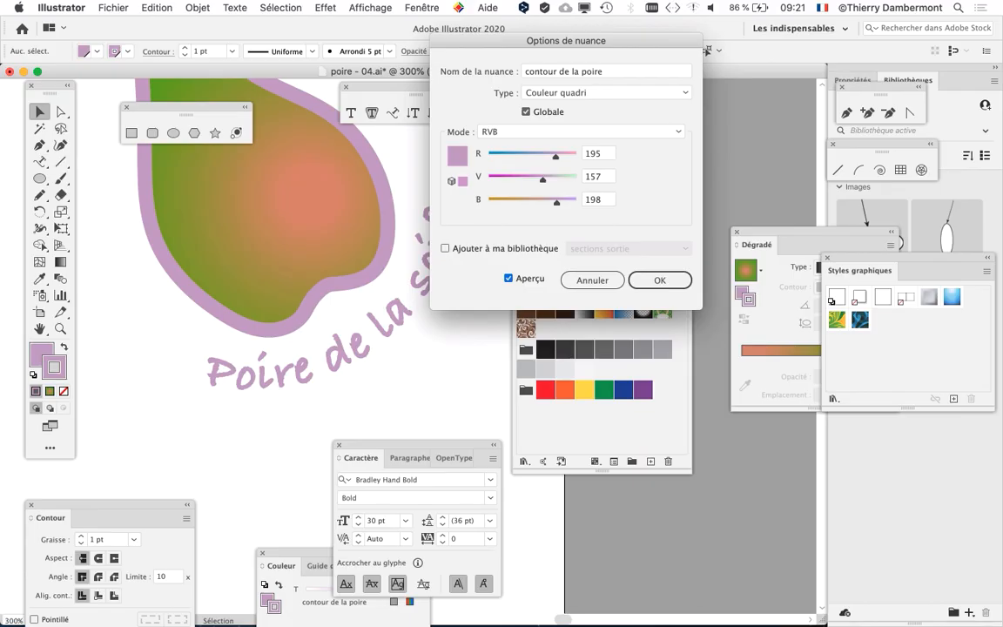
{"action": "left_click_drag", "start_coordinate": [566, 40], "coordinate": [686, 64]}
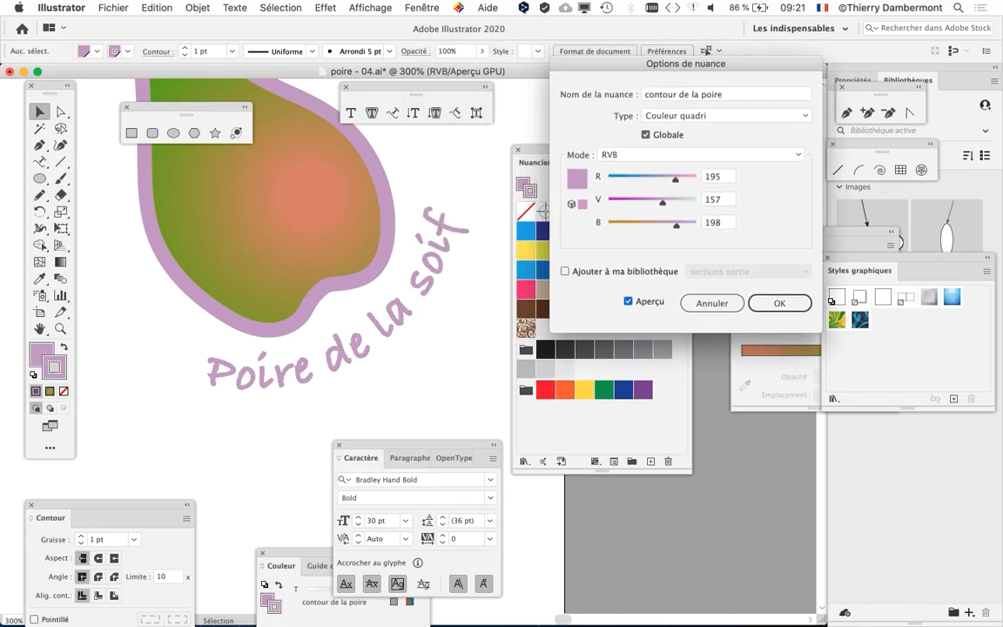
{"action": "left_click_drag", "start_coordinate": [675, 180], "coordinate": [681, 202]}
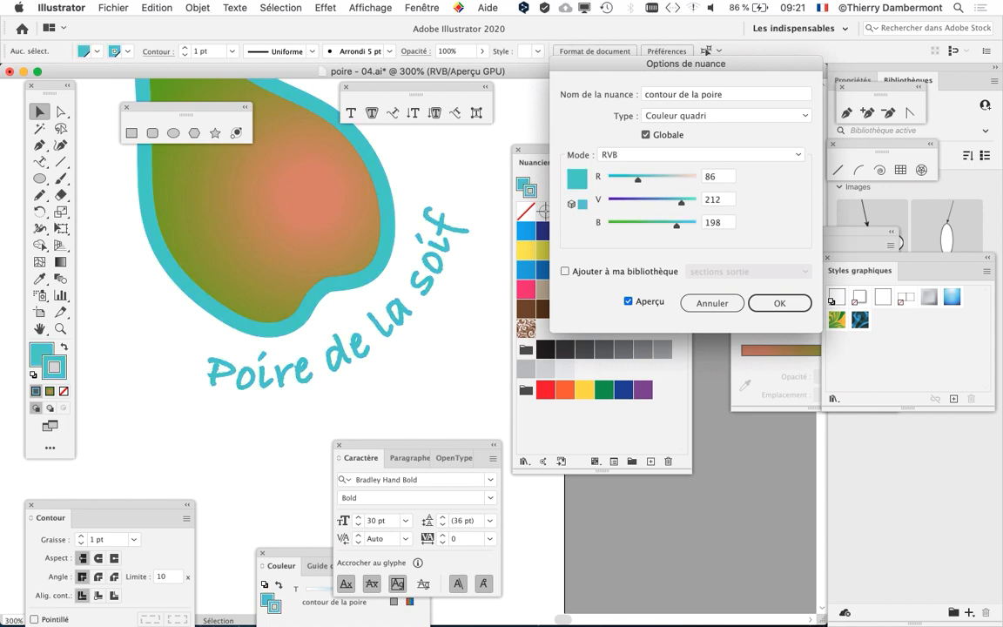
{"action": "left_click", "coordinate": [779, 303]}
- Move the Swatches and shape tools panels off the artboard so the whole pear is uncovered
{"action": "scroll", "coordinate": [364, 324], "scroll_direction": "down", "scroll_amount": 1}
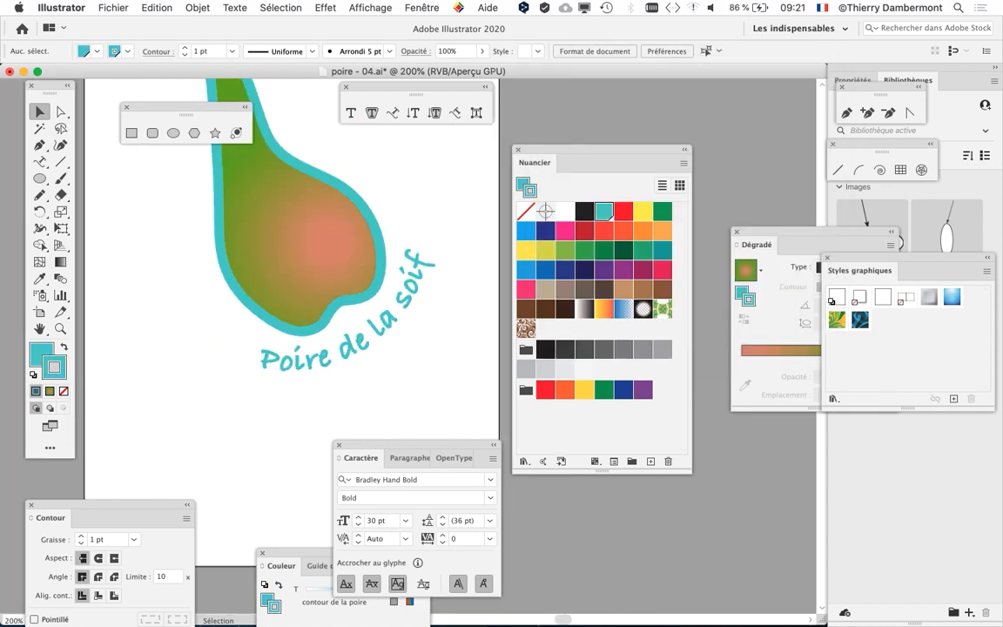
{"action": "left_click_drag", "start_coordinate": [601, 151], "coordinate": [735, 134]}
{"action": "scroll", "coordinate": [300, 261], "scroll_direction": "up", "scroll_amount": 5}
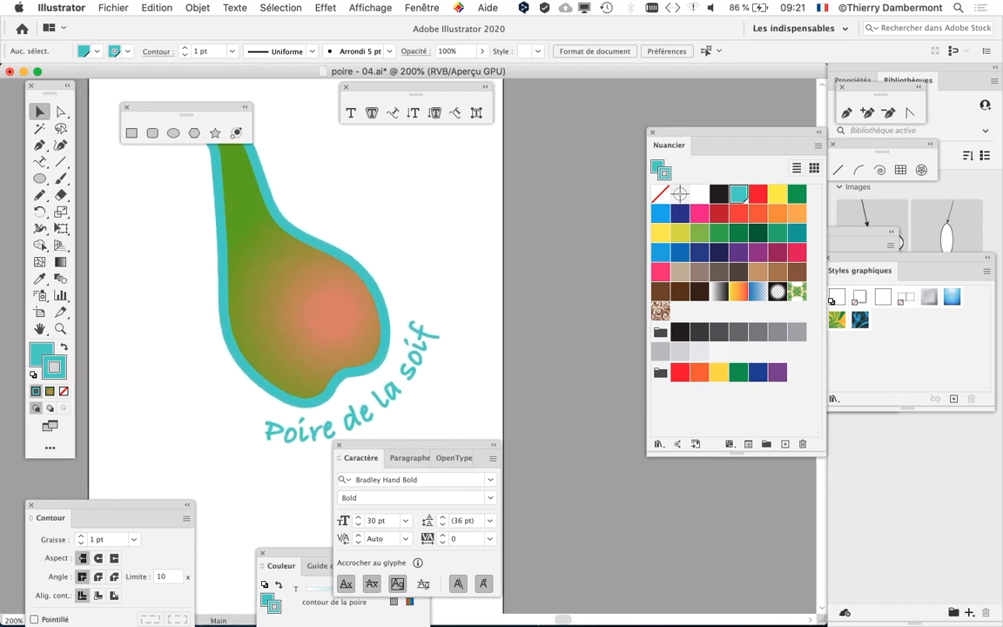
{"action": "left_click_drag", "start_coordinate": [185, 107], "coordinate": [605, 68]}
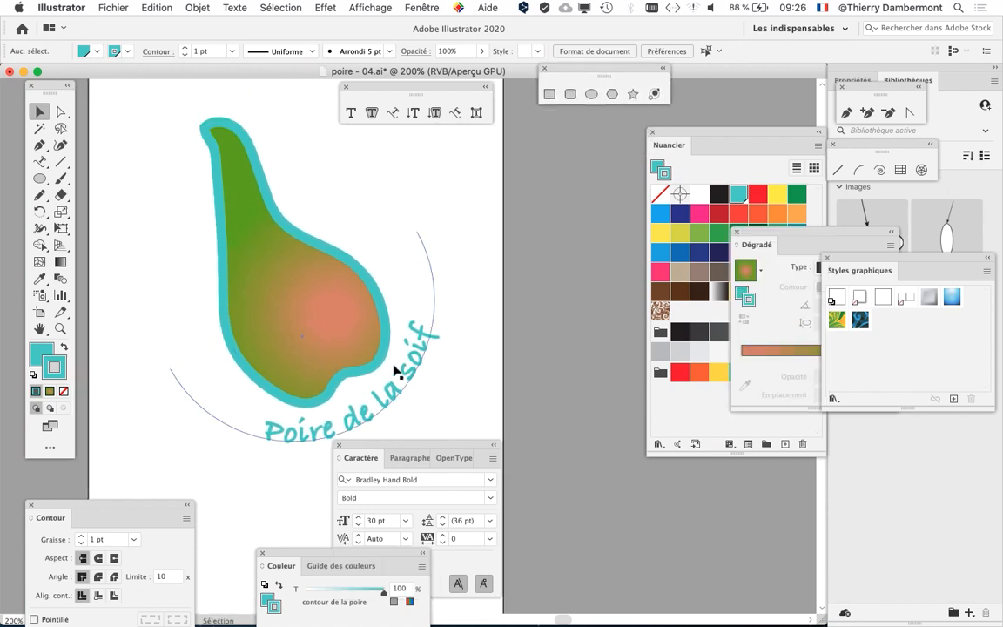
- Select the path text, bring the Swatches panel beside the artboard, and clear the selection
{"action": "left_click_drag", "start_coordinate": [380, 403], "coordinate": [383, 407]}
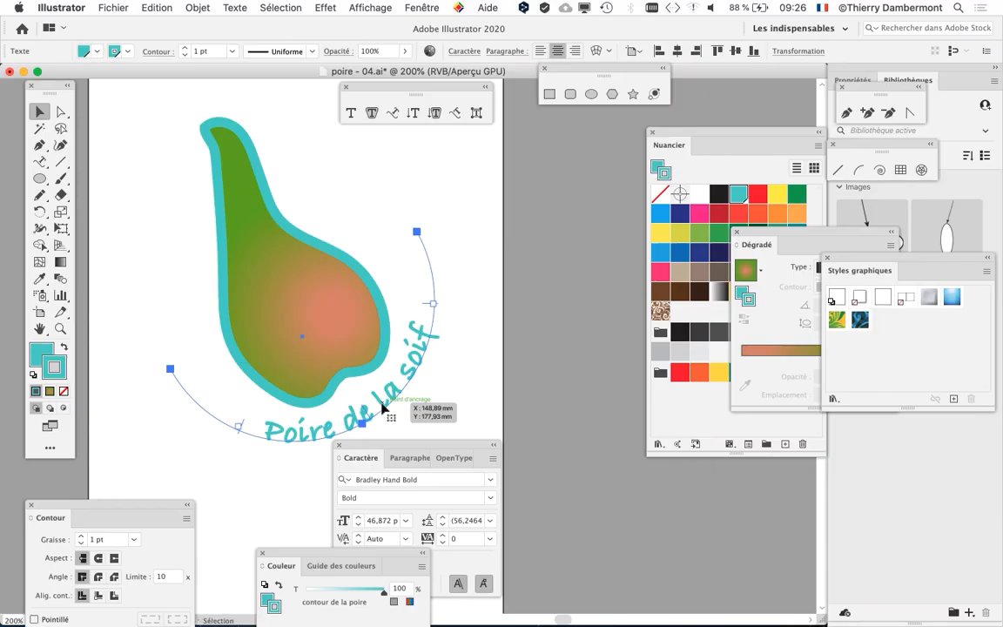
{"action": "left_click_drag", "start_coordinate": [649, 147], "coordinate": [543, 165]}
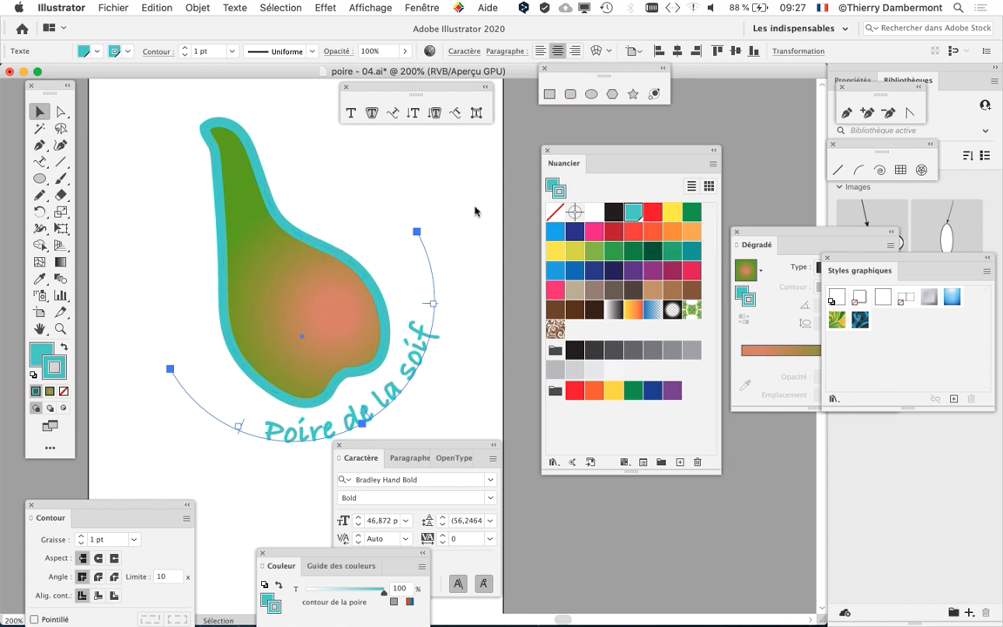
{"action": "left_click_drag", "start_coordinate": [619, 149], "coordinate": [596, 144]}
{"action": "left_click", "coordinate": [494, 192]}
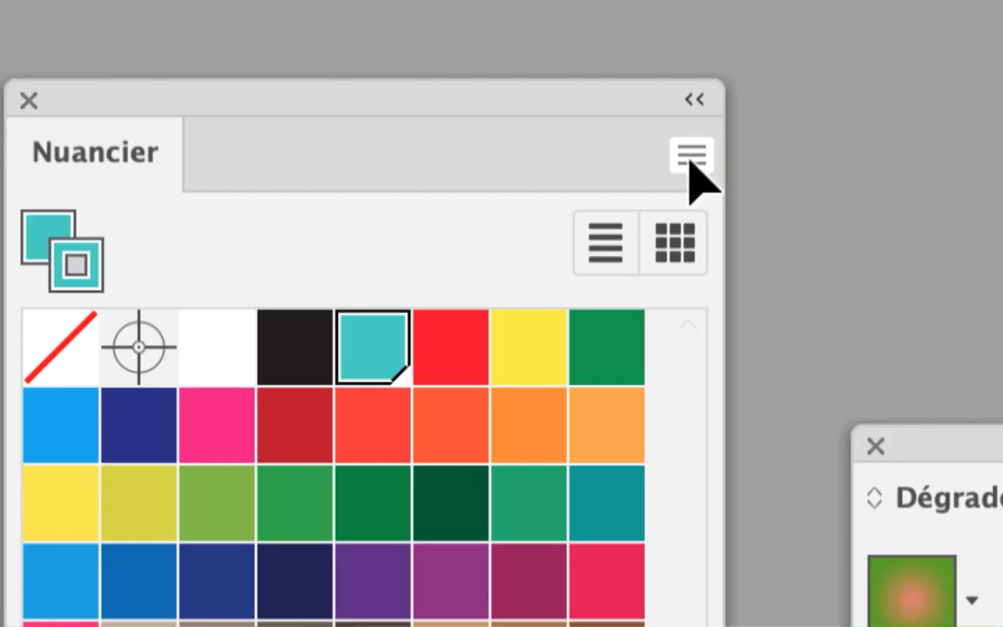
- Create a new global pink RGB swatch with R 213, V about 160 and B 198
{"action": "left_click", "coordinate": [690, 160]}
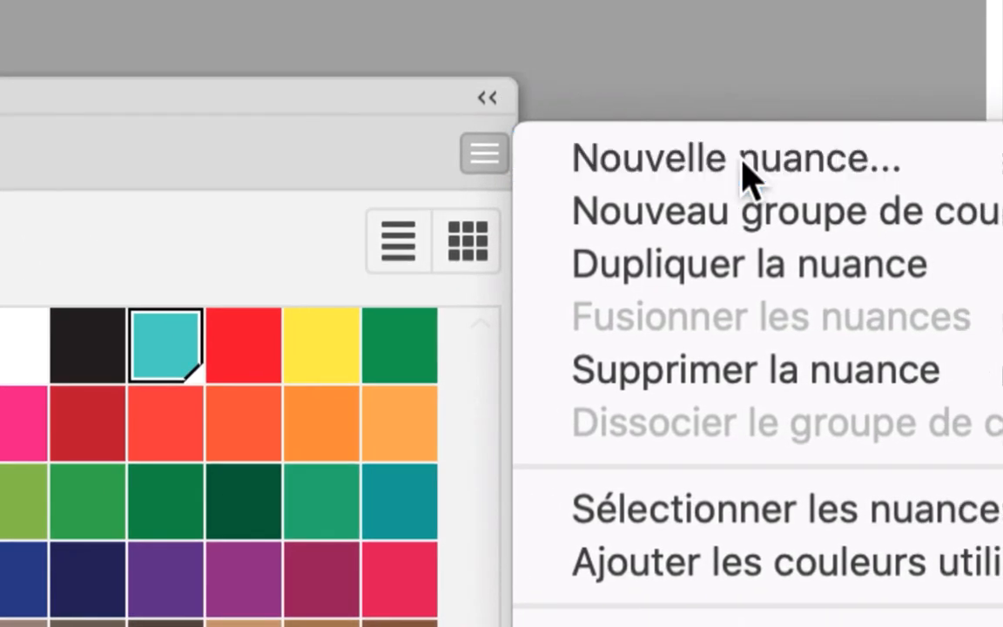
{"action": "left_click", "coordinate": [729, 165]}
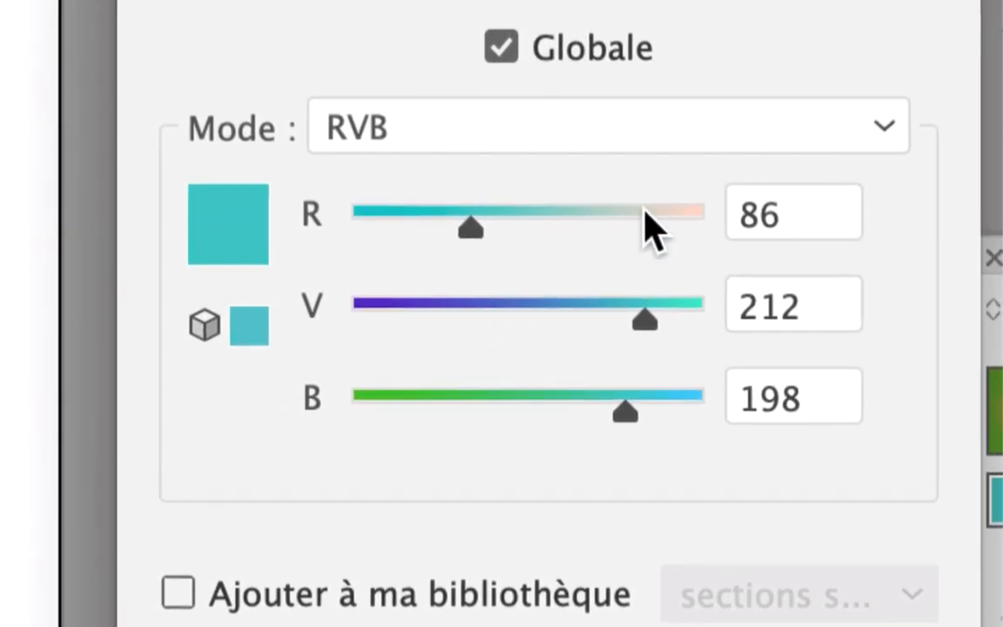
{"action": "left_click", "coordinate": [721, 86]}
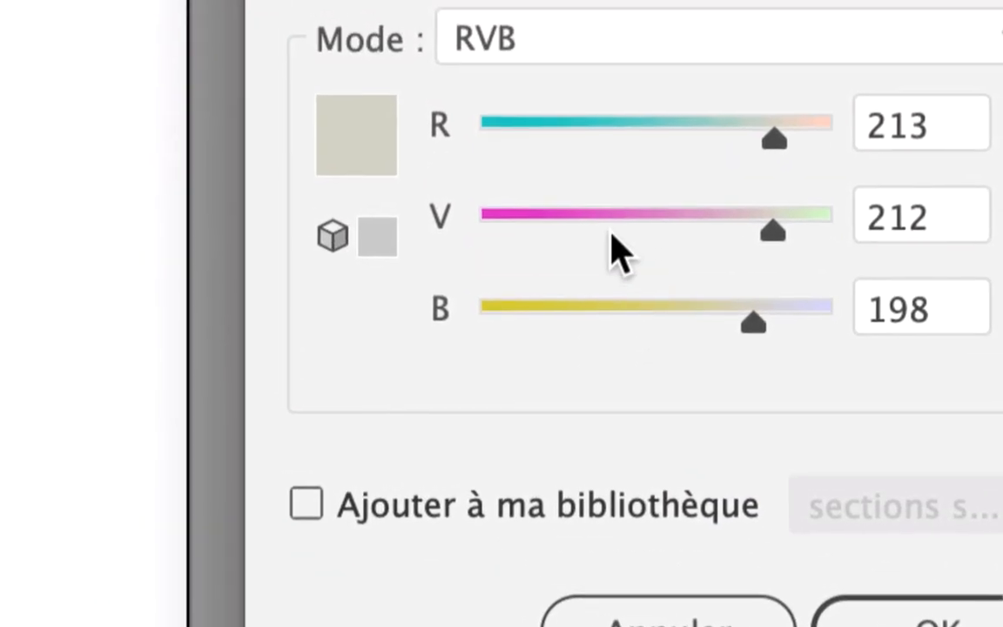
{"action": "left_click", "coordinate": [529, 71]}
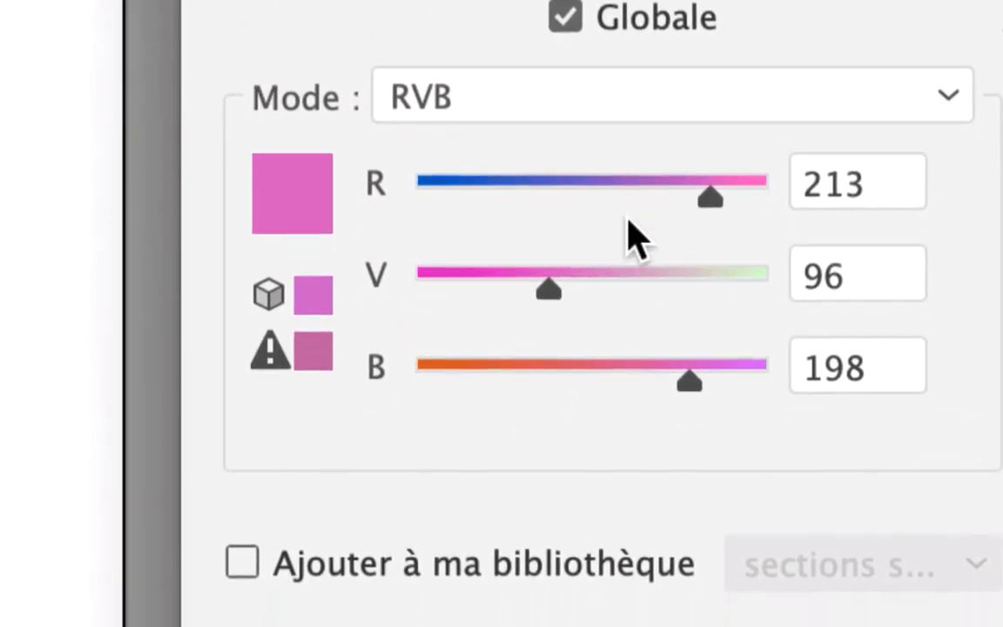
{"action": "left_click", "coordinate": [637, 306]}
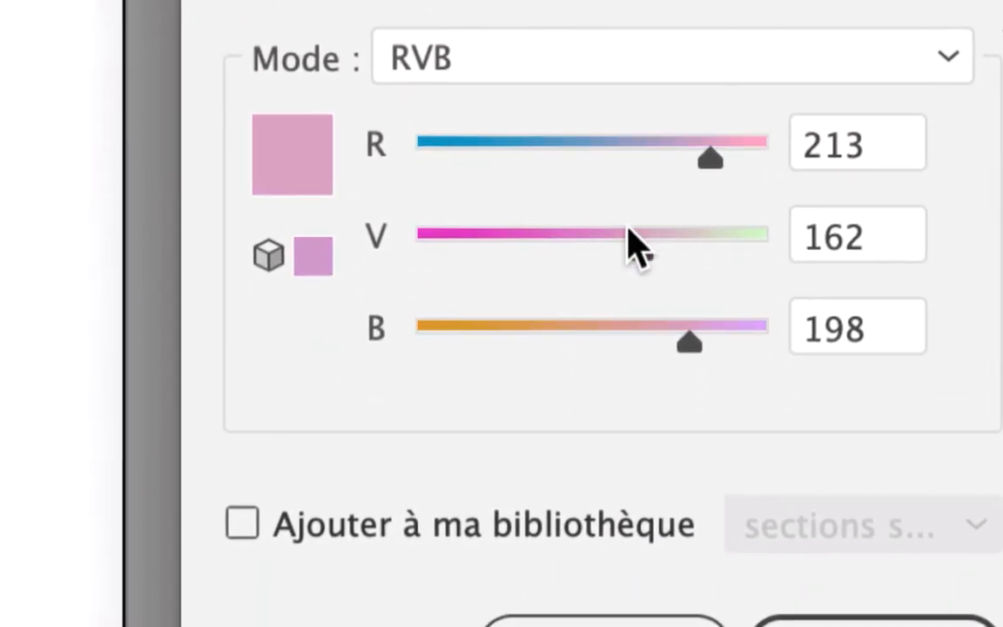
{"action": "left_click", "coordinate": [625, 303]}
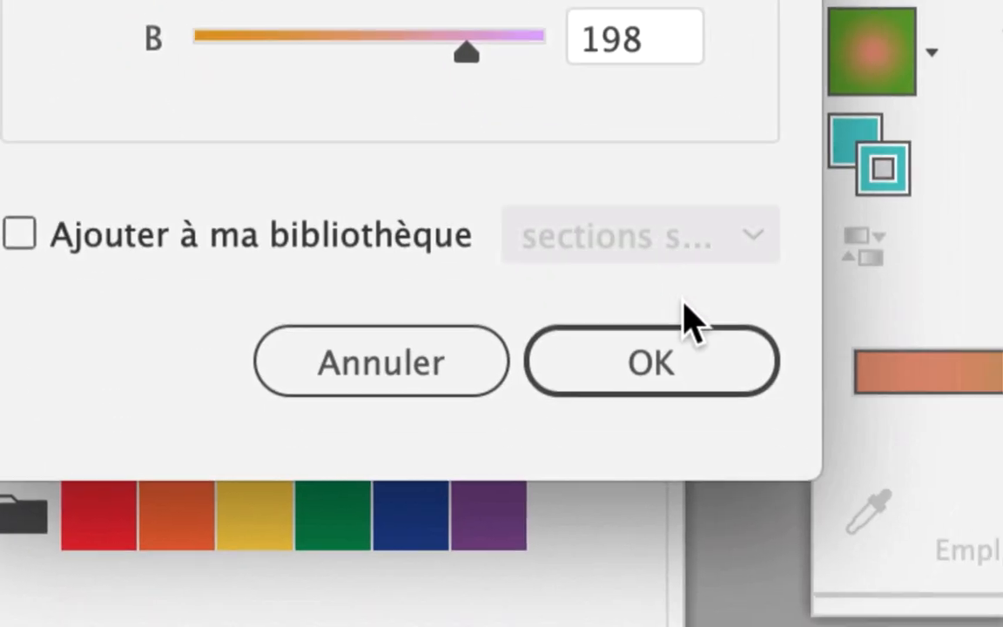
{"action": "left_click", "coordinate": [670, 348]}
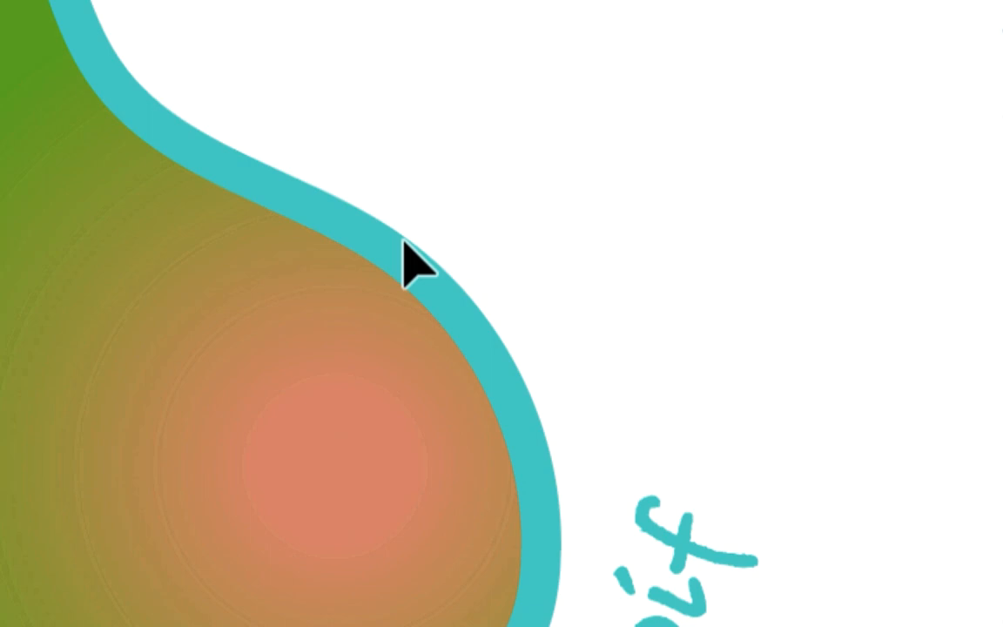
- Apply the new pink swatch to the pear's outline and to the stroke of the "Poire de la soif" path text
{"action": "left_click", "coordinate": [375, 253]}
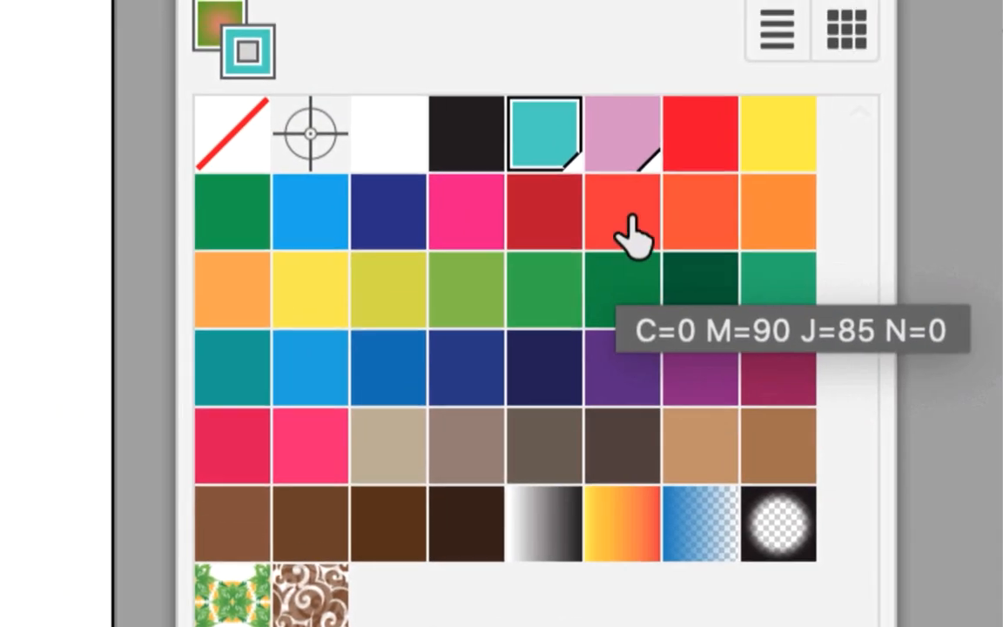
{"action": "left_click", "coordinate": [624, 203]}
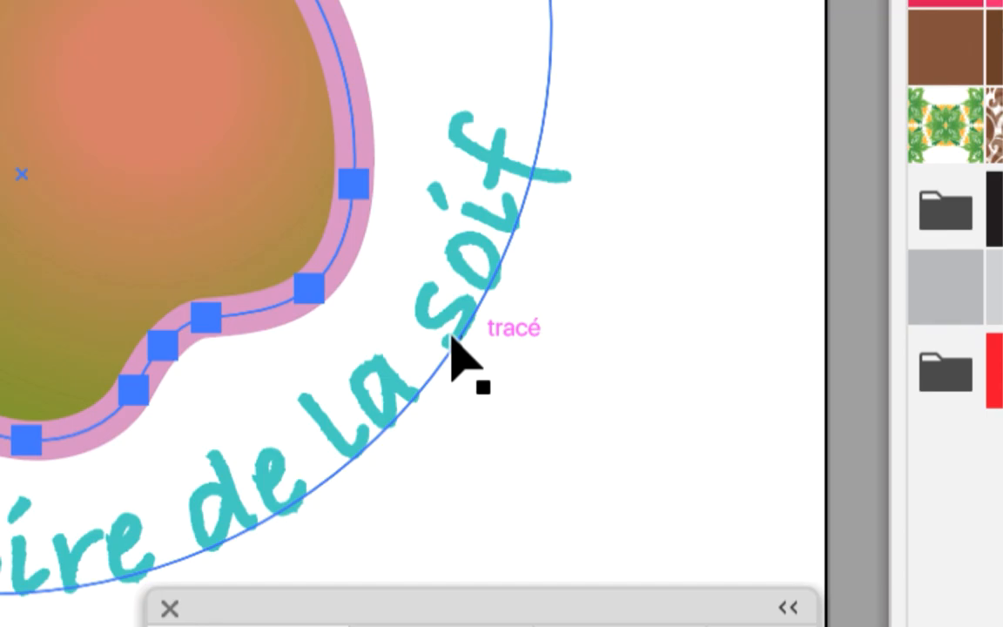
{"action": "left_click", "coordinate": [455, 341]}
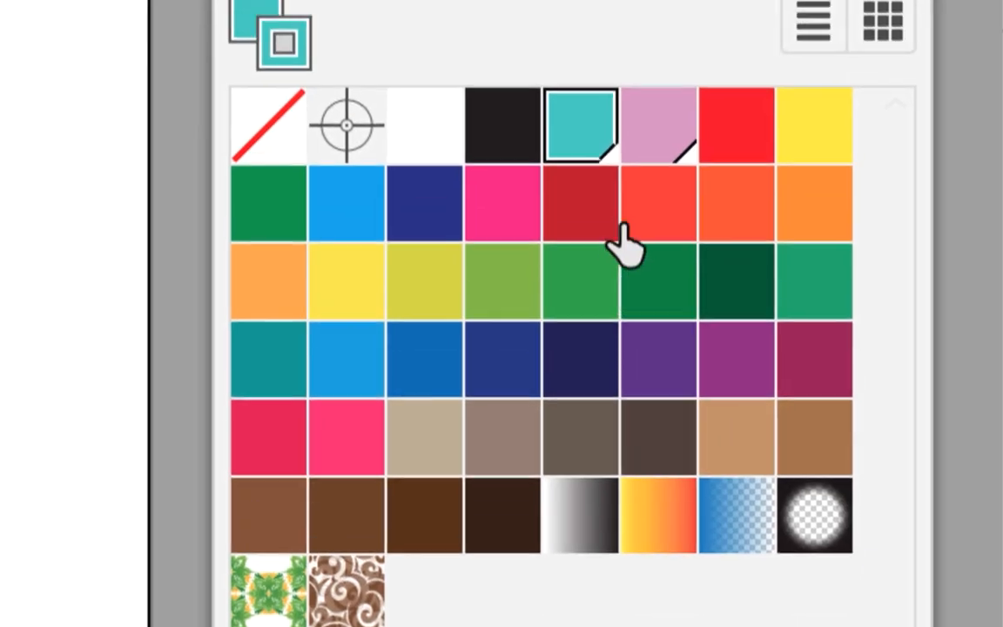
{"action": "left_click", "coordinate": [632, 219]}
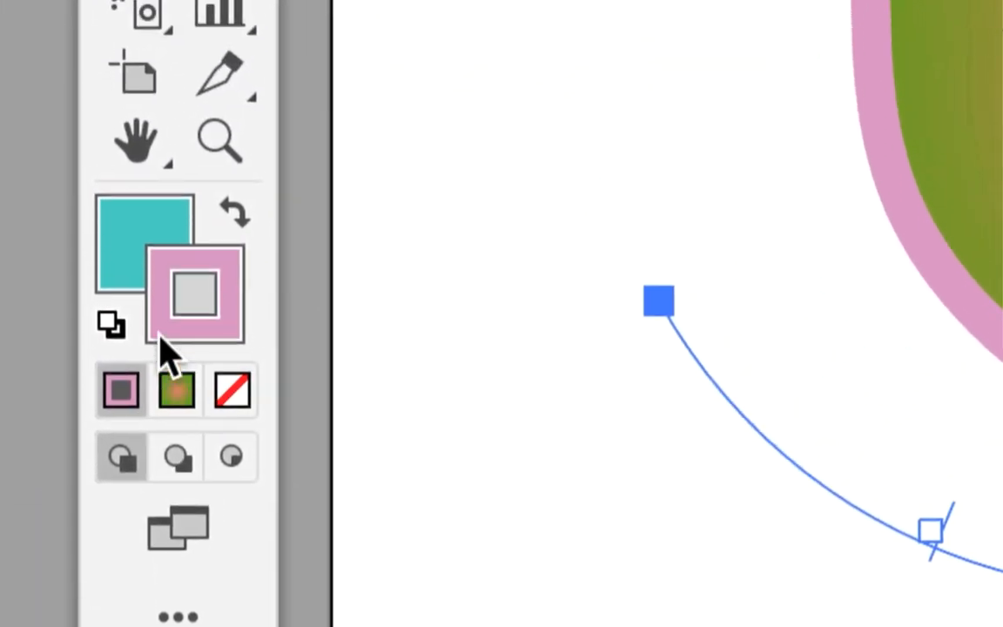
- Fill the "Poire de la soif" path text with the pink global swatch and deselect it
{"action": "left_click", "coordinate": [132, 279]}
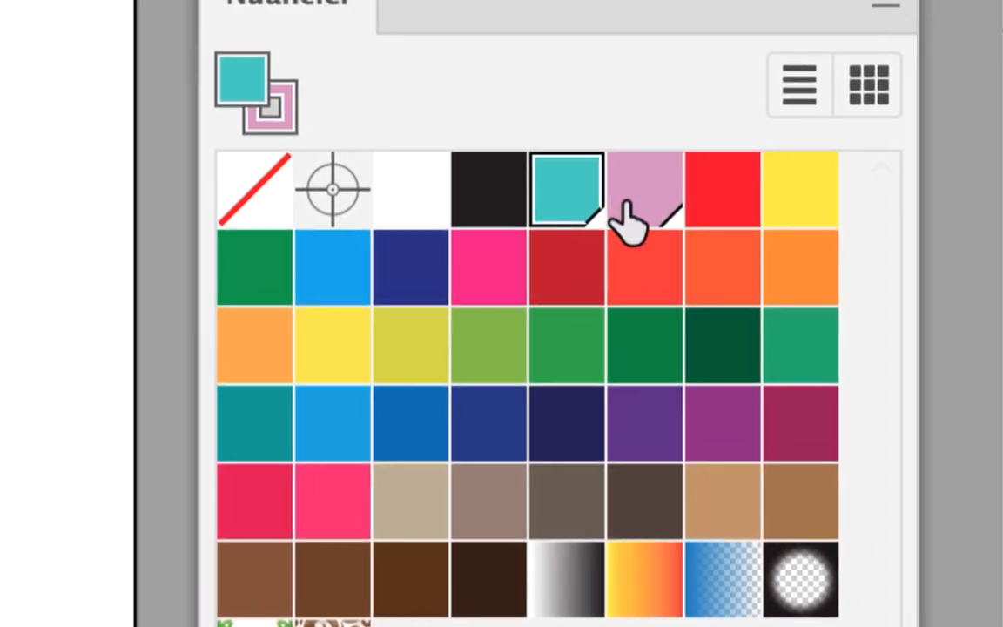
{"action": "left_click", "coordinate": [625, 211]}
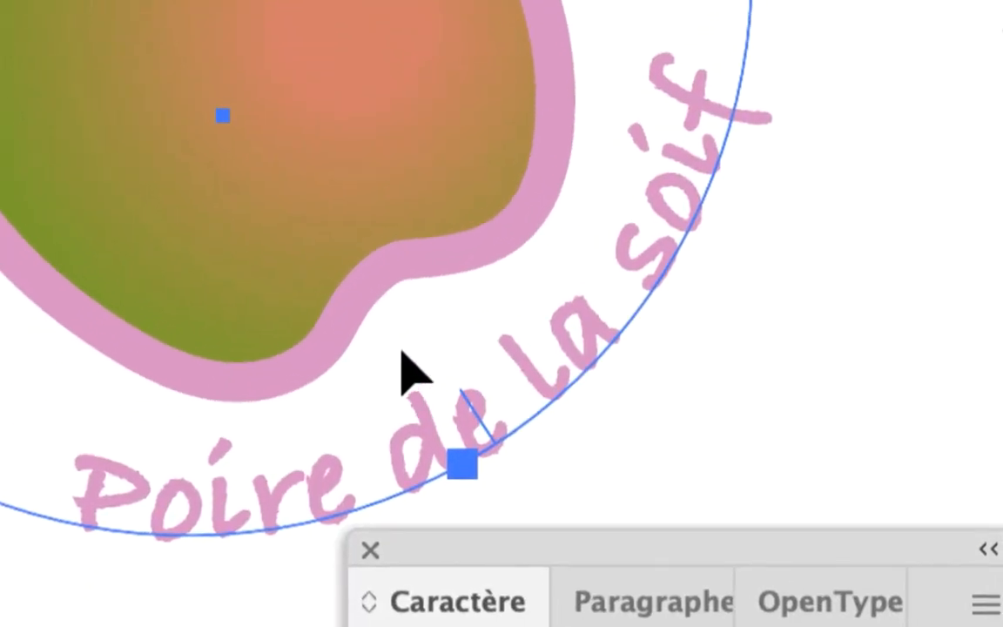
{"action": "left_click", "coordinate": [402, 352]}
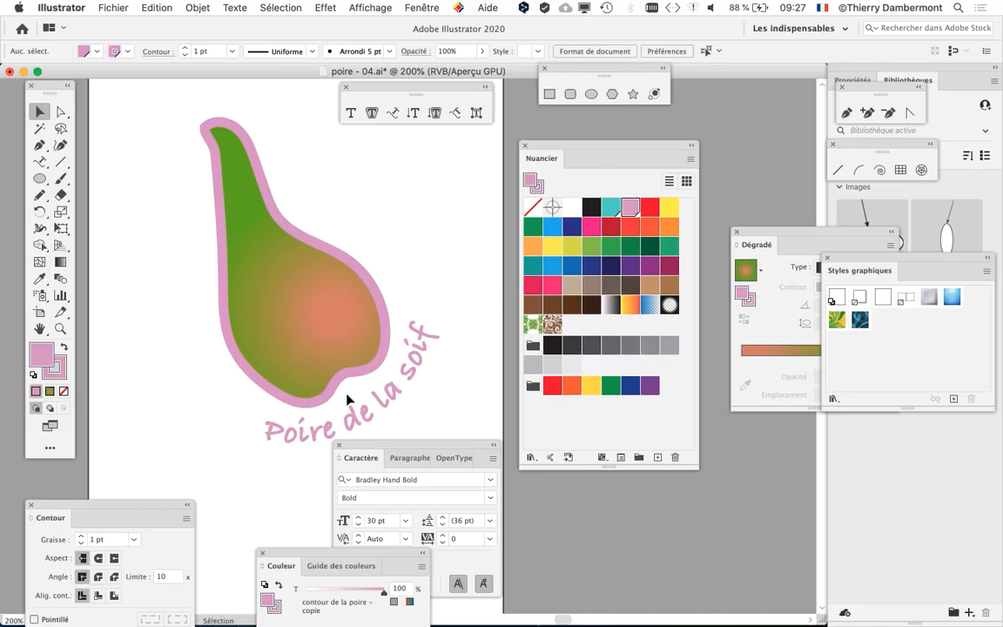
- Inspect the new-swatch options offered for the pear's gradient fill without saving a swatch
{"action": "left_click", "coordinate": [331, 307]}
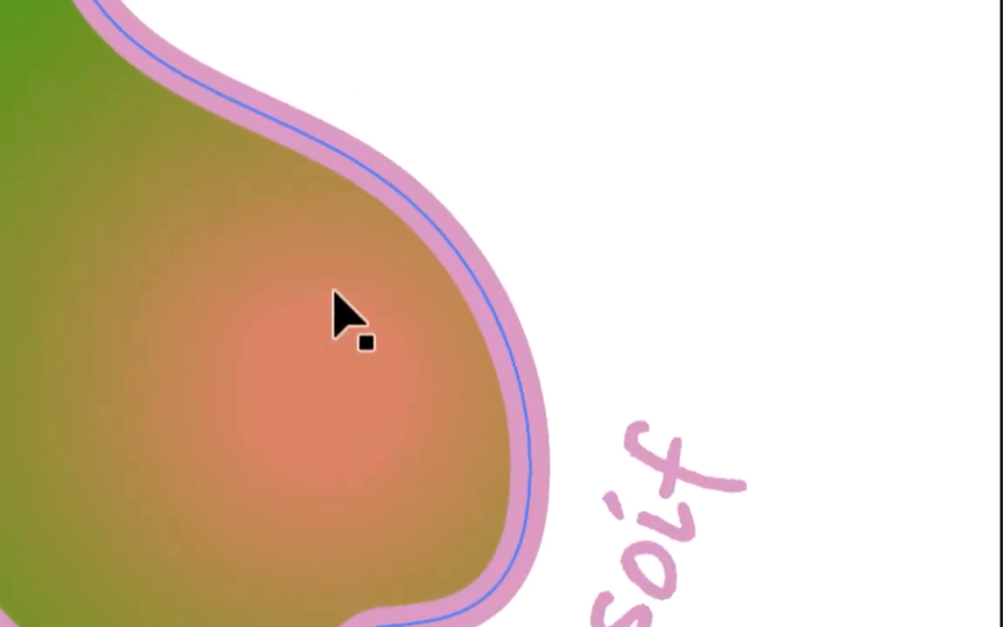
{"action": "left_click", "coordinate": [337, 280]}
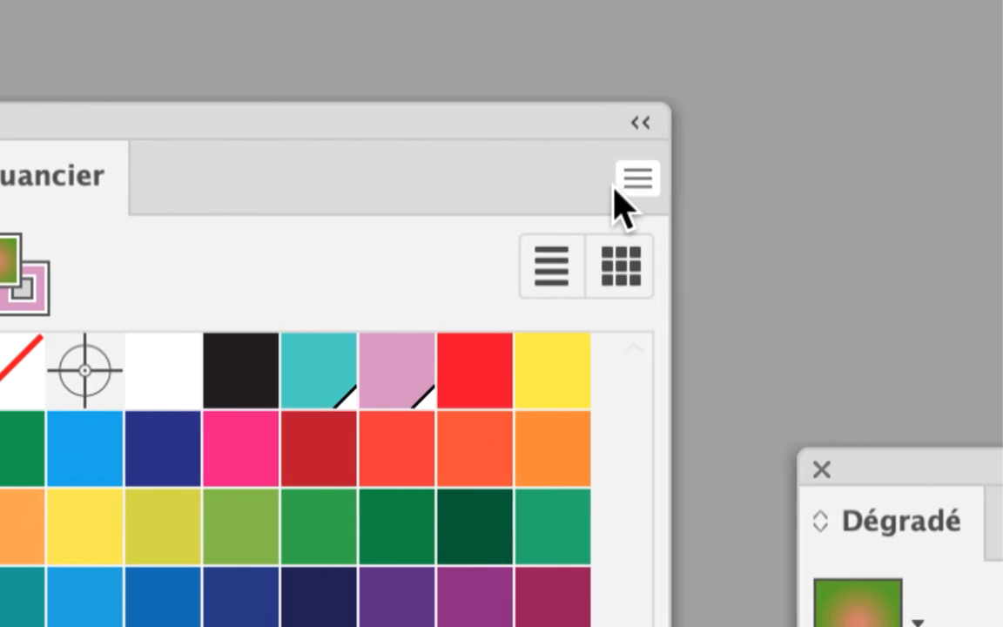
{"action": "left_click", "coordinate": [620, 184]}
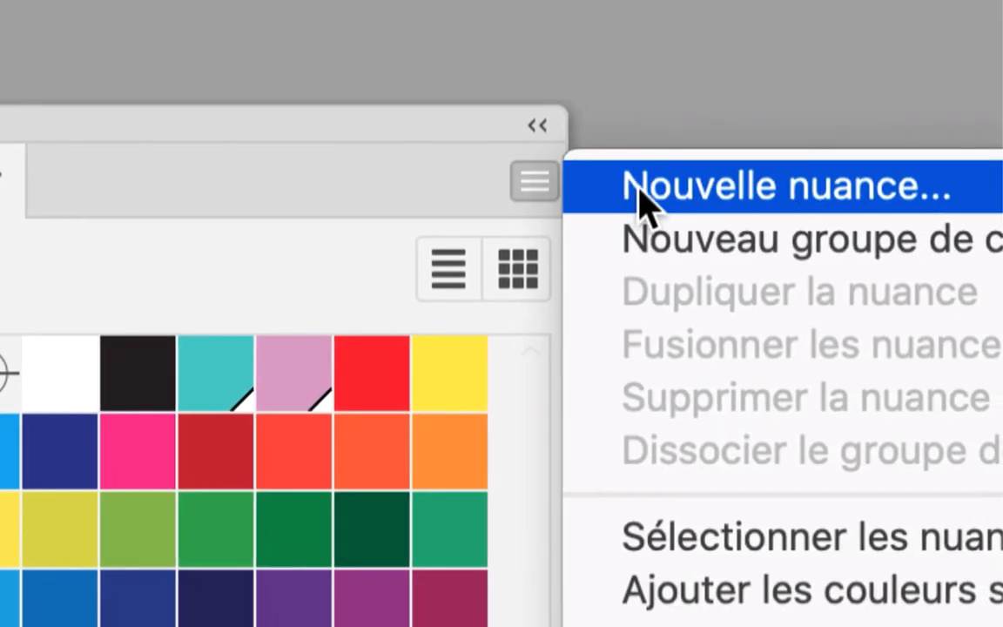
{"action": "left_click", "coordinate": [640, 186]}
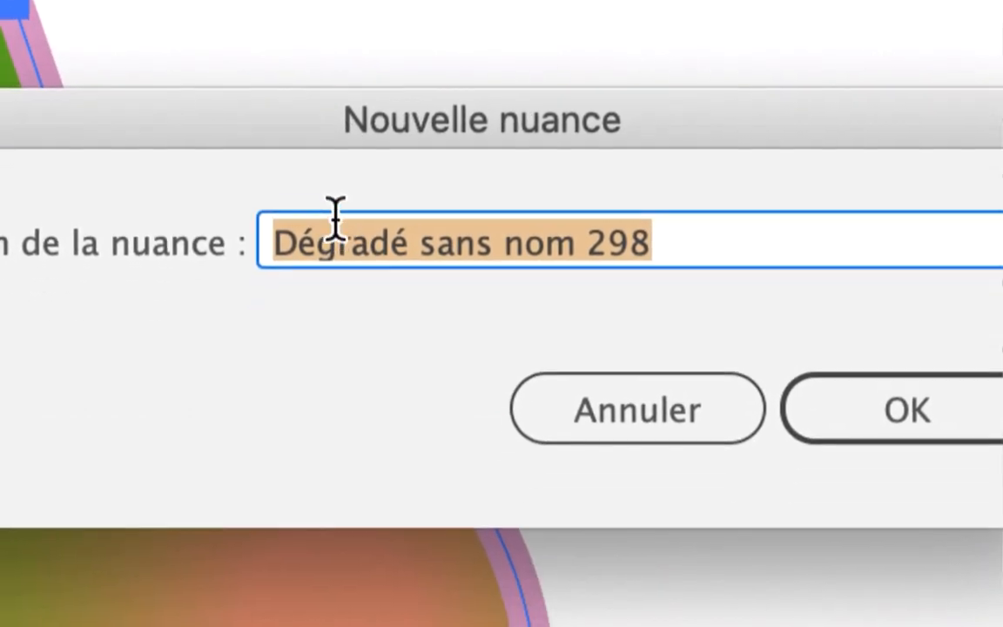
{"action": "left_click", "coordinate": [394, 257]}
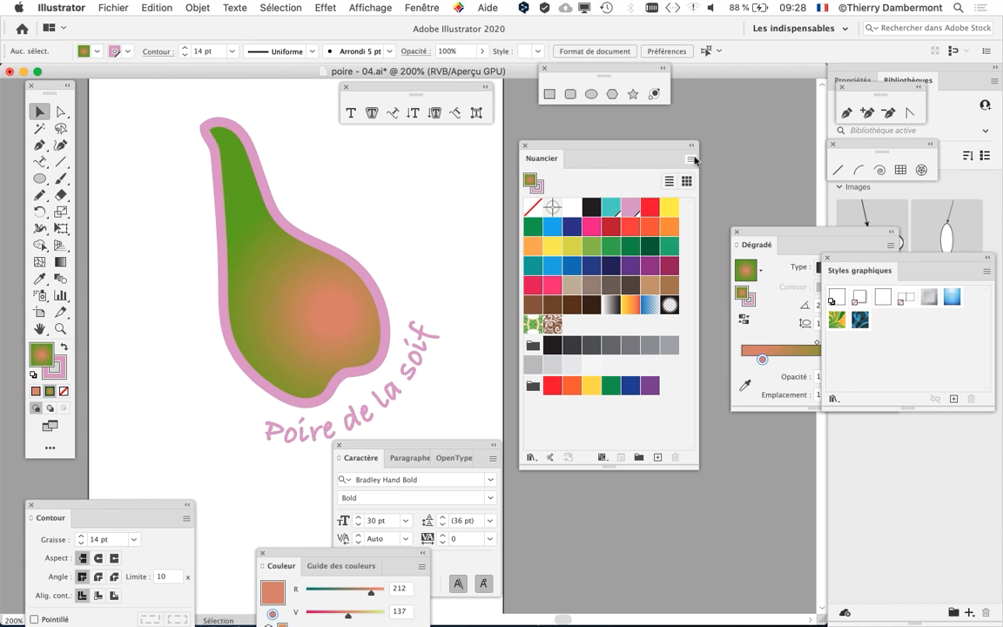
{"action": "left_click", "coordinate": [690, 158]}
{"action": "left_click", "coordinate": [699, 163]}
{"action": "left_click", "coordinate": [691, 161]}
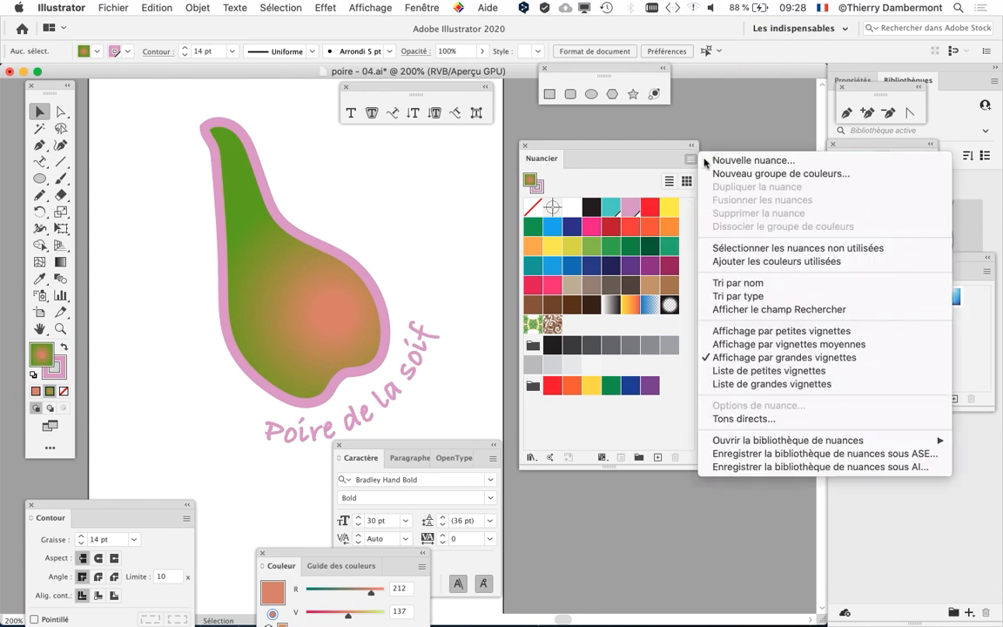
{"action": "left_click", "coordinate": [707, 161]}
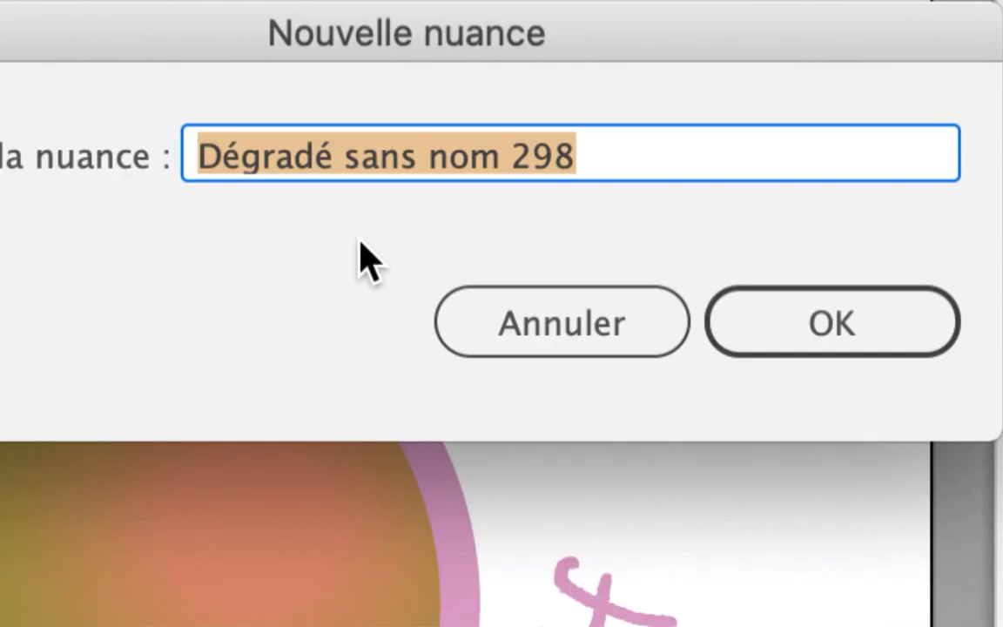
{"action": "left_click", "coordinate": [410, 262]}
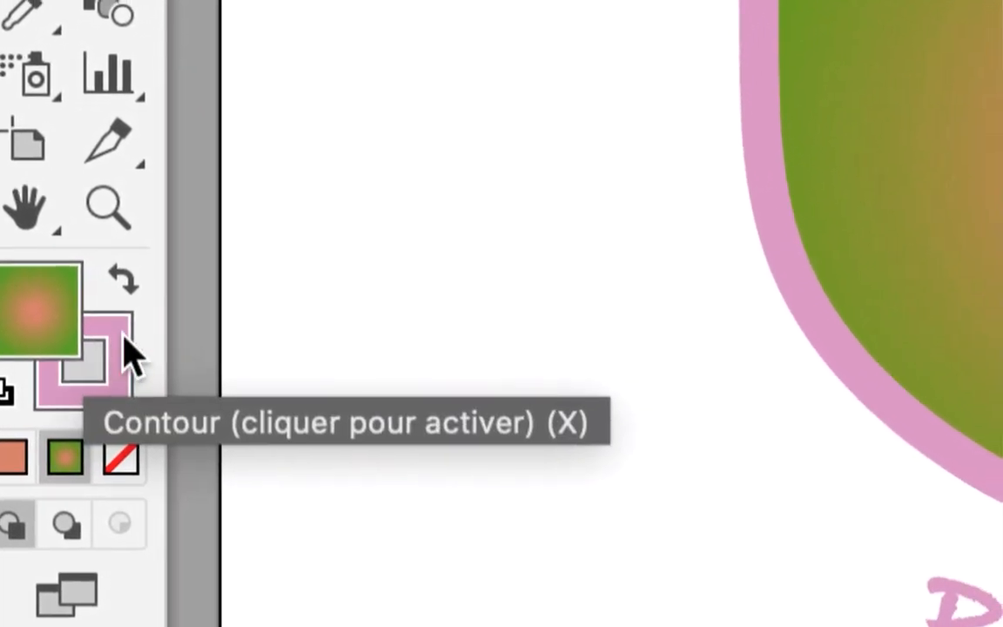
- Inspect the new-swatch options offered for the pink stroke colour, then cancel without creating a swatch
{"action": "left_click", "coordinate": [120, 346]}
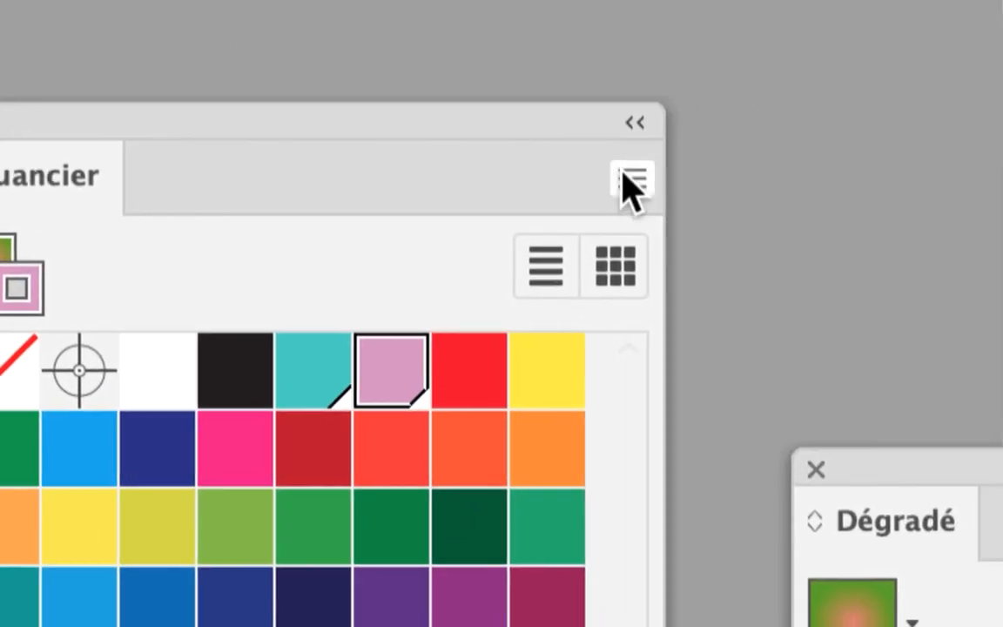
{"action": "left_click", "coordinate": [994, 187]}
{"action": "left_click", "coordinate": [651, 178]}
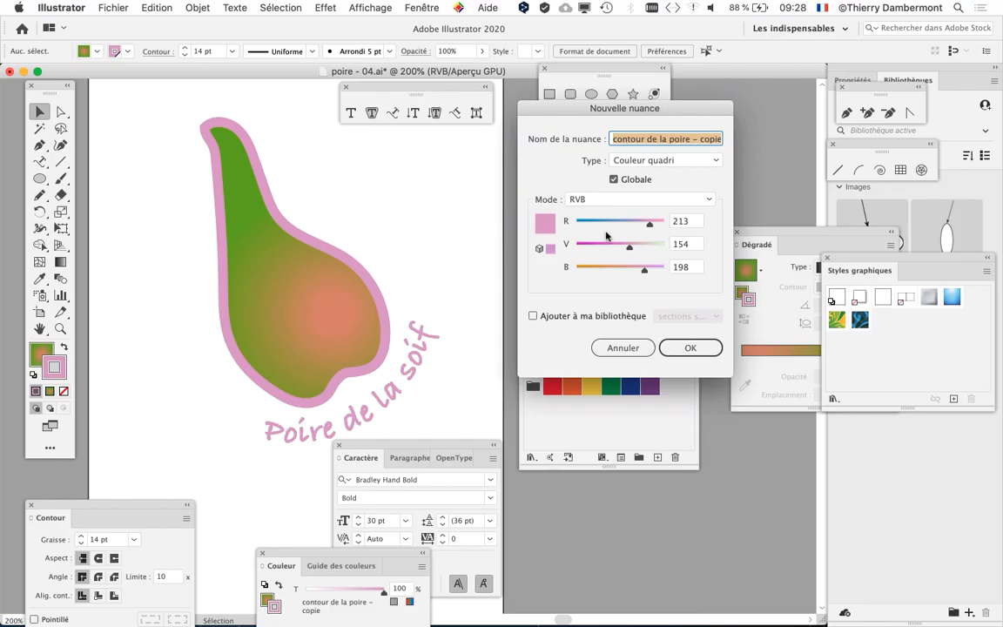
{"action": "left_click_drag", "start_coordinate": [570, 102], "coordinate": [329, 90]}
{"action": "left_click", "coordinate": [380, 337]}
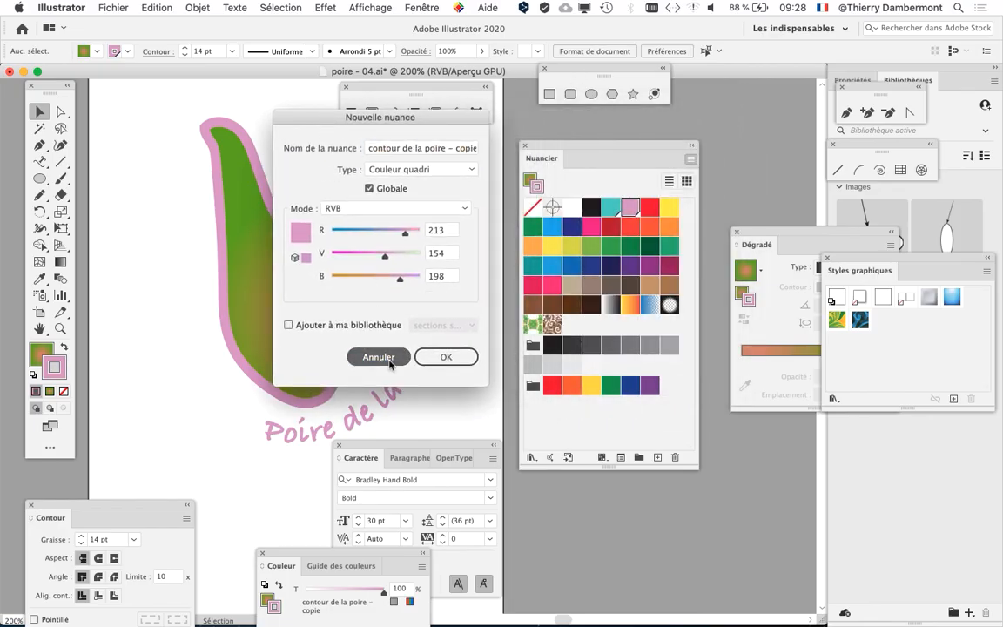
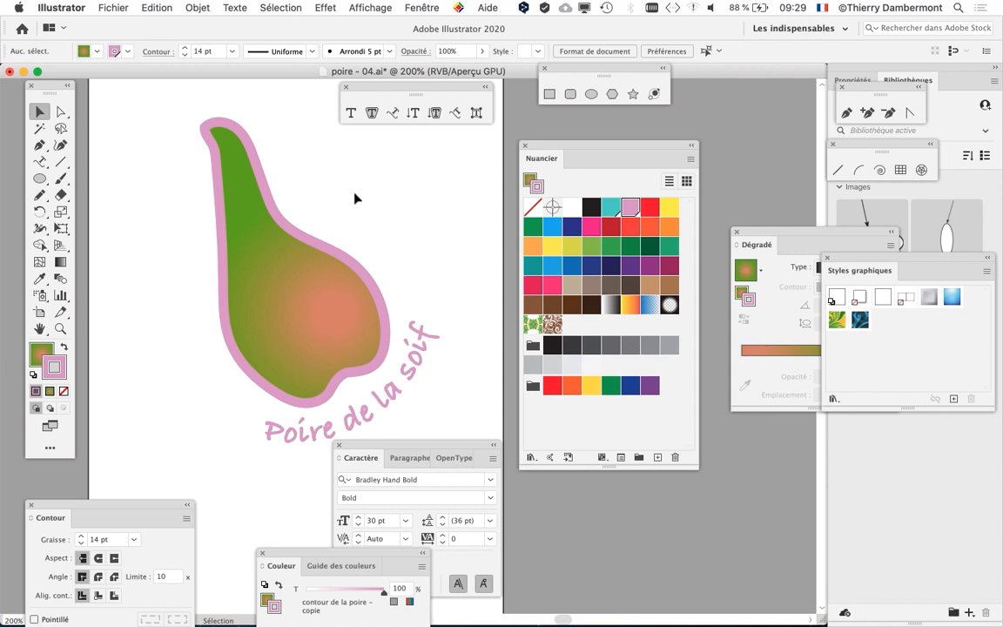
- Edit the global swatch "contour de la poire - copie" with preview enabled, setting its colour to R 176 and V 219
{"action": "left_click_drag", "start_coordinate": [618, 143], "coordinate": [656, 153]}
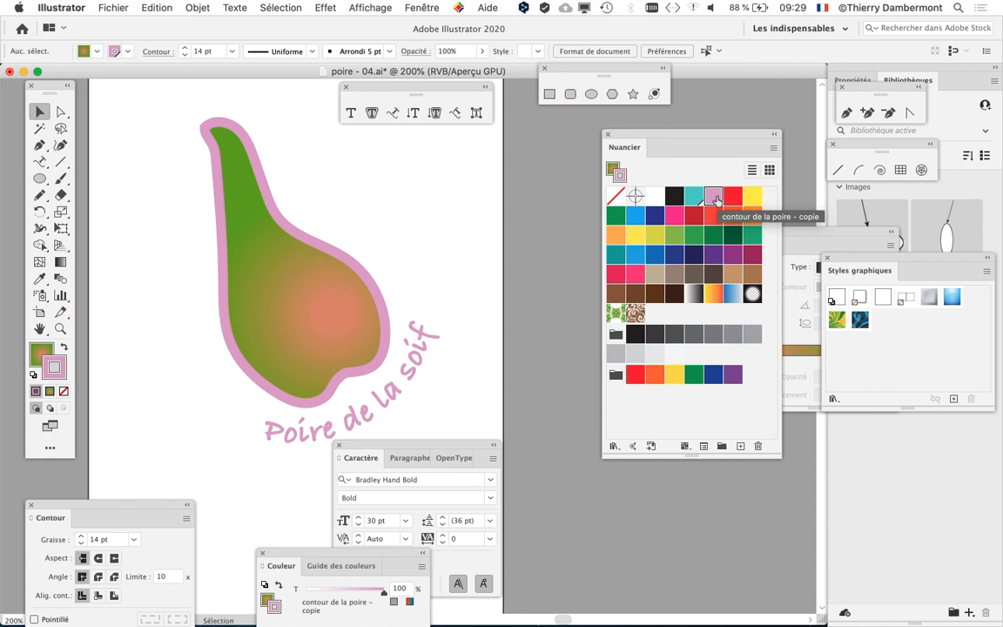
{"action": "double_click", "coordinate": [714, 197]}
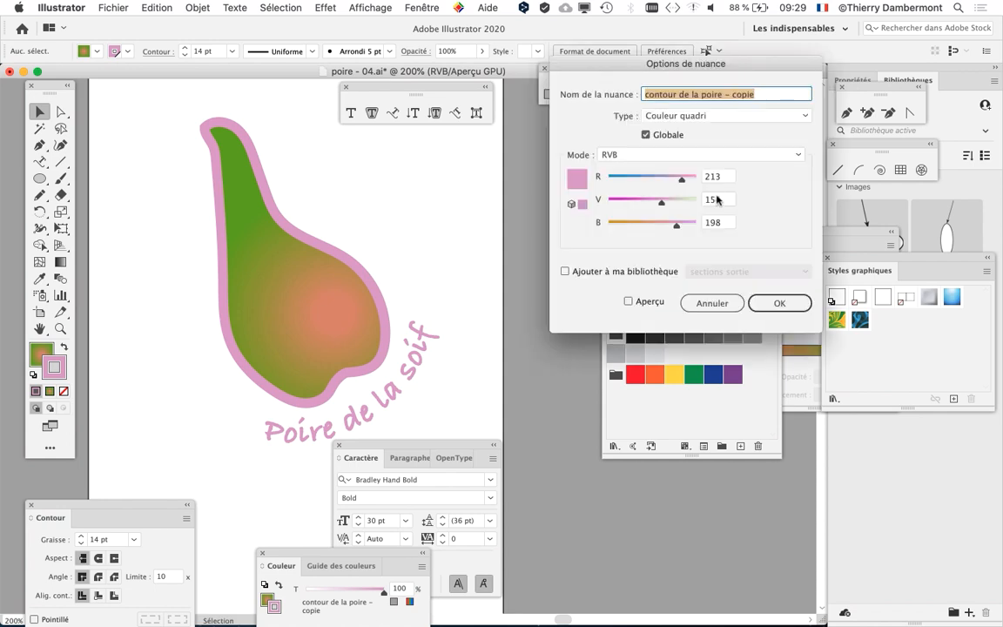
{"action": "left_click", "coordinate": [625, 178]}
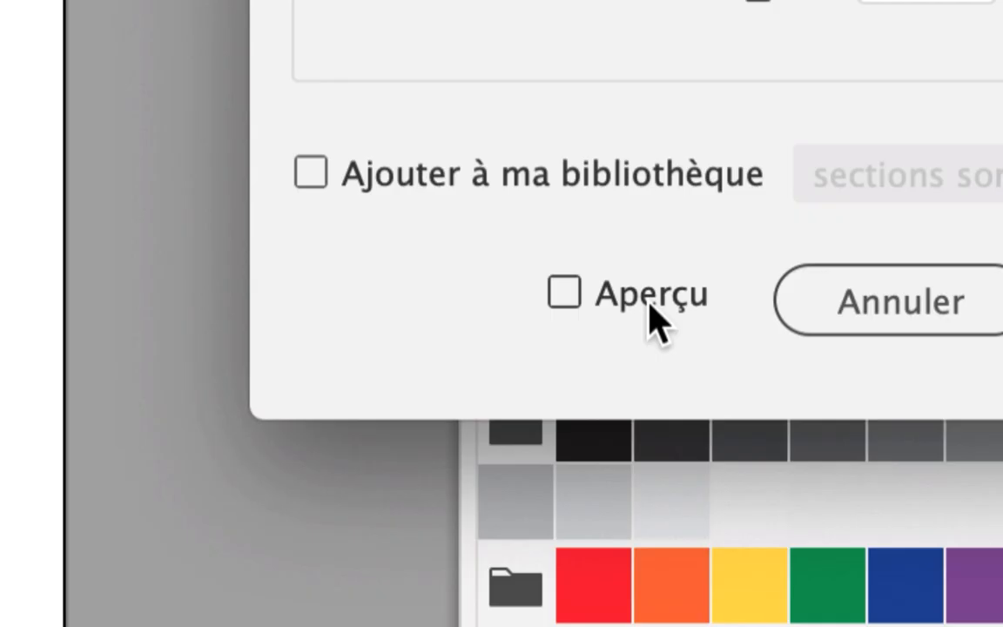
{"action": "left_click", "coordinate": [648, 303]}
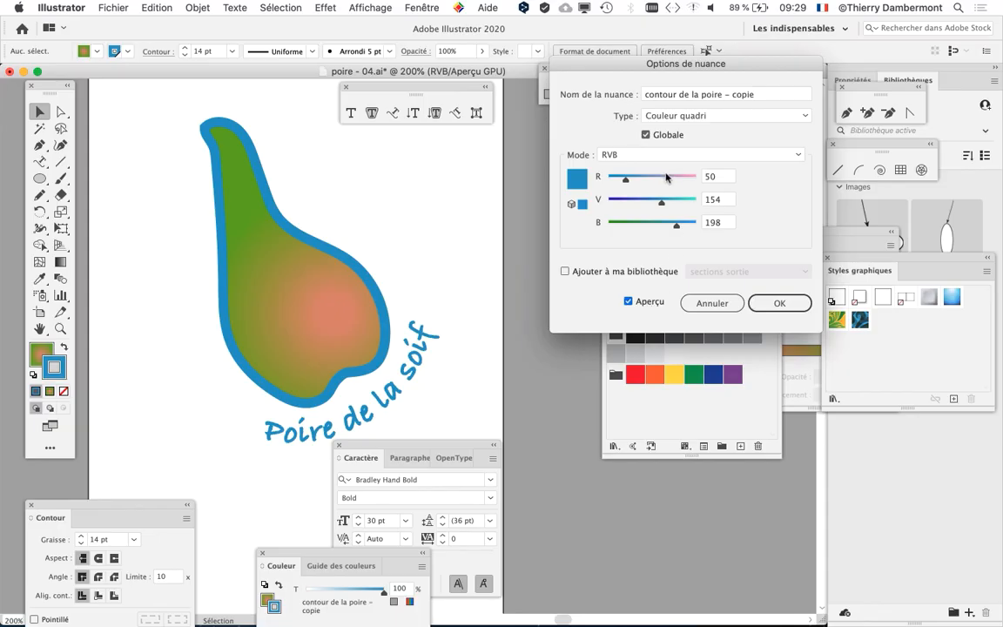
{"action": "left_click", "coordinate": [669, 179]}
{"action": "left_click", "coordinate": [684, 199]}
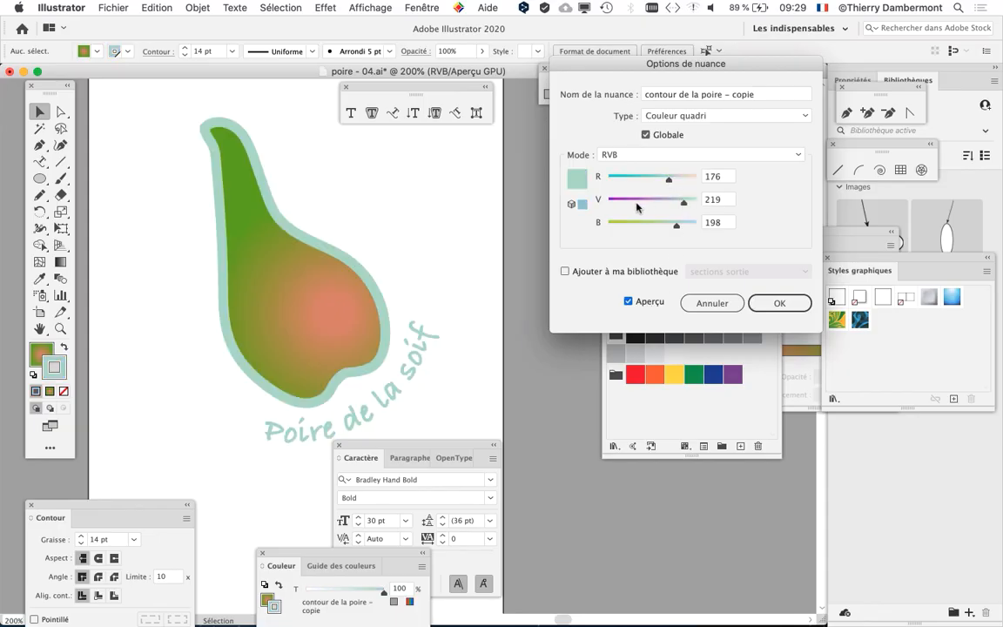
{"action": "left_click", "coordinate": [778, 303]}
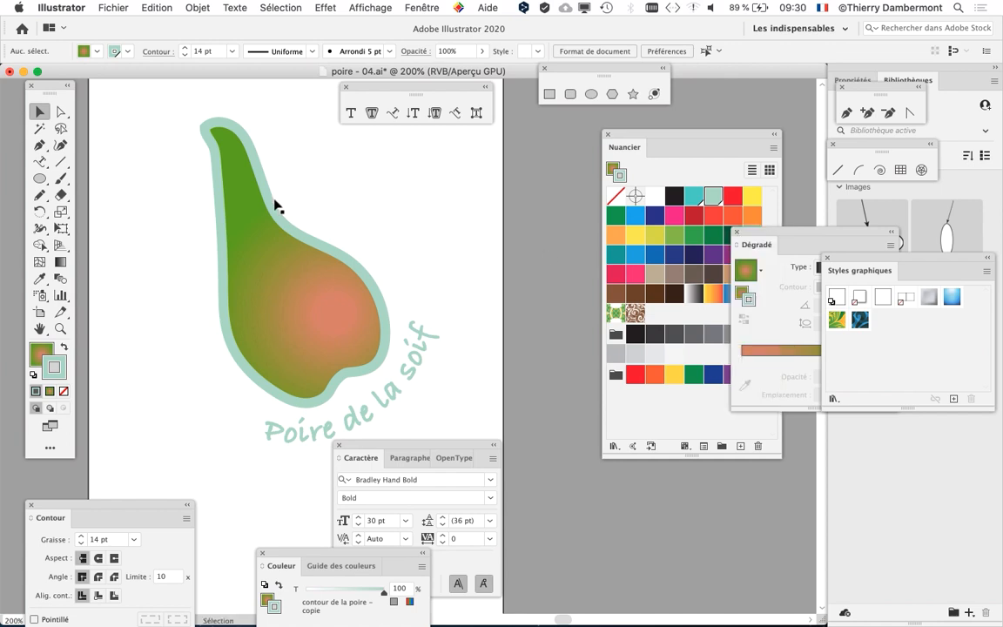
- Select the pear, clear the floating type tools away from the artwork, and display the Aspect panel beside it
{"action": "left_click", "coordinate": [252, 159]}
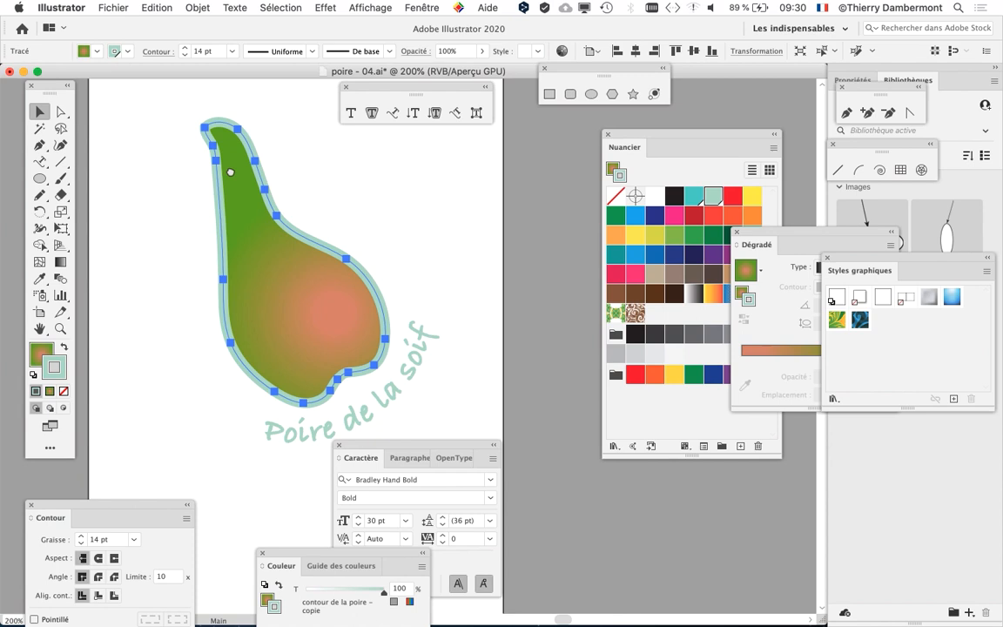
{"action": "left_click_drag", "start_coordinate": [229, 171], "coordinate": [145, 156]}
{"action": "left_click_drag", "start_coordinate": [405, 92], "coordinate": [755, 558]}
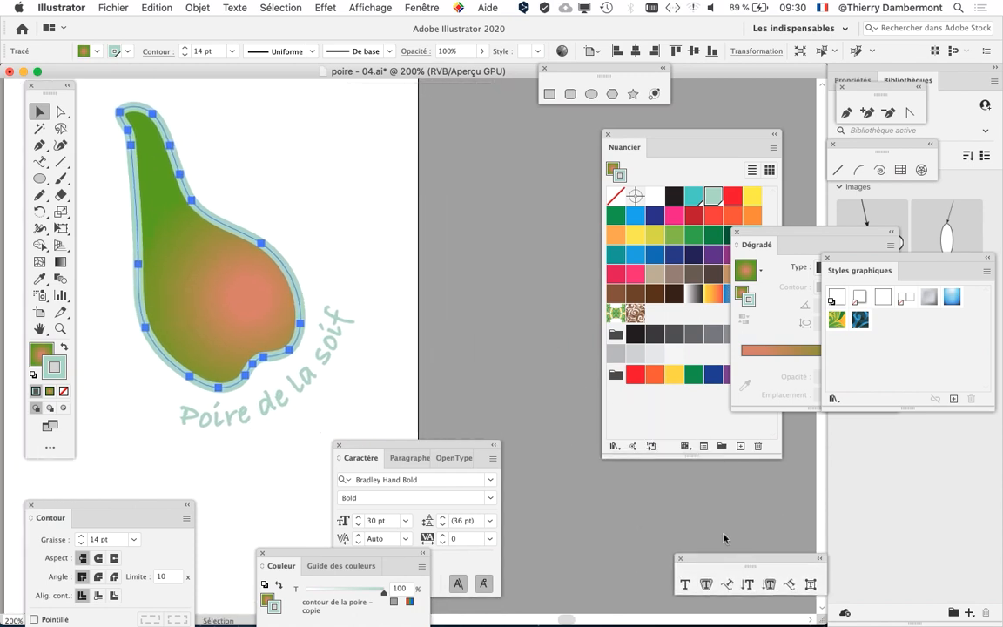
{"action": "left_click", "coordinate": [422, 7]}
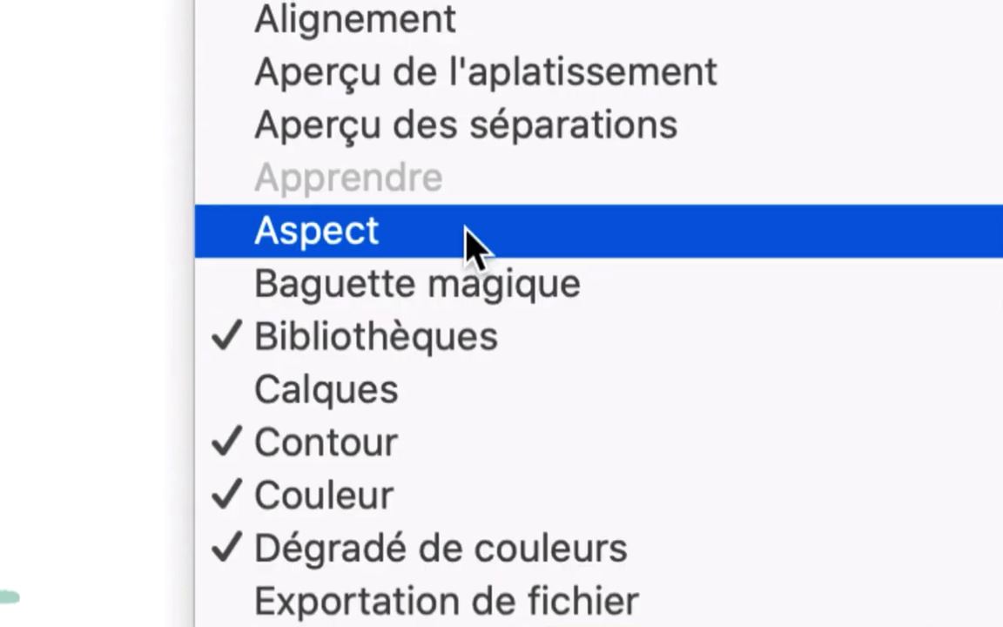
{"action": "left_click", "coordinate": [466, 230]}
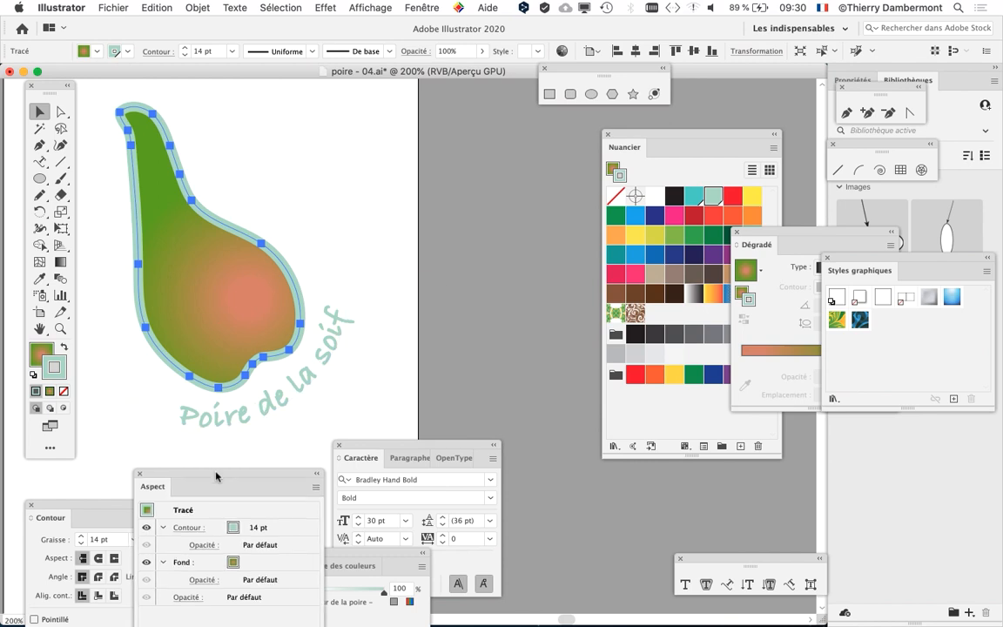
{"action": "left_click_drag", "start_coordinate": [216, 476], "coordinate": [419, 123]}
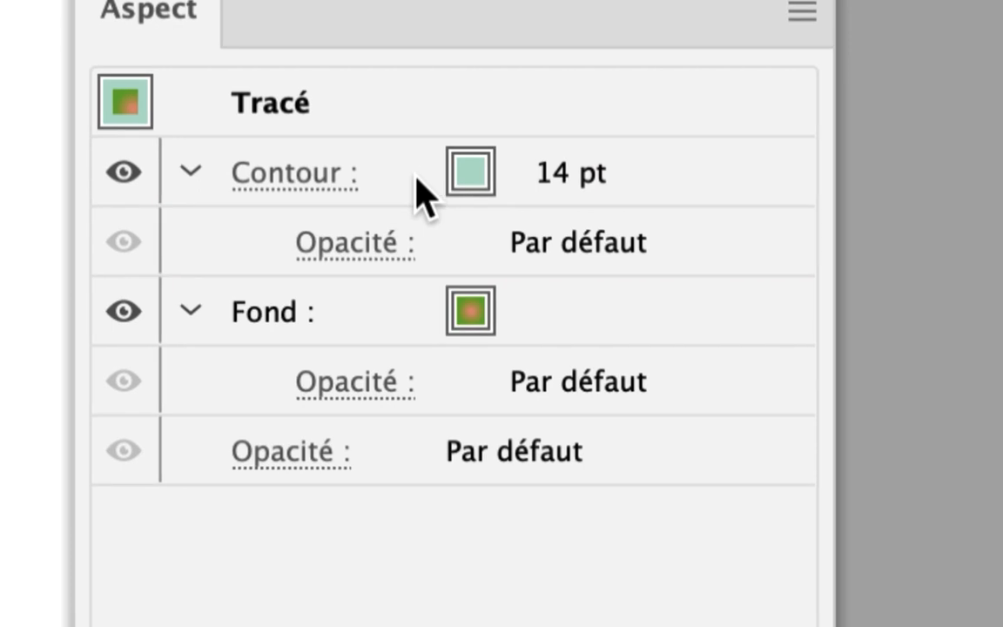
- Move the pear's 14 pt stroke below its gradient fill in the appearance stacking order
{"action": "left_click", "coordinate": [415, 183]}
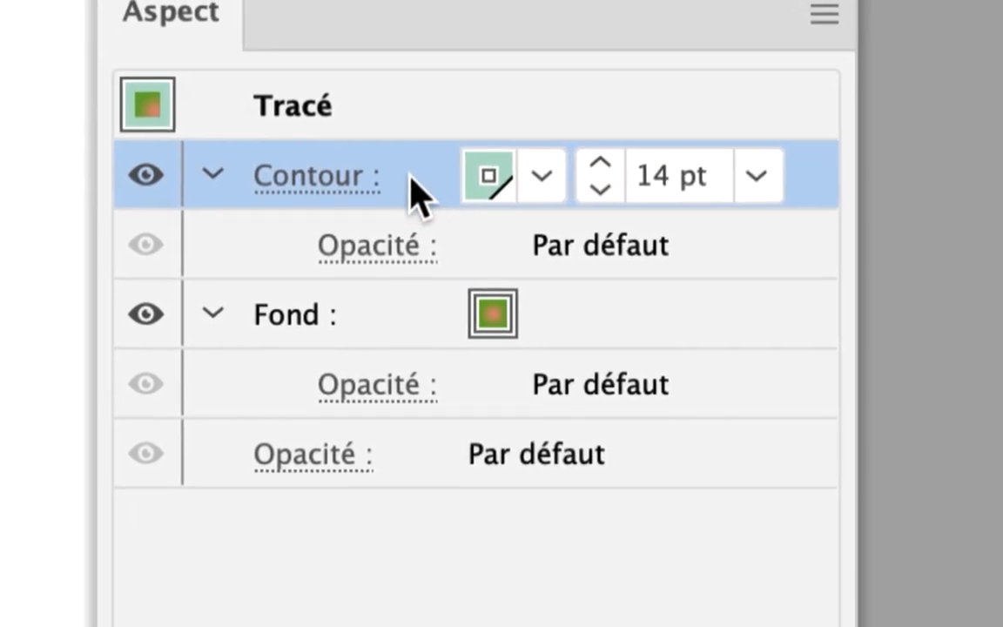
{"action": "left_click_drag", "start_coordinate": [410, 178], "coordinate": [432, 375]}
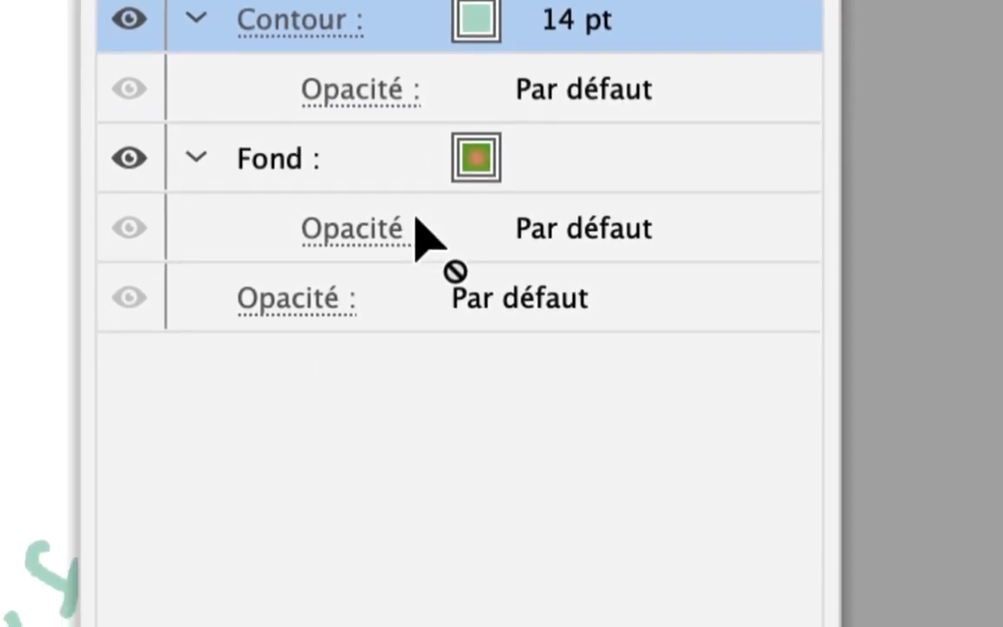
{"action": "mouse_move", "coordinate": [416, 222]}
{"action": "left_mouse_down"}
{"action": "mouse_move", "coordinate": [417, 247]}
{"action": "mouse_move", "coordinate": [416, 232]}
{"action": "left_mouse_up"}
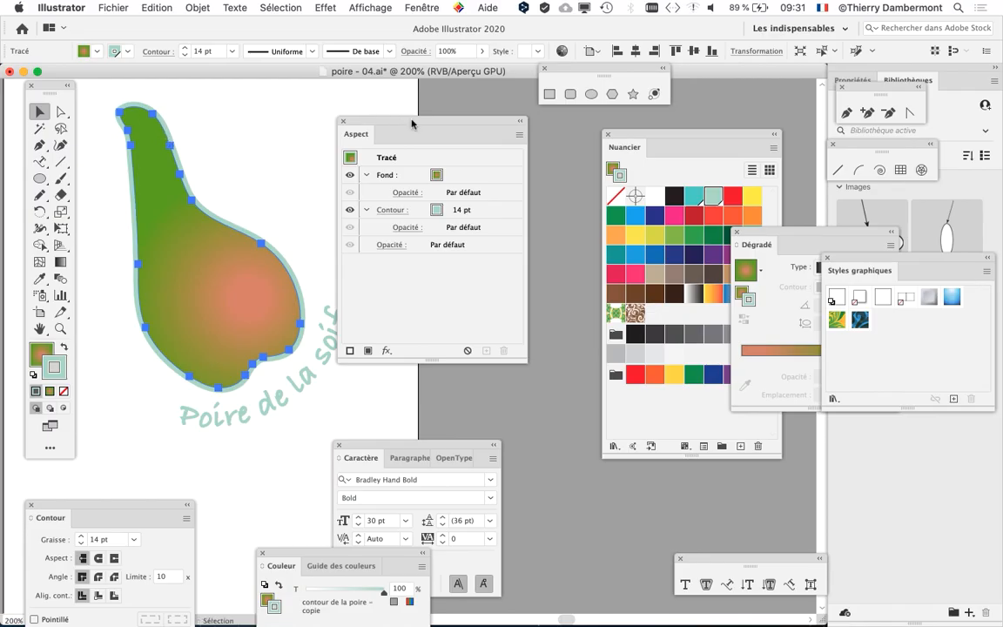
- Set the opacity of only the pear's gradient fill to 51%
{"action": "left_click_drag", "start_coordinate": [411, 124], "coordinate": [434, 124]}
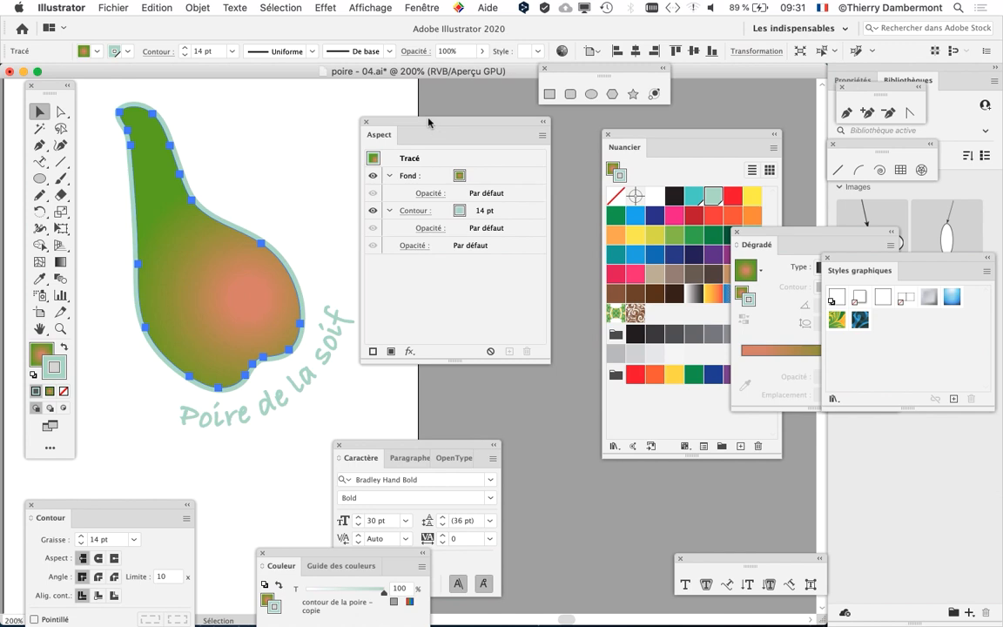
{"action": "left_click_drag", "start_coordinate": [427, 120], "coordinate": [237, 133]}
{"action": "scroll", "coordinate": [248, 203], "scroll_direction": "left", "scroll_amount": 10}
{"action": "scroll", "coordinate": [536, 247], "scroll_direction": "up", "scroll_amount": 4}
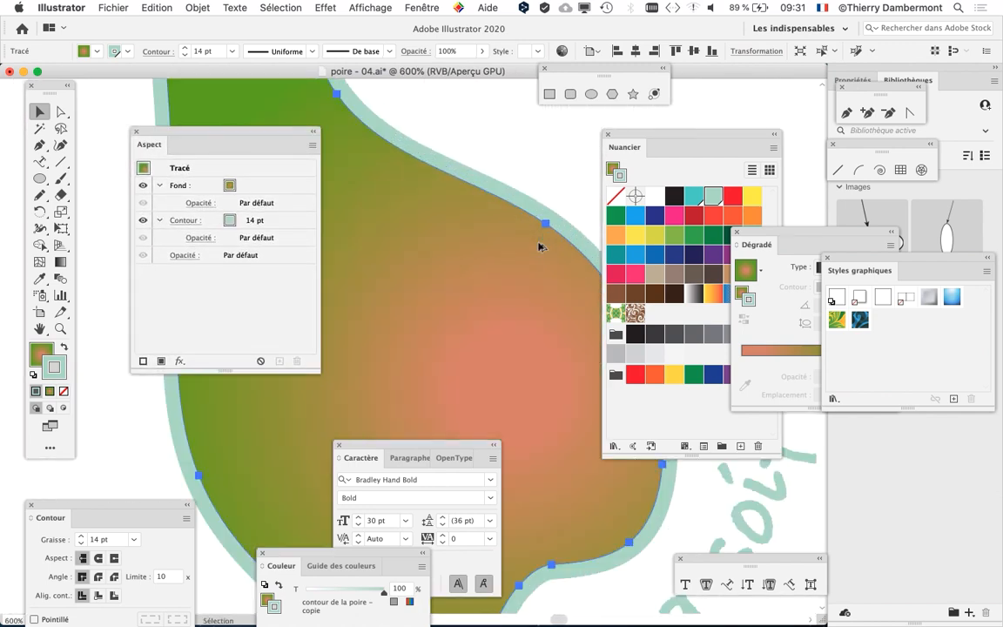
{"action": "key", "text": "space"}
{"action": "left_click_drag", "start_coordinate": [571, 341], "coordinate": [347, 141]}
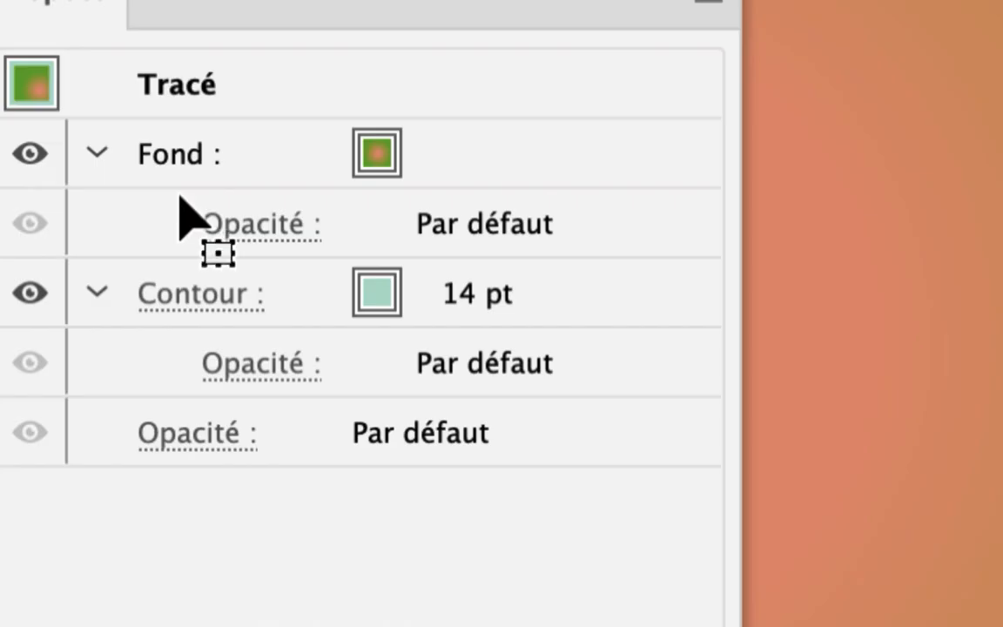
{"action": "left_click", "coordinate": [193, 213]}
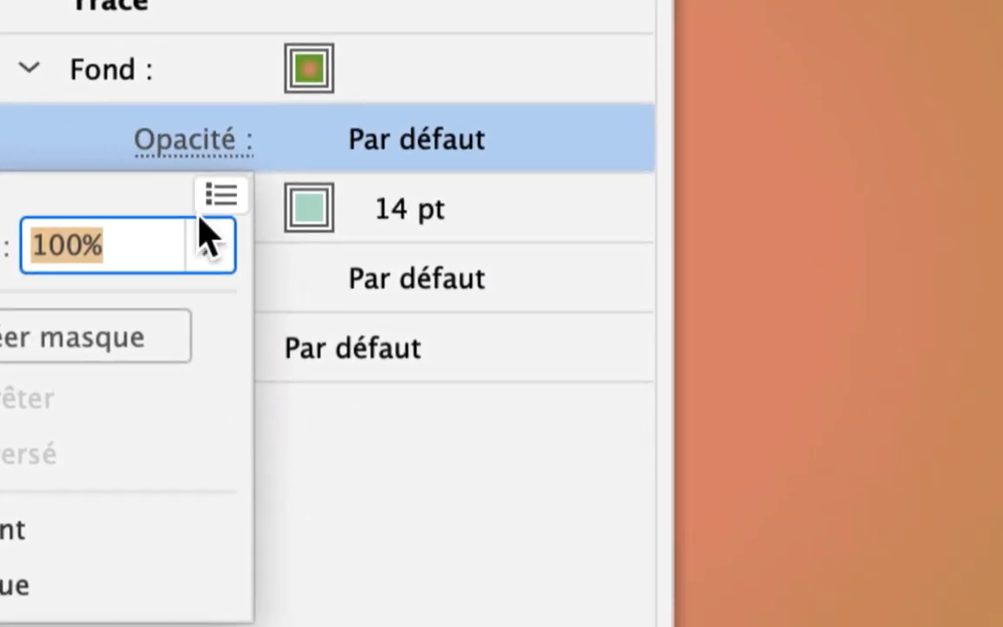
{"action": "left_click", "coordinate": [228, 320]}
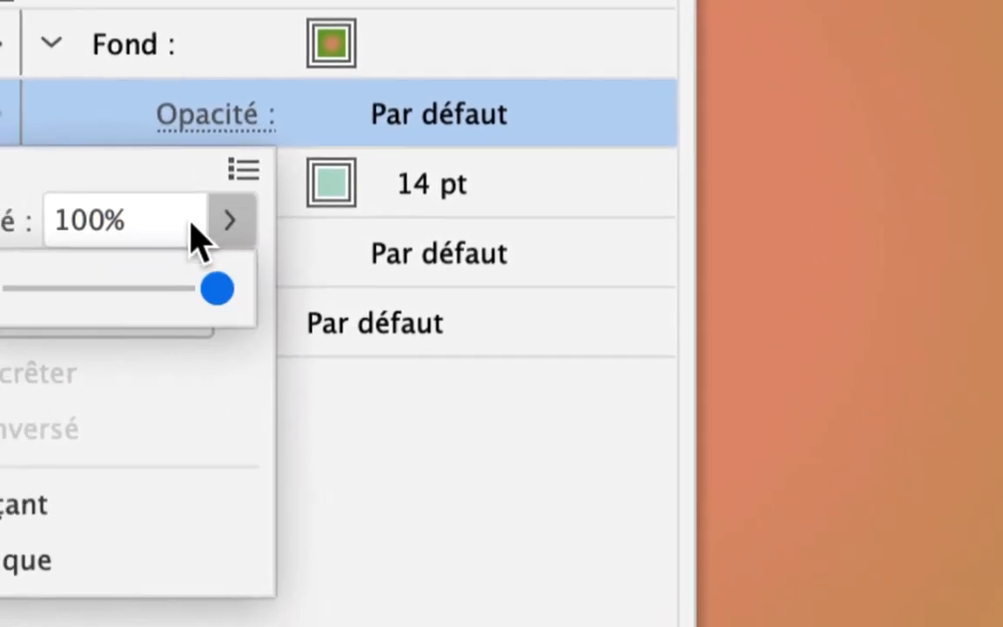
{"action": "left_click", "coordinate": [133, 389]}
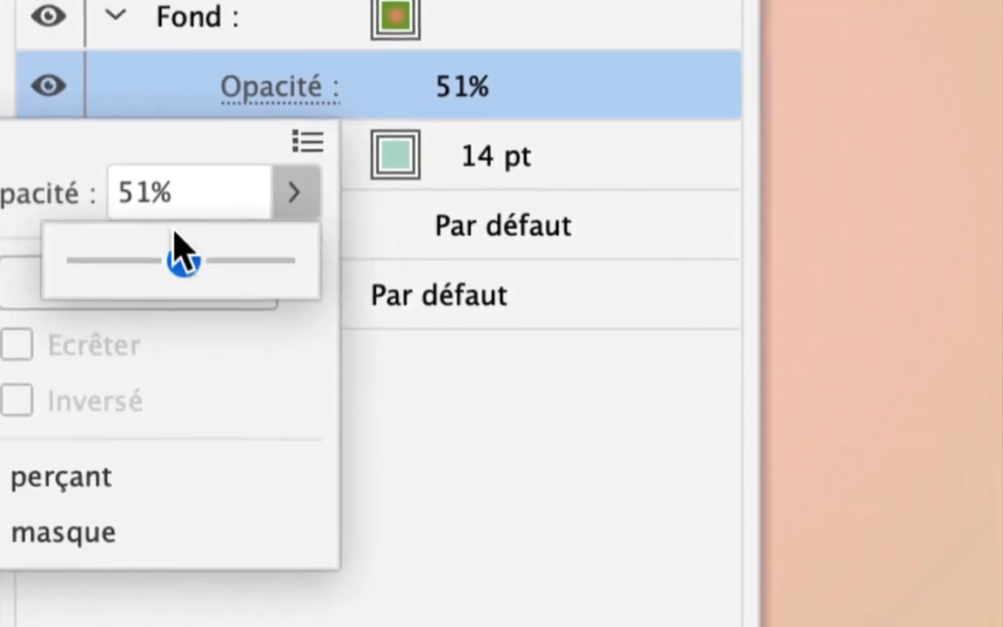
- Set the opacity of the pear's gradient fill to 84% and place the Aspect panel beside the pear
{"action": "left_click_drag", "start_coordinate": [179, 254], "coordinate": [196, 252]}
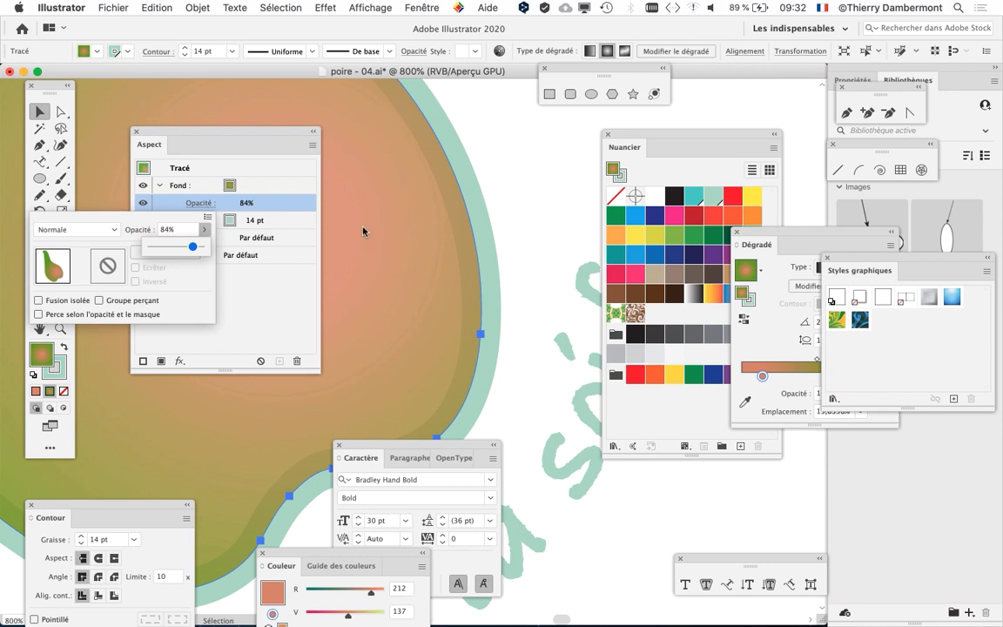
{"action": "left_click", "coordinate": [196, 122]}
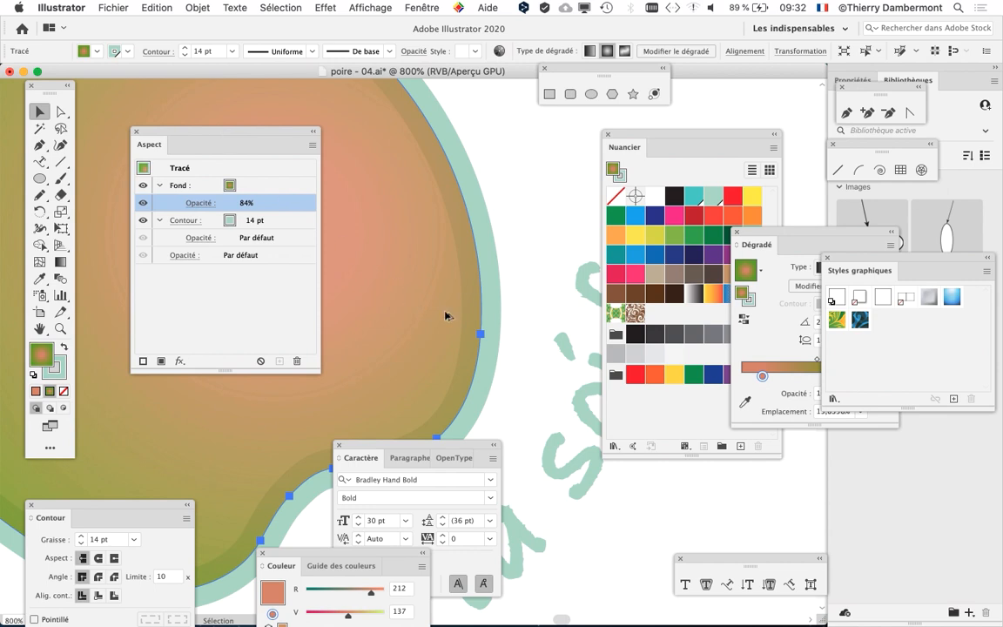
{"action": "key", "text": "super+minus"}
{"action": "key", "text": "super+minus"}
{"action": "key", "text": "super+minus"}
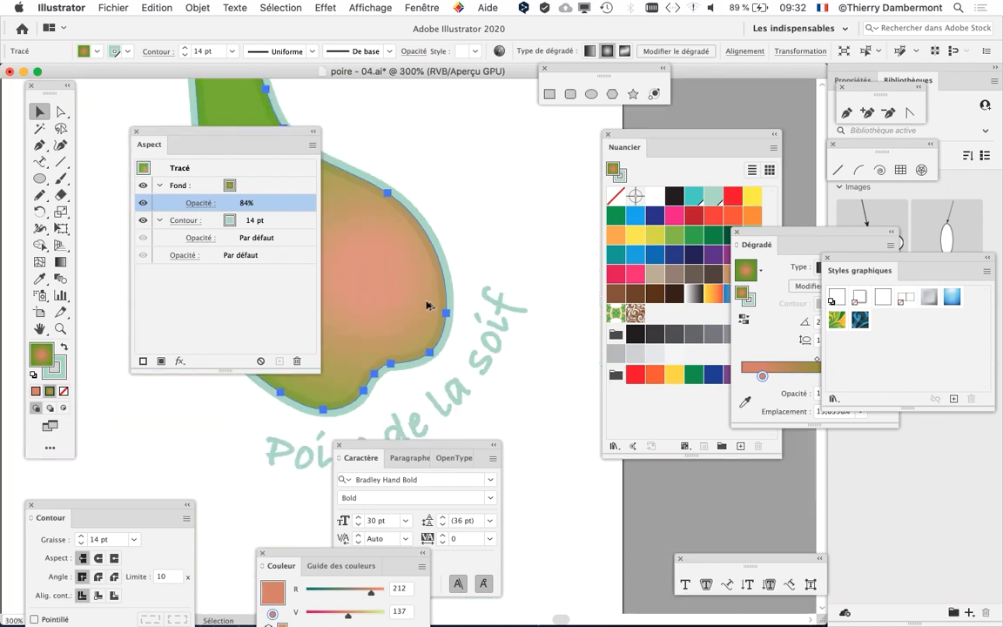
{"action": "left_click_drag", "start_coordinate": [236, 129], "coordinate": [499, 132]}
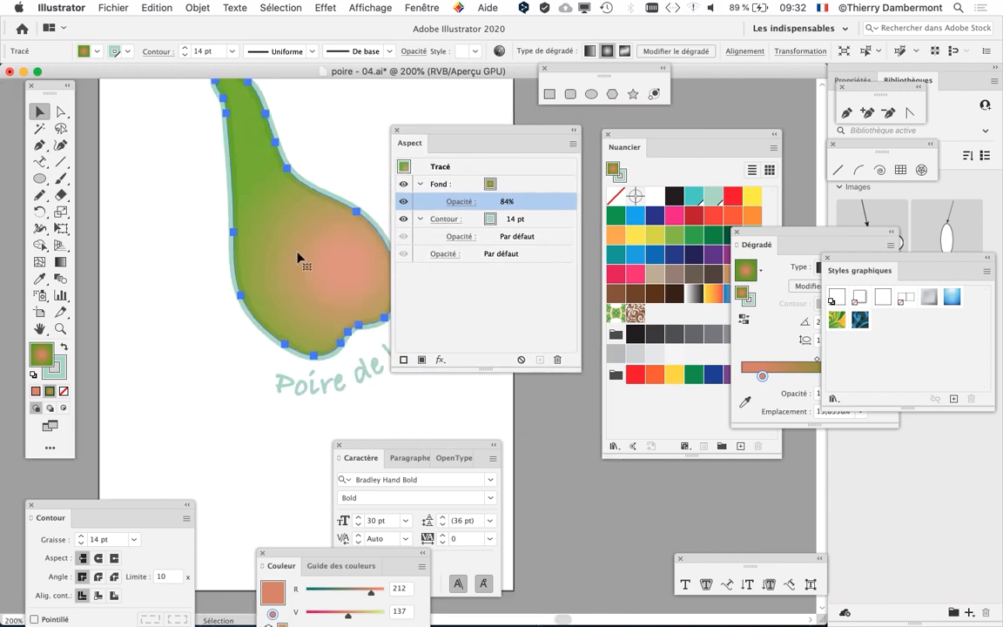
{"action": "key", "text": "super+minus"}
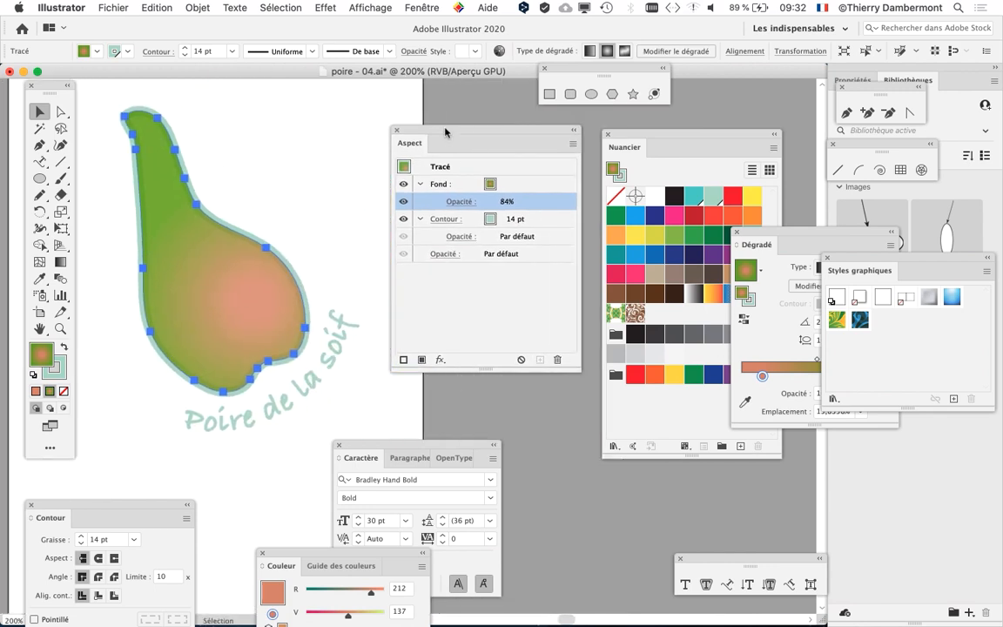
{"action": "left_click_drag", "start_coordinate": [442, 133], "coordinate": [462, 129]}
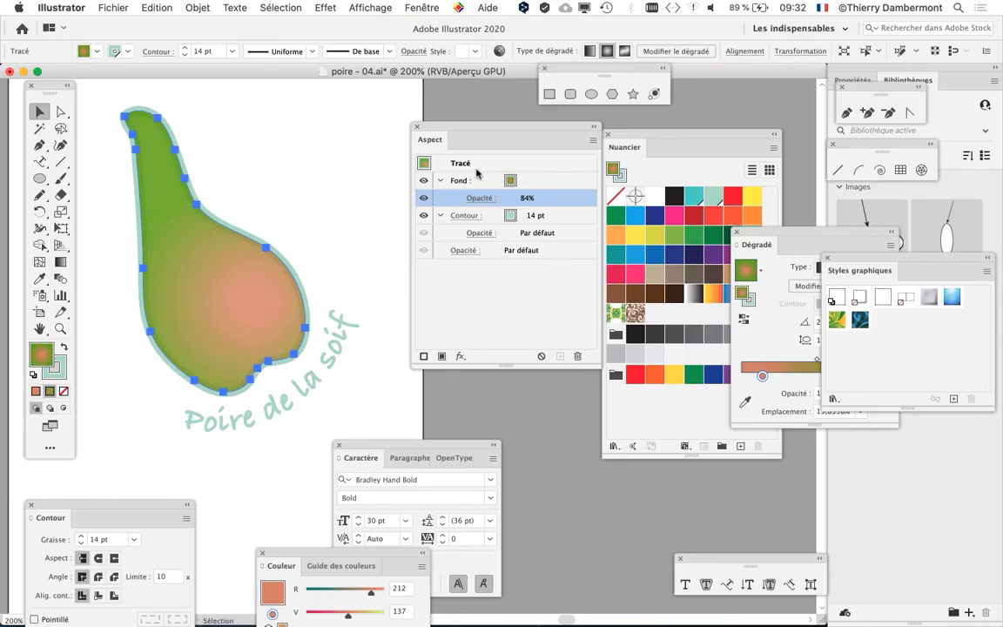
{"action": "left_click_drag", "start_coordinate": [470, 133], "coordinate": [444, 133]}
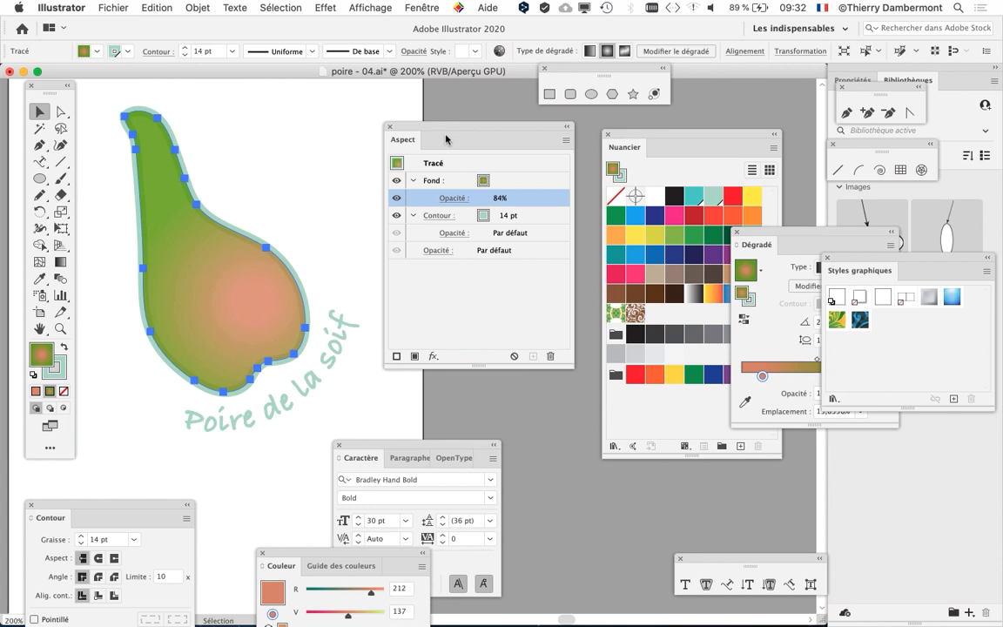
{"action": "left_click_drag", "start_coordinate": [445, 129], "coordinate": [448, 127]}
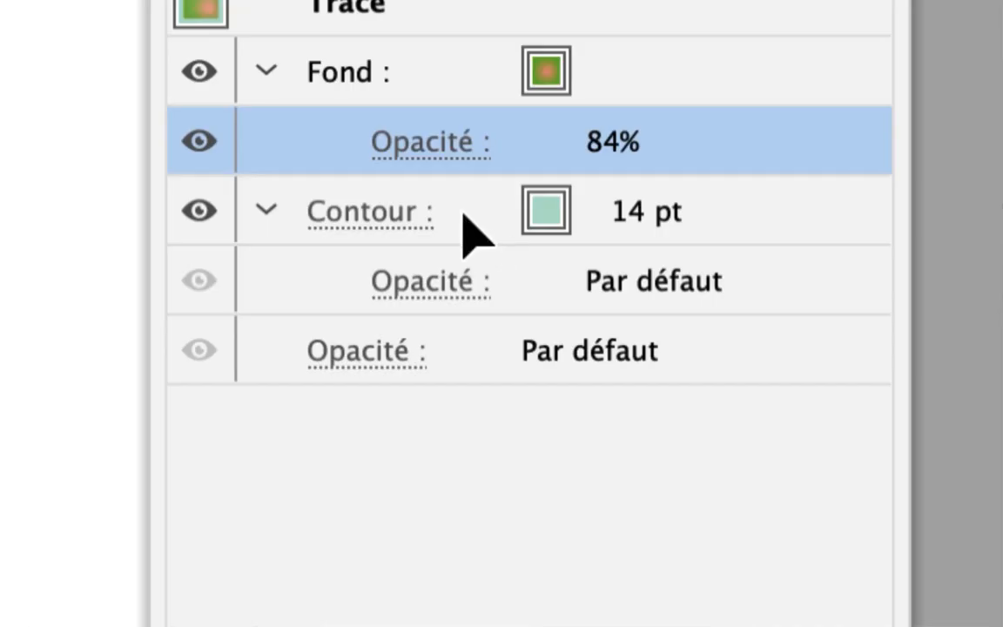
- Apply a Transformation effect to only the pear's stroke, moving it 2,8222 mm horizontally and 3,5278 mm vertically
{"action": "left_click", "coordinate": [464, 216]}
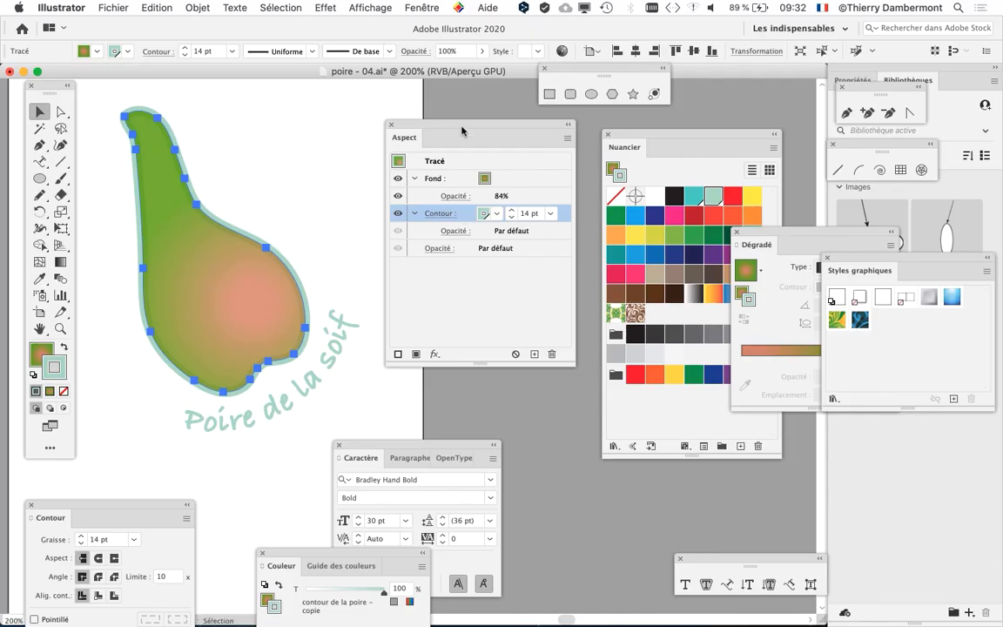
{"action": "left_click_drag", "start_coordinate": [416, 118], "coordinate": [612, 118]}
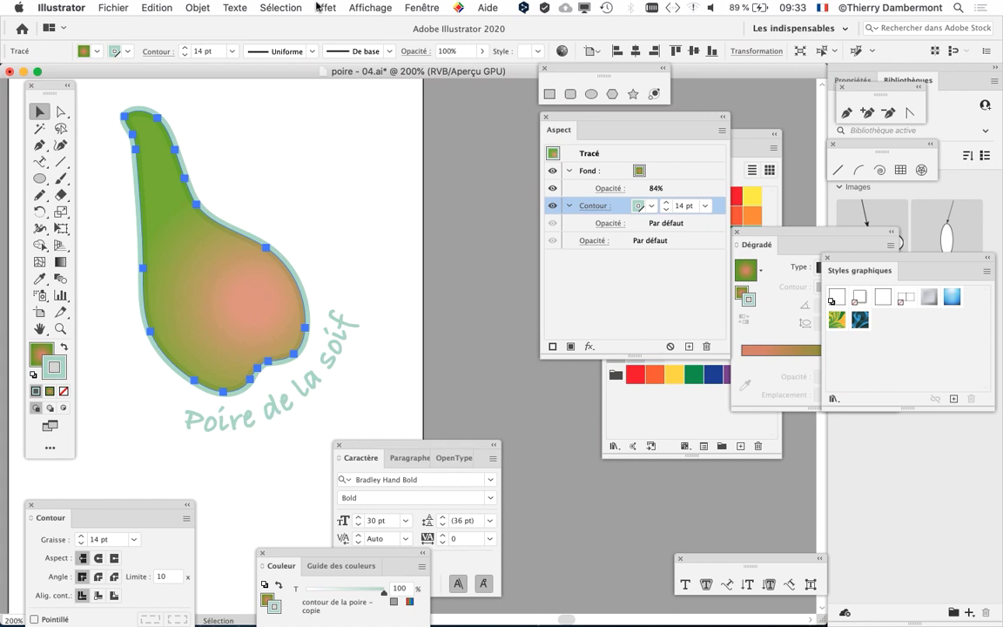
{"action": "left_click", "coordinate": [320, 8]}
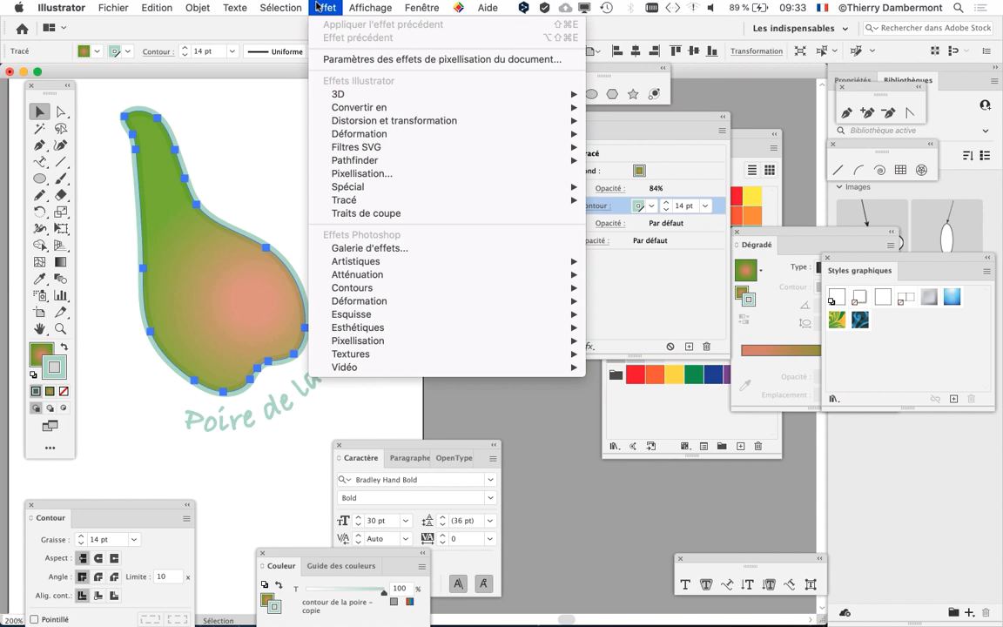
{"action": "mouse_move", "coordinate": [342, 124]}
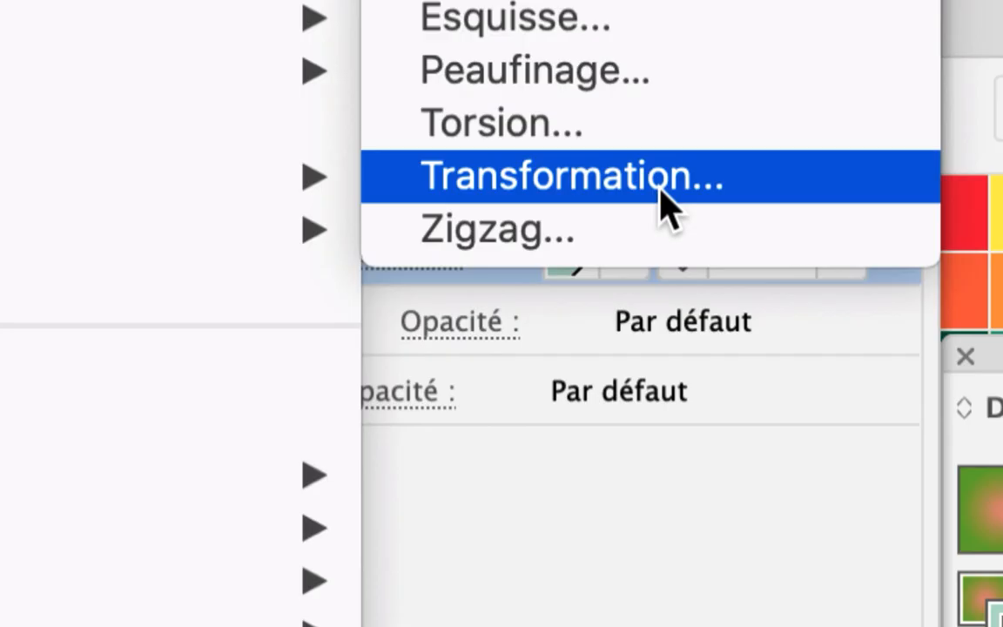
{"action": "left_click", "coordinate": [666, 202]}
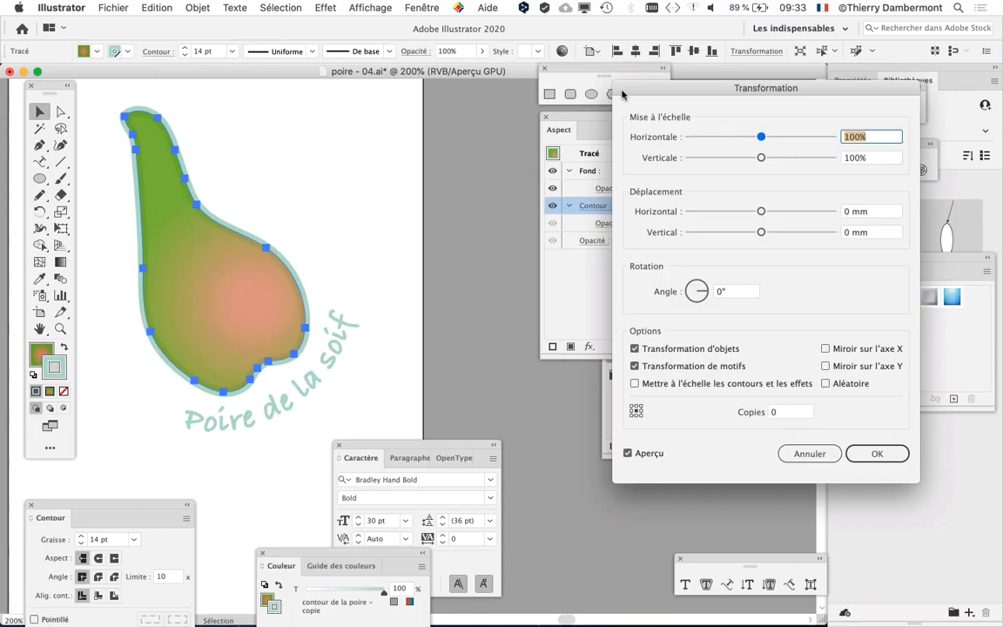
{"action": "left_click_drag", "start_coordinate": [622, 93], "coordinate": [403, 29]}
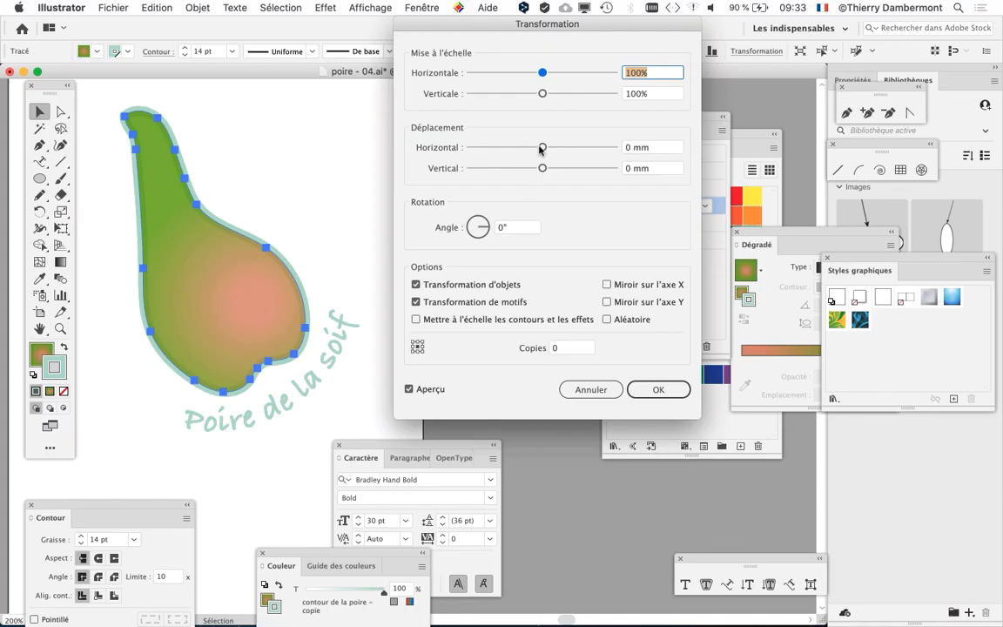
{"action": "left_click_drag", "start_coordinate": [541, 149], "coordinate": [552, 170]}
{"action": "left_click", "coordinate": [543, 168]}
{"action": "mouse_move", "coordinate": [546, 147]}
{"action": "left_mouse_down"}
{"action": "mouse_move", "coordinate": [539, 169]}
{"action": "mouse_move", "coordinate": [534, 148]}
{"action": "mouse_move", "coordinate": [548, 169]}
{"action": "mouse_move", "coordinate": [540, 147]}
{"action": "mouse_move", "coordinate": [548, 149]}
{"action": "left_mouse_up"}
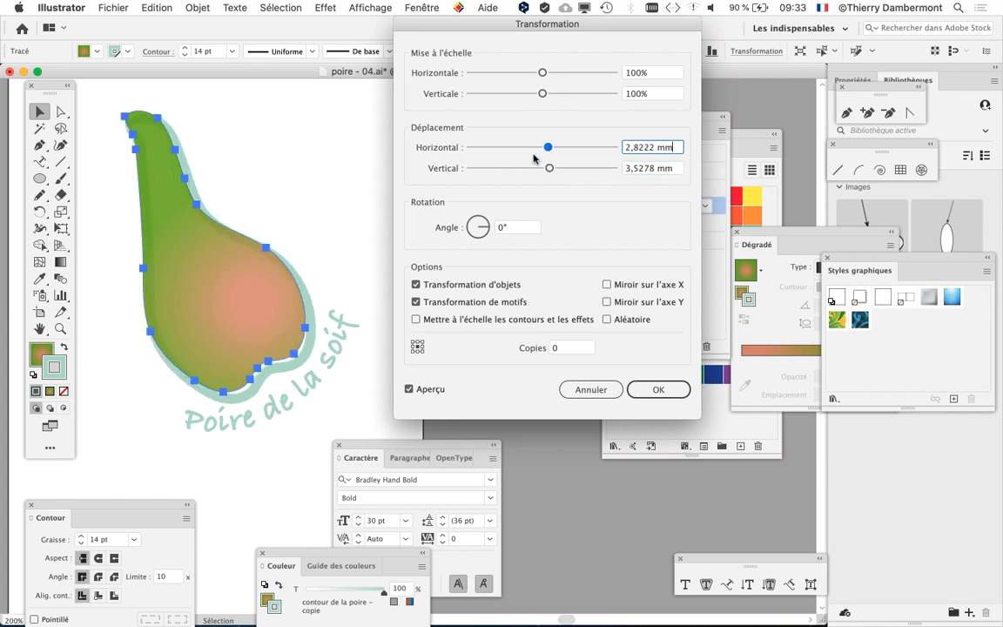
{"action": "left_click", "coordinate": [649, 392]}
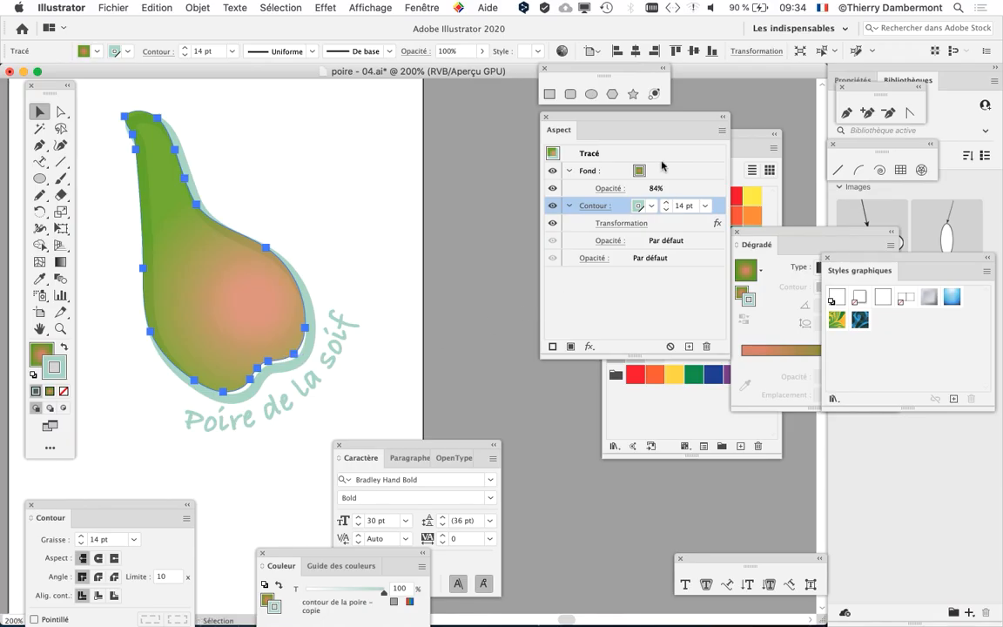
- Increase the weight of the pear's offset stroke to 27 pt and deselect the pear
{"action": "left_click_drag", "start_coordinate": [559, 127], "coordinate": [343, 133]}
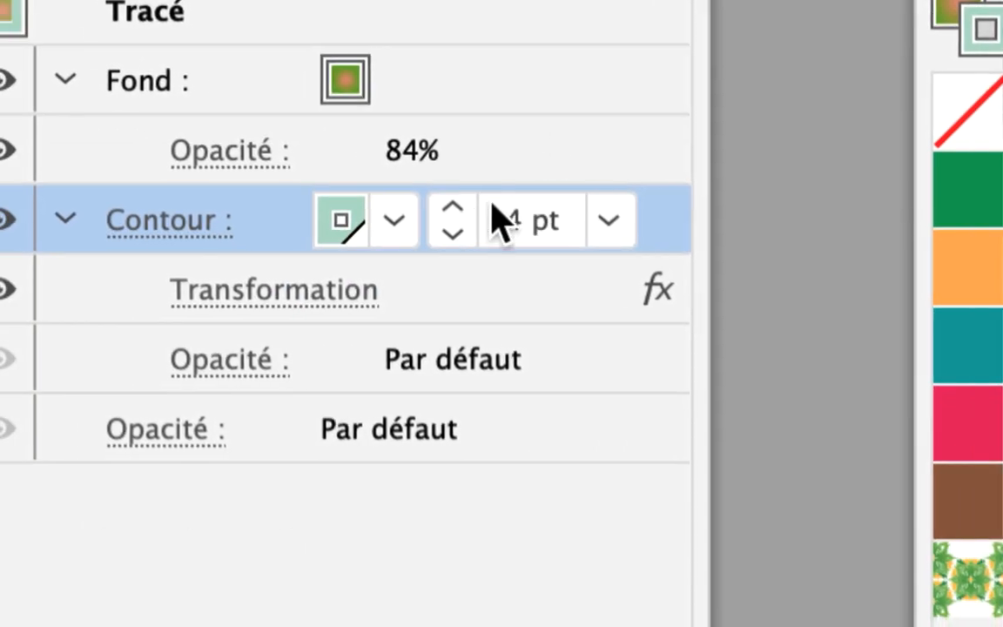
{"action": "left_click", "coordinate": [465, 204]}
{"action": "left_click", "coordinate": [464, 204]}
{"action": "left_click", "coordinate": [465, 204]}
{"action": "left_click", "coordinate": [465, 204]}
{"action": "left_click", "coordinate": [465, 204]}
{"action": "left_click", "coordinate": [464, 204]}
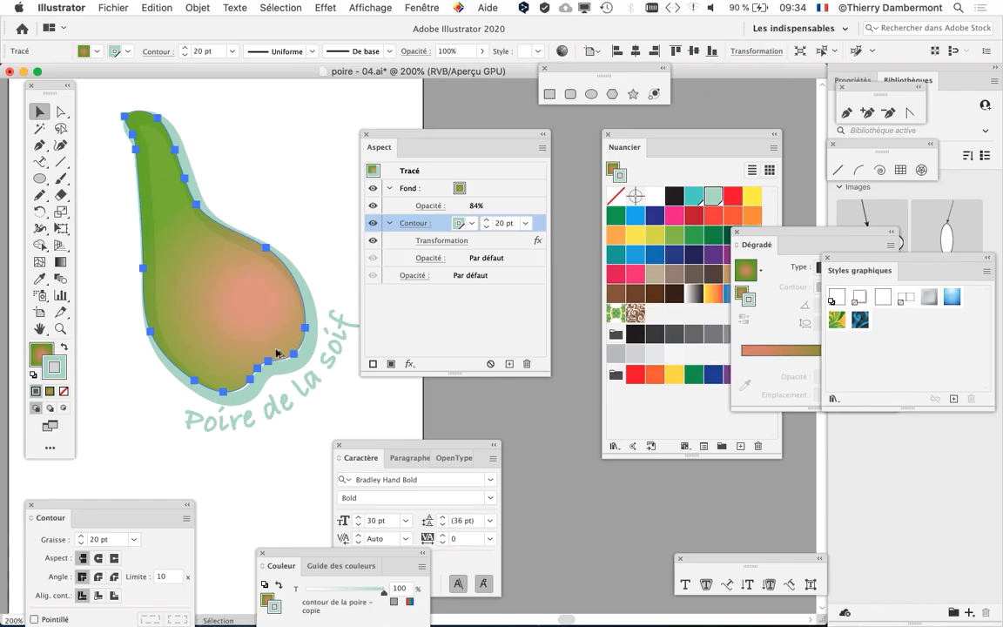
{"action": "scroll", "coordinate": [276, 376], "scroll_direction": "up", "scroll_amount": 3}
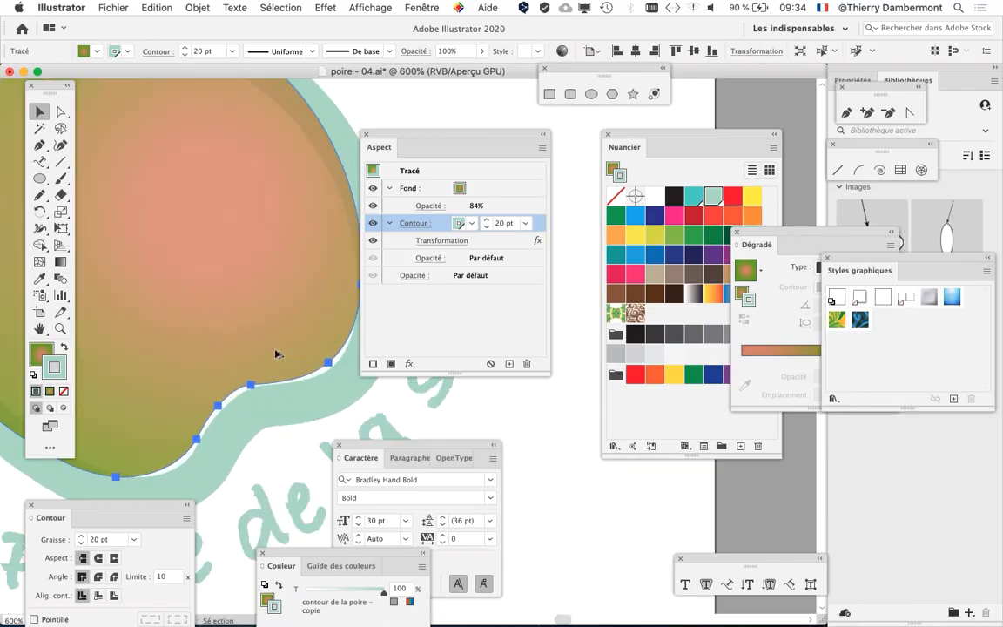
{"action": "left_click", "coordinate": [485, 219]}
{"action": "left_click", "coordinate": [485, 220]}
{"action": "left_click", "coordinate": [485, 220]}
{"action": "left_click", "coordinate": [484, 220]}
{"action": "left_click", "coordinate": [485, 220]}
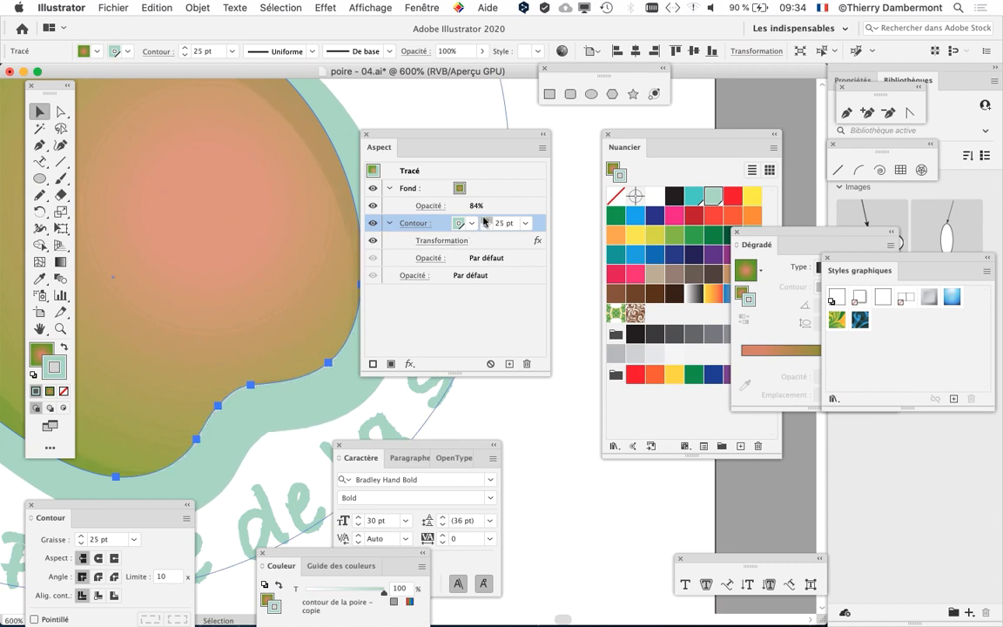
{"action": "left_click", "coordinate": [485, 220]}
{"action": "left_click", "coordinate": [485, 219]}
{"action": "left_click_drag", "start_coordinate": [432, 139], "coordinate": [569, 136]}
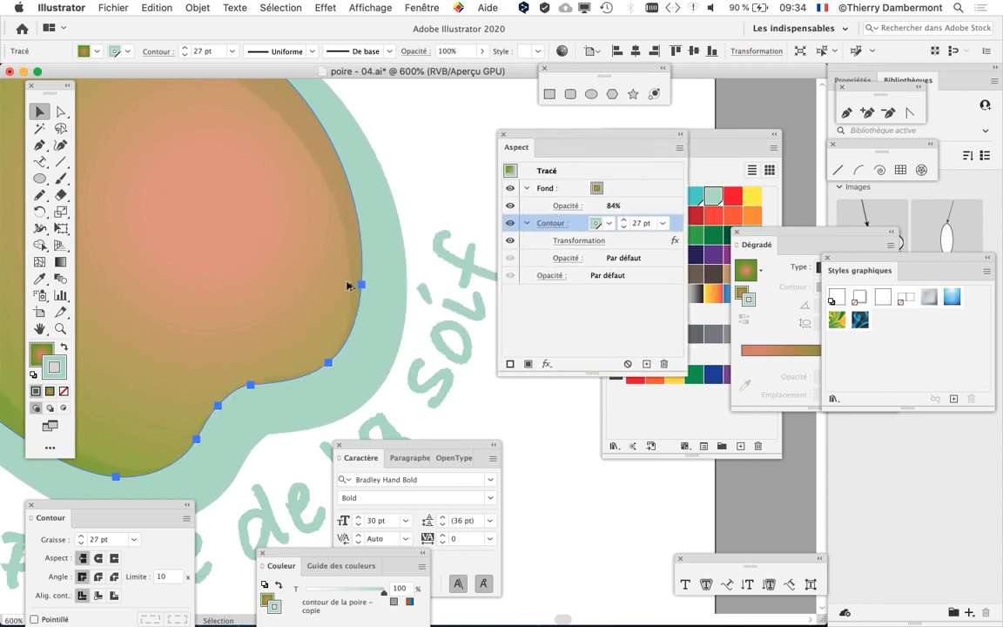
{"action": "scroll", "coordinate": [347, 285], "scroll_direction": "down", "scroll_amount": 2}
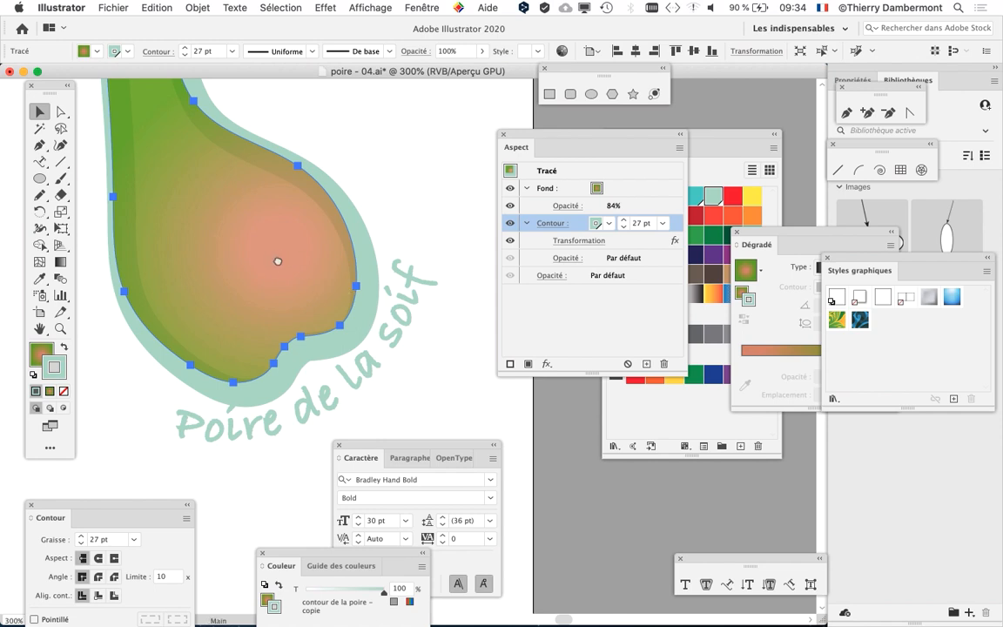
{"action": "scroll", "coordinate": [280, 278], "scroll_direction": "down", "scroll_amount": 2}
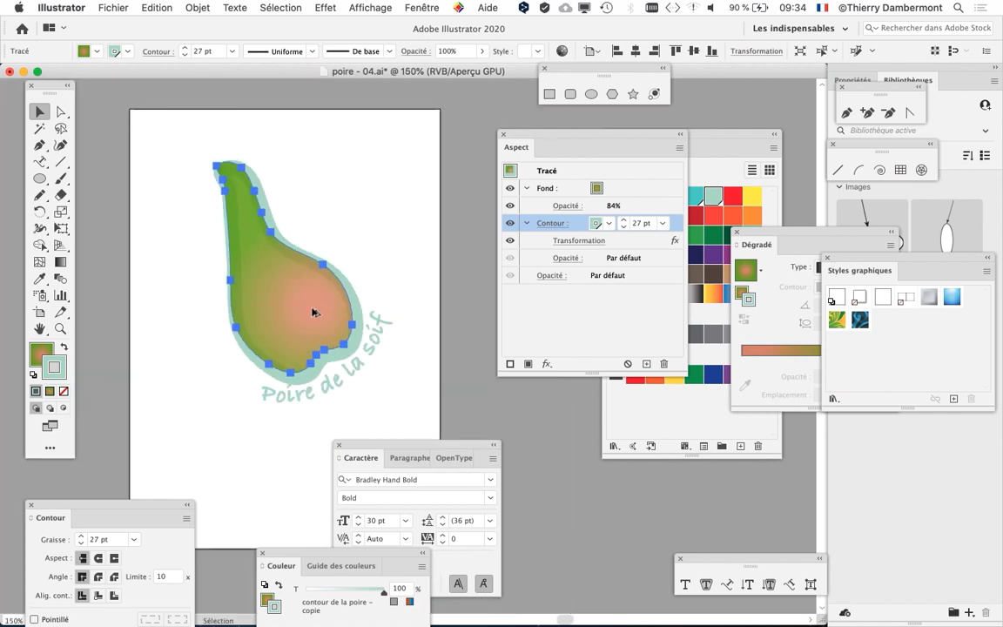
{"action": "left_click", "coordinate": [334, 211]}
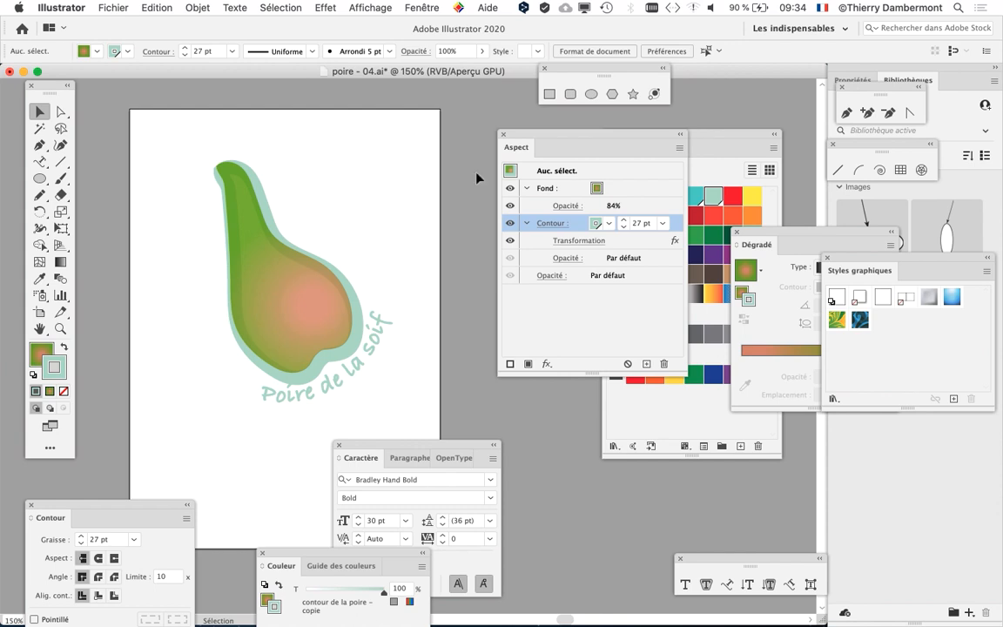
- Reselect the pear and edit its stroke's Transformation effect to move 2,4694 mm horizontally and 3,175 mm vertically
{"action": "left_click_drag", "start_coordinate": [538, 134], "coordinate": [441, 140]}
{"action": "left_click", "coordinate": [725, 135]}
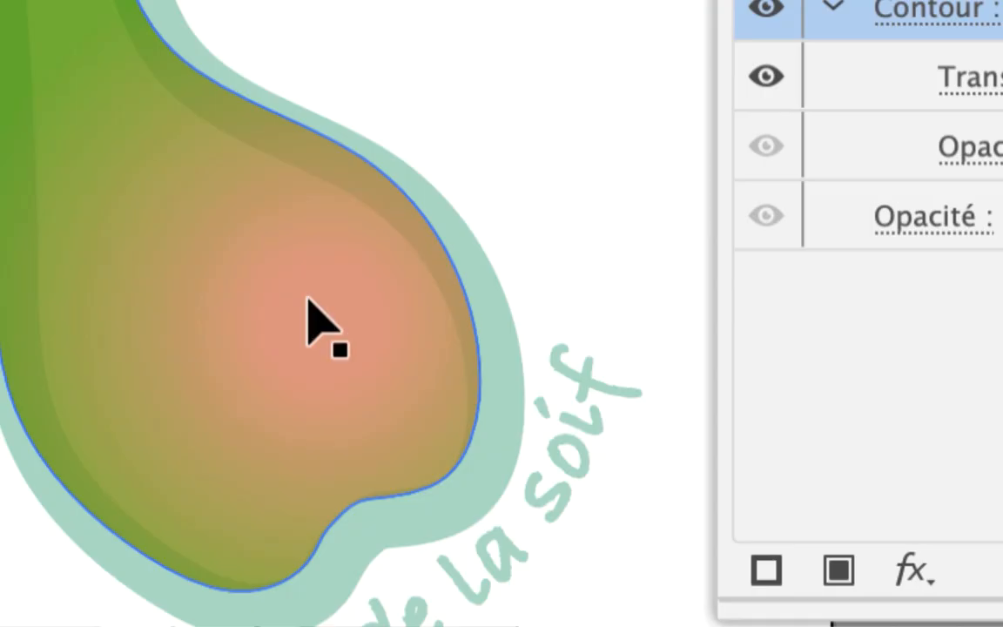
{"action": "left_click", "coordinate": [316, 300]}
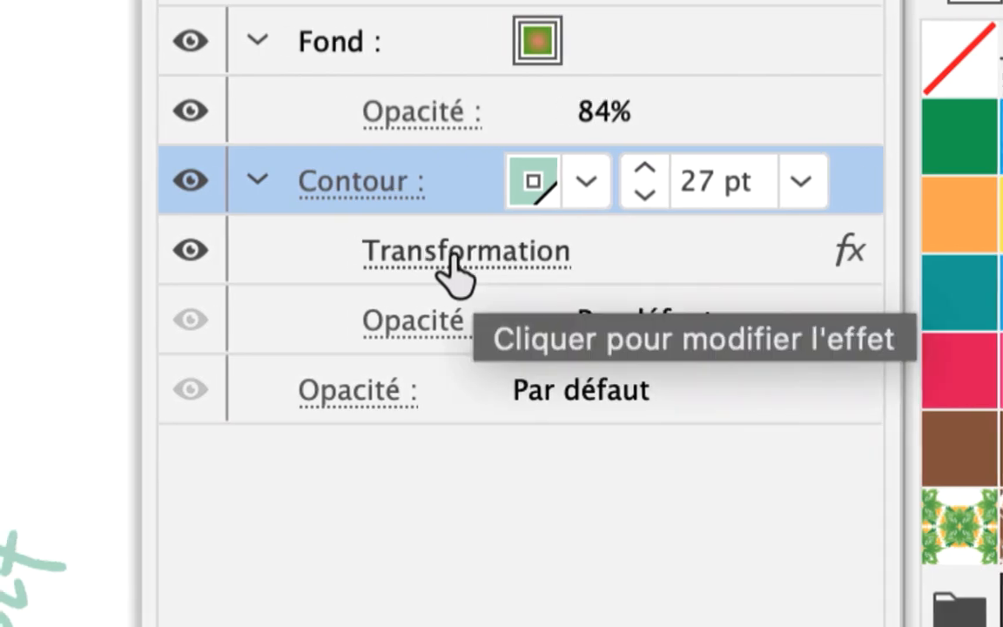
{"action": "left_click", "coordinate": [452, 253]}
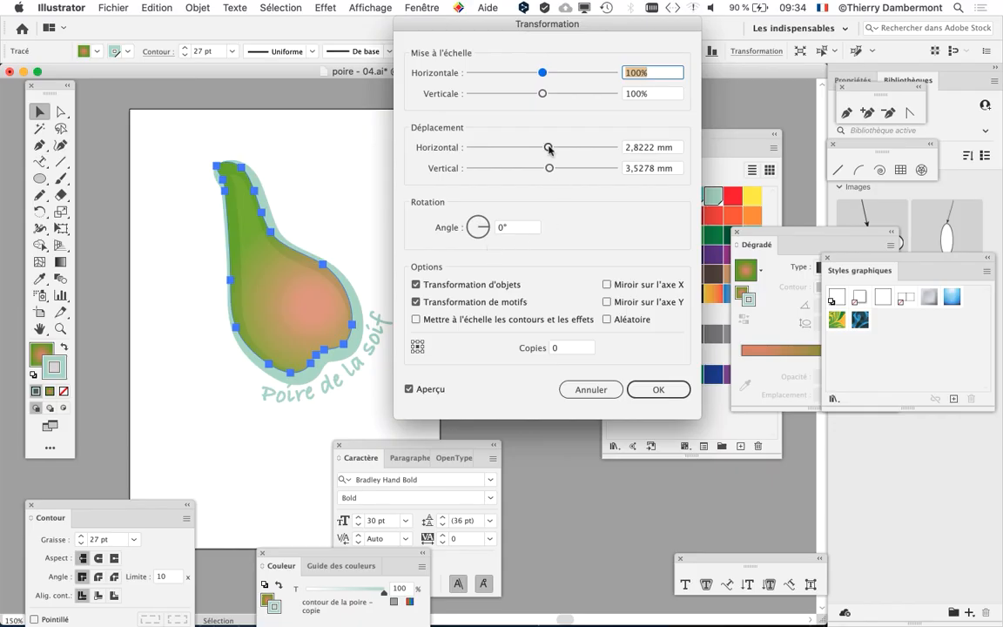
{"action": "mouse_move", "coordinate": [549, 146]}
{"action": "left_mouse_down"}
{"action": "mouse_move", "coordinate": [545, 169]}
{"action": "mouse_move", "coordinate": [550, 151]}
{"action": "left_mouse_up"}
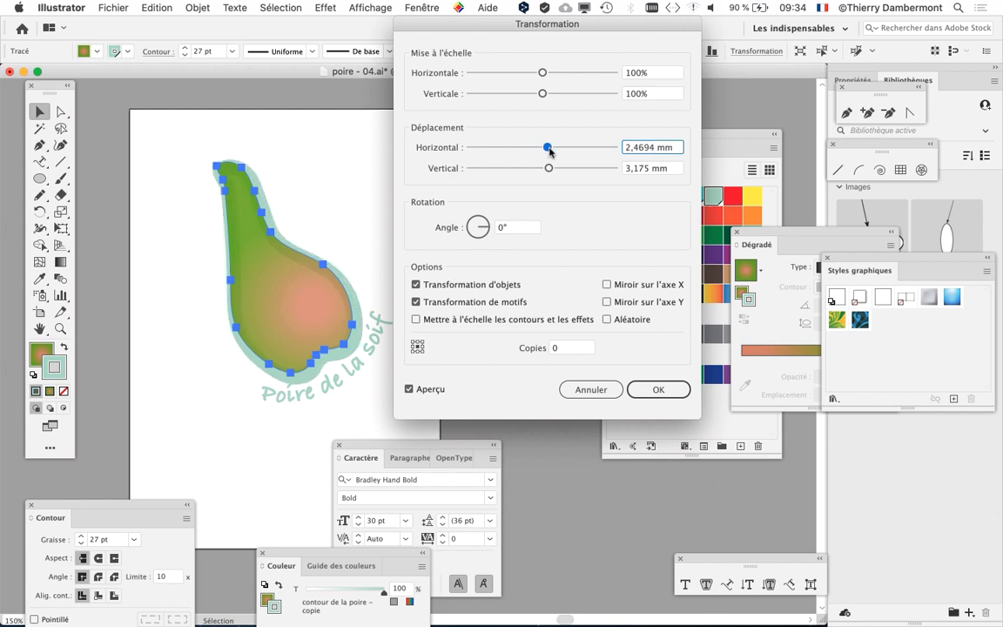
{"action": "left_click", "coordinate": [655, 387]}
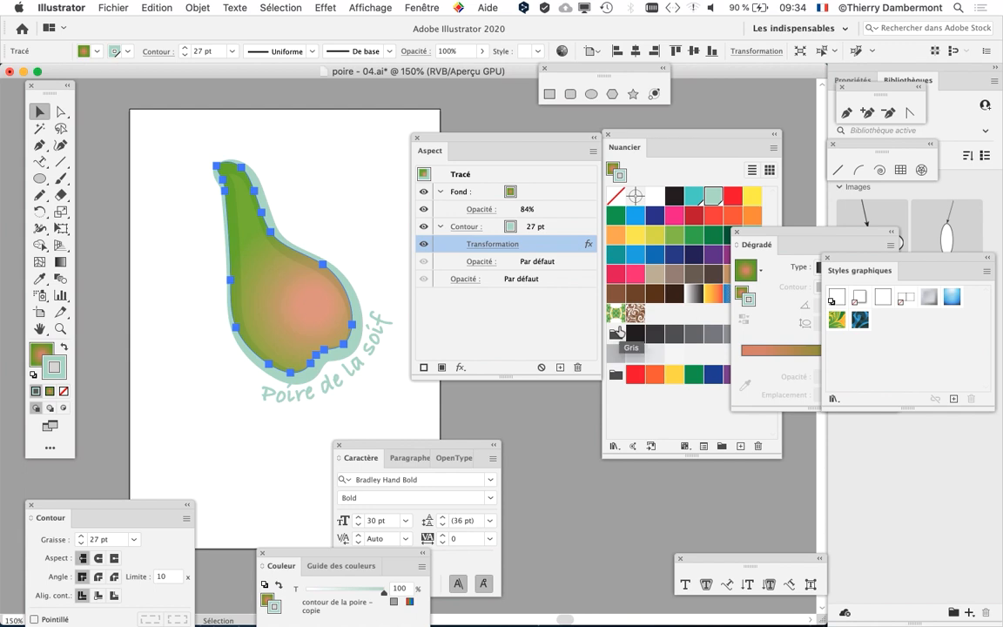
- Set the weight of the pear's stroke to 19 pt and deselect the artwork
{"action": "left_click", "coordinate": [538, 228]}
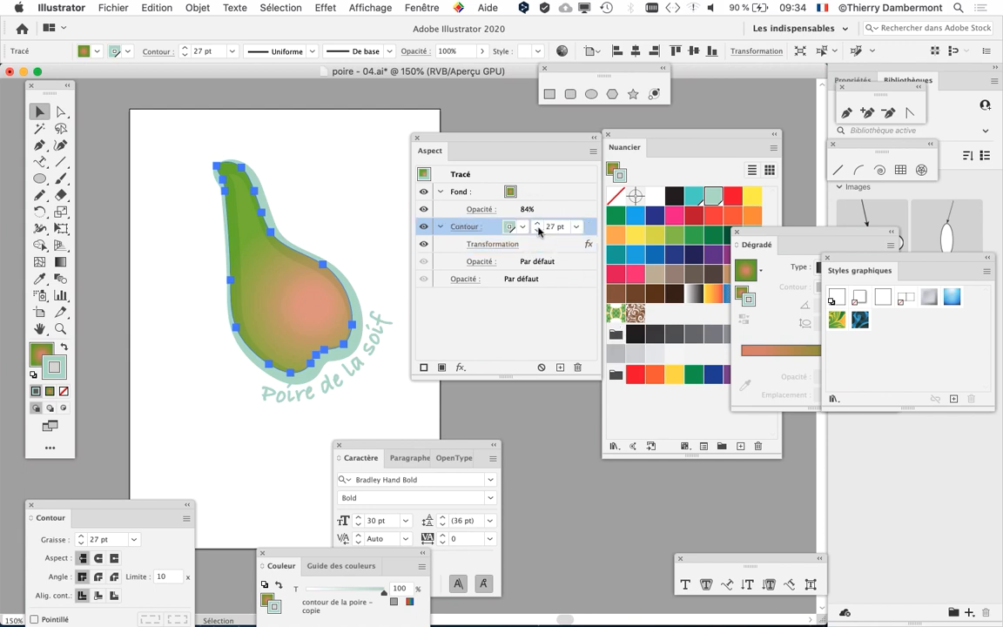
{"action": "left_click", "coordinate": [538, 231]}
{"action": "left_click", "coordinate": [538, 231]}
{"action": "left_click", "coordinate": [538, 231]}
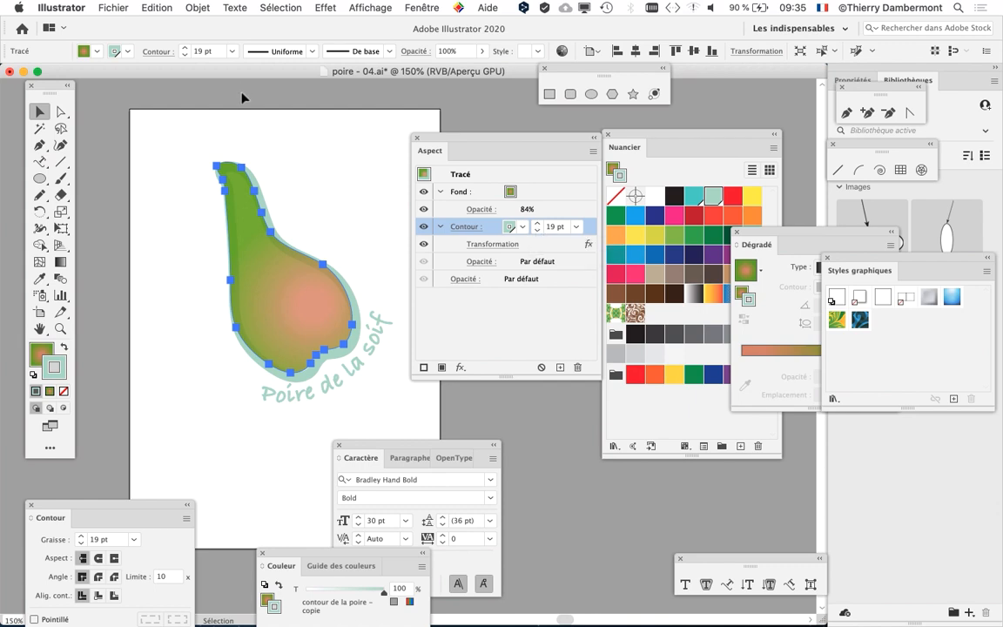
{"action": "left_click", "coordinate": [217, 81]}
- Save the document as an Adobe Illustrator (ai) file with a new version number in the "intro 2 illustrator" folder
{"action": "left_click", "coordinate": [112, 8]}
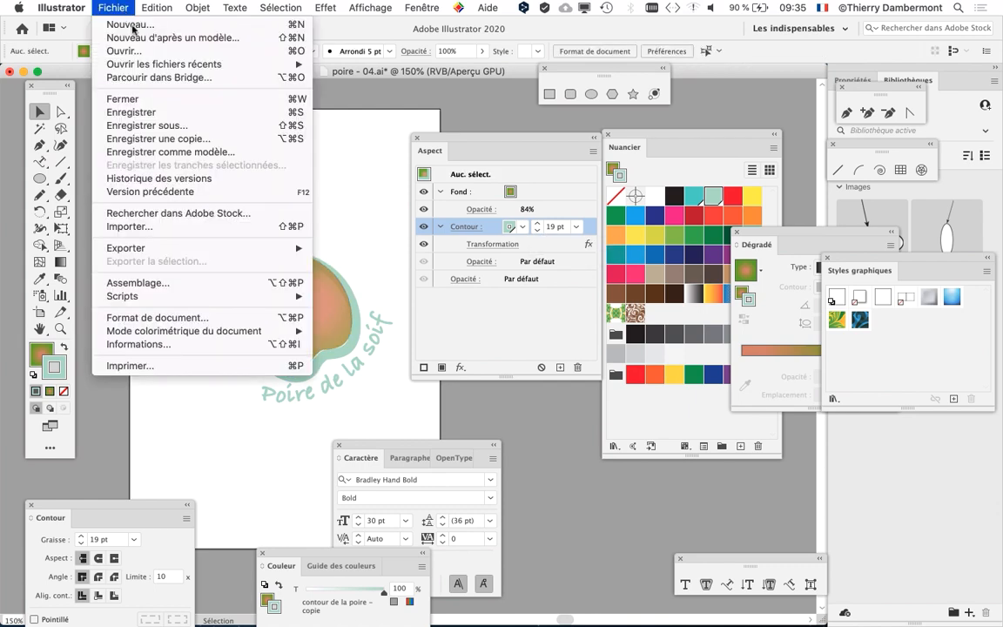
{"action": "left_click", "coordinate": [165, 128]}
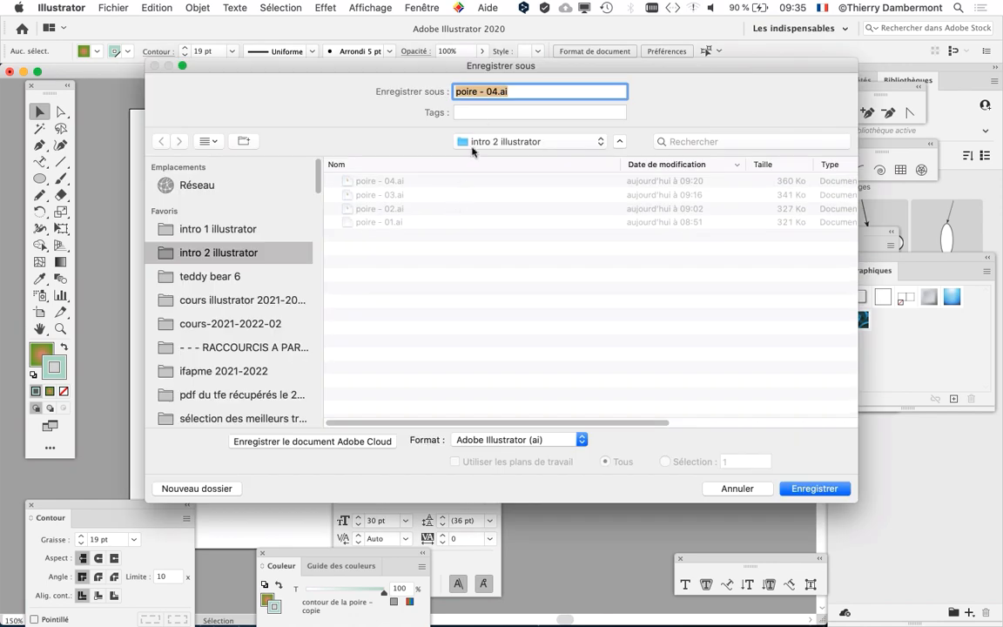
{"action": "left_click", "coordinate": [493, 93]}
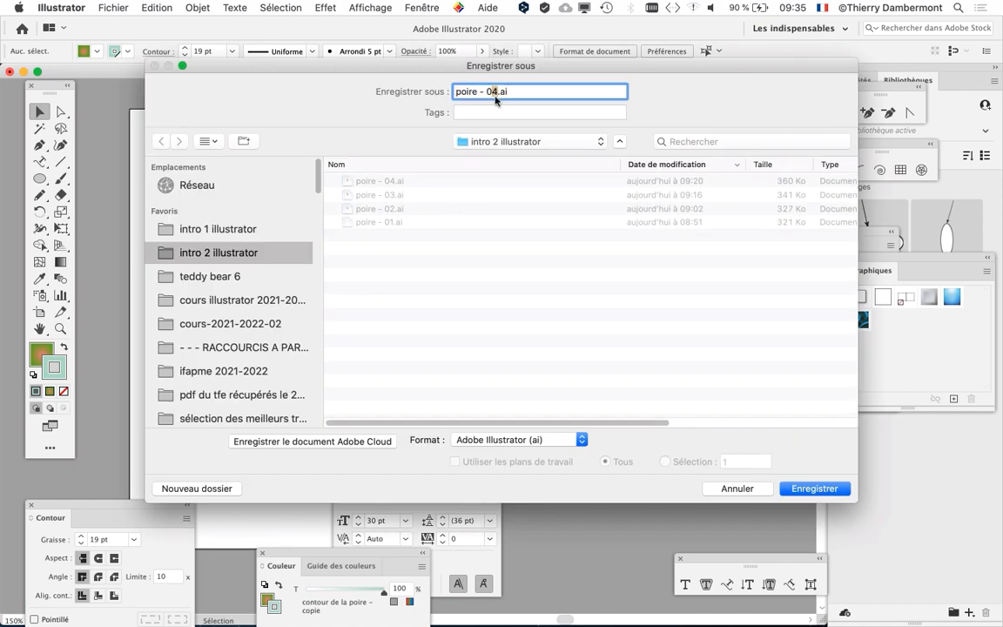
{"action": "key", "text": "Return"}
{"action": "left_click", "coordinate": [646, 458]}
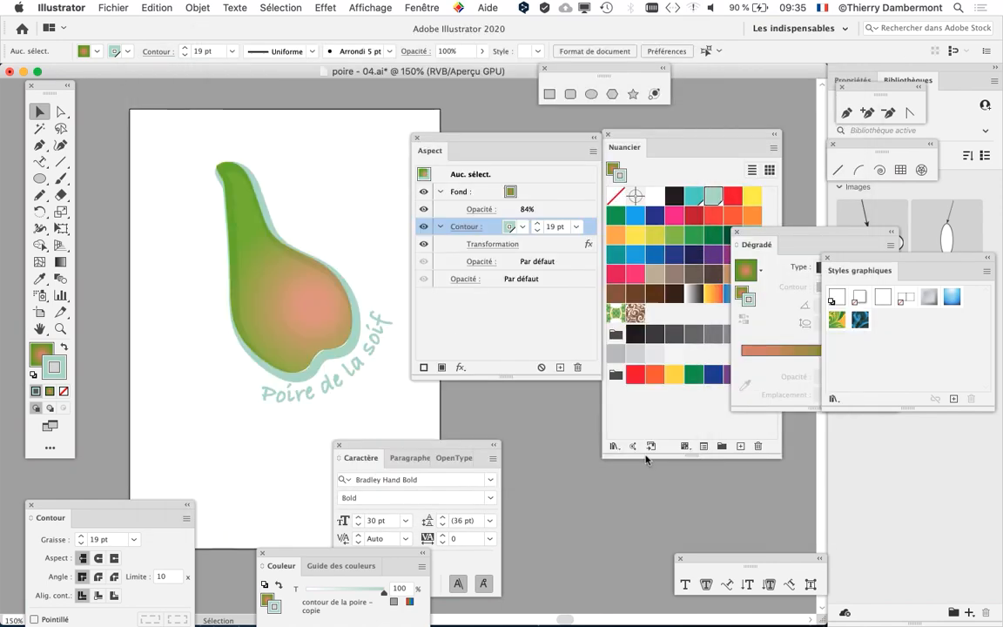
- Reselect the pear, set its stroke's Transformation effect to a vertical move of 2,1167 mm, and deselect the artwork
{"action": "left_click", "coordinate": [305, 238]}
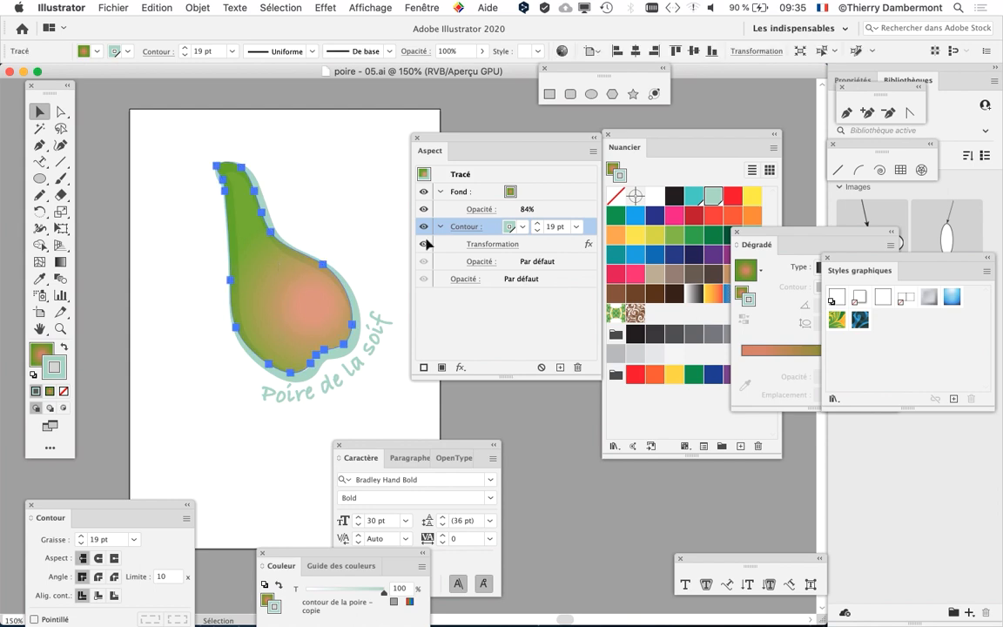
{"action": "left_click", "coordinate": [479, 244]}
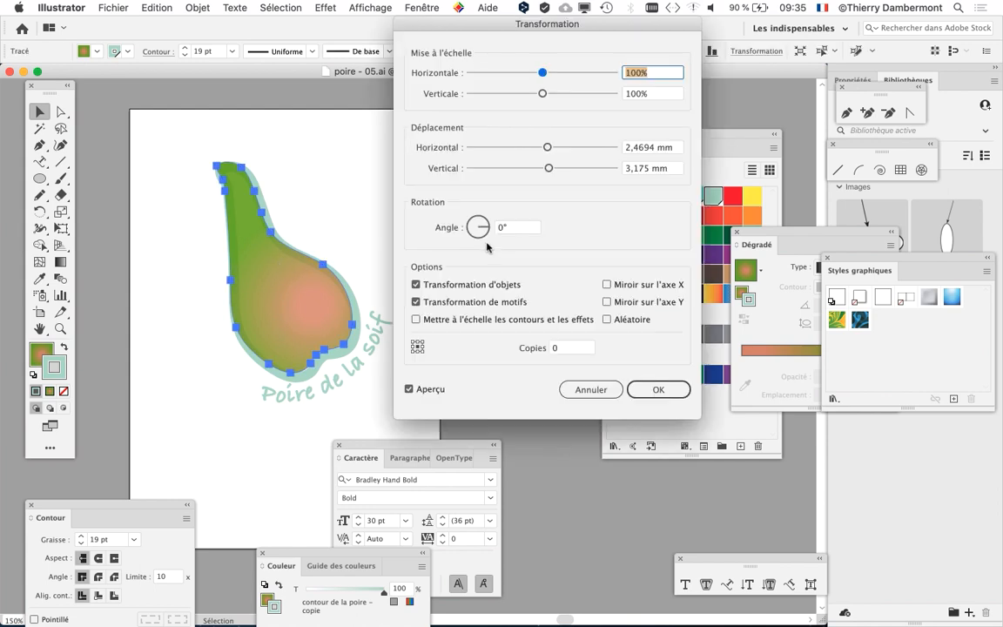
{"action": "left_click", "coordinate": [548, 169]}
{"action": "left_click_drag", "start_coordinate": [548, 171], "coordinate": [546, 170]}
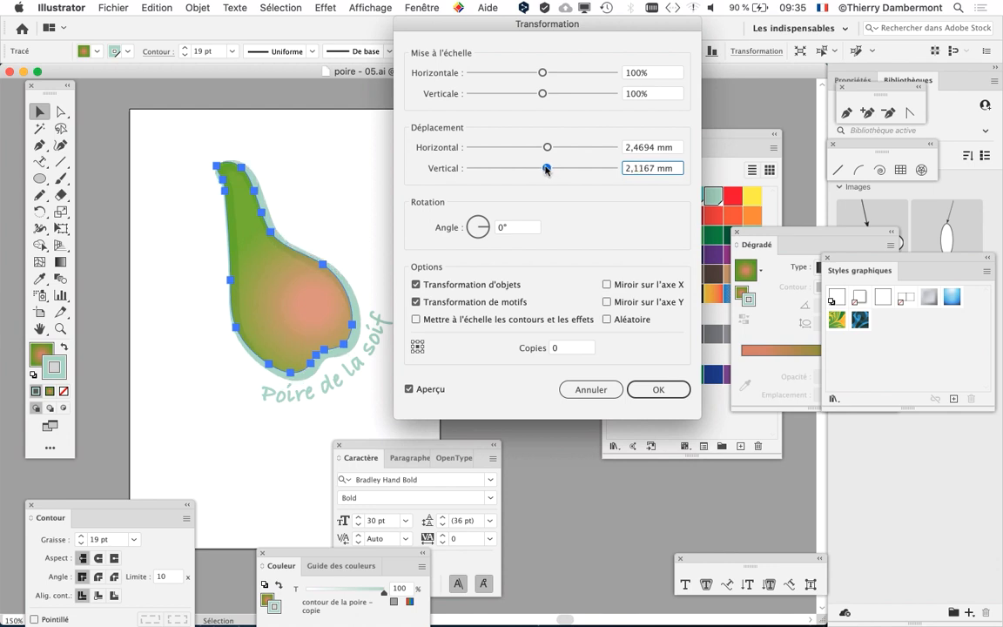
{"action": "key", "text": "Return"}
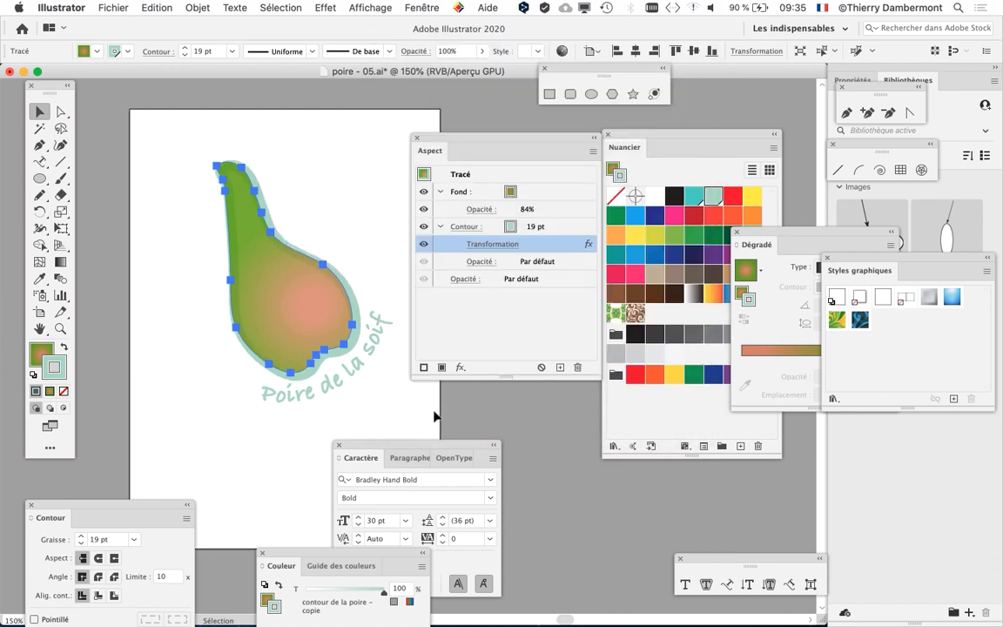
{"action": "left_click", "coordinate": [381, 423]}
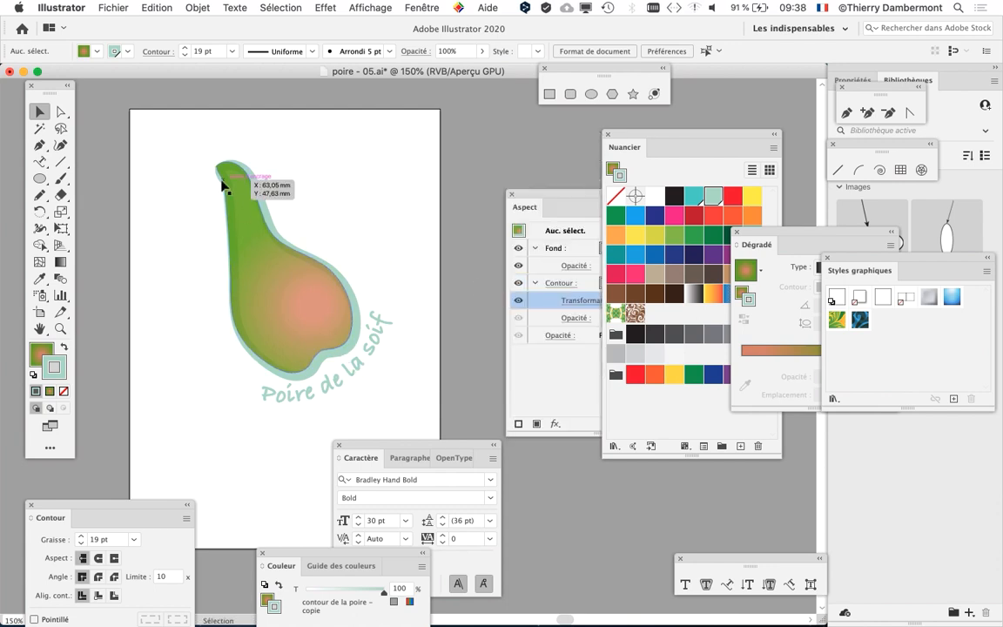
- Hide the open panels around the enlarged pear tip and display the Calques panel
{"action": "scroll", "coordinate": [217, 175], "scroll_direction": "up", "scroll_amount": 2}
{"action": "scroll", "coordinate": [217, 175], "scroll_direction": "up", "scroll_amount": 1}
{"action": "left_click_drag", "start_coordinate": [247, 217], "coordinate": [297, 264]}
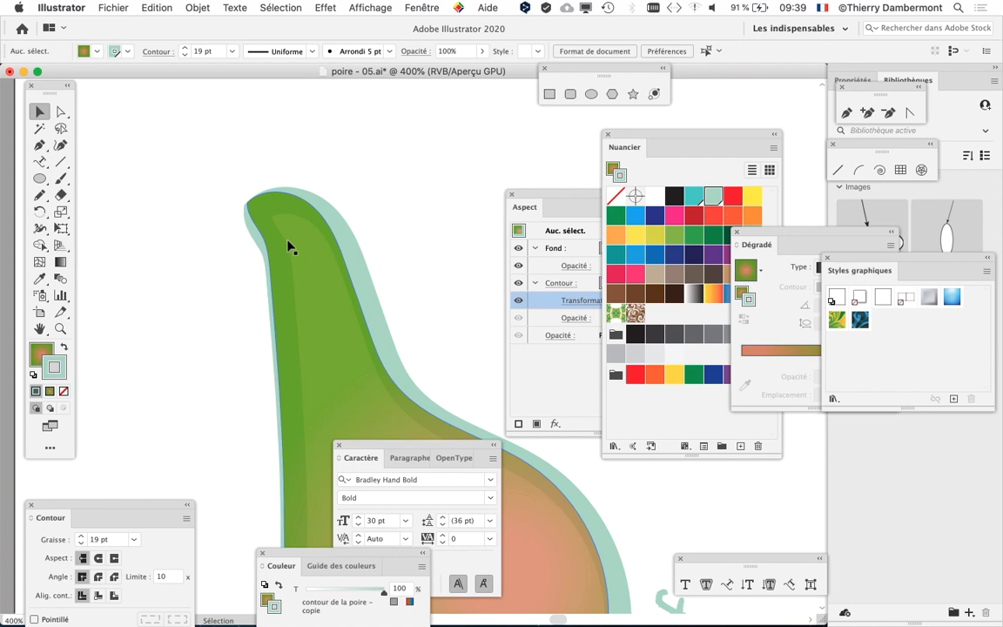
{"action": "key", "text": "shift+Tab"}
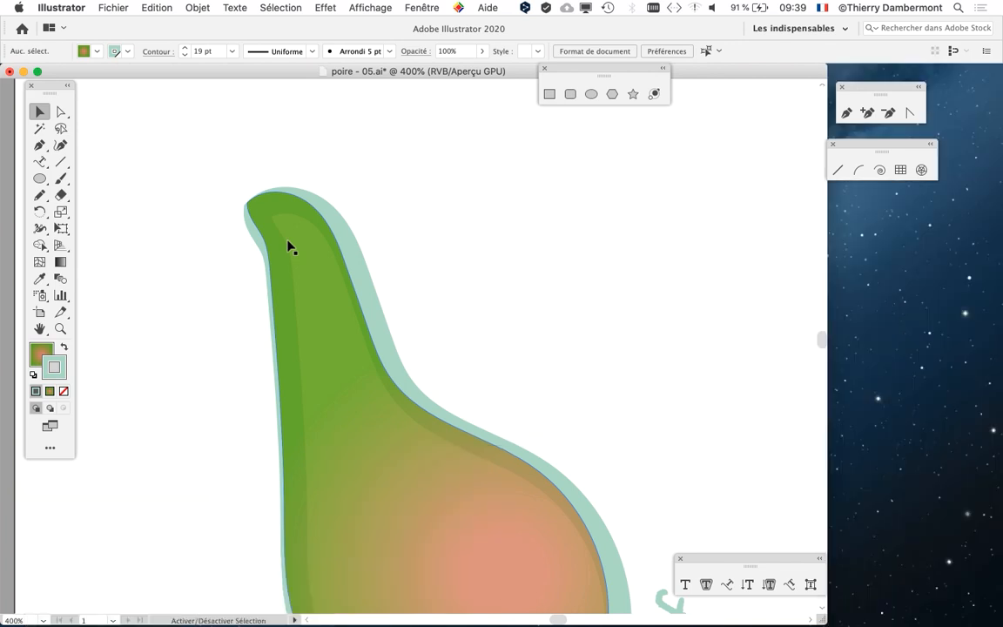
{"action": "left_click", "coordinate": [420, 8]}
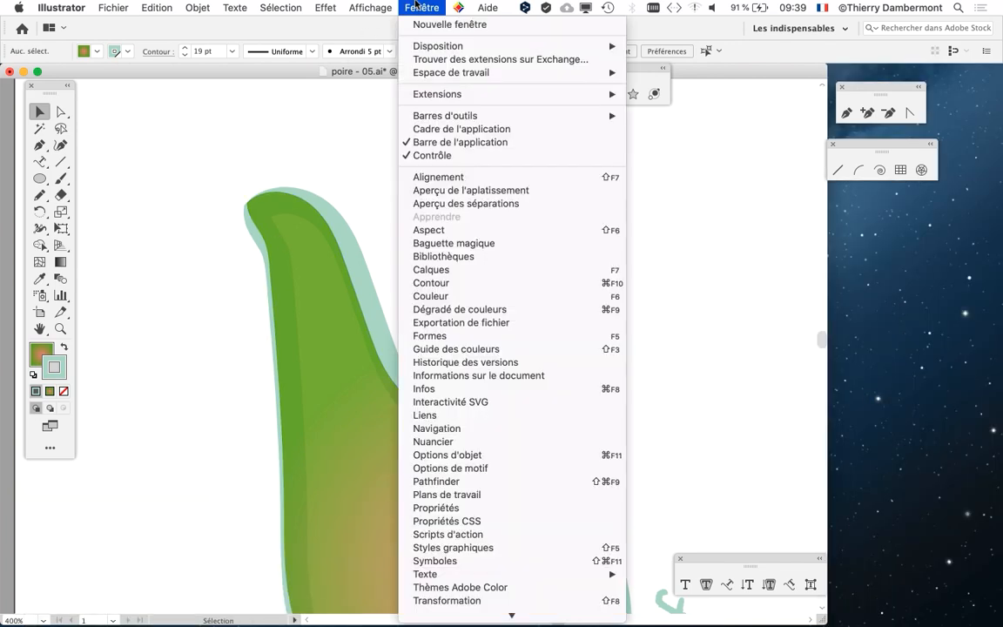
{"action": "left_click", "coordinate": [431, 269]}
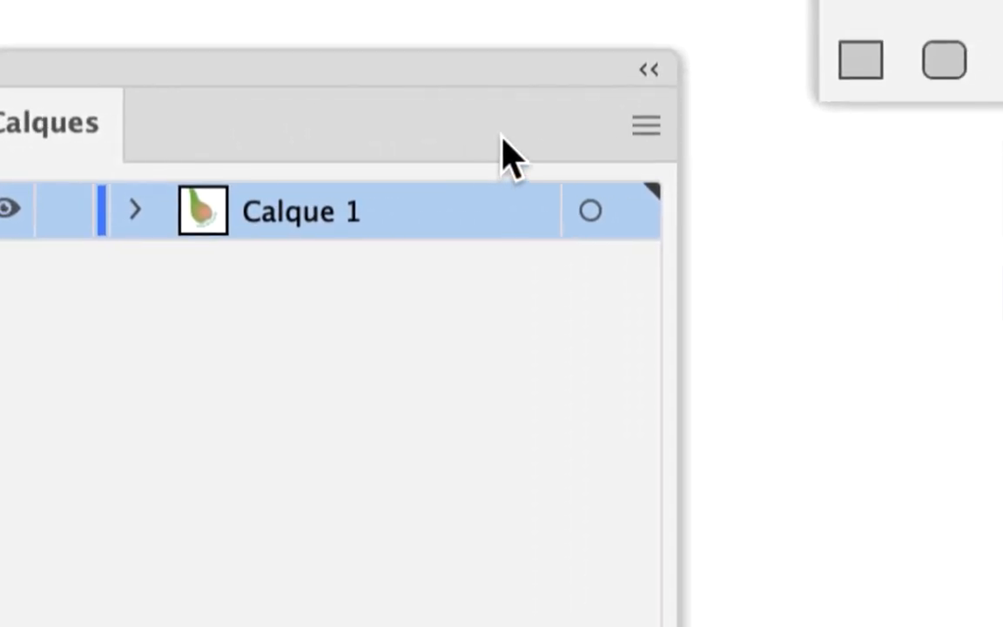
- Give the Calques panel rows a larger custom size through the Autre row-size option in the panel options
{"action": "left_click", "coordinate": [532, 133]}
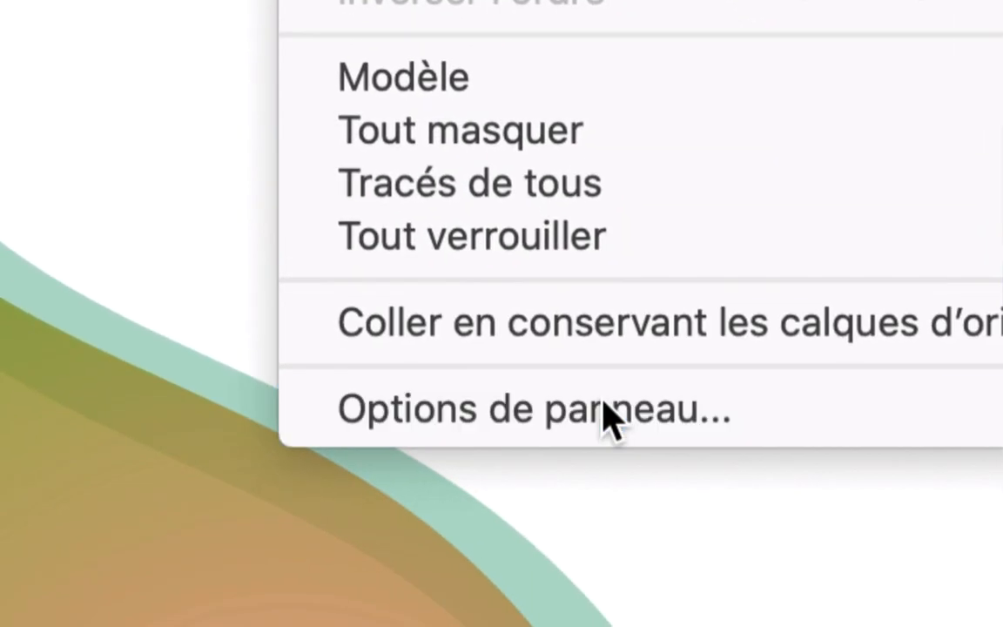
{"action": "left_click", "coordinate": [605, 416]}
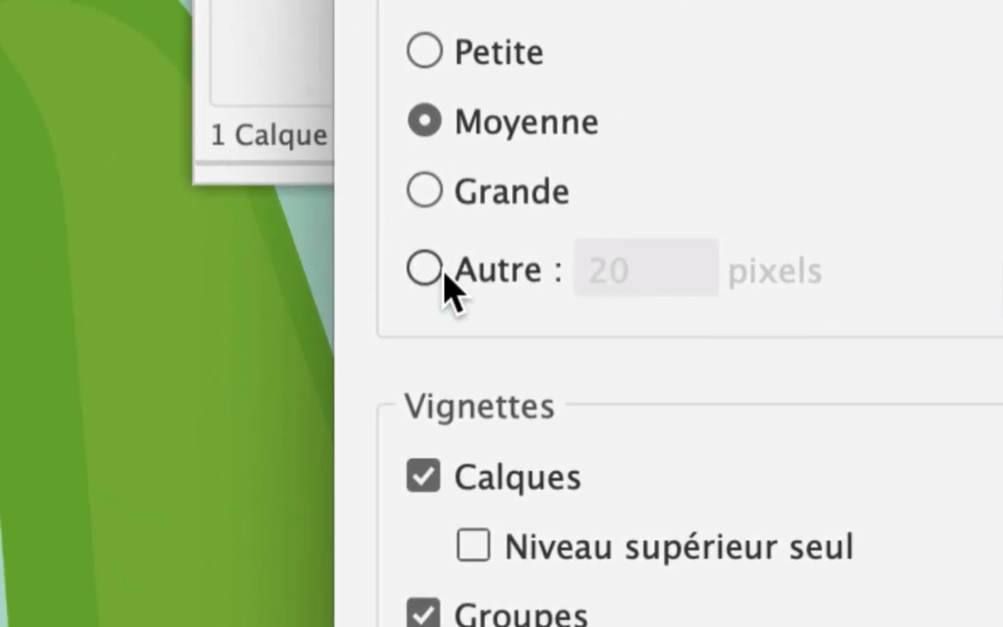
{"action": "left_click", "coordinate": [440, 275]}
{"action": "double_click", "coordinate": [485, 278]}
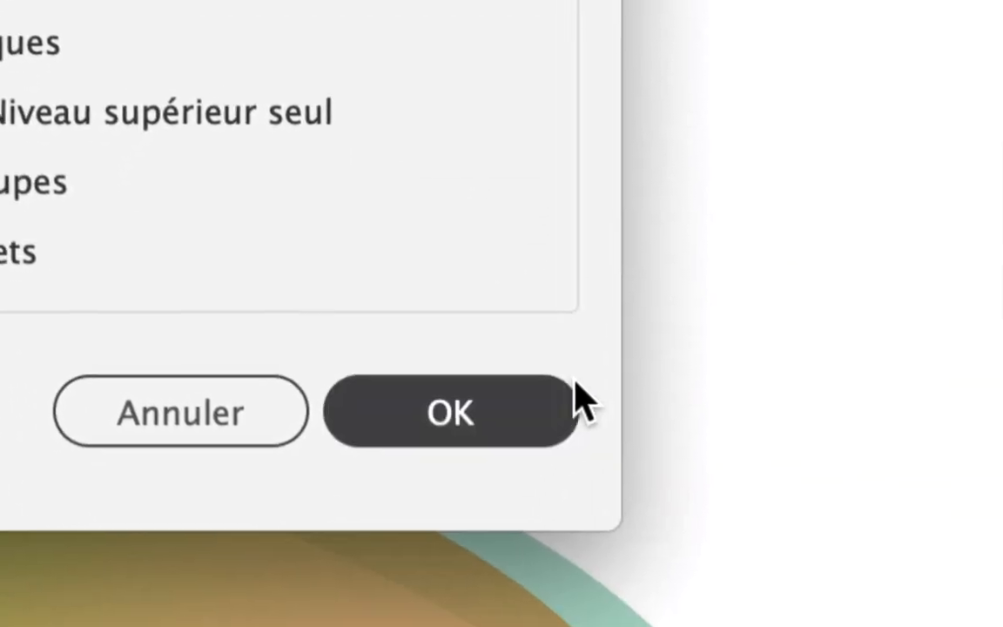
{"action": "left_click", "coordinate": [569, 383]}
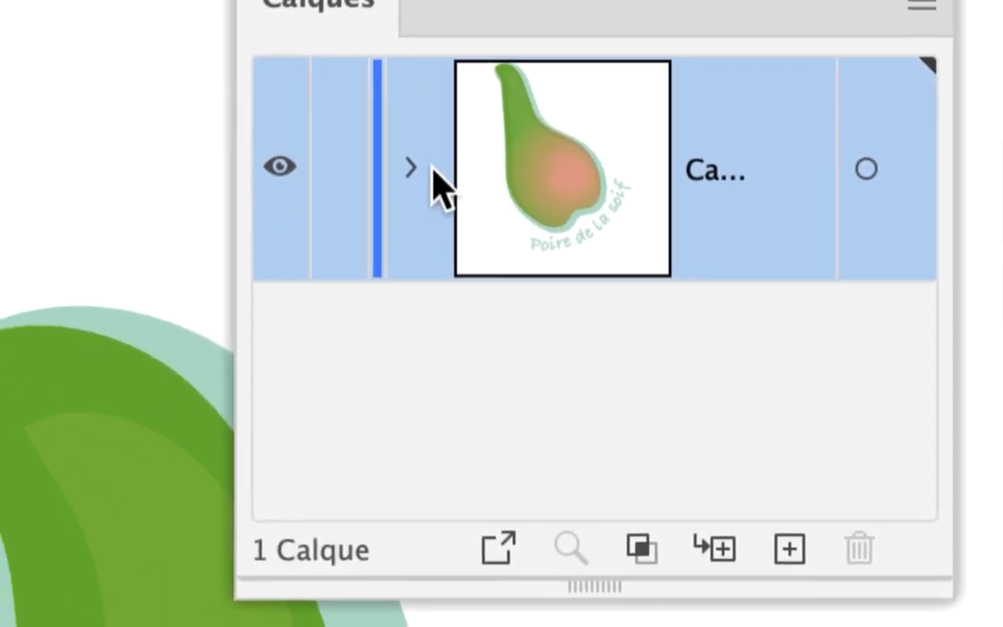
- Expand Calque 1, lengthen the Calques panel to show its contents, and lock the pear path
{"action": "left_click", "coordinate": [412, 169]}
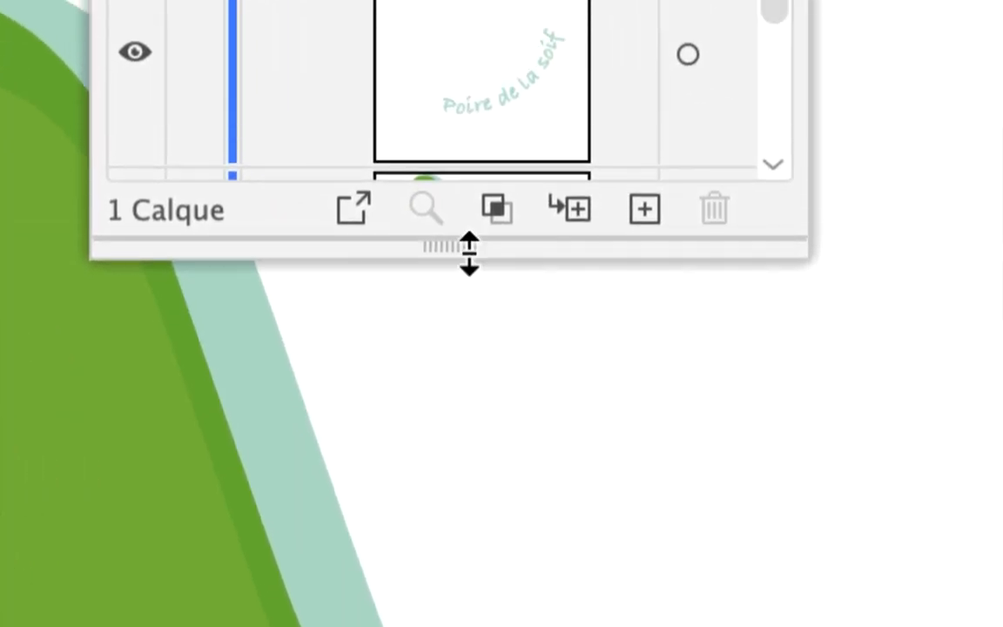
{"action": "left_click_drag", "start_coordinate": [469, 270], "coordinate": [477, 401]}
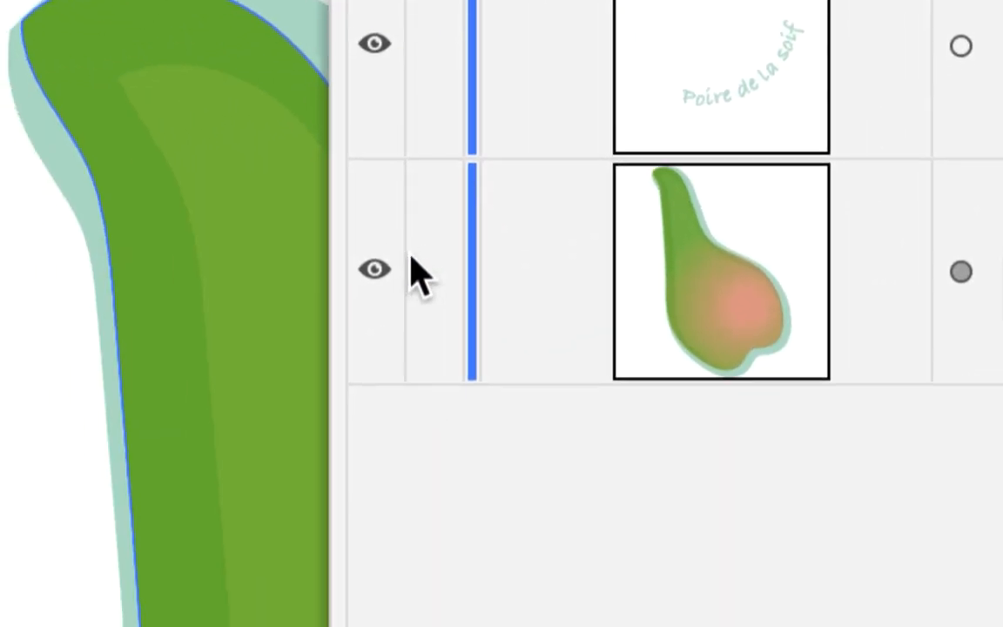
{"action": "left_click", "coordinate": [434, 270]}
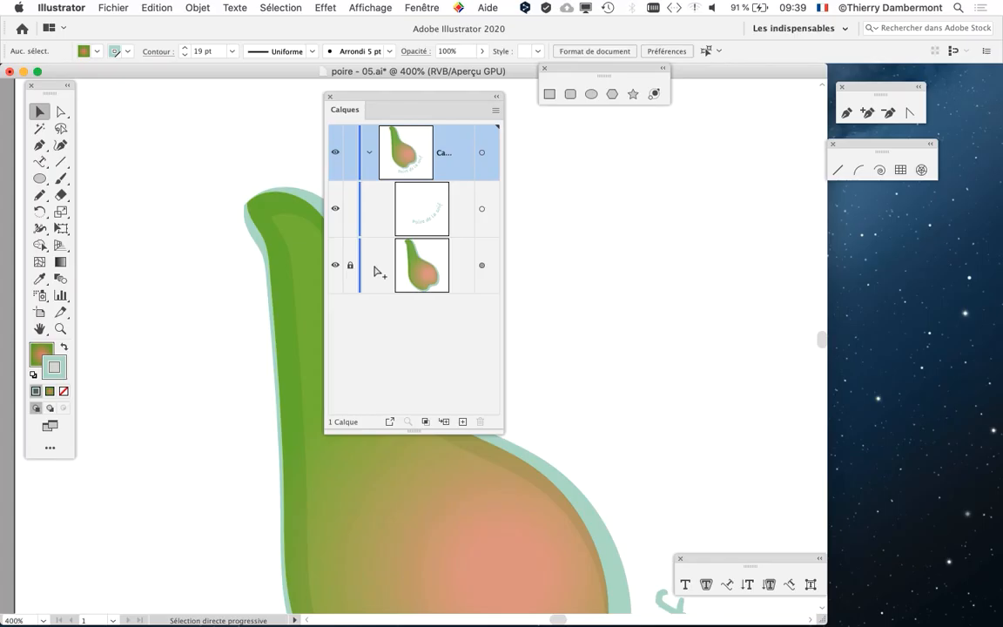
- Move the Calques panel clear of the pear, reposition the tool palette, and activate the Pen tool
{"action": "left_click_drag", "start_coordinate": [409, 96], "coordinate": [651, 157]}
{"action": "scroll", "coordinate": [454, 289], "scroll_direction": "up", "scroll_amount": 3}
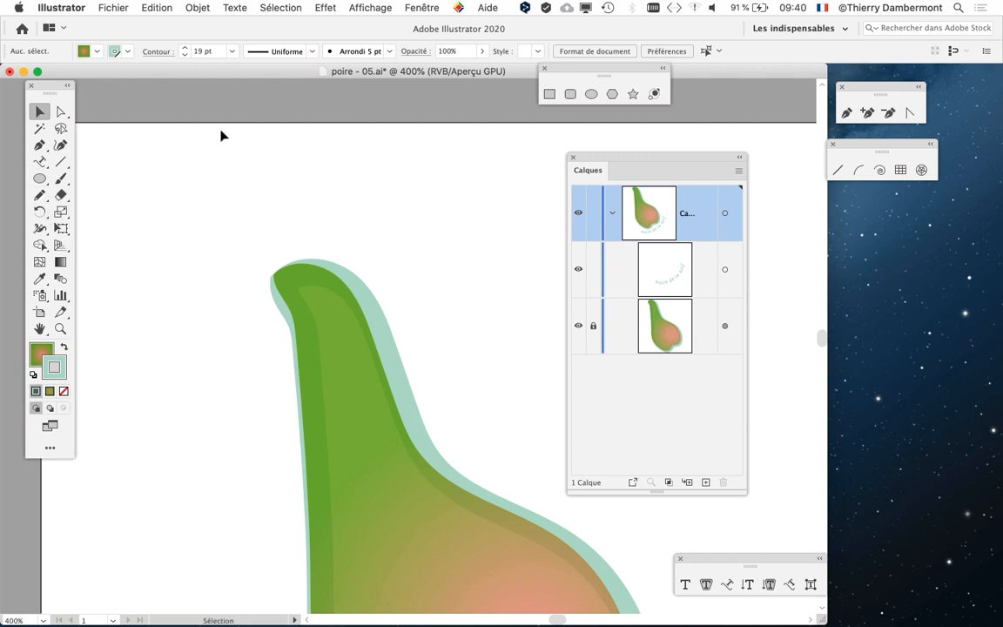
{"action": "left_click_drag", "start_coordinate": [53, 87], "coordinate": [58, 114]}
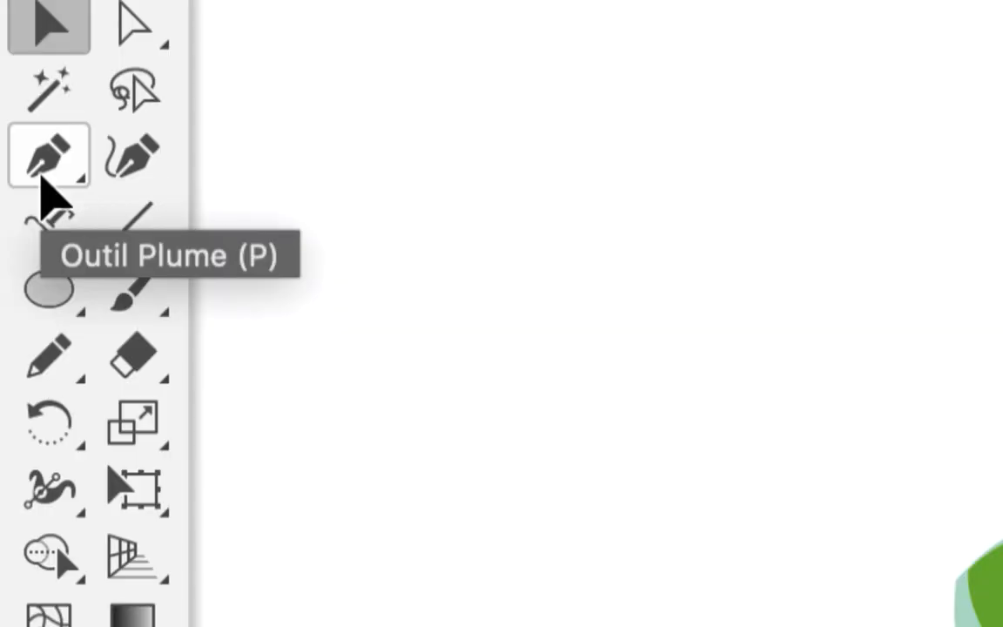
{"action": "left_click", "coordinate": [49, 174]}
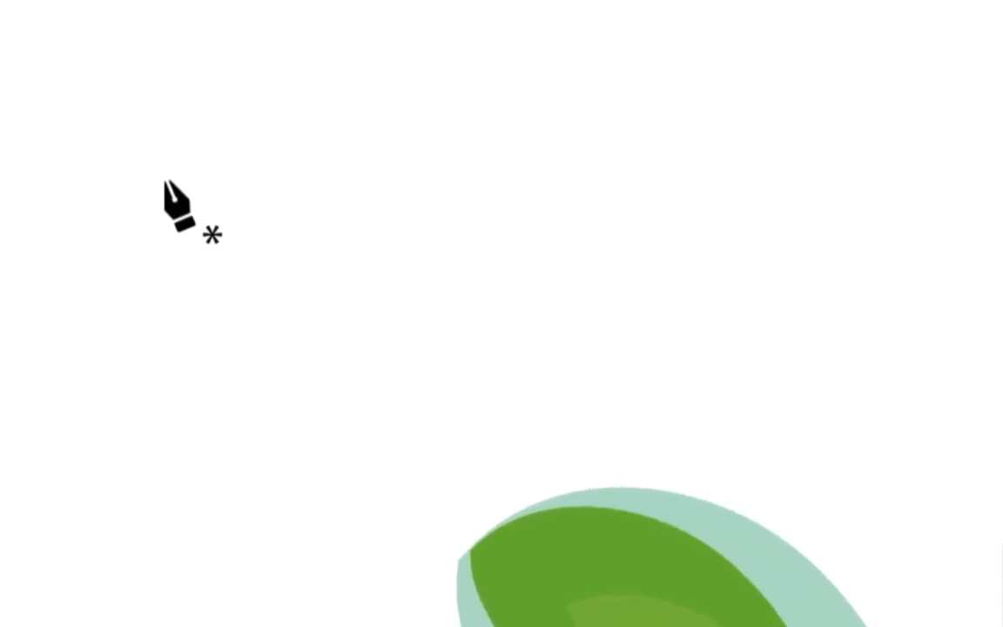
{"action": "key", "text": "Caps_Lock"}
{"action": "key", "text": "Caps_Lock"}
{"action": "key", "text": "Caps_Lock"}
{"action": "key", "text": "Caps_Lock"}
{"action": "key", "text": "super"}
{"action": "key", "text": "super+alt"}
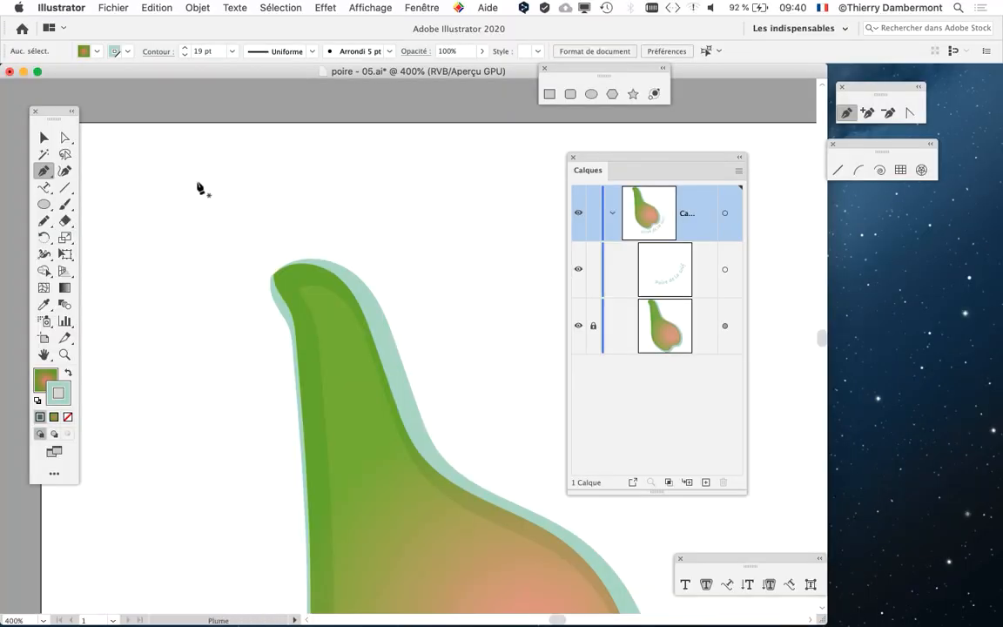
- Display the keyboard viewer to examine the Caps Lock key and modifier keys, and close it
{"action": "left_click", "coordinate": [822, 7]}
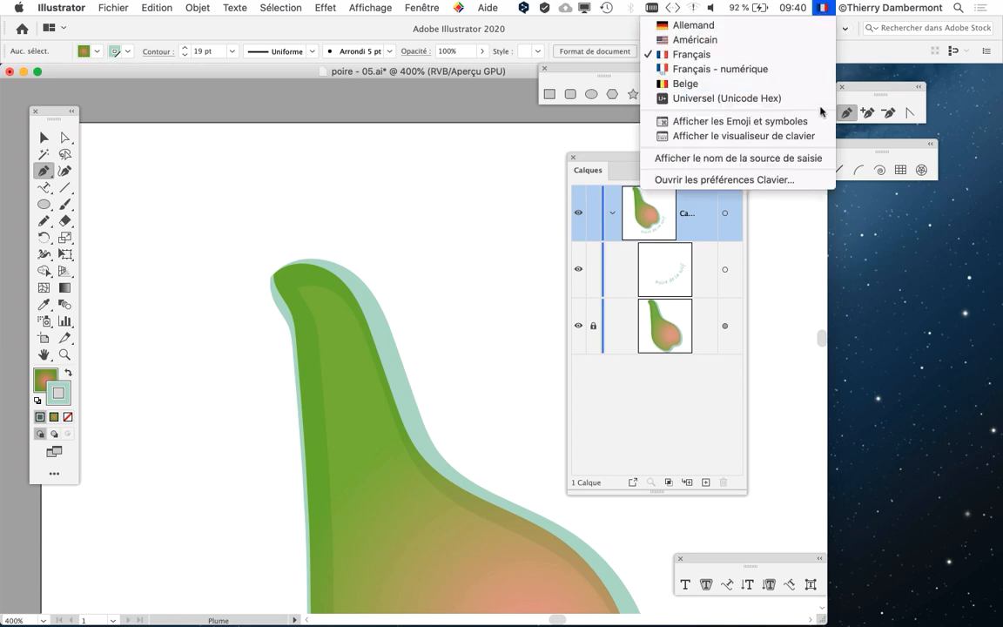
{"action": "left_click", "coordinate": [766, 136]}
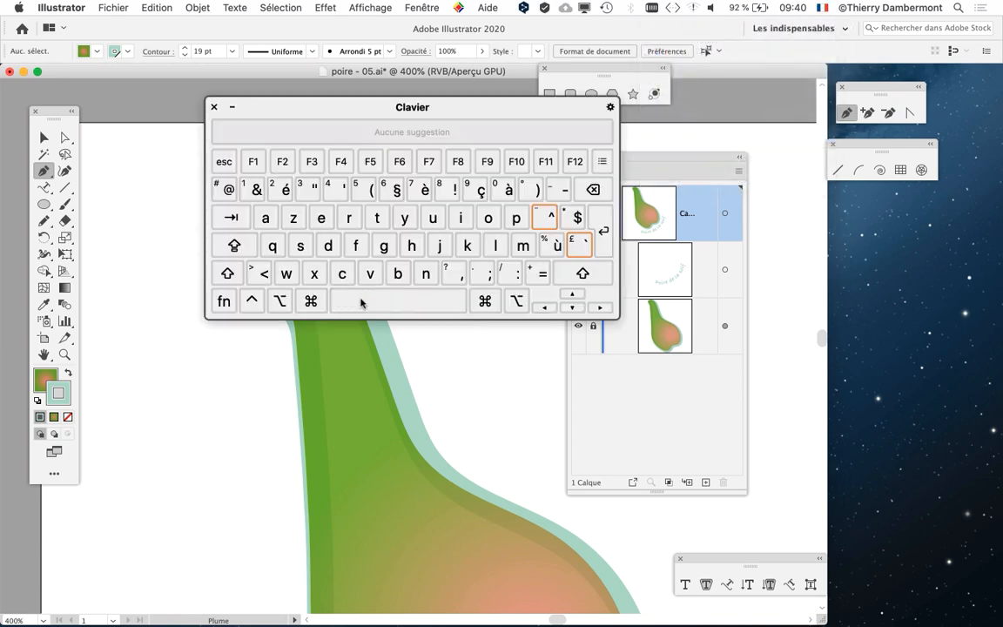
{"action": "key", "text": "alt+super+8"}
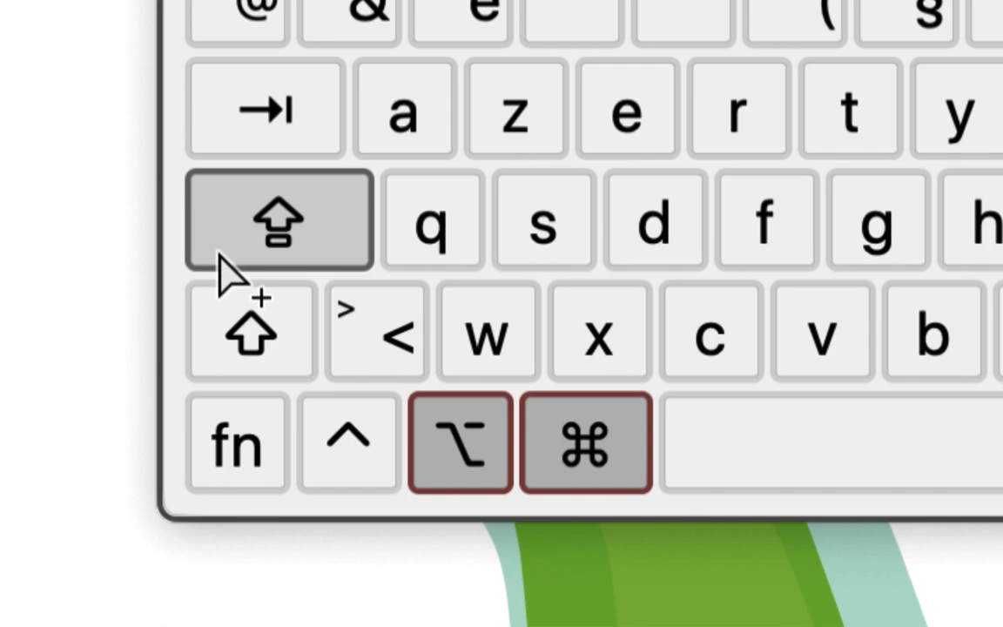
{"action": "key", "text": "alt+super+8"}
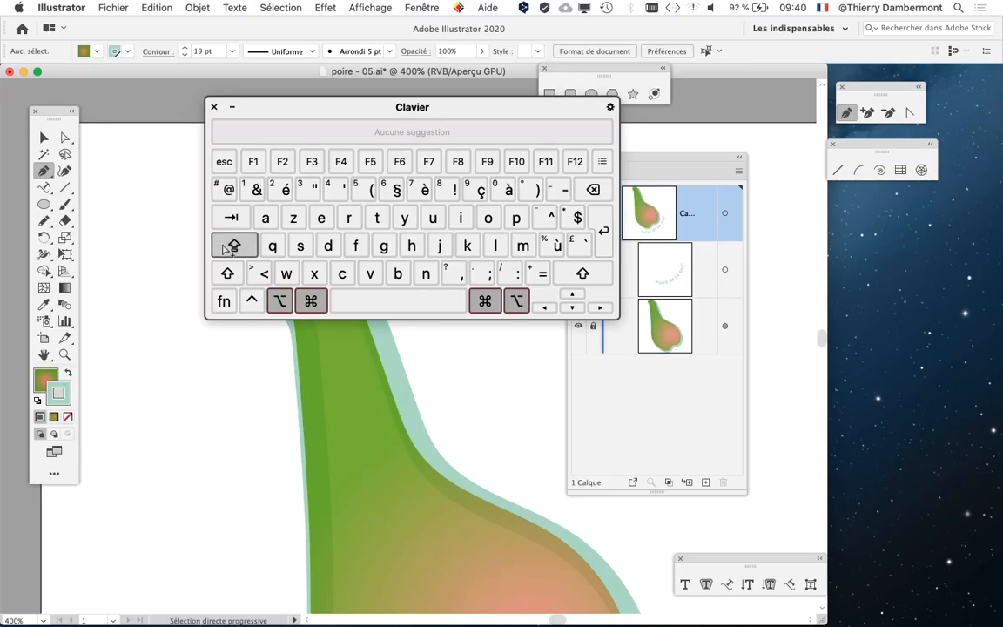
{"action": "left_click", "coordinate": [214, 107]}
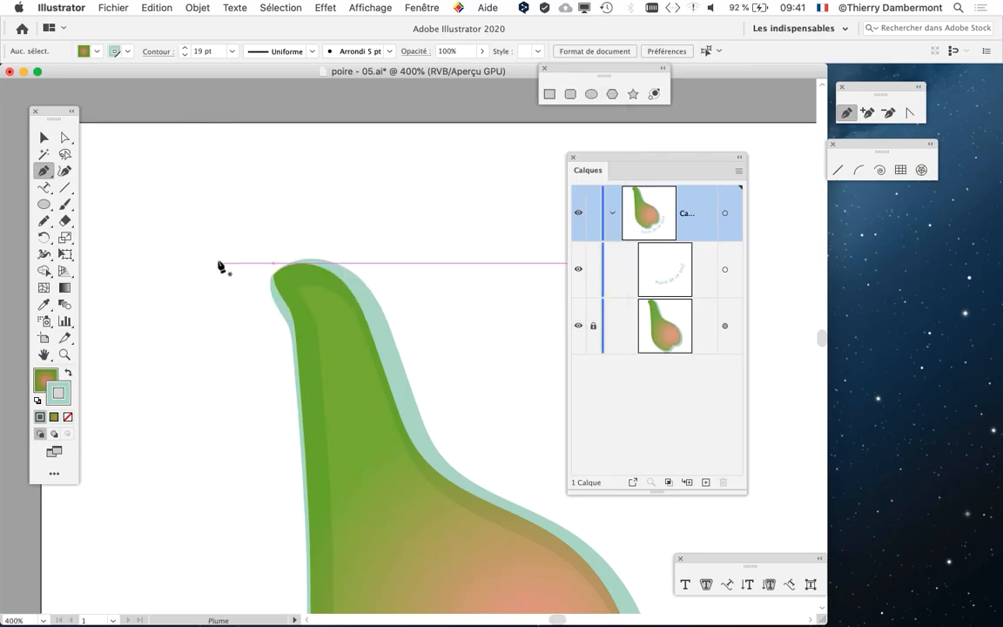
- Draw a curved two-point stem about 27 mm long from inside the pear's tip outward with the Pen tool's precise cursor, and end the path
{"action": "key", "text": "alt+super+8"}
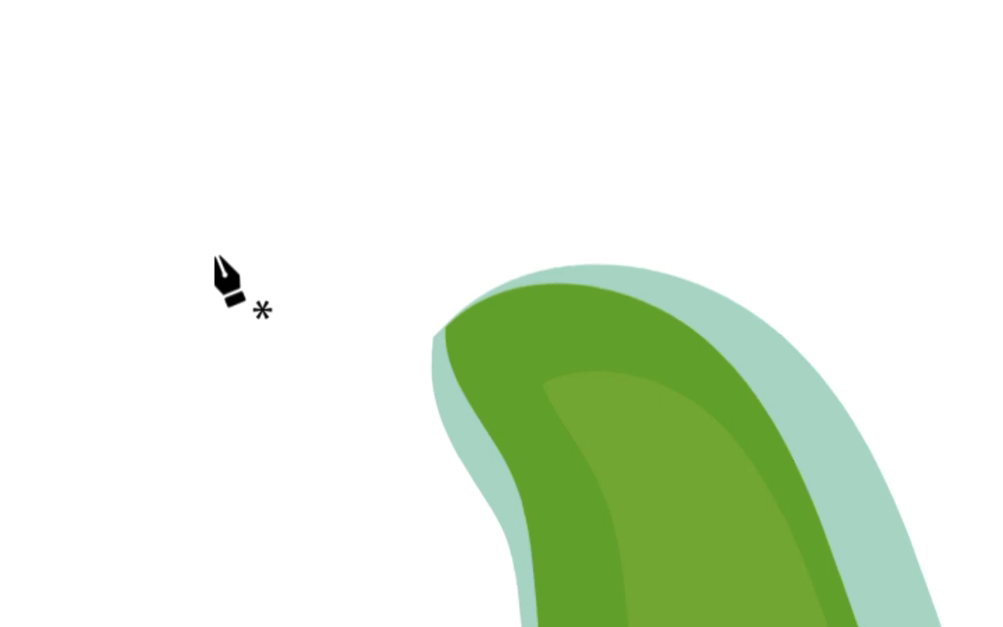
{"action": "key", "text": "alt+super+8"}
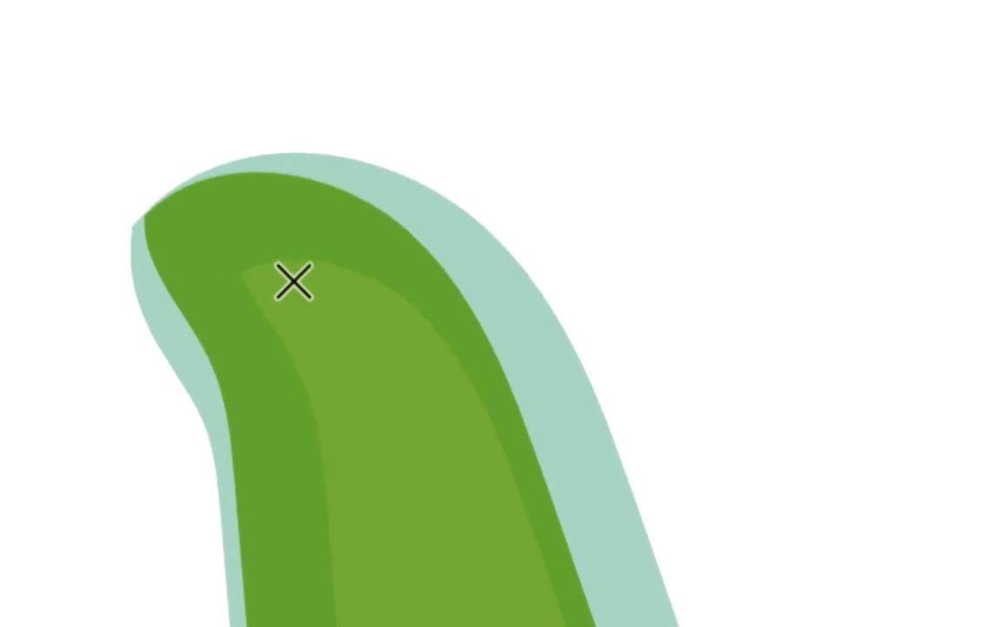
{"action": "left_click", "coordinate": [293, 280]}
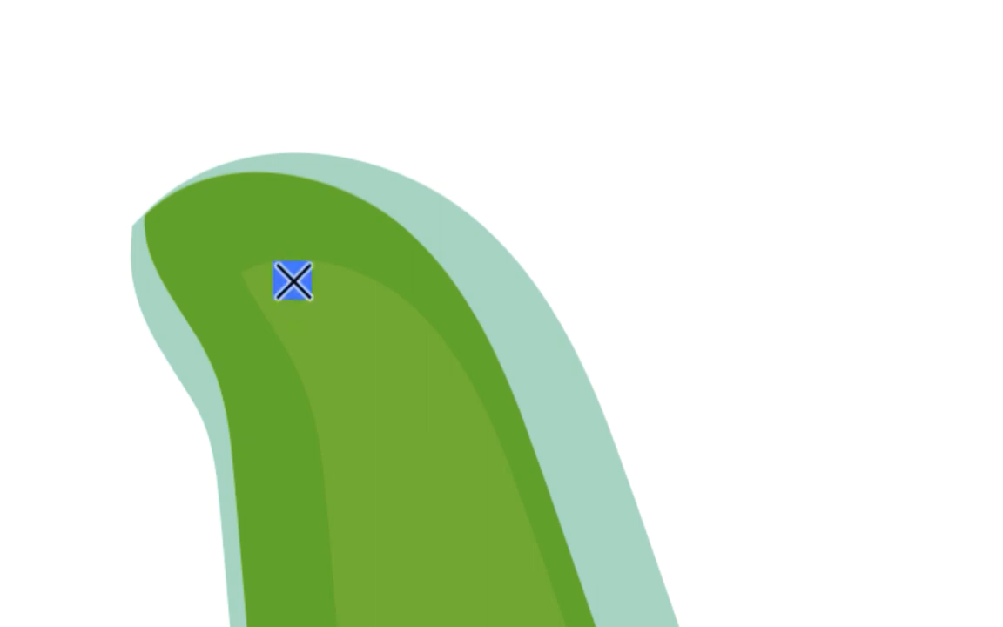
{"action": "left_click_drag", "start_coordinate": [291, 278], "coordinate": [209, 141]}
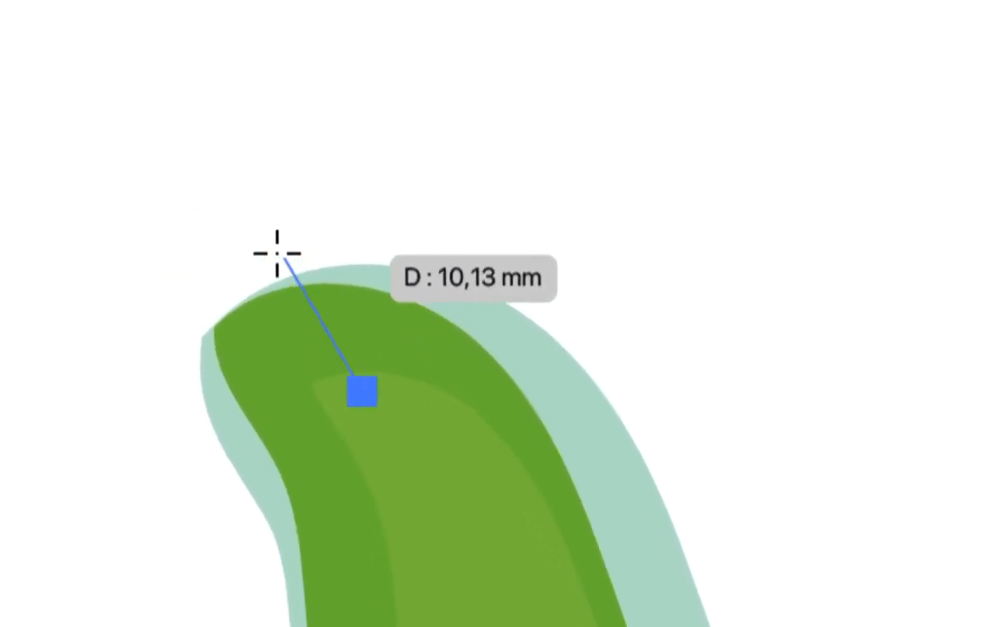
{"action": "left_click_drag", "start_coordinate": [277, 253], "coordinate": [216, 197]}
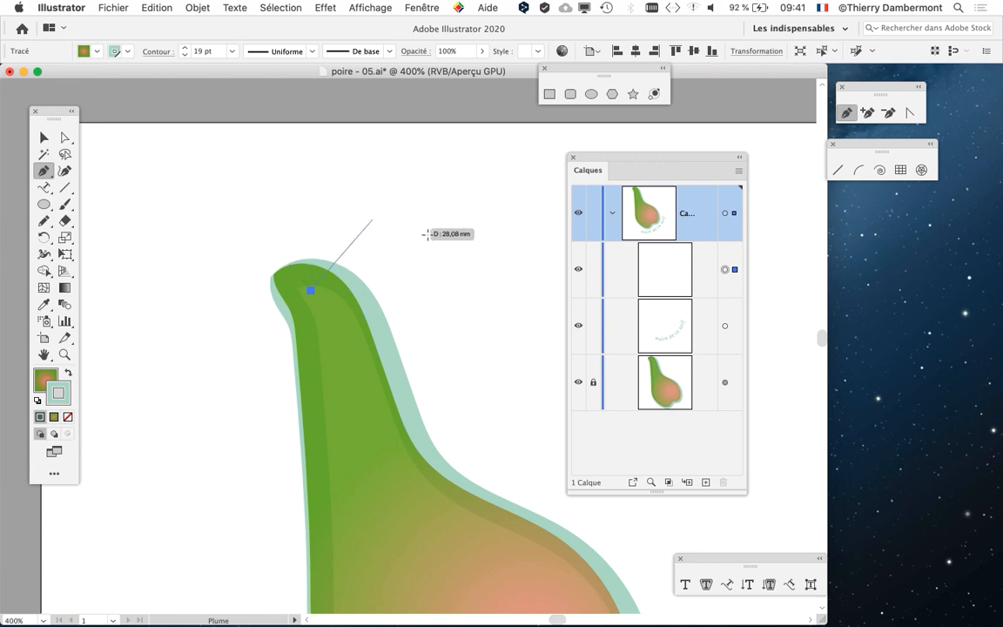
{"action": "key", "text": "alt+super+8"}
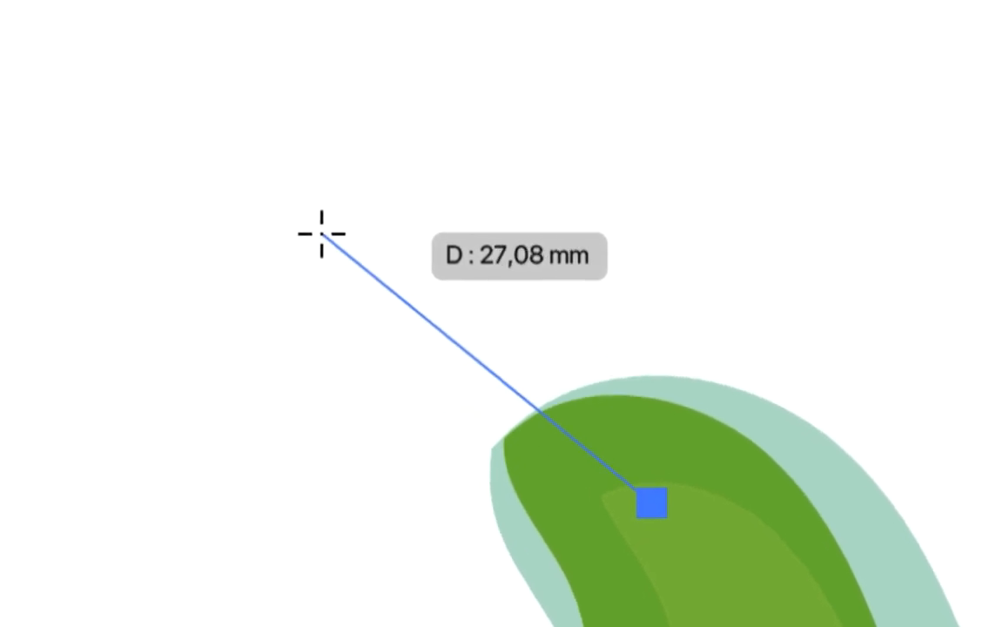
{"action": "left_click", "coordinate": [321, 233]}
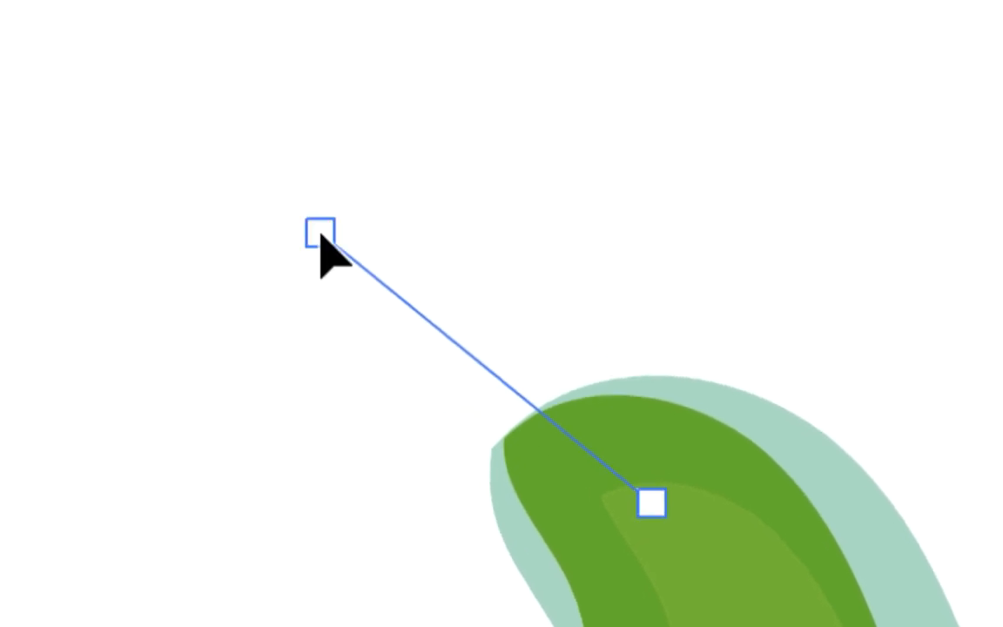
{"action": "mouse_move", "coordinate": [321, 235]}
{"action": "left_mouse_down"}
{"action": "mouse_move", "coordinate": [304, 253]}
{"action": "mouse_move", "coordinate": [291, 240]}
{"action": "mouse_move", "coordinate": [324, 208]}
{"action": "mouse_move", "coordinate": [289, 217]}
{"action": "mouse_move", "coordinate": [293, 242]}
{"action": "mouse_move", "coordinate": [296, 230]}
{"action": "left_mouse_up"}
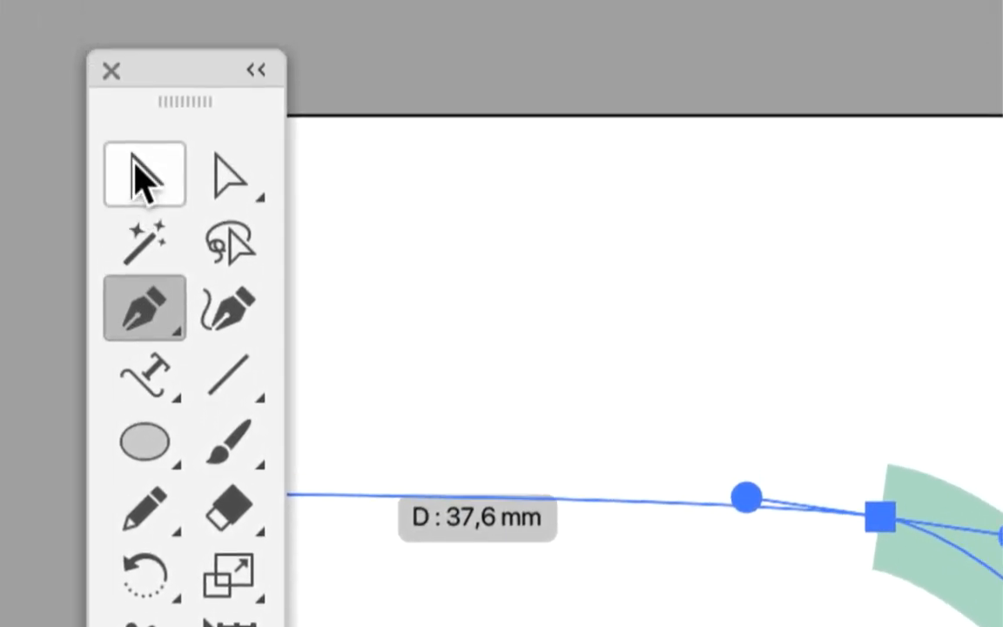
{"action": "left_click", "coordinate": [142, 178]}
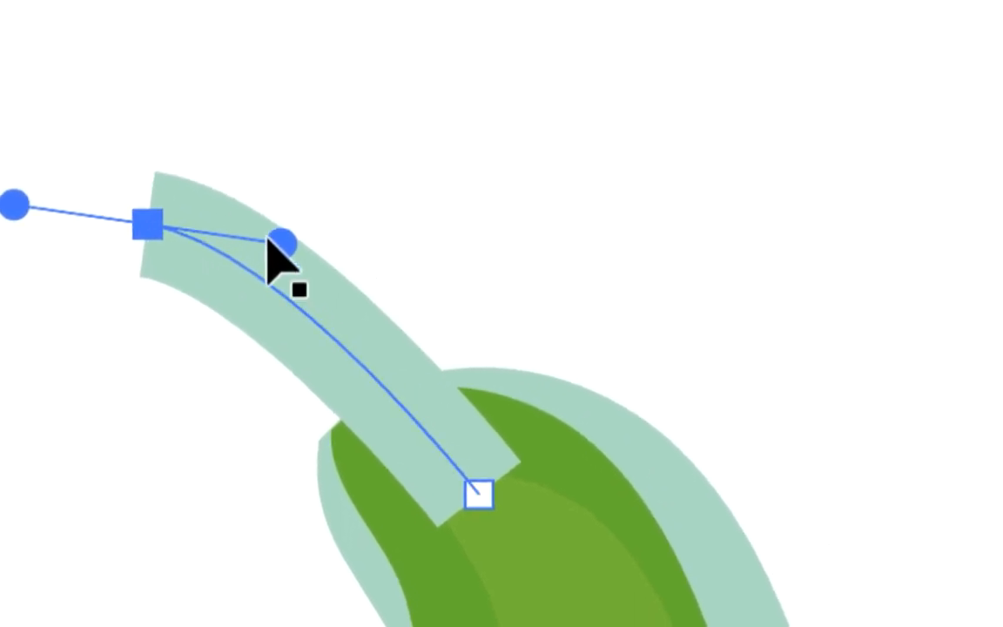
{"action": "left_click", "coordinate": [116, 170]}
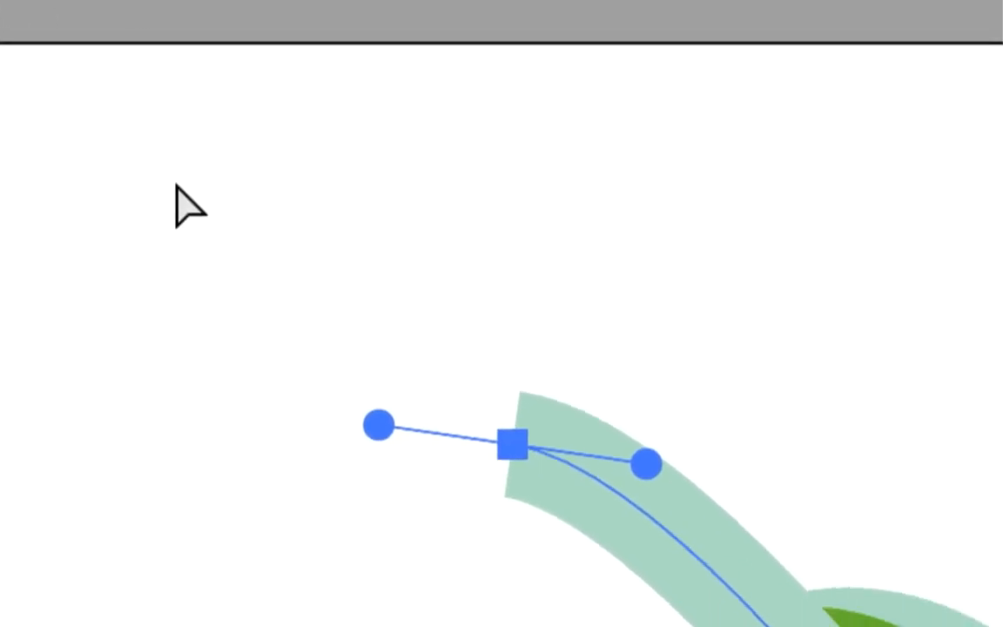
- Reshape the stem with Direct Selection by bending its segment into a stronger arc and adjusting both end anchor points
{"action": "left_click", "coordinate": [990, 443]}
{"action": "left_click", "coordinate": [210, 356]}
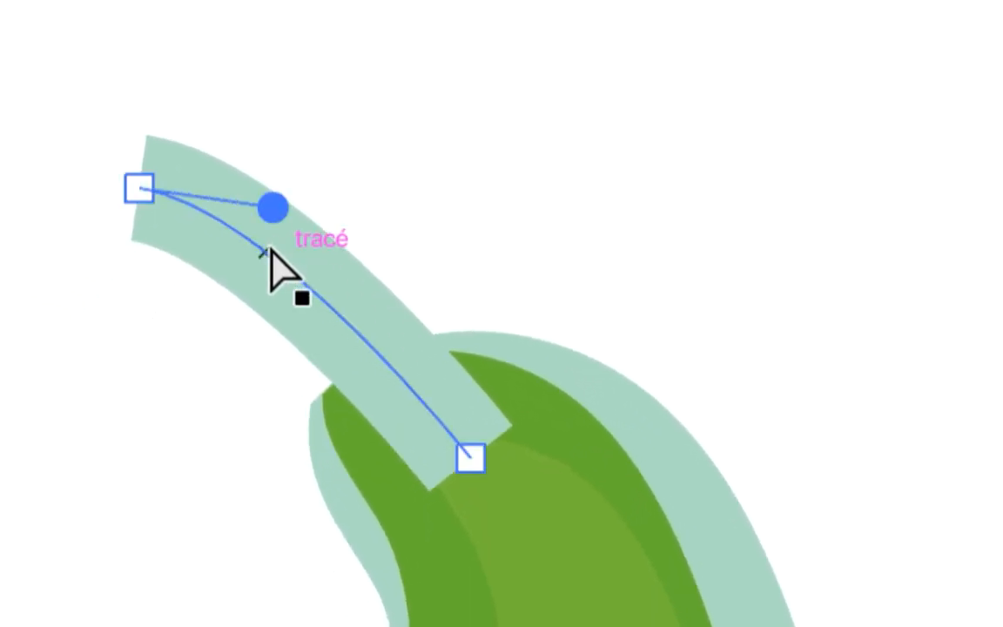
{"action": "left_click", "coordinate": [63, 285]}
{"action": "left_click_drag", "start_coordinate": [242, 236], "coordinate": [261, 217]}
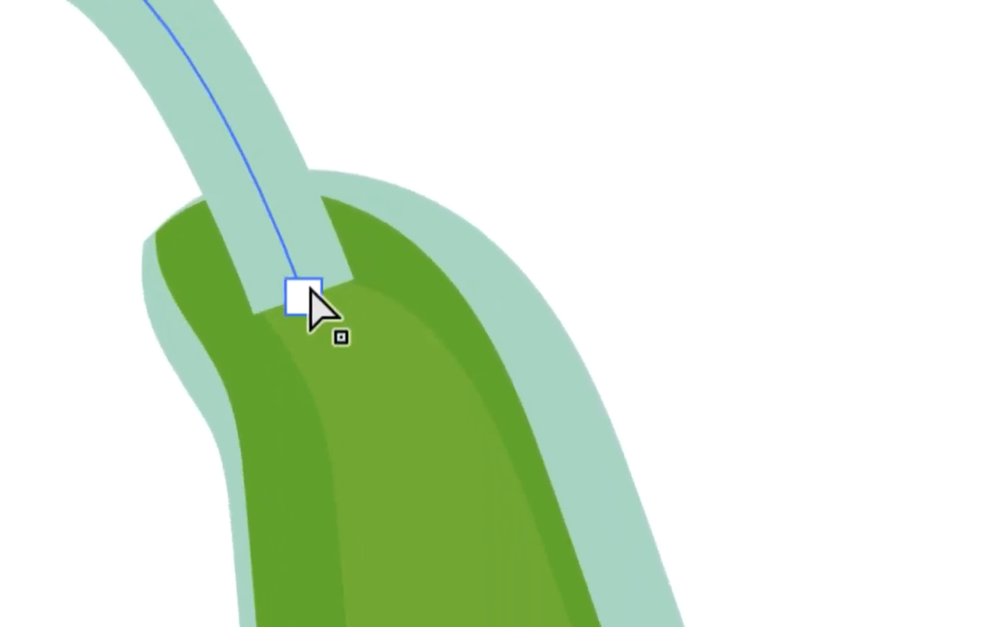
{"action": "mouse_move", "coordinate": [309, 287]}
{"action": "left_mouse_down"}
{"action": "mouse_move", "coordinate": [318, 274]}
{"action": "mouse_move", "coordinate": [313, 286]}
{"action": "left_mouse_up"}
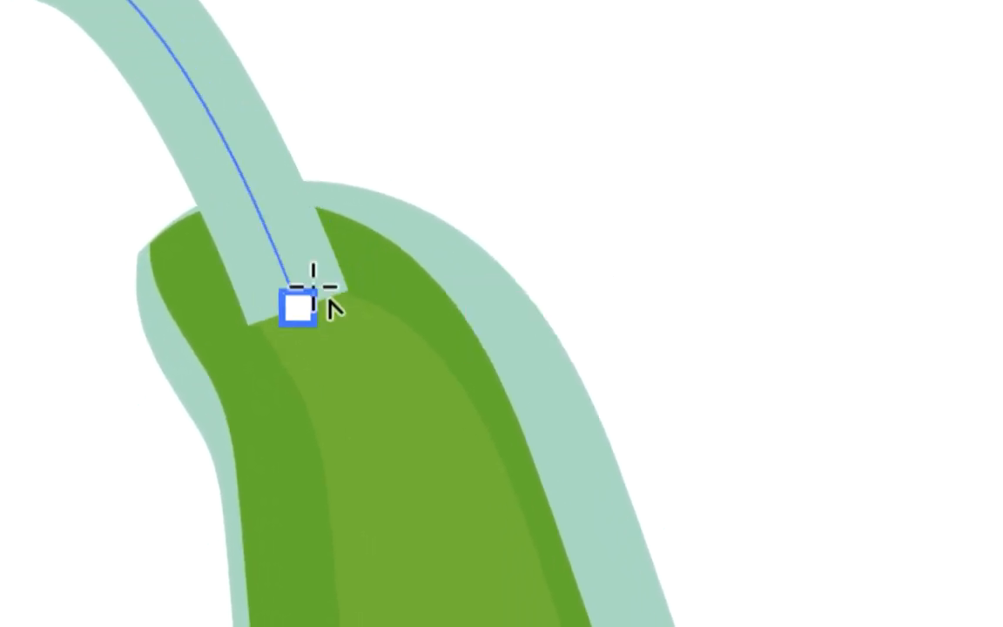
{"action": "left_click_drag", "start_coordinate": [271, 214], "coordinate": [316, 246]}
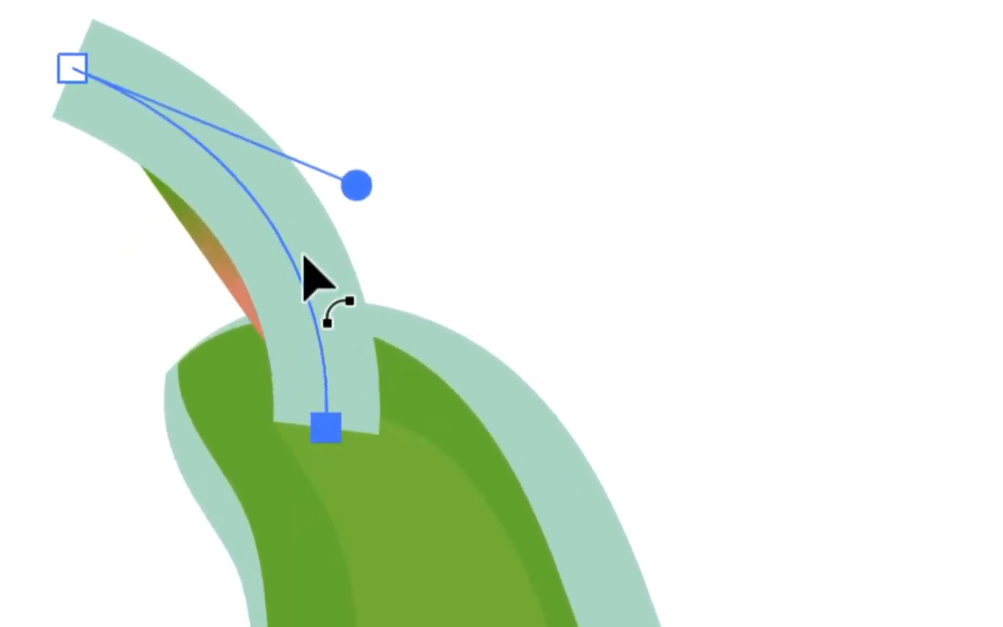
{"action": "mouse_move", "coordinate": [260, 219]}
{"action": "left_mouse_down"}
{"action": "mouse_move", "coordinate": [305, 217]}
{"action": "mouse_move", "coordinate": [265, 221]}
{"action": "left_mouse_up"}
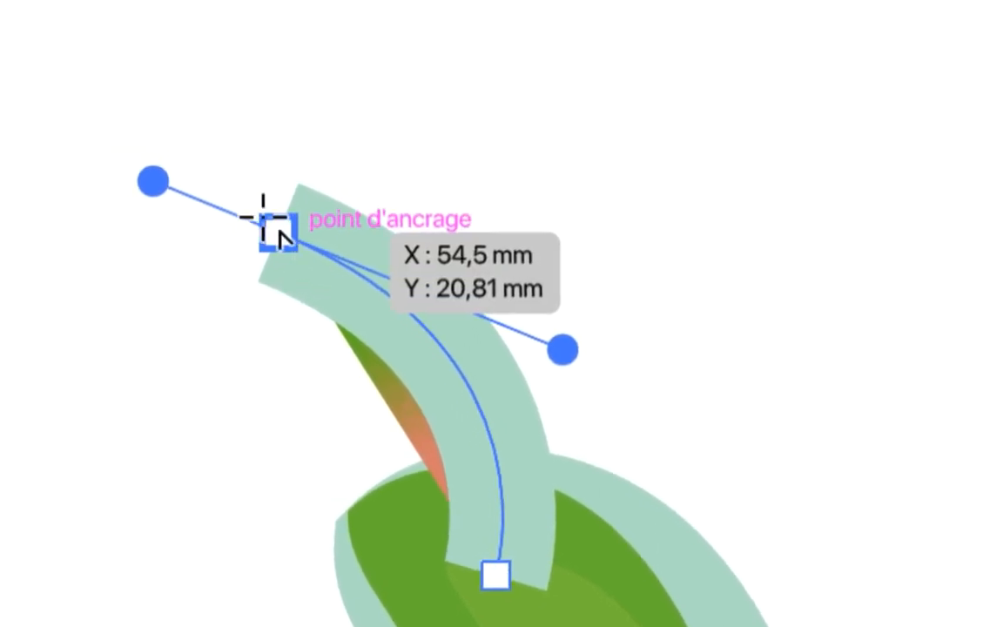
{"action": "mouse_move", "coordinate": [278, 231]}
{"action": "left_mouse_down"}
{"action": "mouse_move", "coordinate": [264, 224]}
{"action": "mouse_move", "coordinate": [264, 235]}
{"action": "mouse_move", "coordinate": [280, 223]}
{"action": "left_mouse_up"}
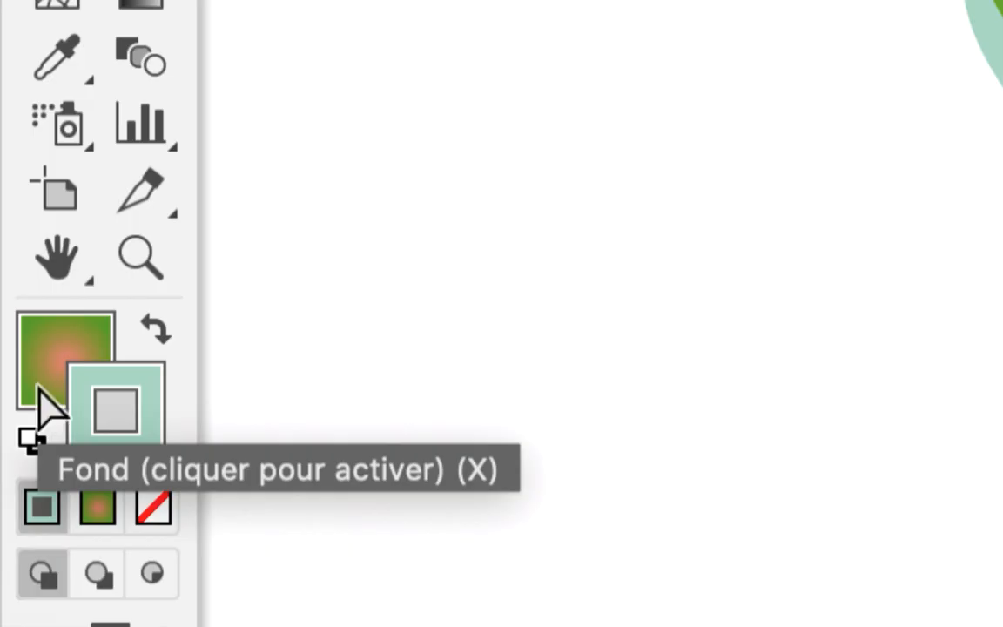
- Remove the stem's gradient fill and make its stroke the active colour attribute
{"action": "left_click", "coordinate": [40, 387]}
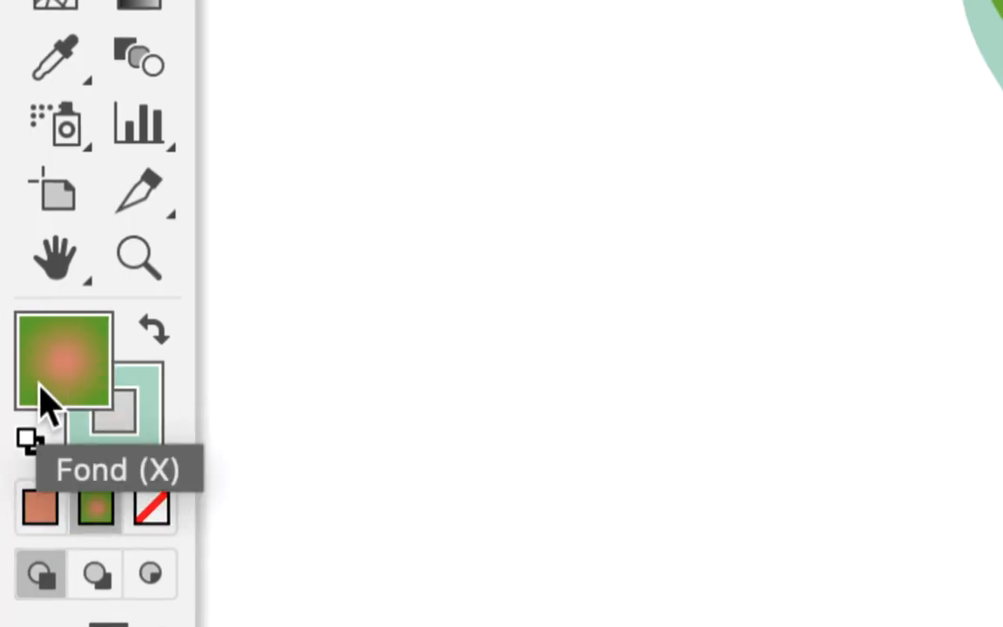
{"action": "left_click", "coordinate": [146, 503]}
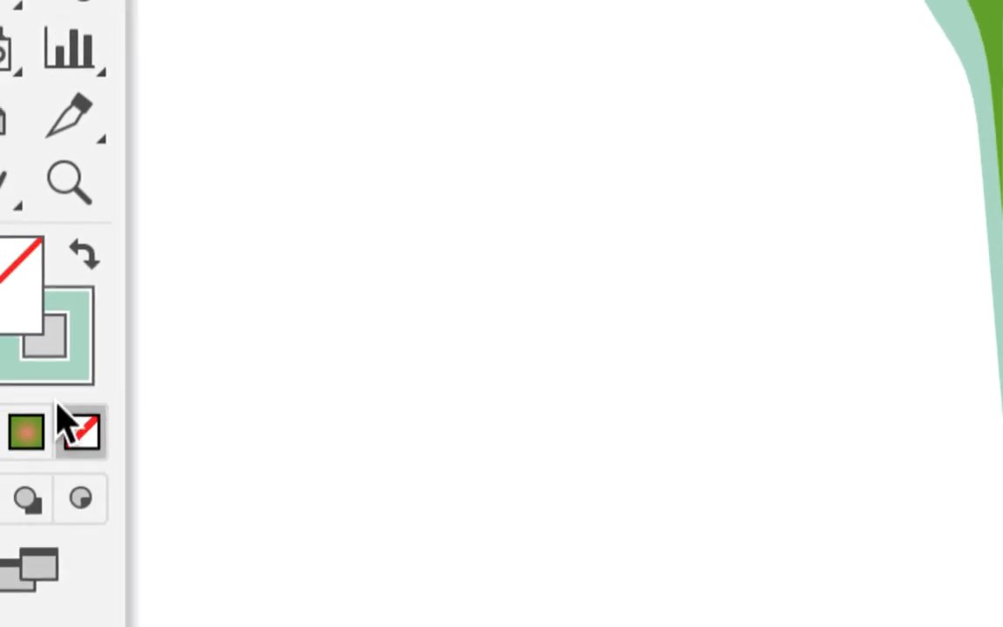
{"action": "left_click", "coordinate": [26, 370]}
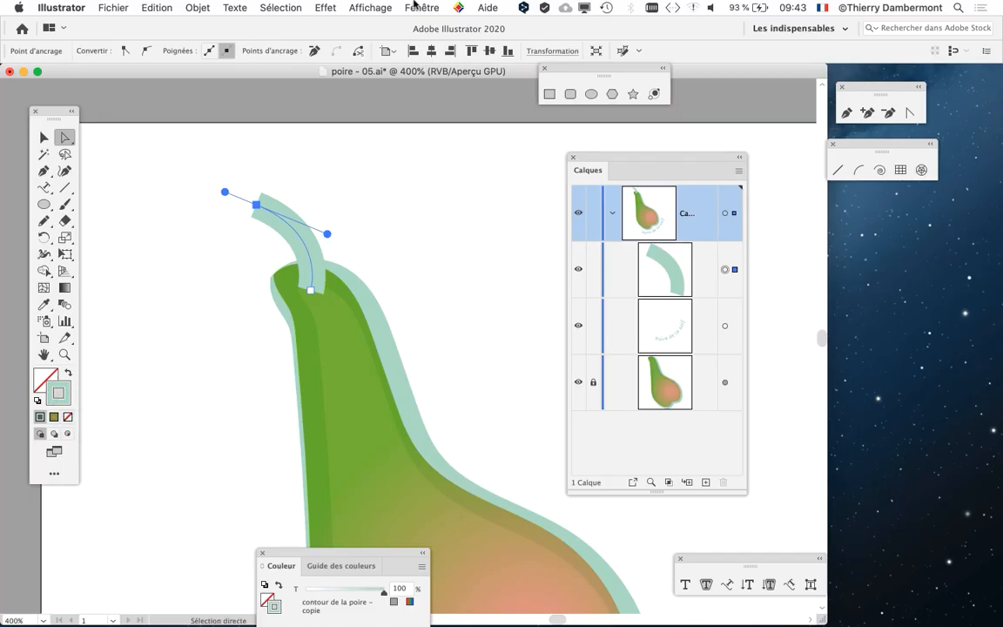
- Display the Nuancier panel and apply the dark brown swatch (R 117, V 76) to the stem's stroke
{"action": "left_click", "coordinate": [420, 7]}
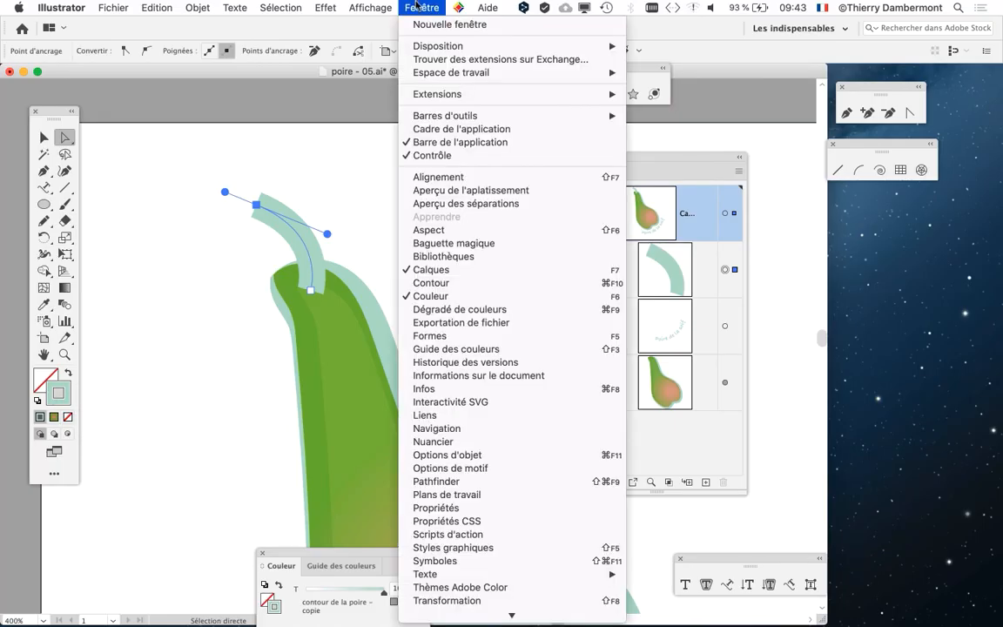
{"action": "left_click", "coordinate": [473, 440]}
{"action": "left_click_drag", "start_coordinate": [659, 142], "coordinate": [415, 110]}
{"action": "left_click", "coordinate": [490, 256]}
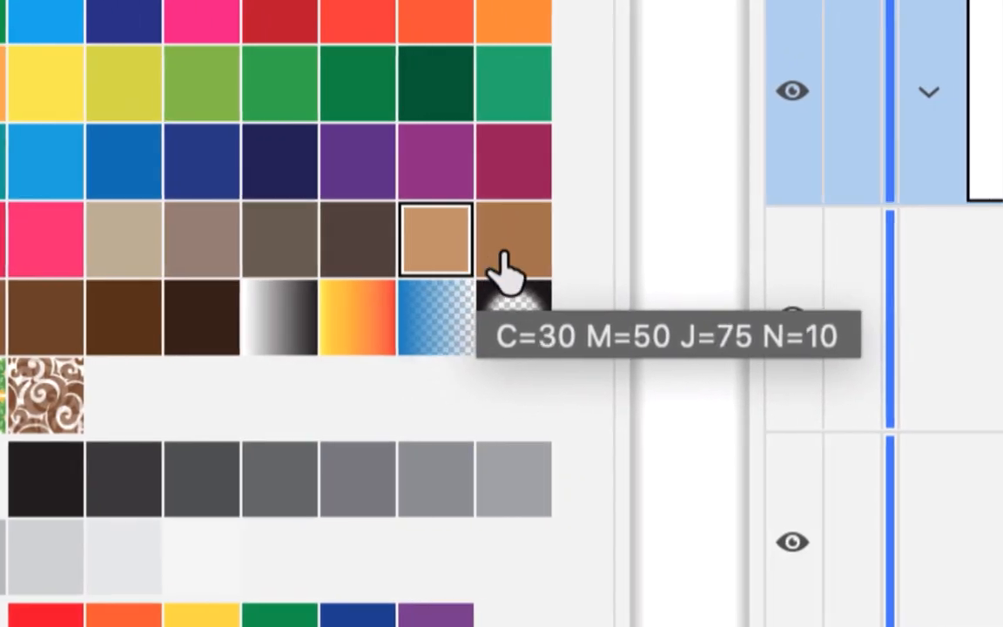
{"action": "left_click", "coordinate": [548, 253]}
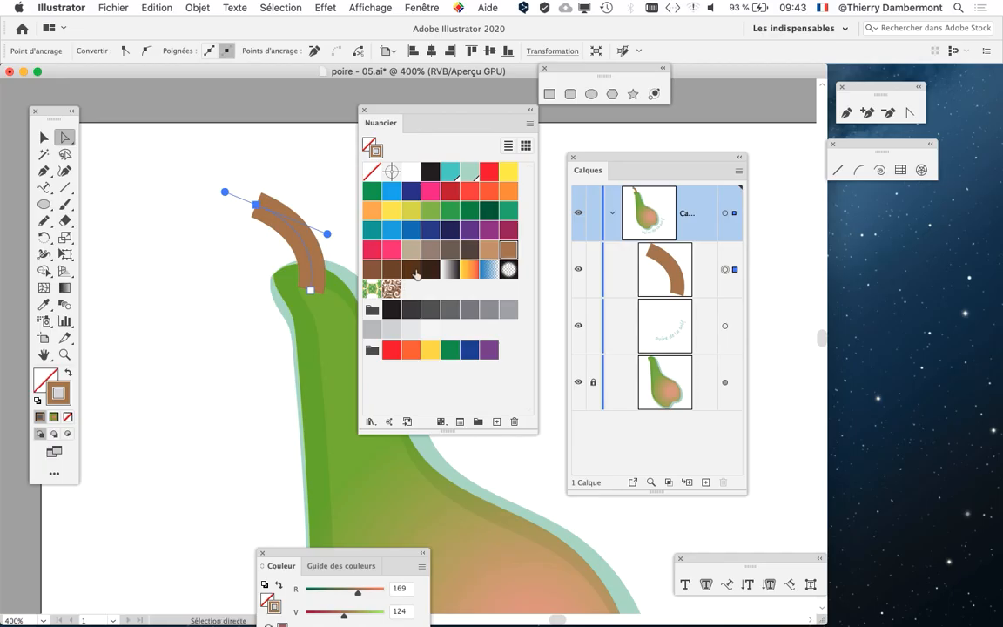
{"action": "left_click", "coordinate": [393, 272]}
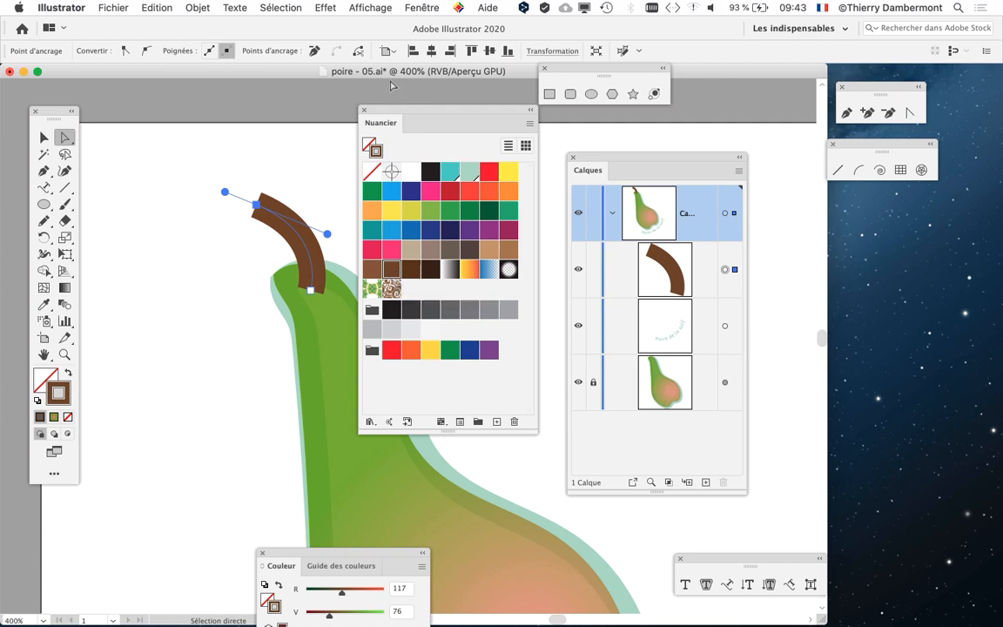
- Move the Calques and Nuancier panels clear of the pear, and select the whole stem path with the Selection tool
{"action": "left_click_drag", "start_coordinate": [609, 168], "coordinate": [878, 284]}
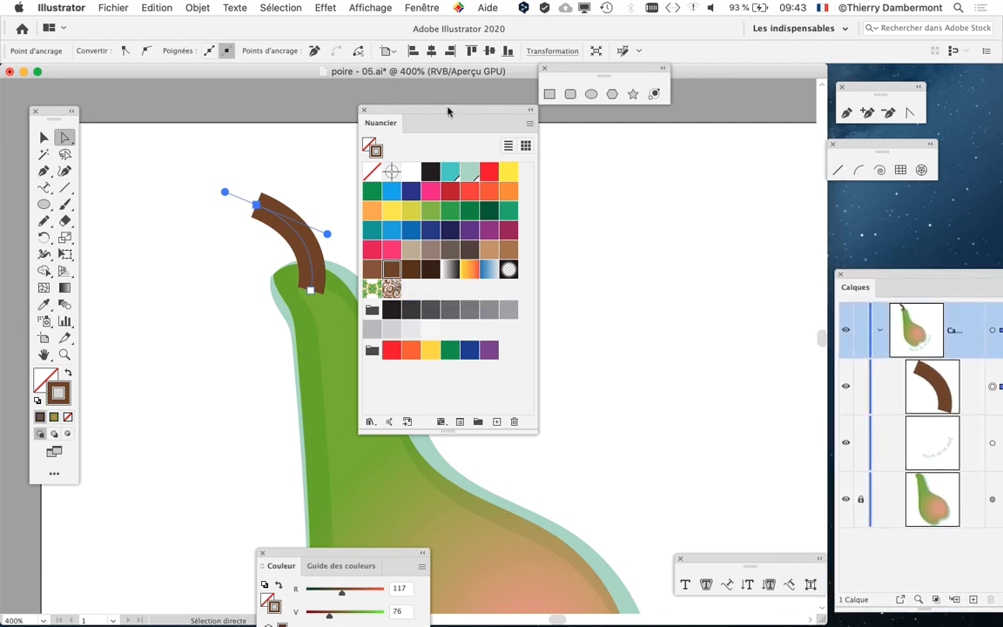
{"action": "left_click_drag", "start_coordinate": [448, 108], "coordinate": [579, 144]}
{"action": "left_click_drag", "start_coordinate": [646, 165], "coordinate": [691, 158]}
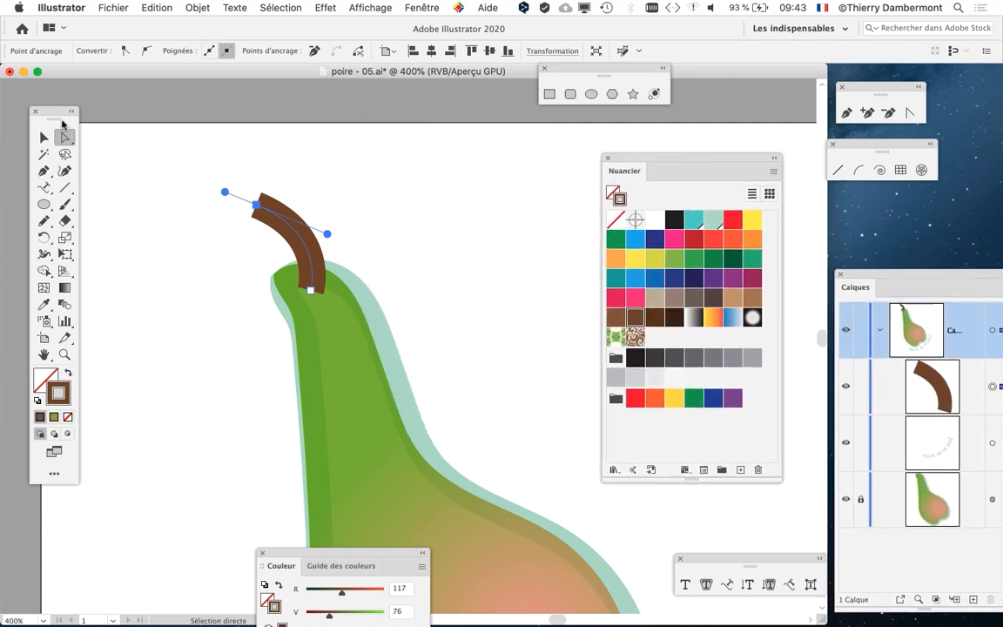
{"action": "left_click", "coordinate": [44, 138]}
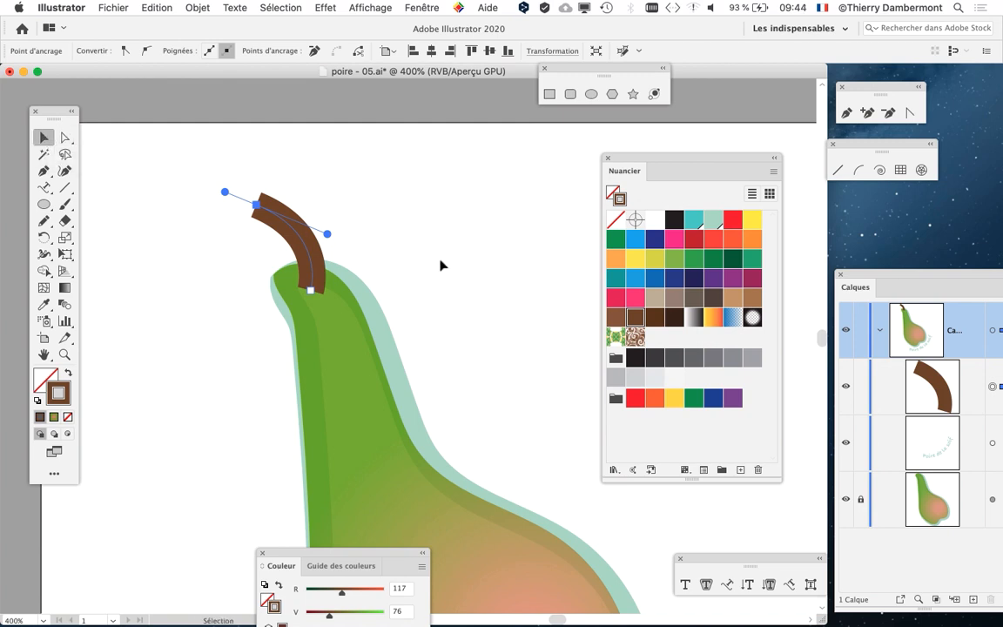
{"action": "key", "text": "super"}
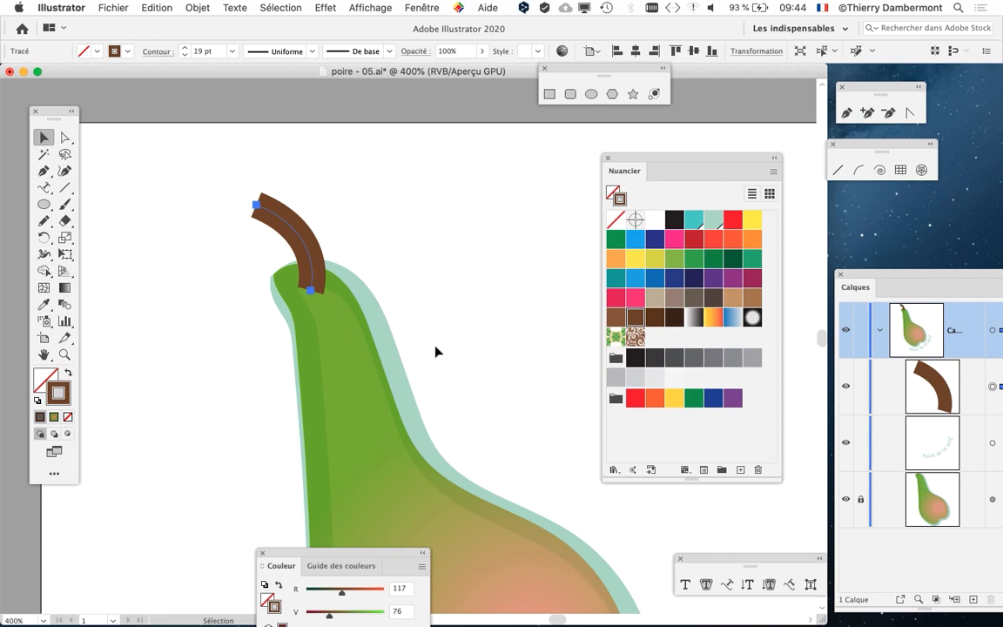
- Display the Contour panel, set the stem's stroke weight to 17 pt, and close the panel
{"action": "left_click", "coordinate": [432, 7]}
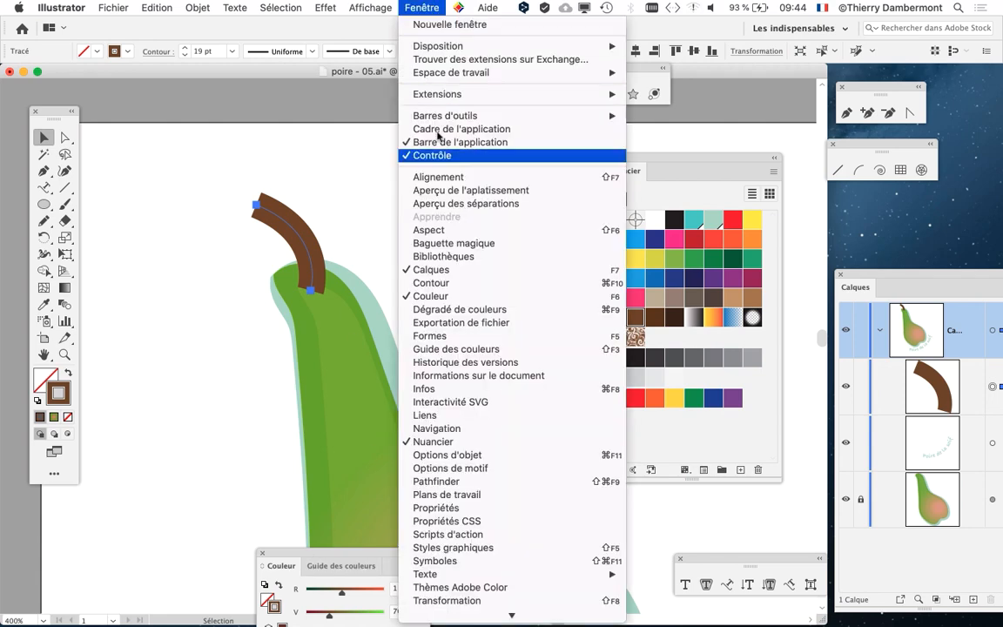
{"action": "left_click", "coordinate": [415, 261]}
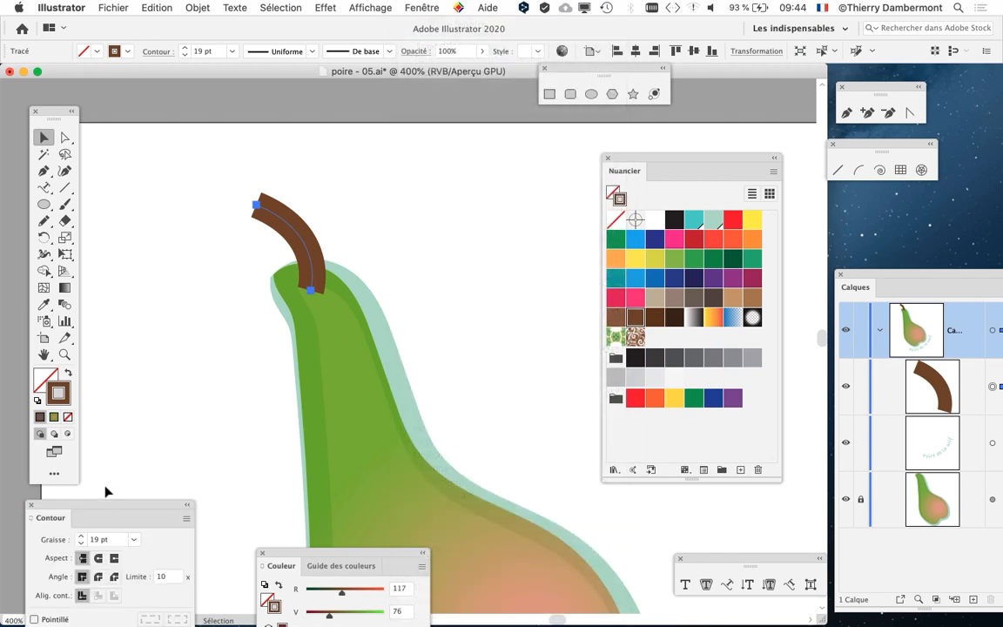
{"action": "left_click_drag", "start_coordinate": [108, 508], "coordinate": [445, 159]}
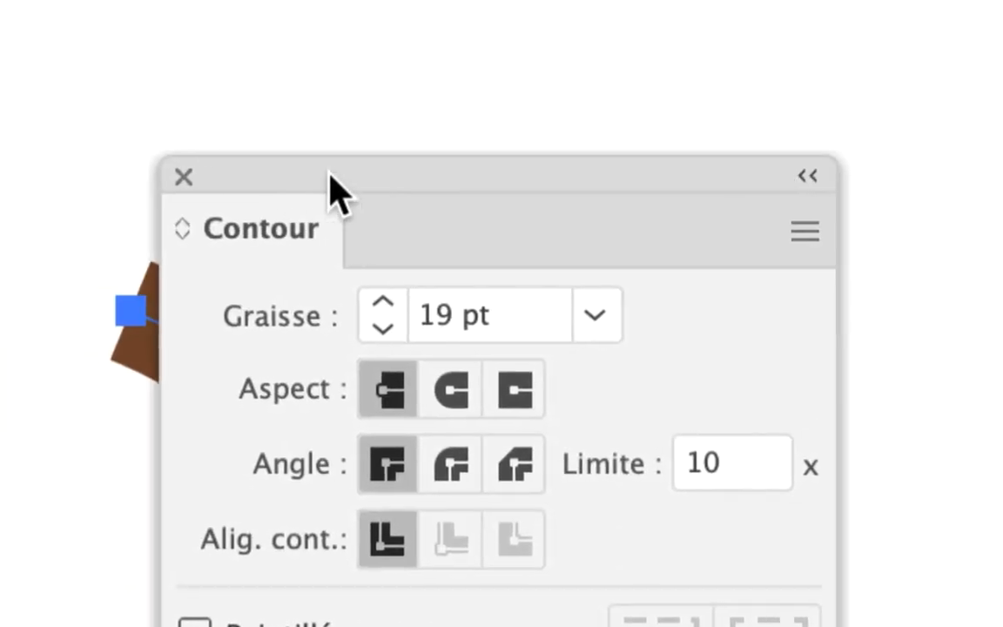
{"action": "left_click_drag", "start_coordinate": [330, 174], "coordinate": [356, 168]}
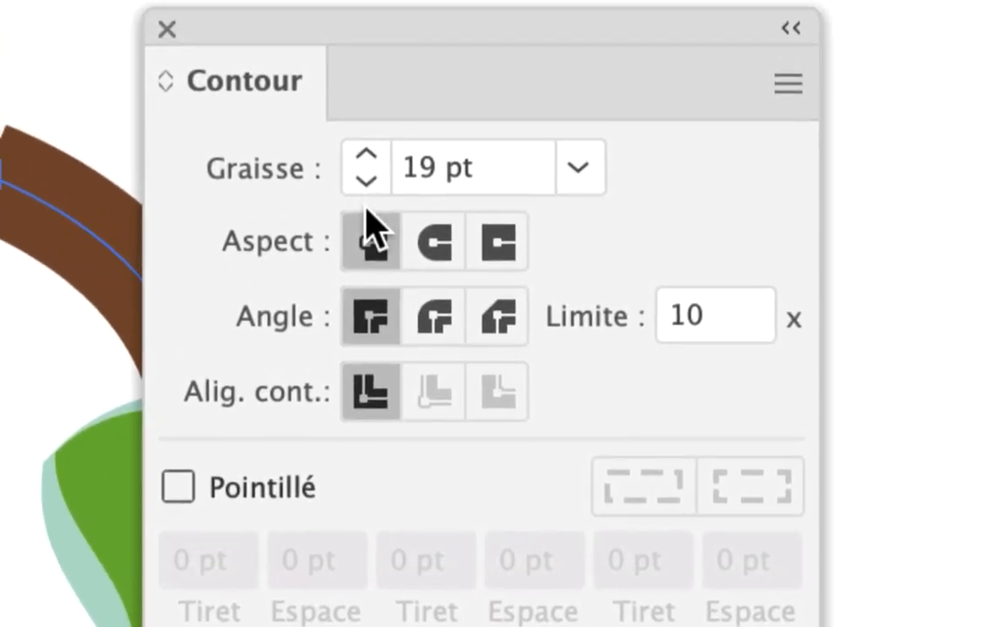
{"action": "left_click", "coordinate": [365, 181]}
{"action": "left_click", "coordinate": [365, 180]}
{"action": "left_click", "coordinate": [366, 181]}
{"action": "left_click", "coordinate": [365, 180]}
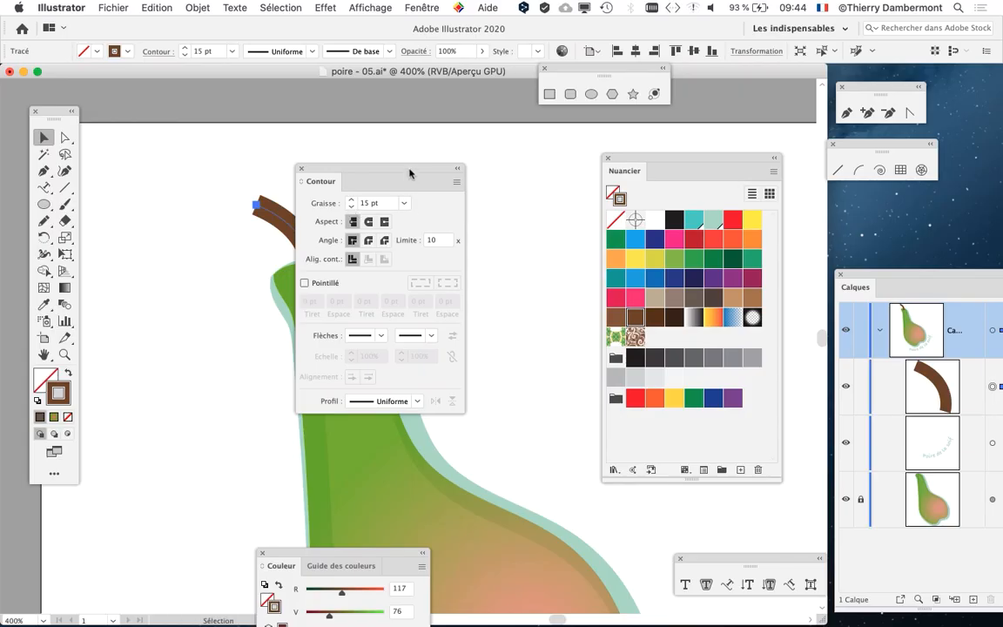
{"action": "left_click_drag", "start_coordinate": [409, 173], "coordinate": [581, 145]}
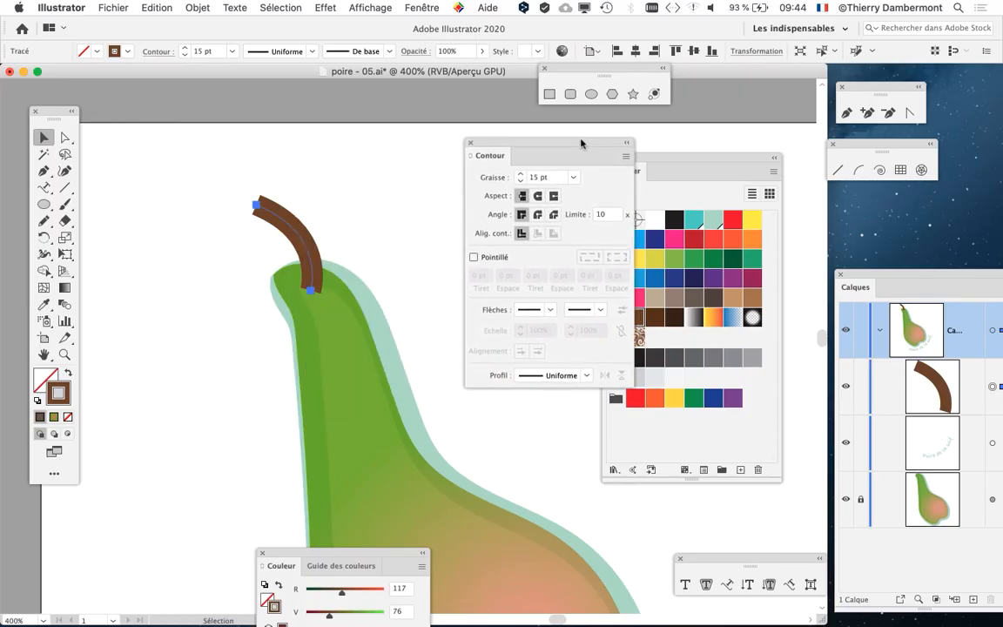
{"action": "left_click", "coordinate": [521, 173]}
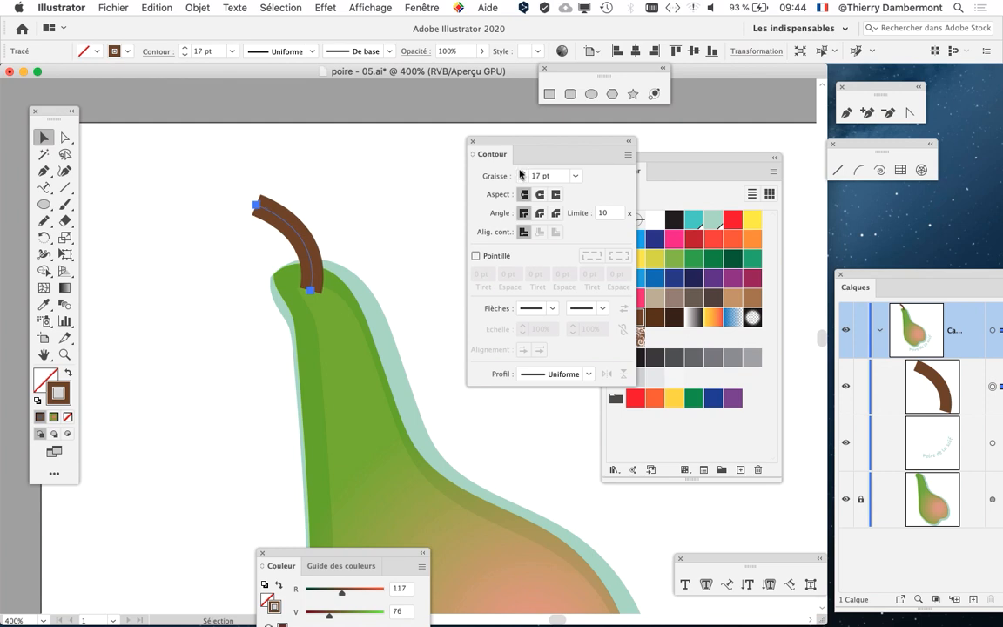
{"action": "left_click", "coordinate": [521, 174]}
{"action": "left_click", "coordinate": [473, 141]}
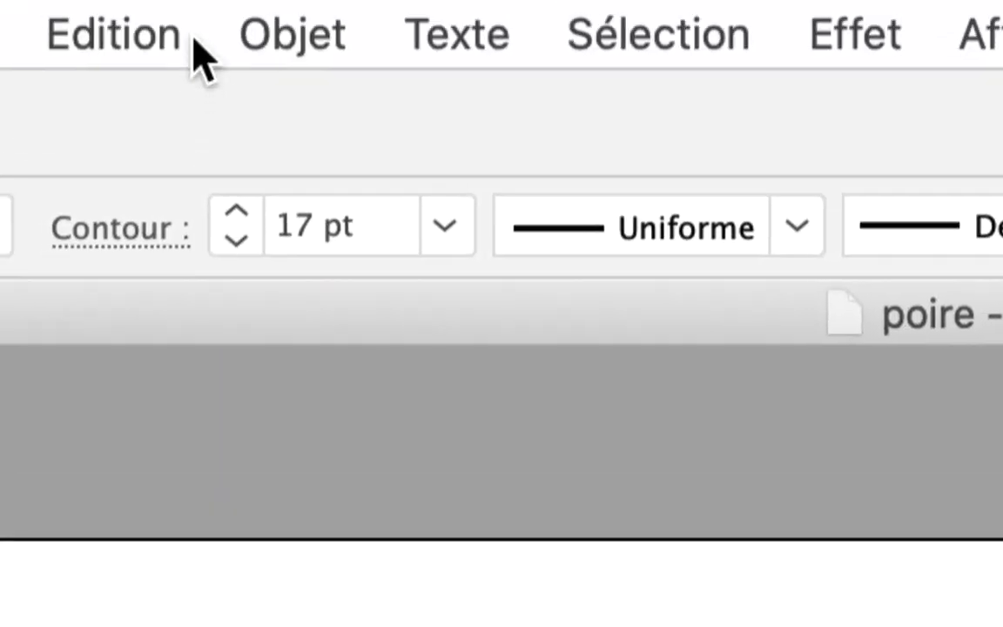
- Expand the stem into a filled shape with Décomposer, keeping Fond and Contour enabled
{"action": "left_click", "coordinate": [258, 39]}
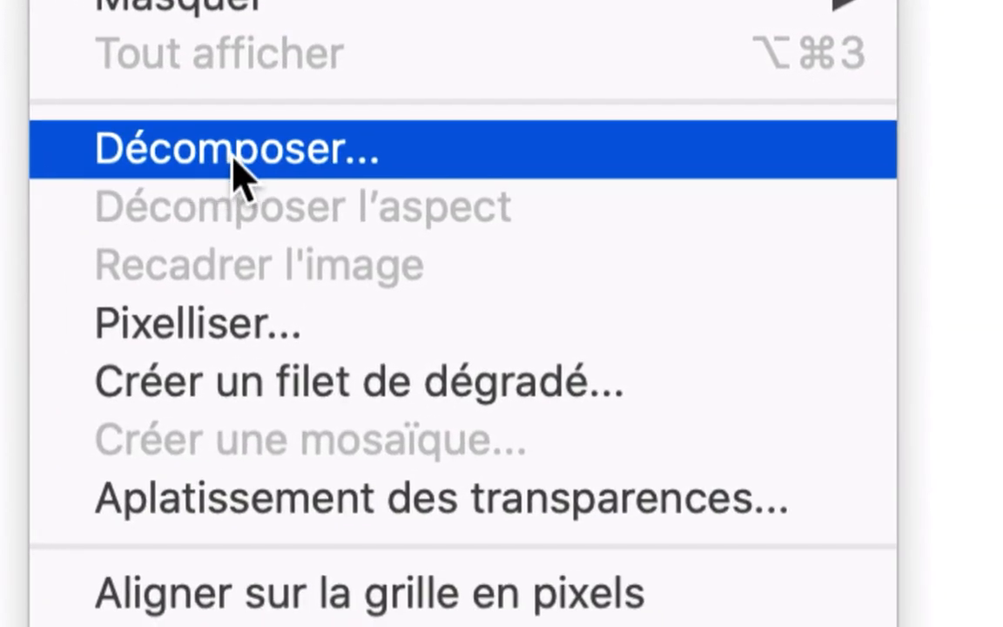
{"action": "left_click", "coordinate": [233, 153]}
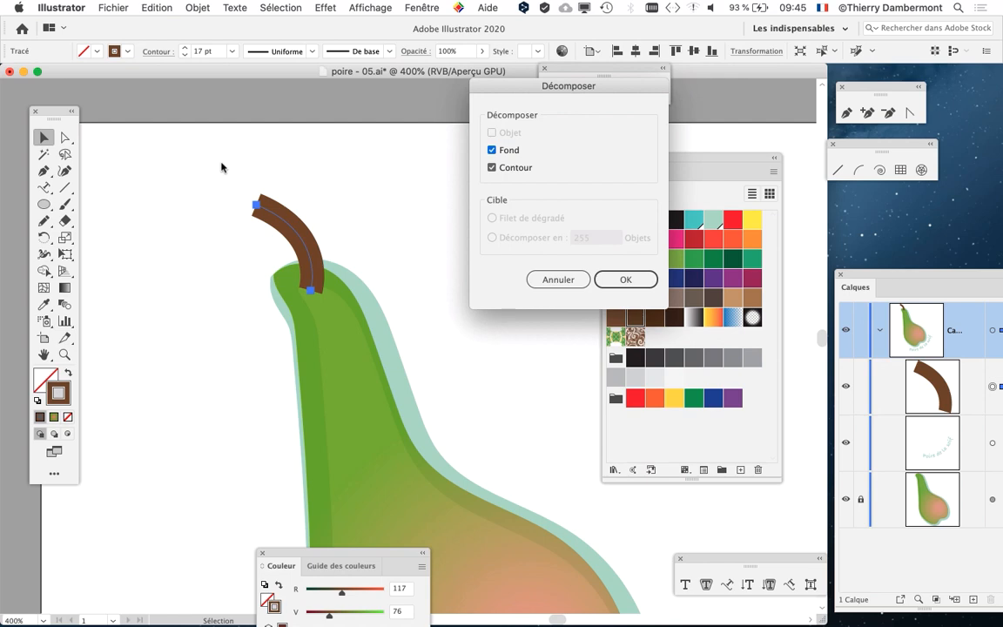
{"action": "left_click_drag", "start_coordinate": [525, 101], "coordinate": [434, 159]}
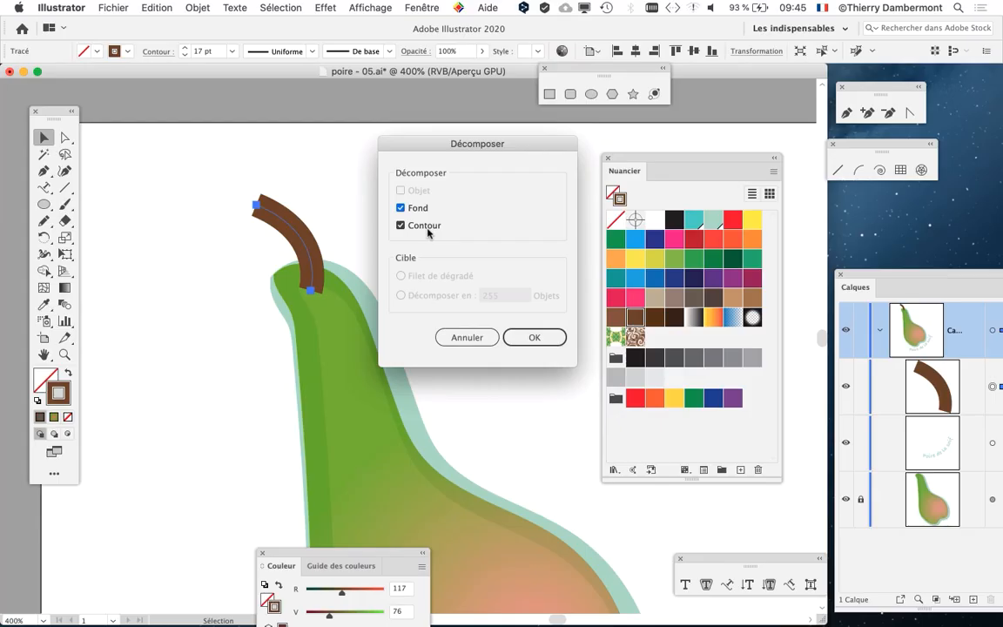
{"action": "left_click", "coordinate": [544, 338]}
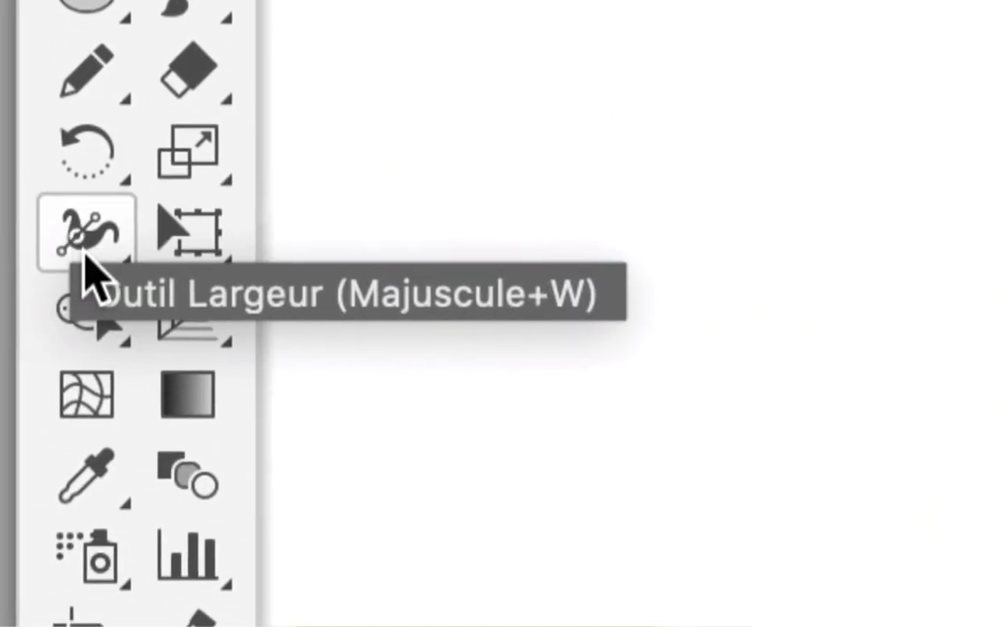
- Switch from the Largeur tool to the Déformation tool in the same tool group
{"action": "left_click", "coordinate": [85, 253]}
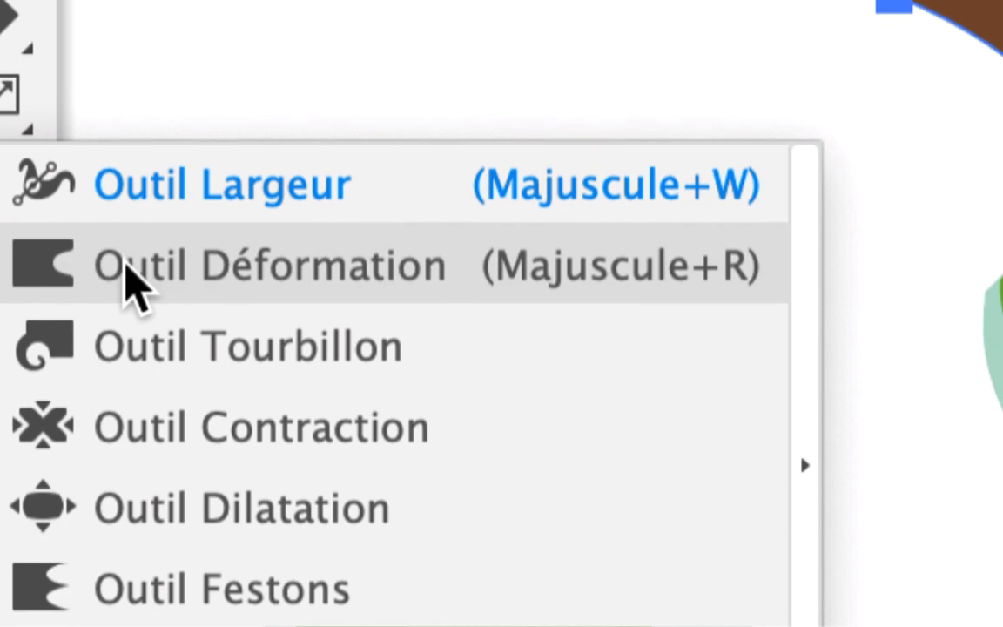
{"action": "left_click", "coordinate": [131, 269]}
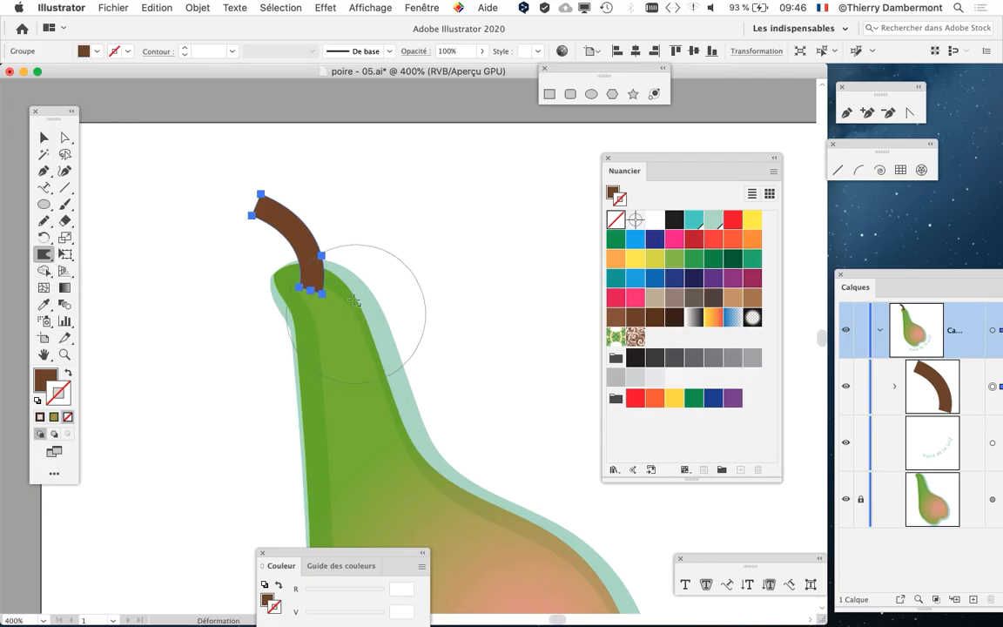
- Try to bend the stem with the oversized Déformation brush, undoing each distortion
{"action": "scroll", "coordinate": [374, 201], "scroll_direction": "up", "scroll_amount": 2}
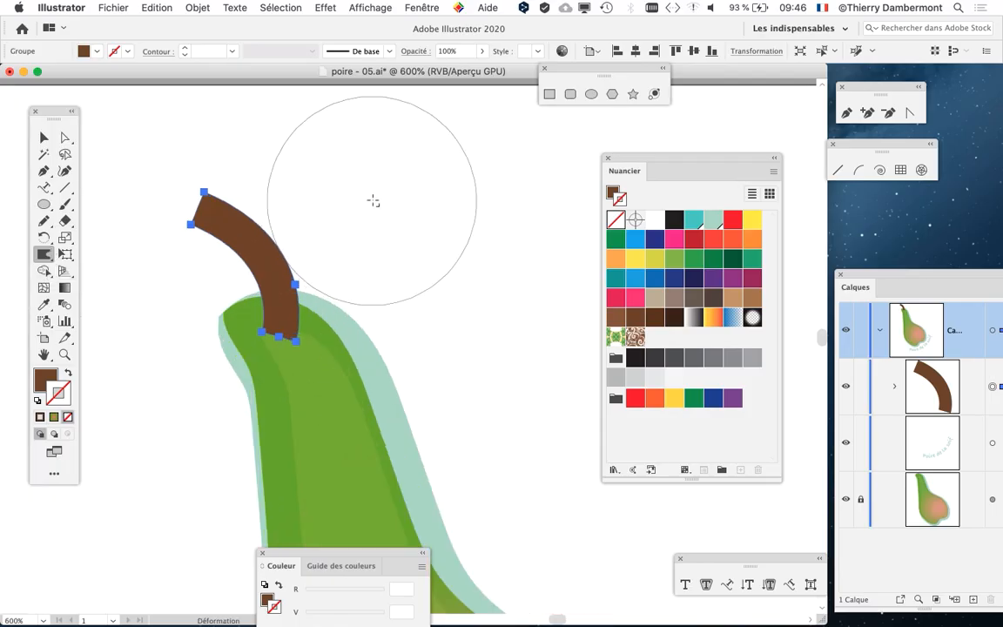
{"action": "left_click_drag", "start_coordinate": [392, 248], "coordinate": [462, 250]}
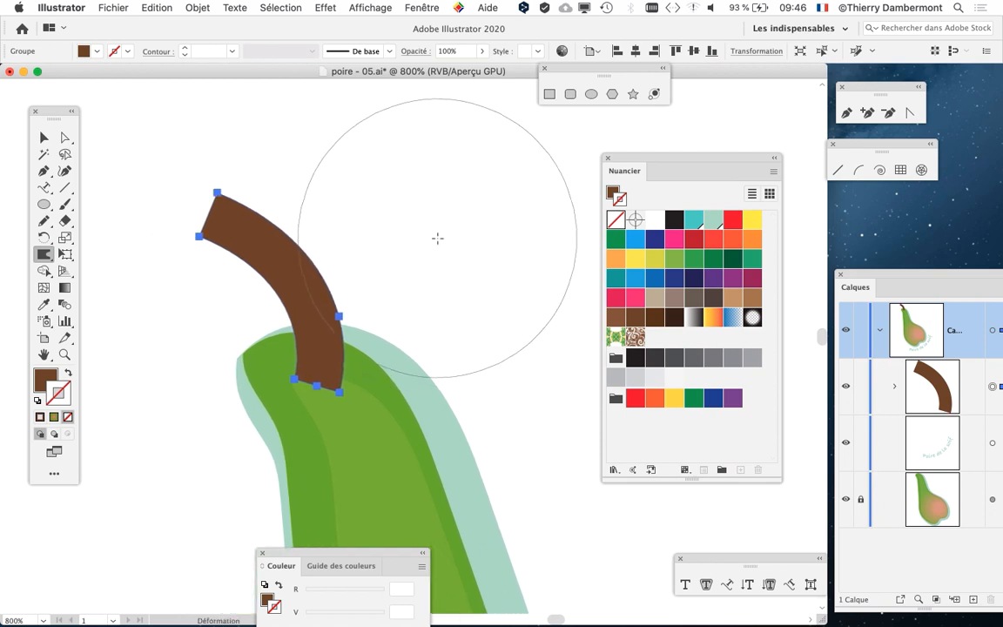
{"action": "scroll", "coordinate": [438, 239], "scroll_direction": "up", "scroll_amount": 1}
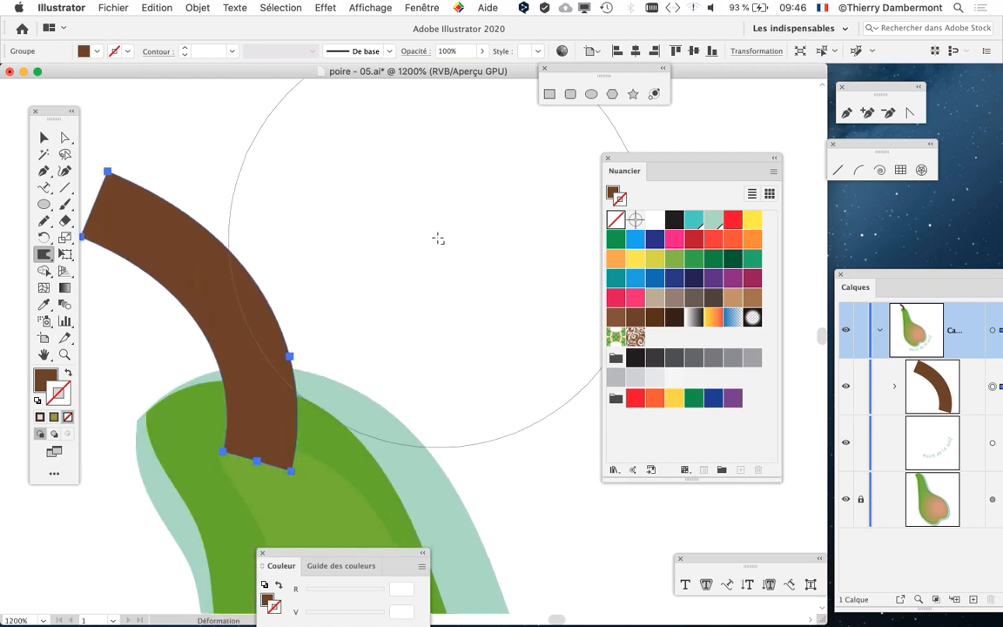
{"action": "left_click_drag", "start_coordinate": [427, 258], "coordinate": [489, 238]}
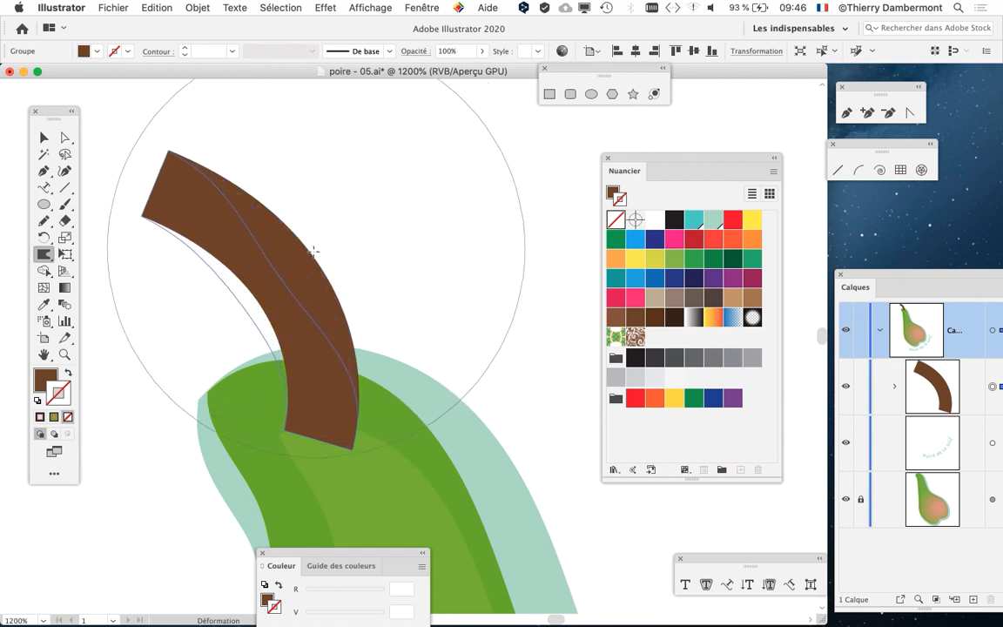
{"action": "left_click_drag", "start_coordinate": [313, 251], "coordinate": [292, 281]}
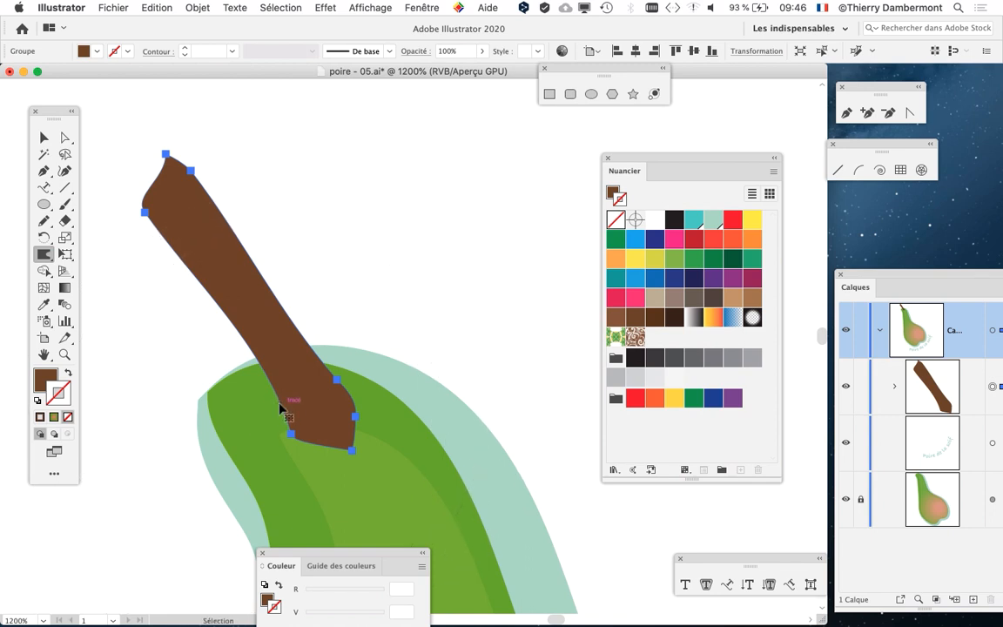
{"action": "key", "text": "super+z"}
{"action": "left_click_drag", "start_coordinate": [304, 386], "coordinate": [352, 392]}
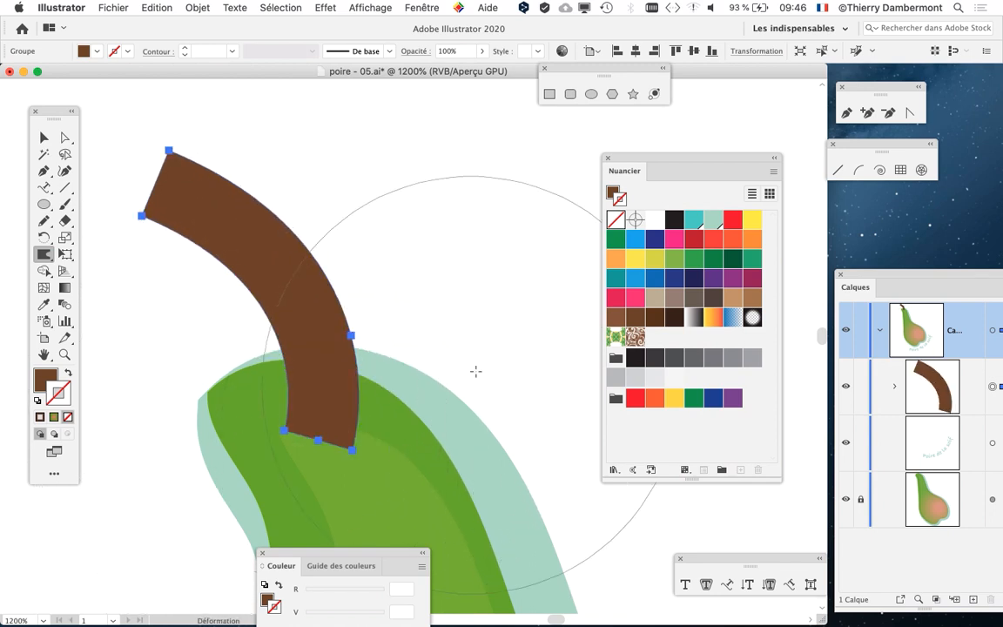
{"action": "key", "text": "super+minus"}
{"action": "key", "text": "super+minus"}
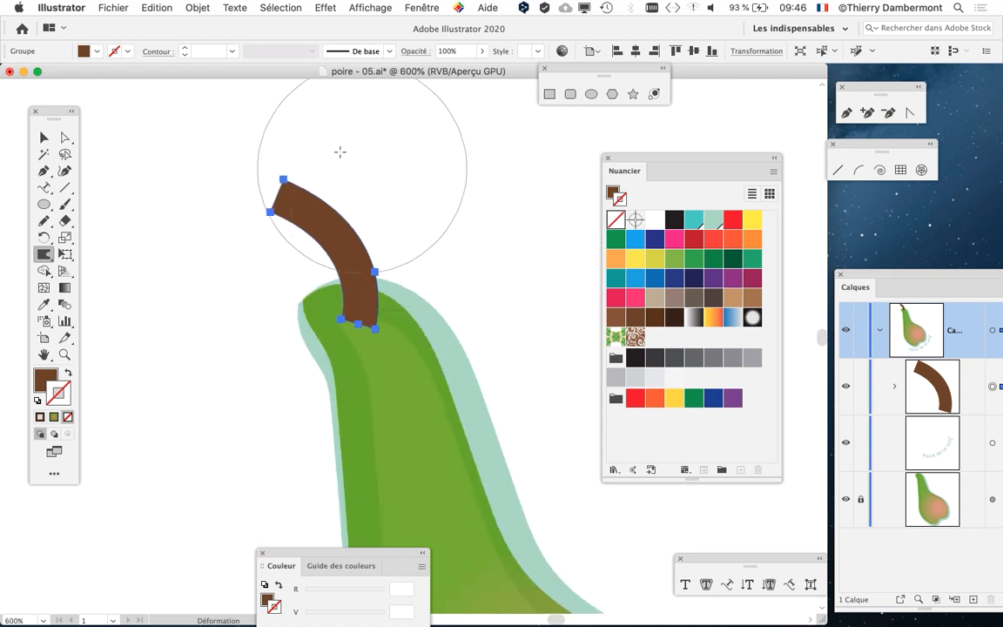
{"action": "left_click_drag", "start_coordinate": [301, 174], "coordinate": [270, 281]}
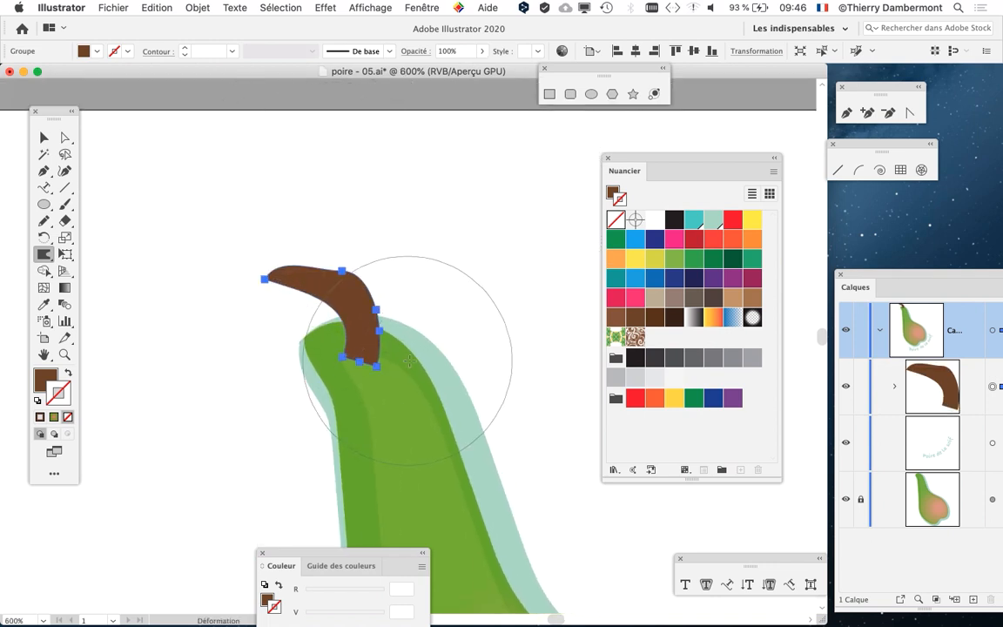
{"action": "key", "text": "super+z"}
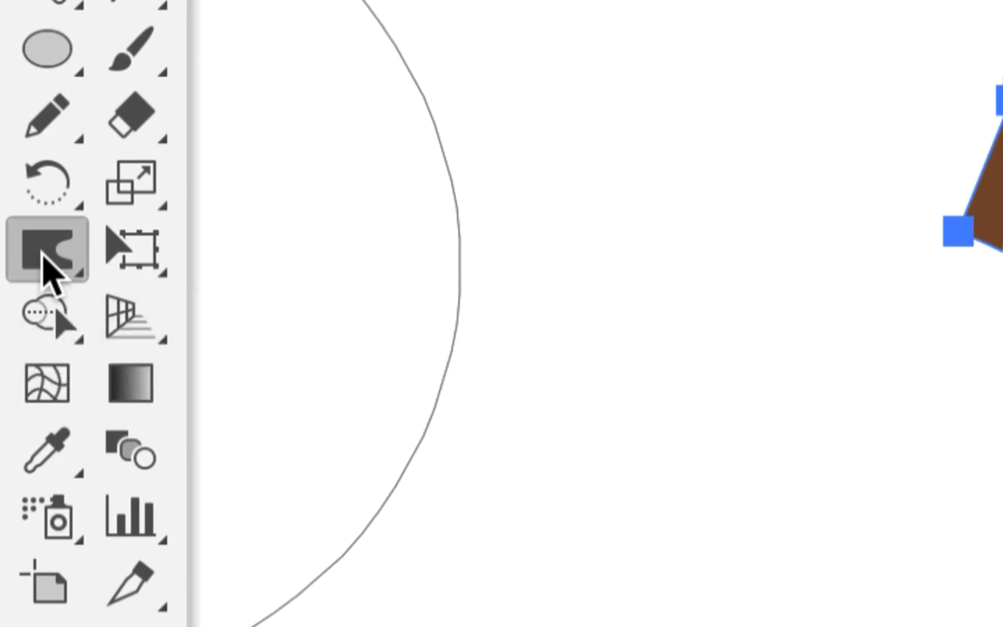
- Set the Déformation tool's brush width and height to 5 mm in its options
{"action": "double_click", "coordinate": [48, 266]}
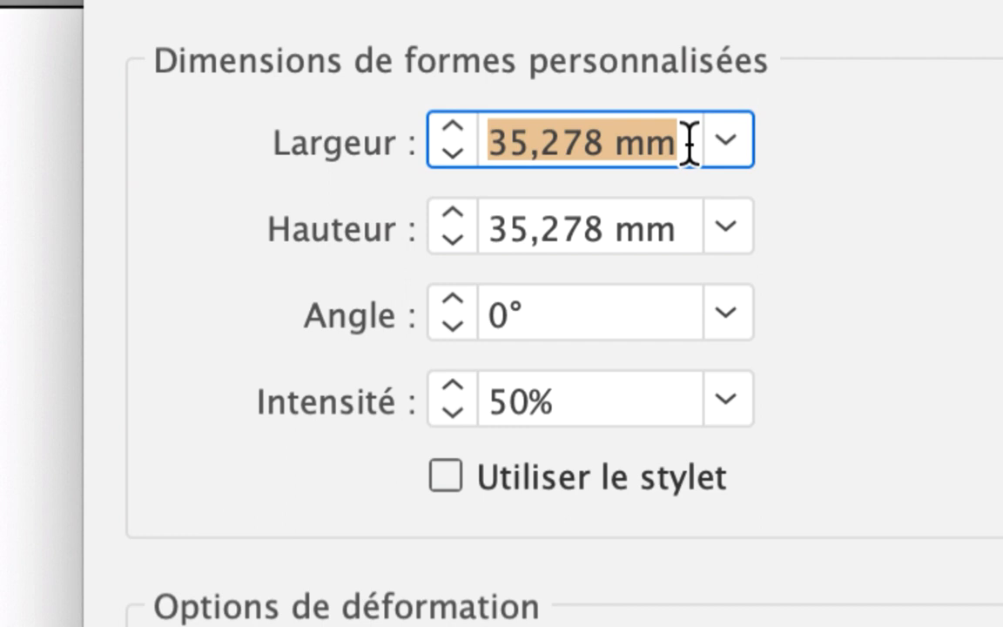
{"action": "type", "text": "5"}
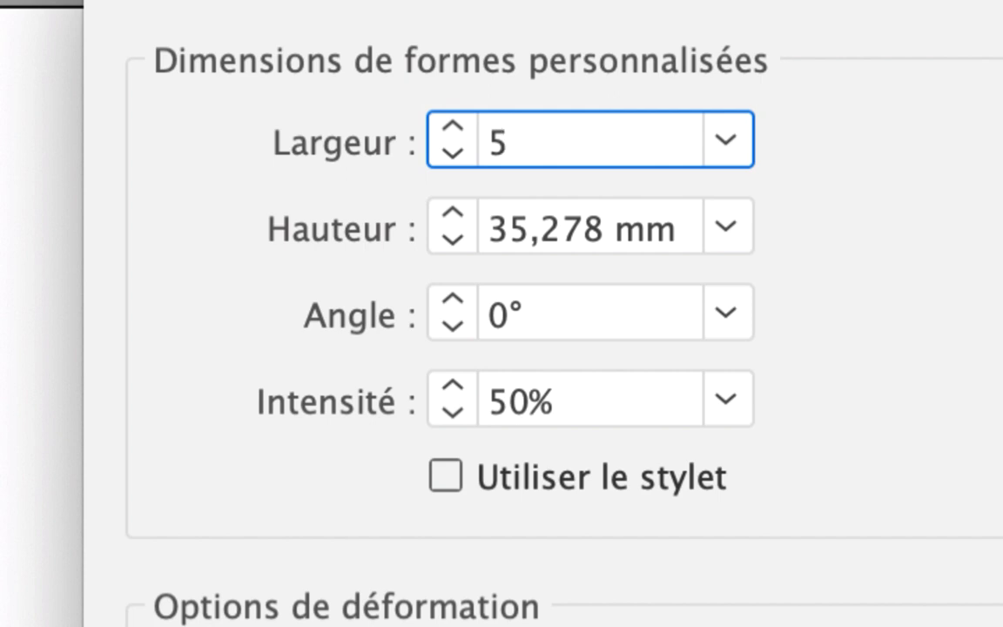
{"action": "key", "text": "Tab"}
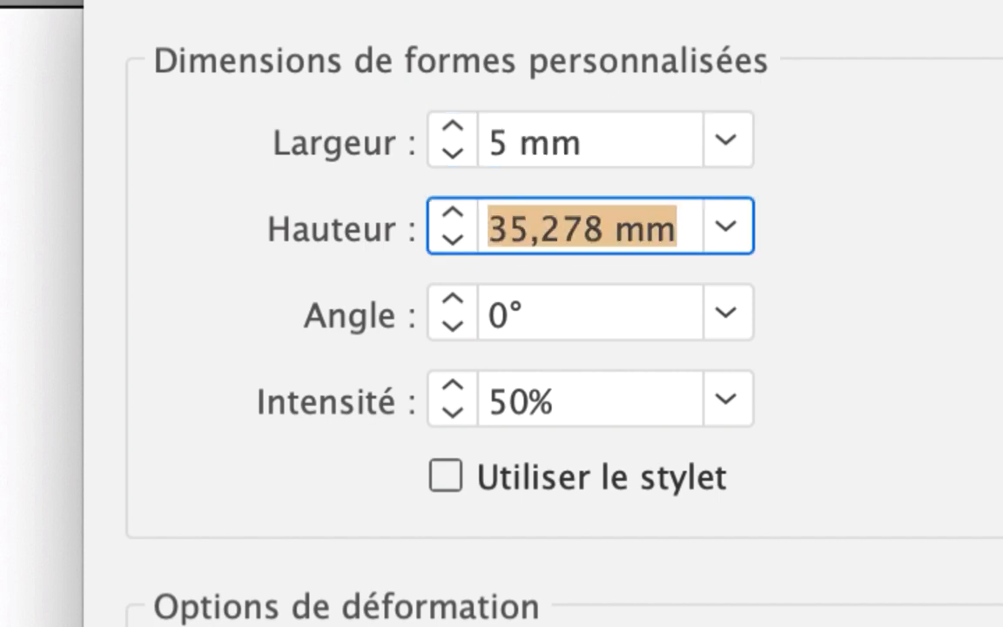
{"action": "type", "text": "5"}
{"action": "key", "text": "Tab"}
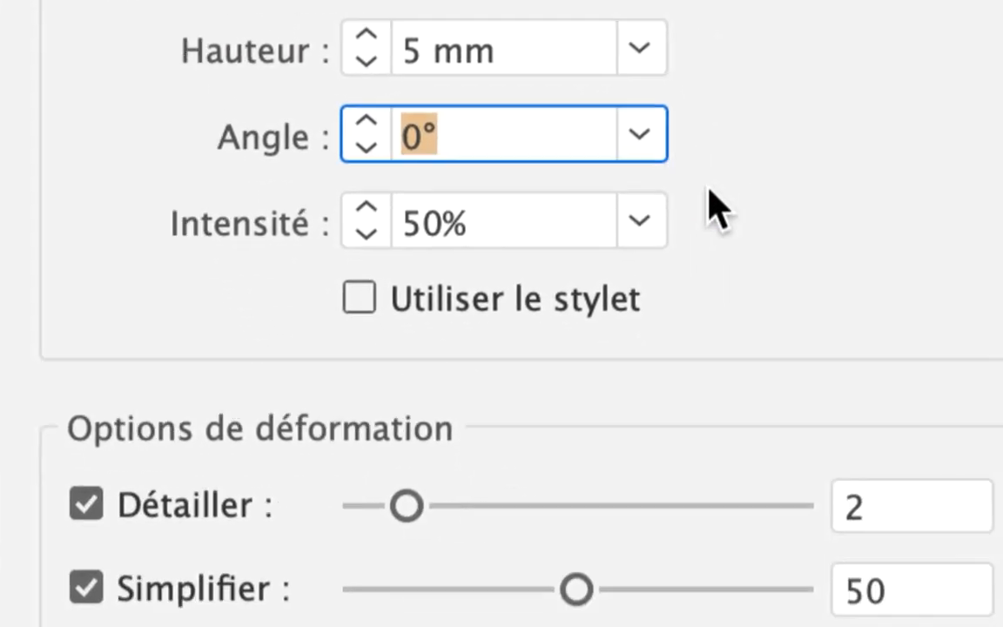
{"action": "left_click", "coordinate": [753, 357]}
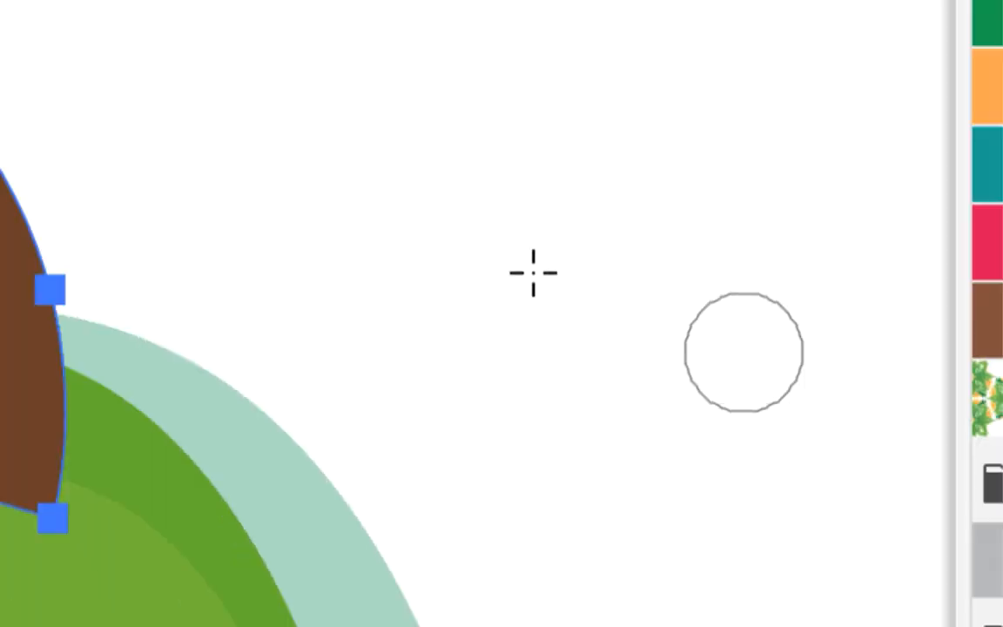
- Warp the stem's tip, base and both long edges with small Déformation strokes to give it an irregular, natural outline
{"action": "left_click_drag", "start_coordinate": [383, 195], "coordinate": [388, 218]}
{"action": "left_click_drag", "start_coordinate": [447, 226], "coordinate": [443, 247]}
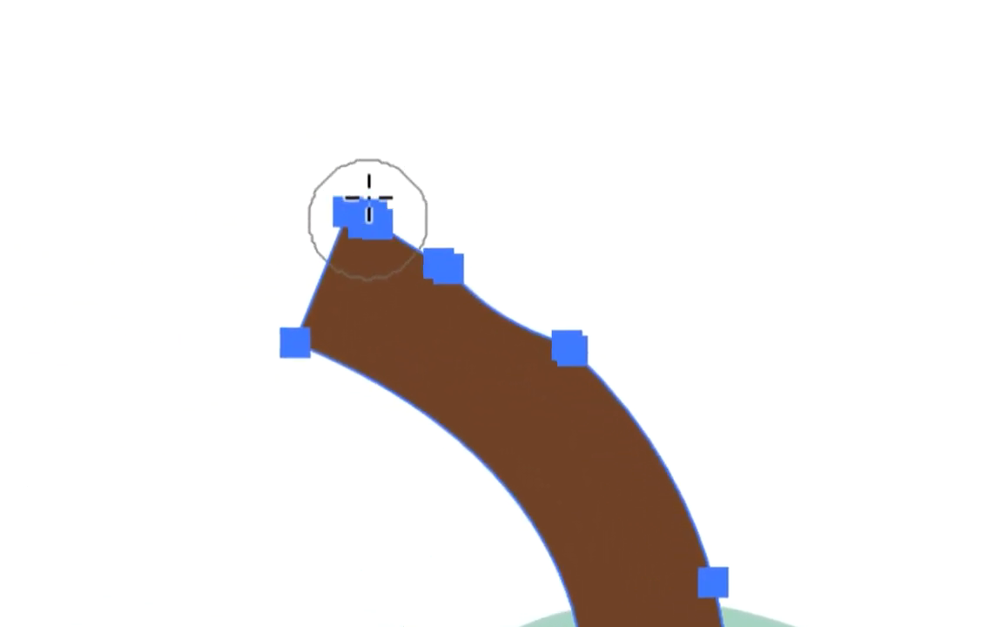
{"action": "left_click_drag", "start_coordinate": [368, 206], "coordinate": [370, 206]}
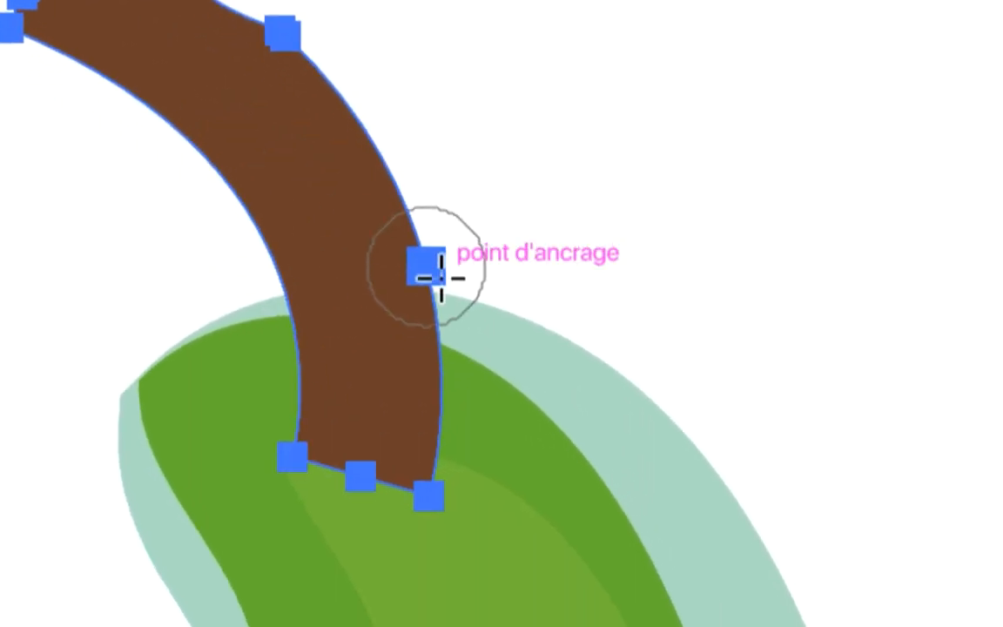
{"action": "left_click_drag", "start_coordinate": [461, 449], "coordinate": [417, 441]}
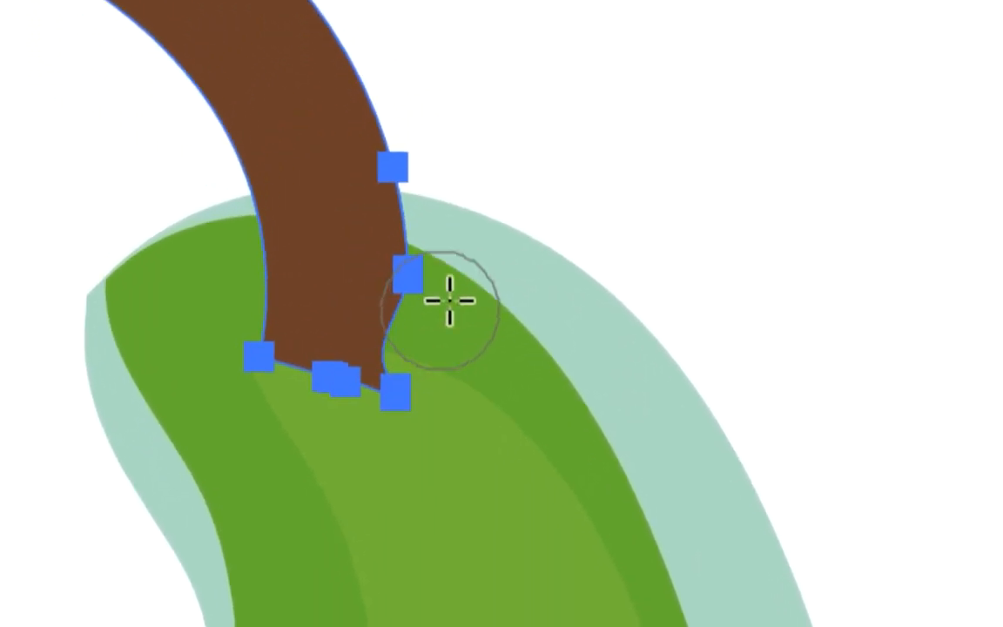
{"action": "left_click_drag", "start_coordinate": [414, 195], "coordinate": [389, 160]}
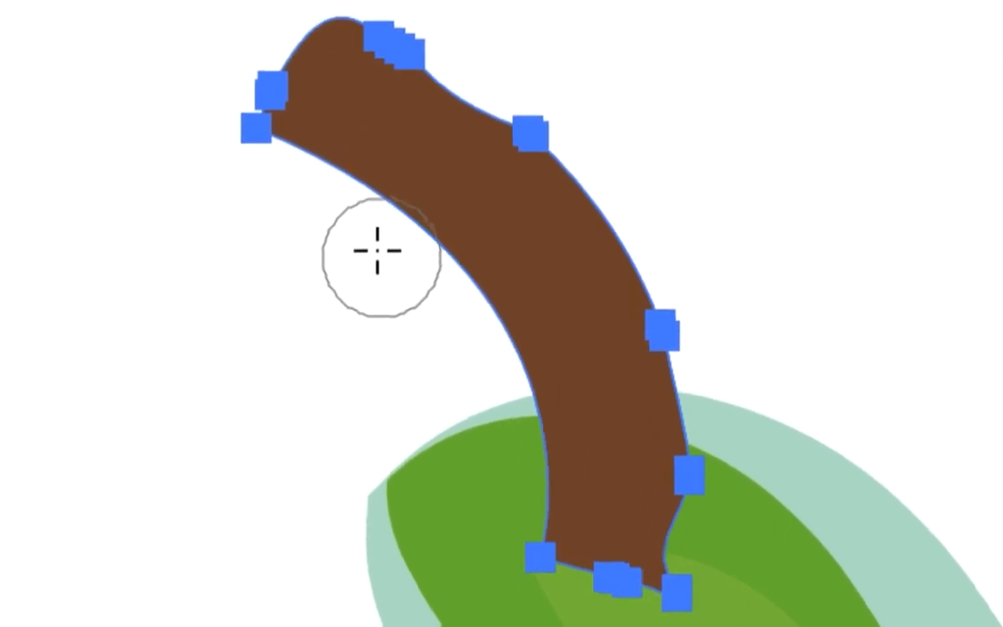
{"action": "mouse_move", "coordinate": [380, 231]}
{"action": "left_mouse_down"}
{"action": "mouse_move", "coordinate": [439, 244]}
{"action": "mouse_move", "coordinate": [520, 344]}
{"action": "mouse_move", "coordinate": [557, 438]}
{"action": "left_mouse_up"}
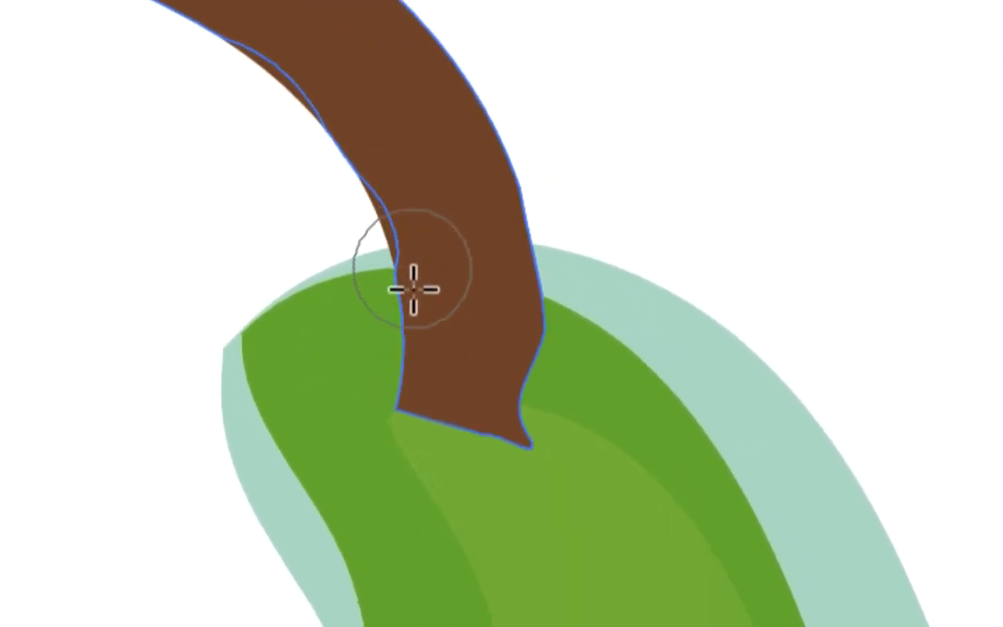
{"action": "left_click_drag", "start_coordinate": [413, 289], "coordinate": [412, 300]}
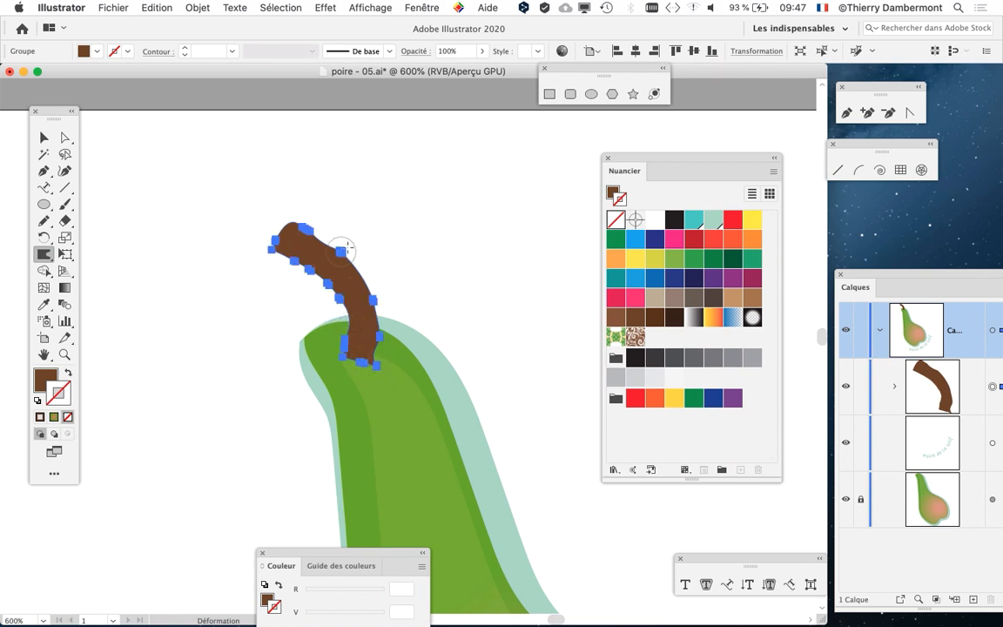
{"action": "mouse_move", "coordinate": [296, 242]}
{"action": "left_mouse_down"}
{"action": "mouse_move", "coordinate": [308, 265]}
{"action": "mouse_move", "coordinate": [348, 246]}
{"action": "left_mouse_up"}
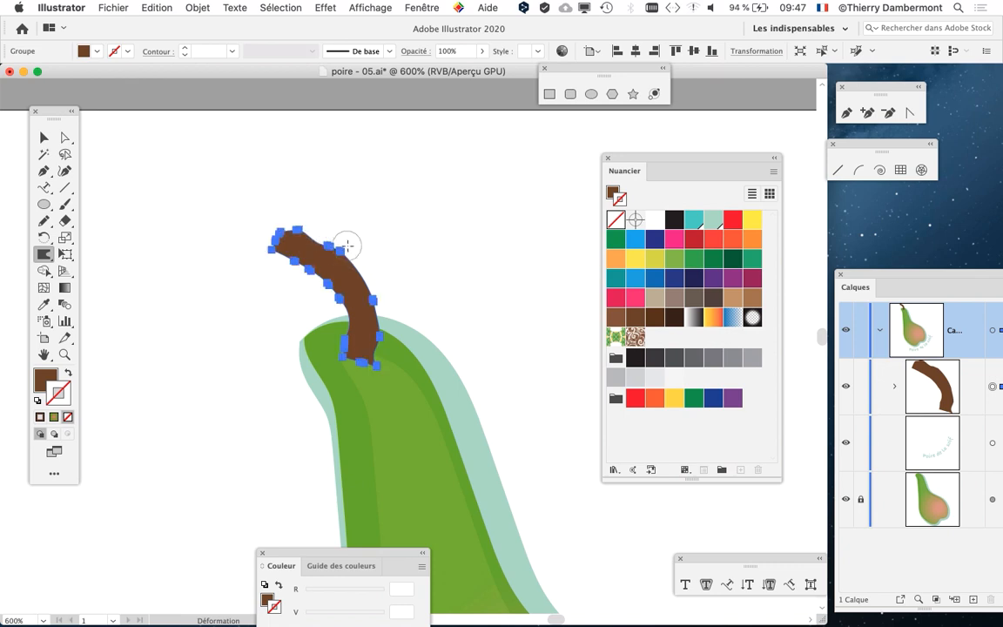
- Bring the whole pear into view and move the Couleur panel clear of it and its curved text
{"action": "scroll", "coordinate": [387, 226], "scroll_direction": "down", "scroll_amount": 3}
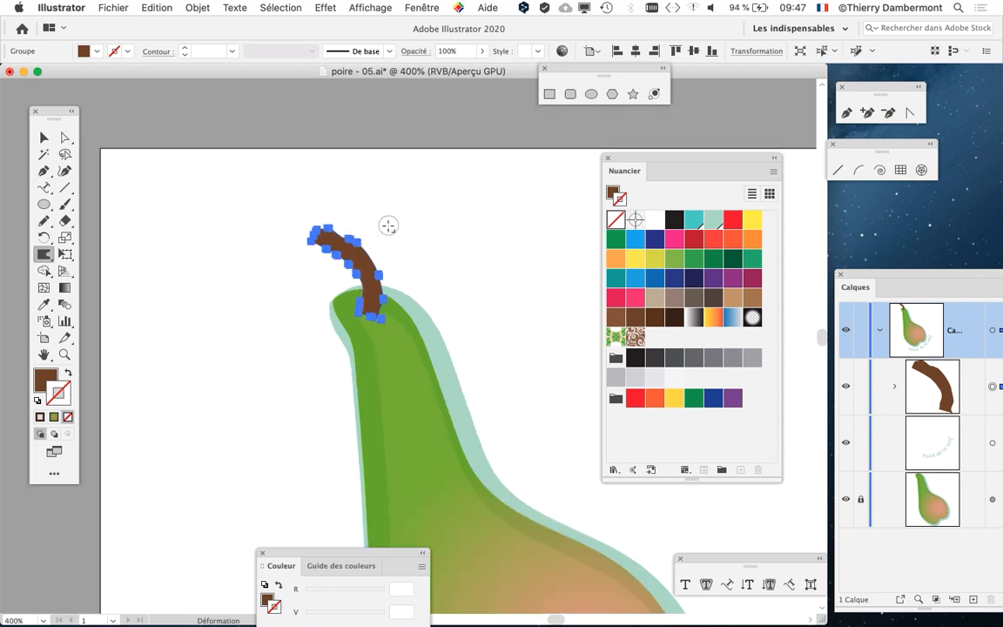
{"action": "left_click_drag", "start_coordinate": [347, 329], "coordinate": [191, 196]}
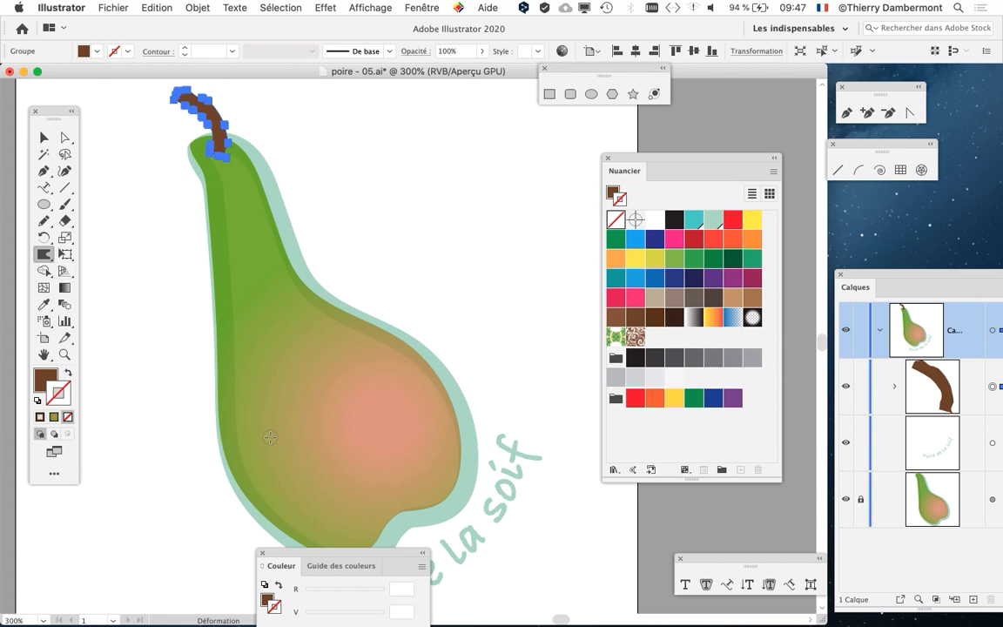
{"action": "left_click_drag", "start_coordinate": [400, 558], "coordinate": [159, 568]}
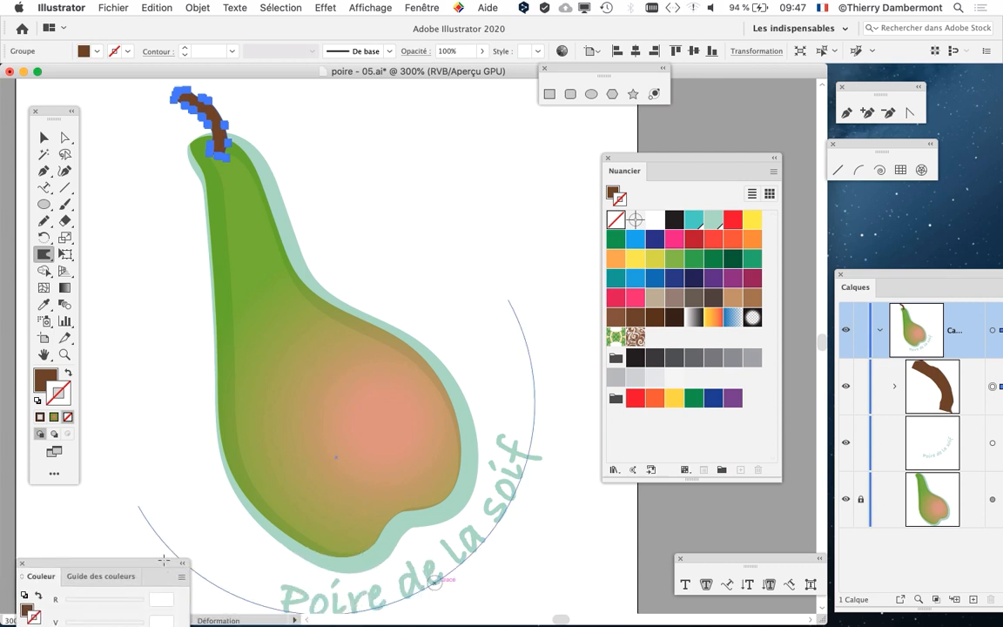
- Unlock the pear shape in the Calques panel, select it, and place the panel clear of the artwork
{"action": "left_click_drag", "start_coordinate": [896, 277], "coordinate": [467, 129]}
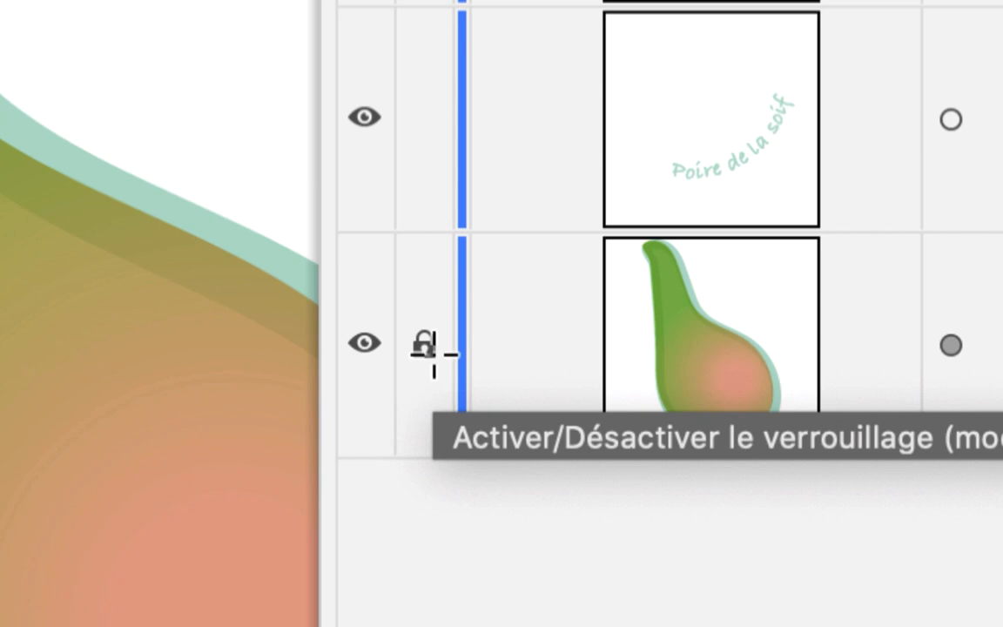
{"action": "left_click", "coordinate": [425, 347]}
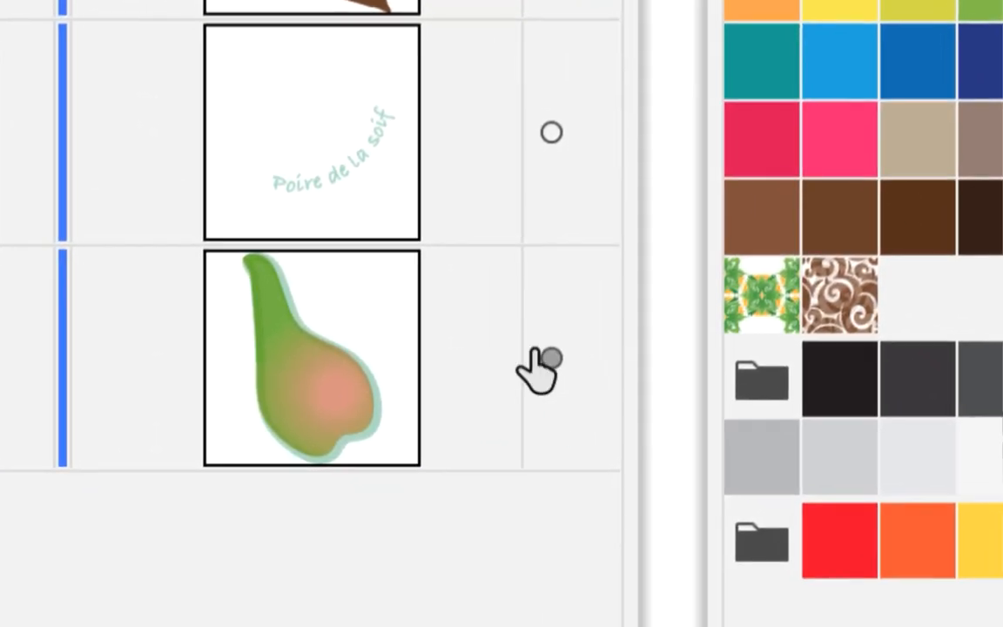
{"action": "left_click", "coordinate": [549, 358]}
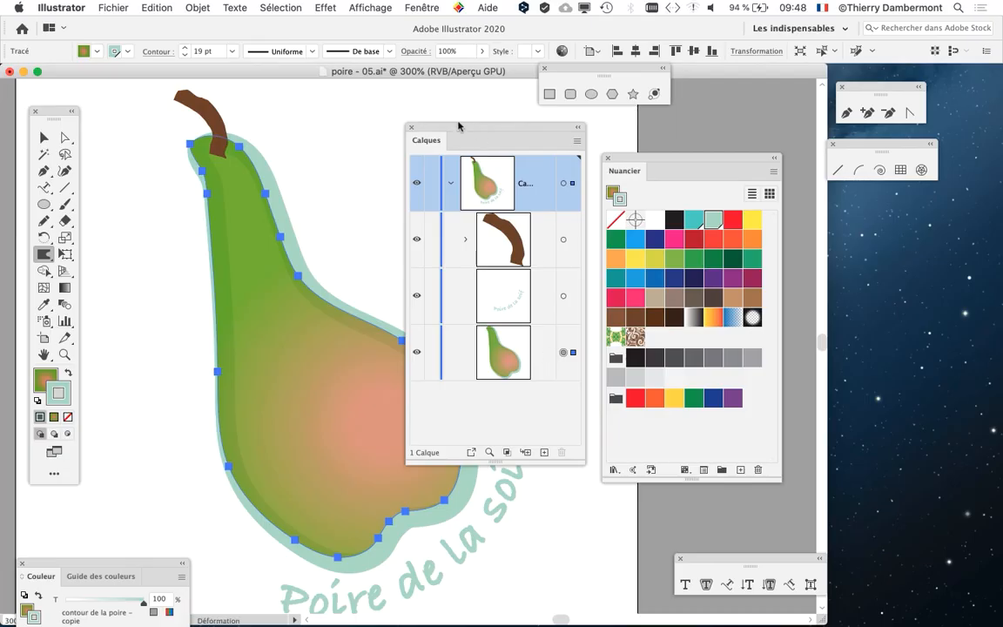
{"action": "left_click_drag", "start_coordinate": [459, 127], "coordinate": [845, 222]}
- Set the Déformation tool's brush width and height to 25 mm in its options
{"action": "double_click", "coordinate": [45, 253]}
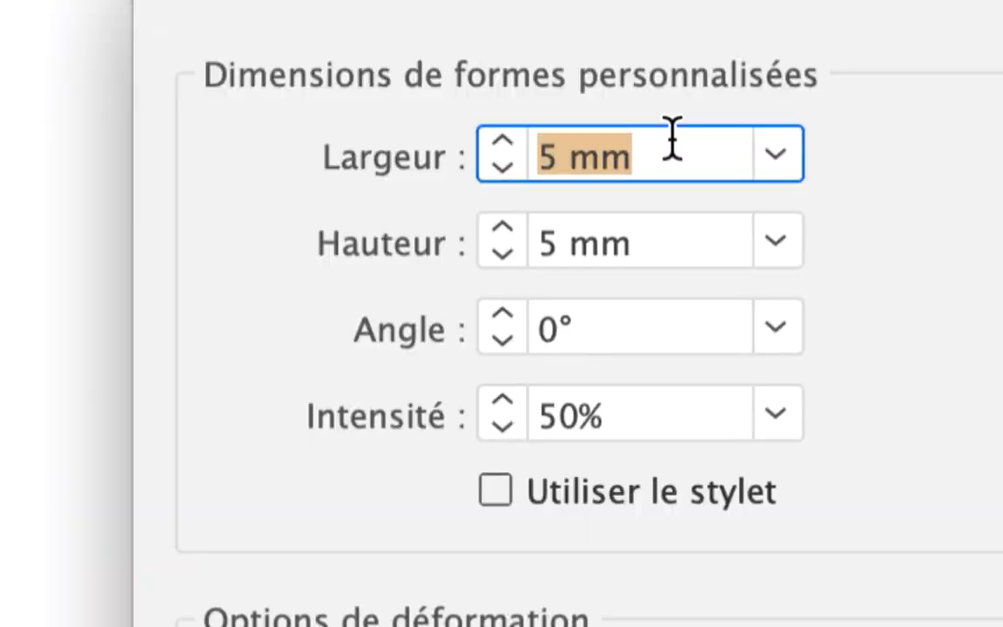
{"action": "type", "text": "25"}
{"action": "key", "text": "Tab"}
{"action": "type", "text": "2"}
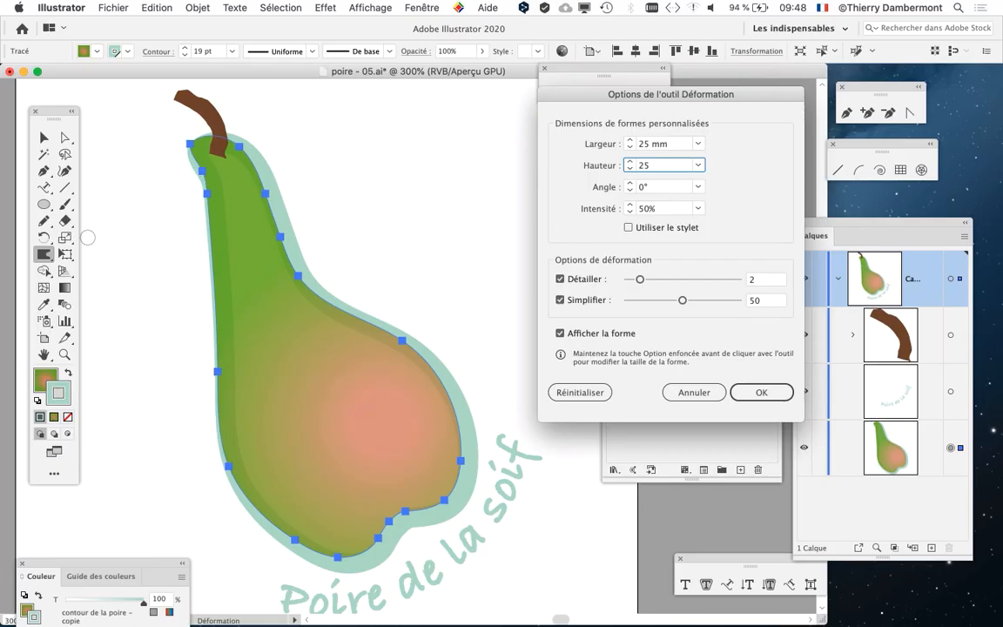
{"action": "left_click", "coordinate": [786, 388]}
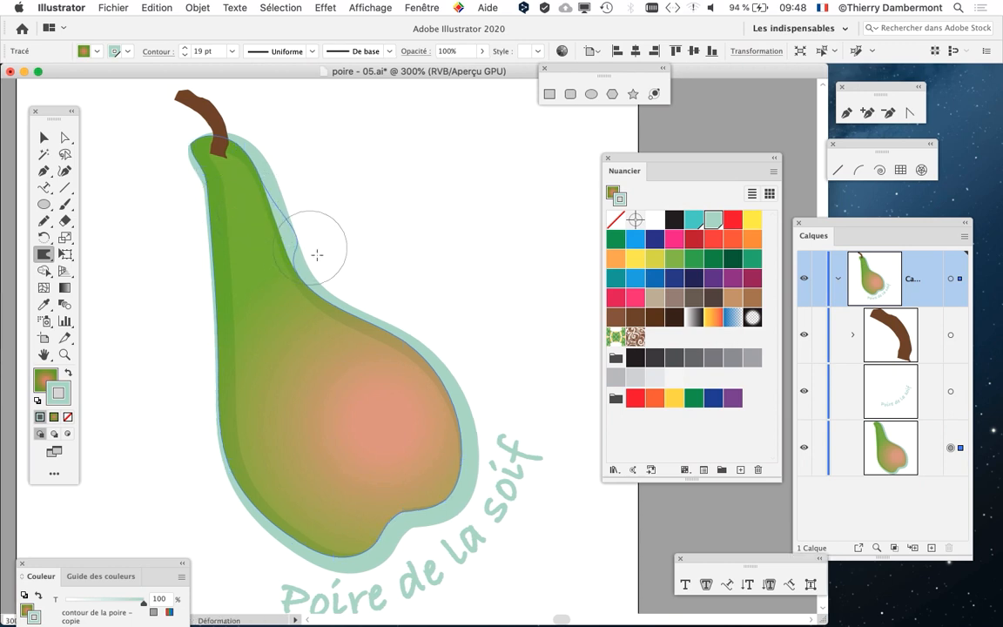
- Reshape the pear's right flank with Déformation strokes, undoing the first distortion around the neck
{"action": "left_click_drag", "start_coordinate": [372, 329], "coordinate": [359, 325]}
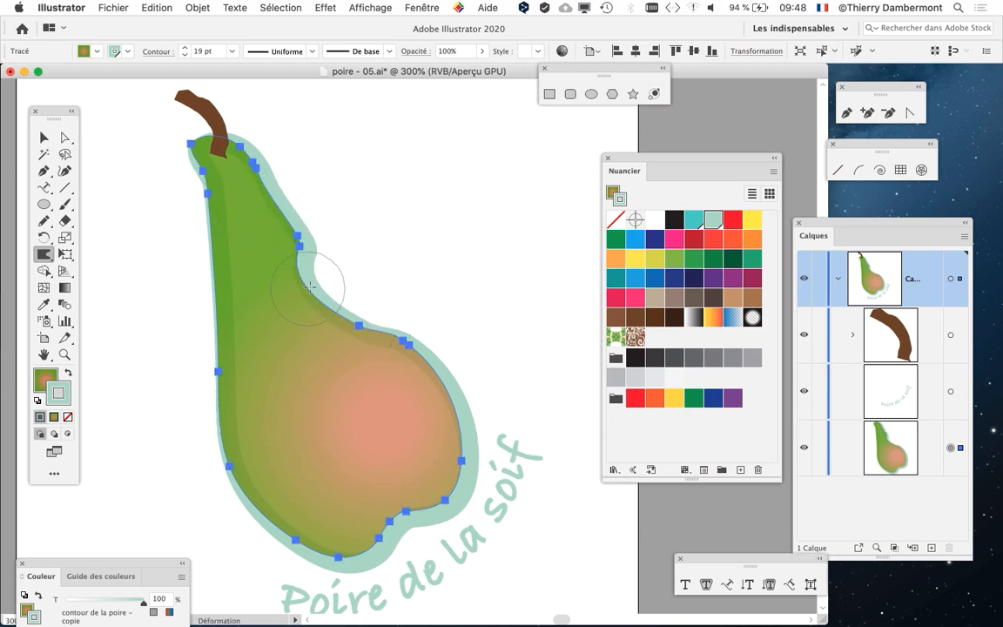
{"action": "key", "text": "super+z"}
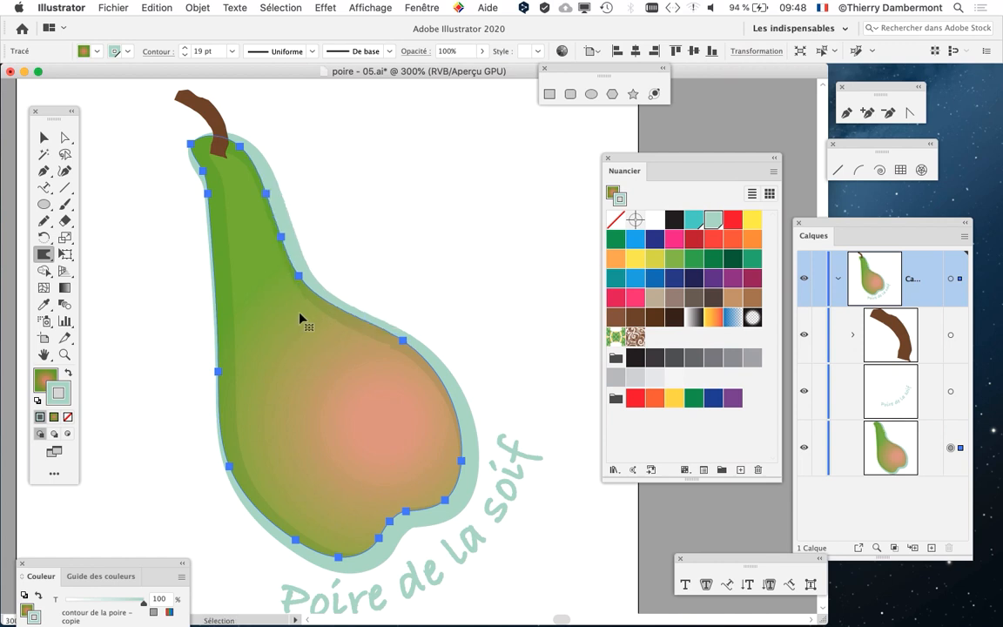
{"action": "left_click_drag", "start_coordinate": [388, 267], "coordinate": [436, 347]}
{"action": "left_click_drag", "start_coordinate": [444, 427], "coordinate": [455, 441]}
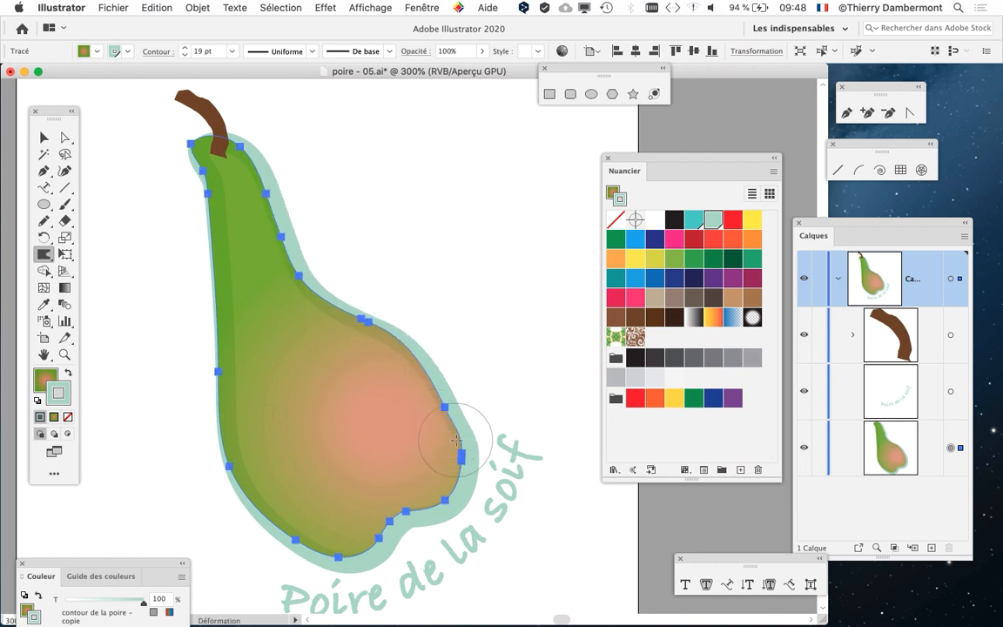
- Smooth the pear's outline with Déformation strokes along both flanks, the base and the top of the neck, and deselect it
{"action": "left_click_drag", "start_coordinate": [211, 437], "coordinate": [242, 484]}
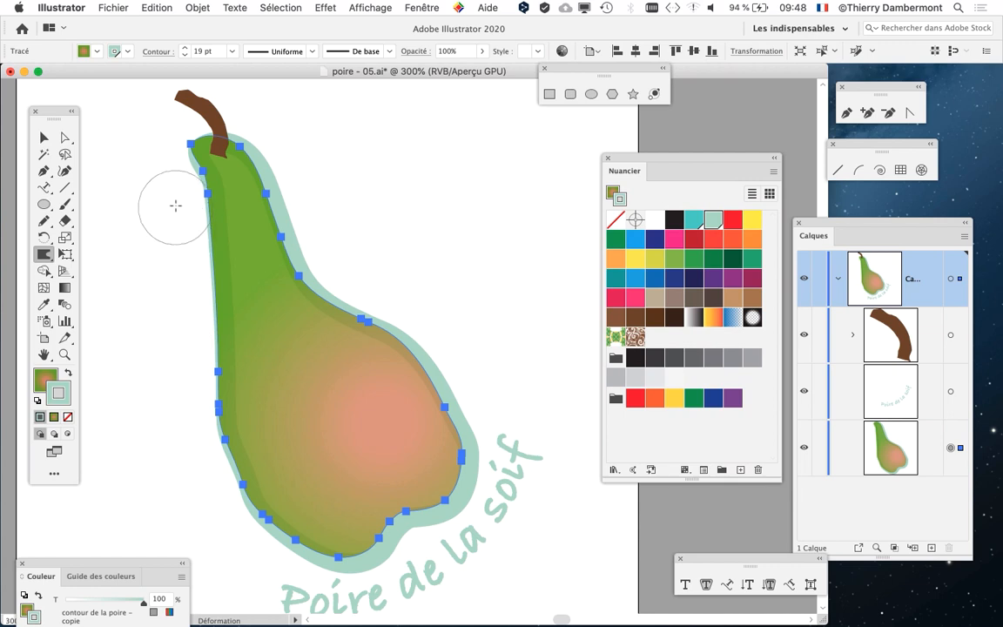
{"action": "mouse_move", "coordinate": [174, 206]}
{"action": "left_mouse_down"}
{"action": "mouse_move", "coordinate": [201, 243]}
{"action": "mouse_move", "coordinate": [196, 266]}
{"action": "left_mouse_up"}
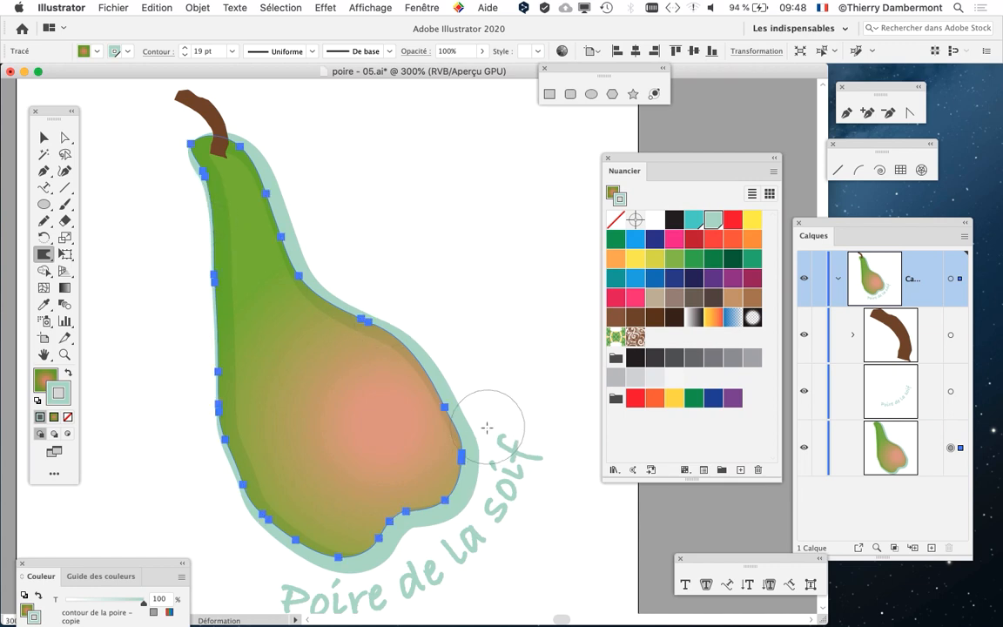
{"action": "mouse_move", "coordinate": [480, 465]}
{"action": "left_mouse_down"}
{"action": "mouse_move", "coordinate": [461, 453]}
{"action": "mouse_move", "coordinate": [461, 400]}
{"action": "mouse_move", "coordinate": [430, 350]}
{"action": "left_mouse_up"}
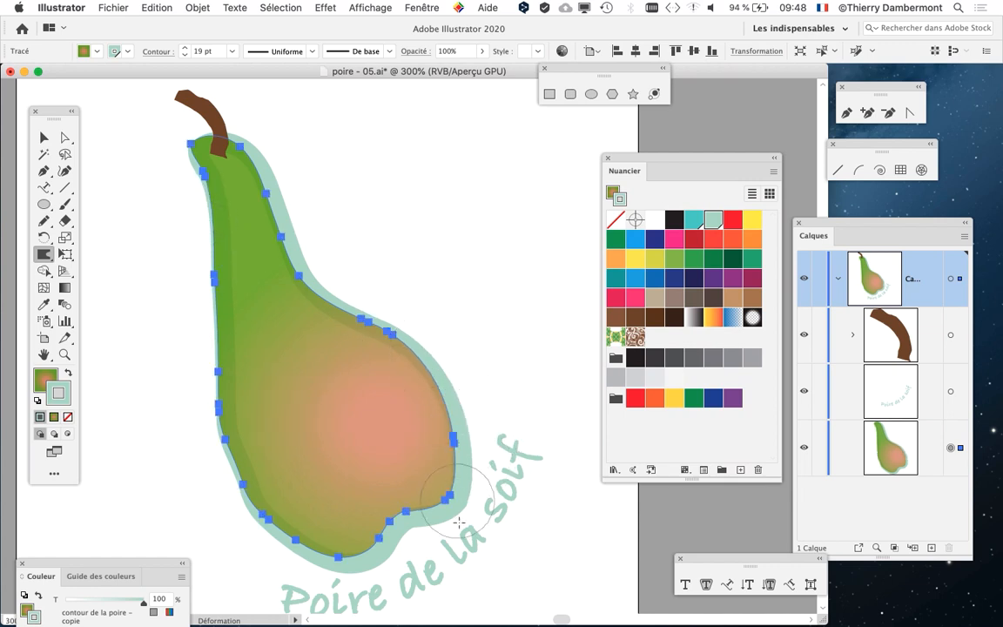
{"action": "left_click_drag", "start_coordinate": [437, 529], "coordinate": [444, 461]}
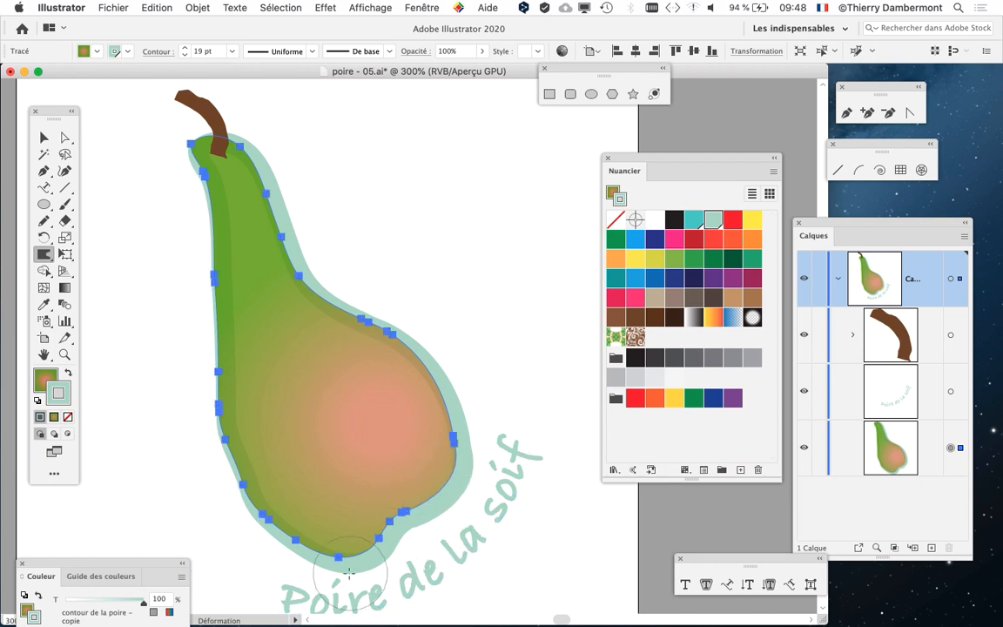
{"action": "mouse_move", "coordinate": [349, 572]}
{"action": "left_mouse_down"}
{"action": "mouse_move", "coordinate": [329, 517]}
{"action": "mouse_move", "coordinate": [280, 518]}
{"action": "left_mouse_up"}
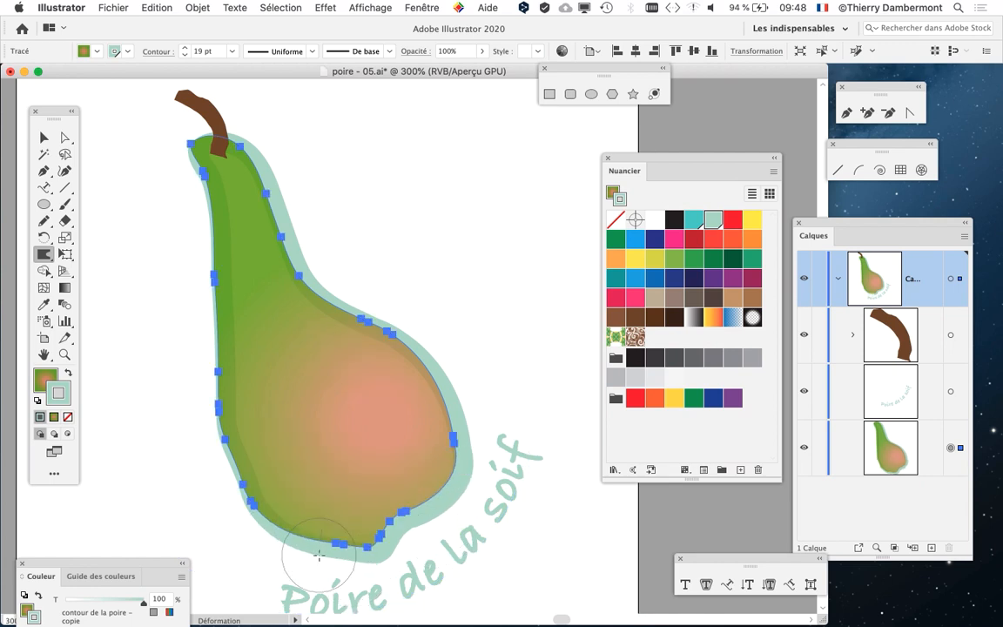
{"action": "mouse_move", "coordinate": [362, 556]}
{"action": "left_mouse_down"}
{"action": "mouse_move", "coordinate": [359, 527]}
{"action": "mouse_move", "coordinate": [378, 535]}
{"action": "left_mouse_up"}
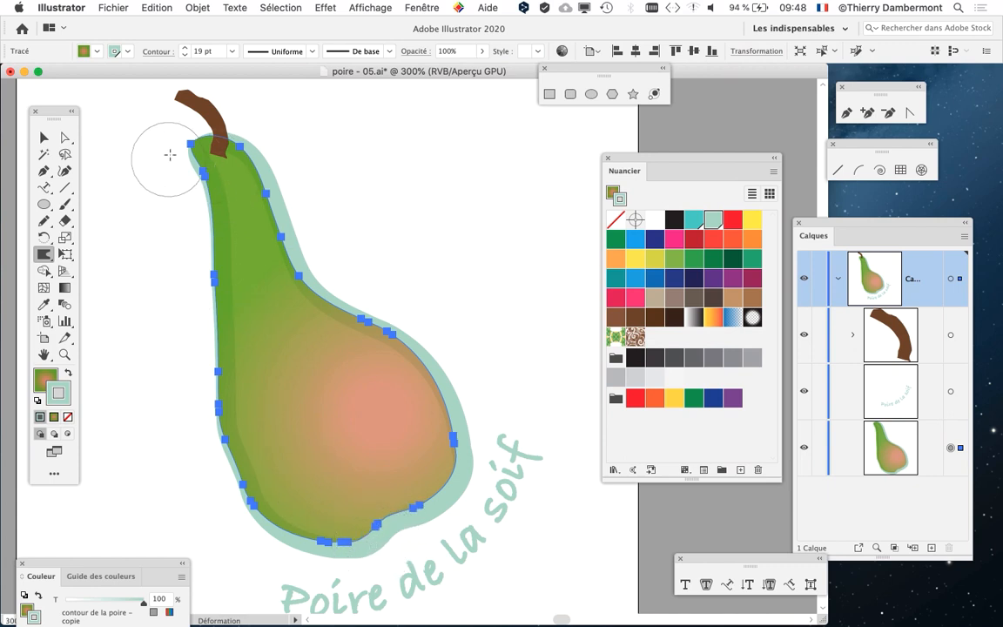
{"action": "mouse_move", "coordinate": [170, 154]}
{"action": "left_mouse_down"}
{"action": "mouse_move", "coordinate": [179, 144]}
{"action": "mouse_move", "coordinate": [177, 156]}
{"action": "left_mouse_up"}
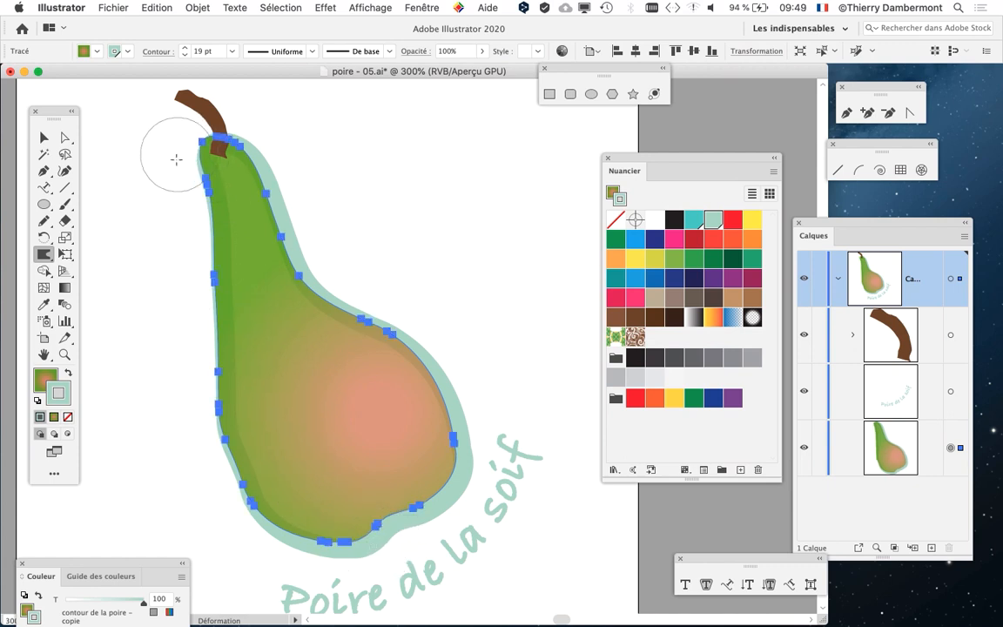
{"action": "mouse_move", "coordinate": [159, 392]}
{"action": "left_mouse_down"}
{"action": "mouse_move", "coordinate": [213, 430]}
{"action": "mouse_move", "coordinate": [206, 419]}
{"action": "left_mouse_up"}
{"action": "left_click", "coordinate": [42, 137]}
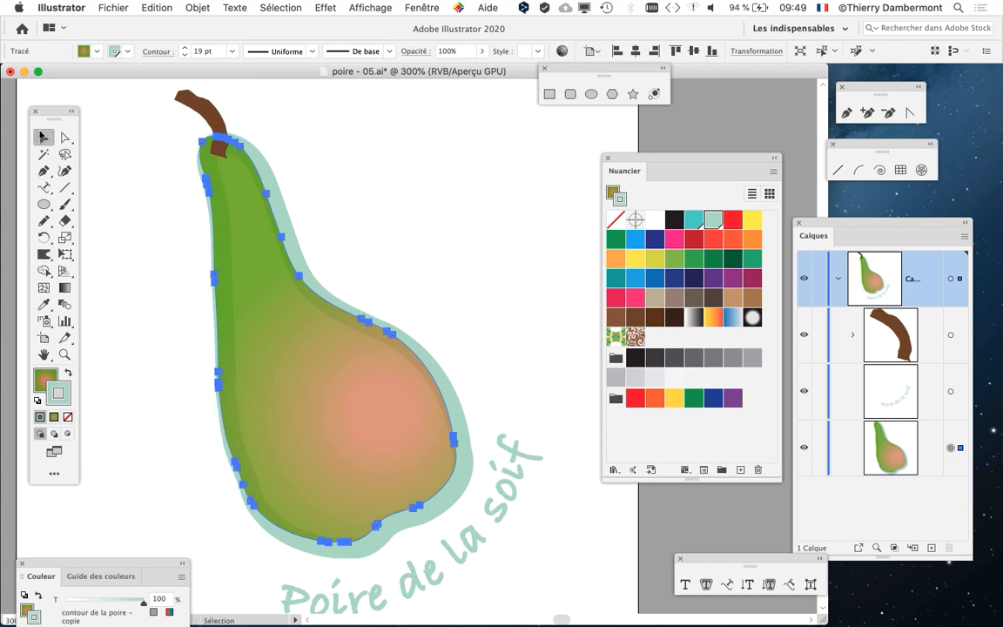
{"action": "left_click", "coordinate": [459, 227]}
{"action": "scroll", "coordinate": [468, 288], "scroll_direction": "down", "scroll_amount": 1}
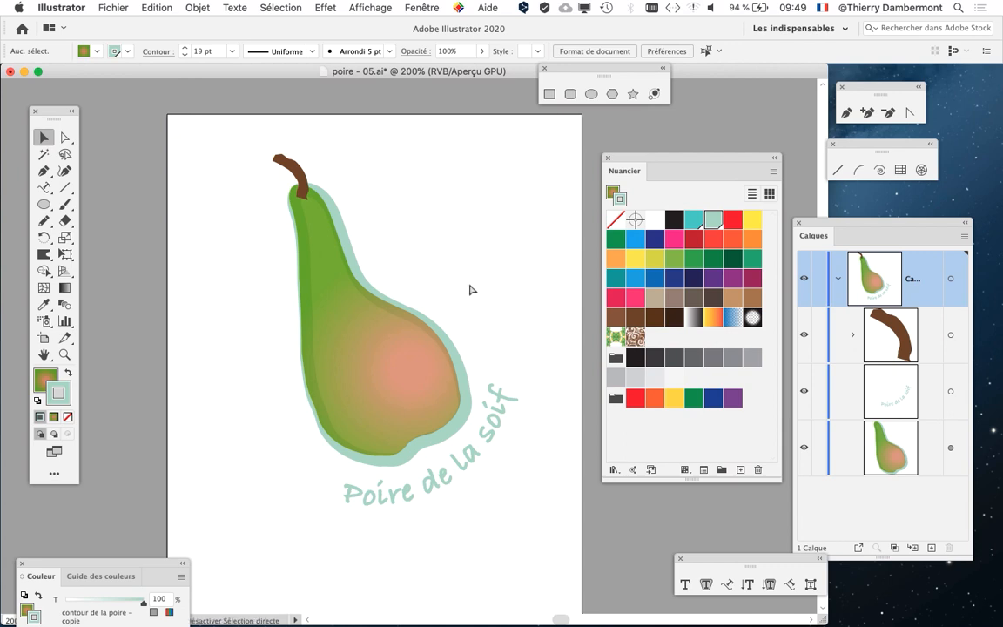
- Save the document under the new name poire - 06.ai in the intro 2 illustrator folder with the default Illustrator 2020 options
{"action": "left_click_drag", "start_coordinate": [696, 167], "coordinate": [645, 154]}
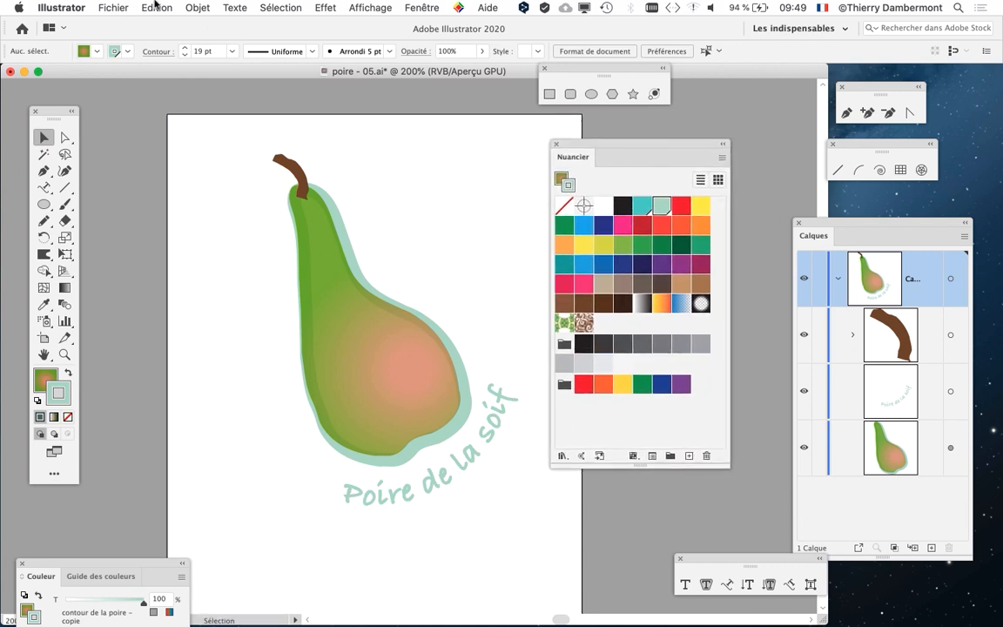
{"action": "left_click", "coordinate": [114, 7]}
{"action": "left_click", "coordinate": [165, 125]}
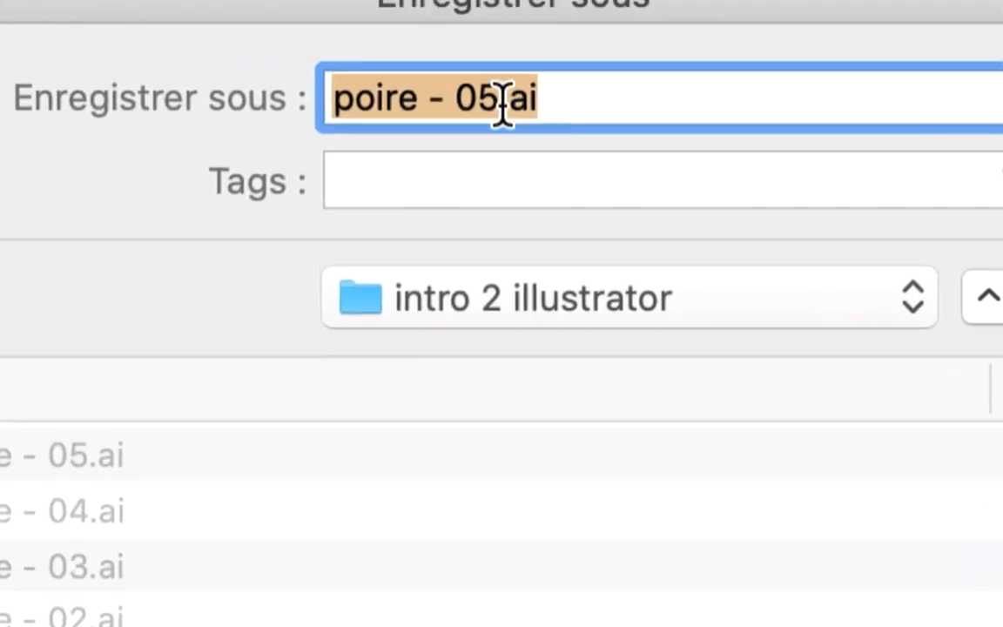
{"action": "left_click_drag", "start_coordinate": [502, 103], "coordinate": [499, 104]}
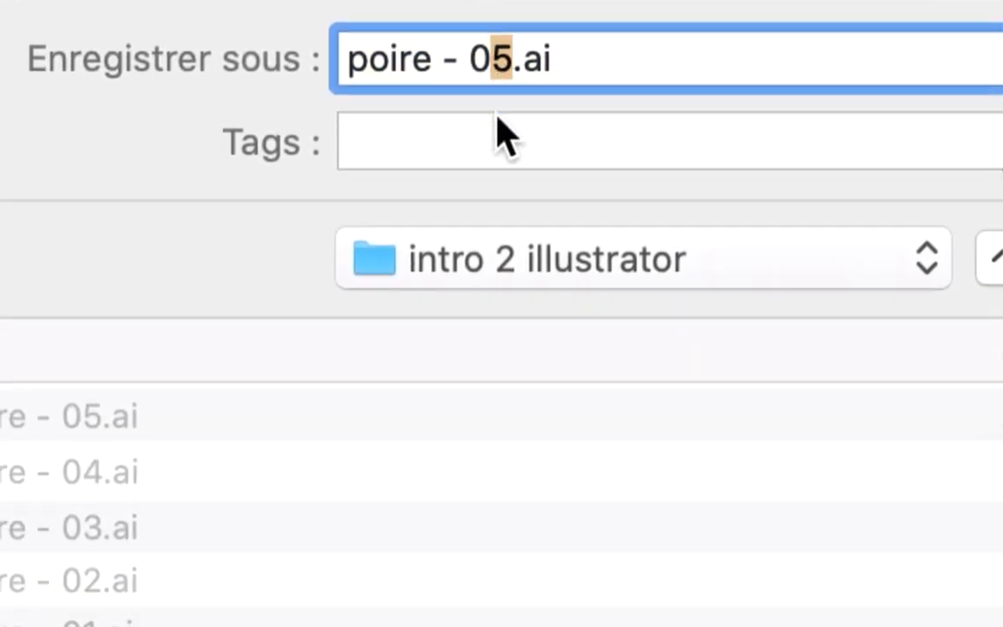
{"action": "type", "text": "6"}
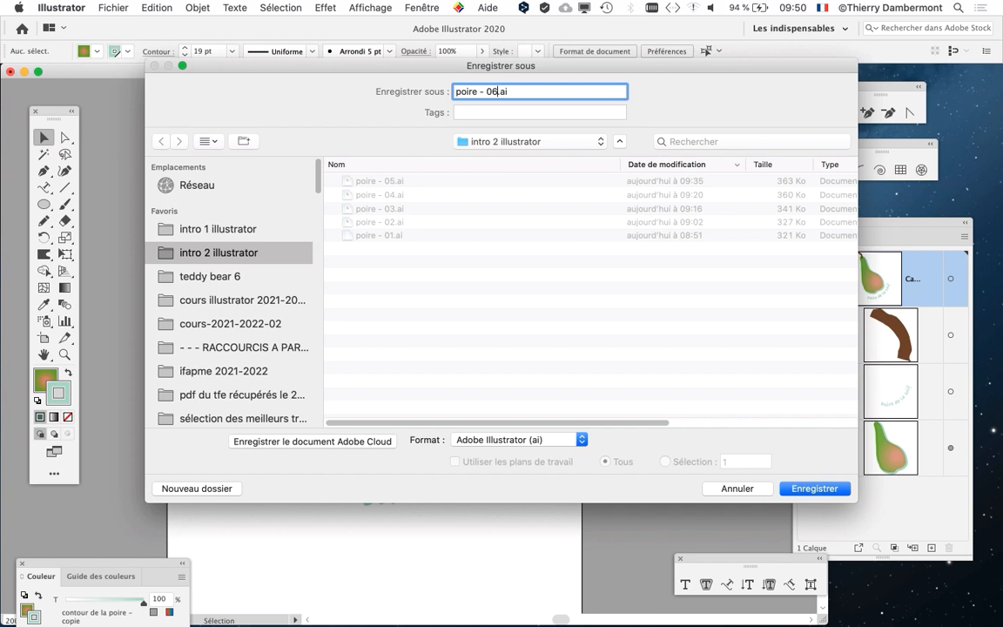
{"action": "key", "text": "Return"}
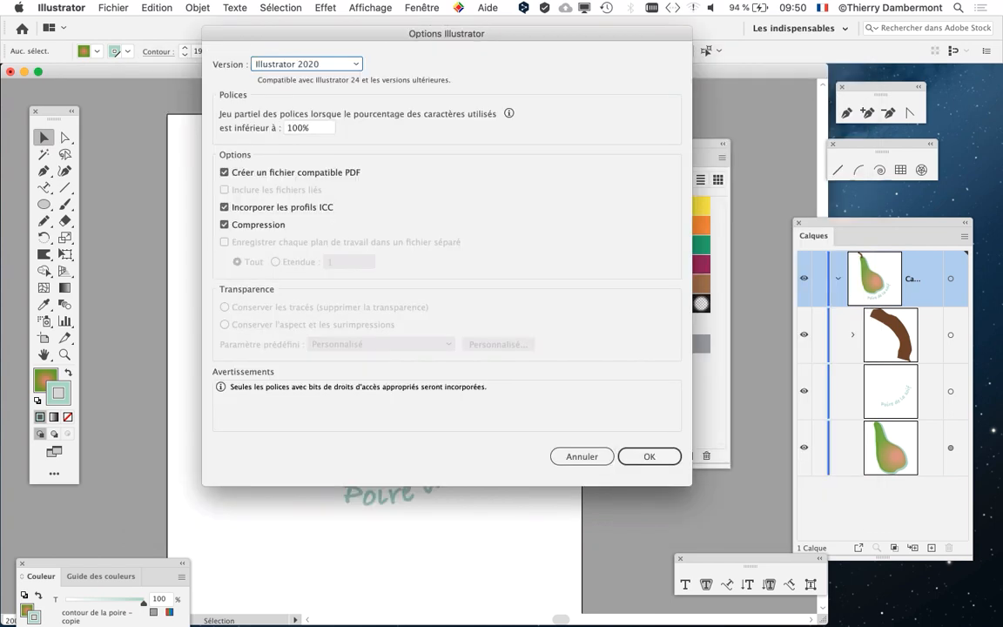
{"action": "key", "text": "Return"}
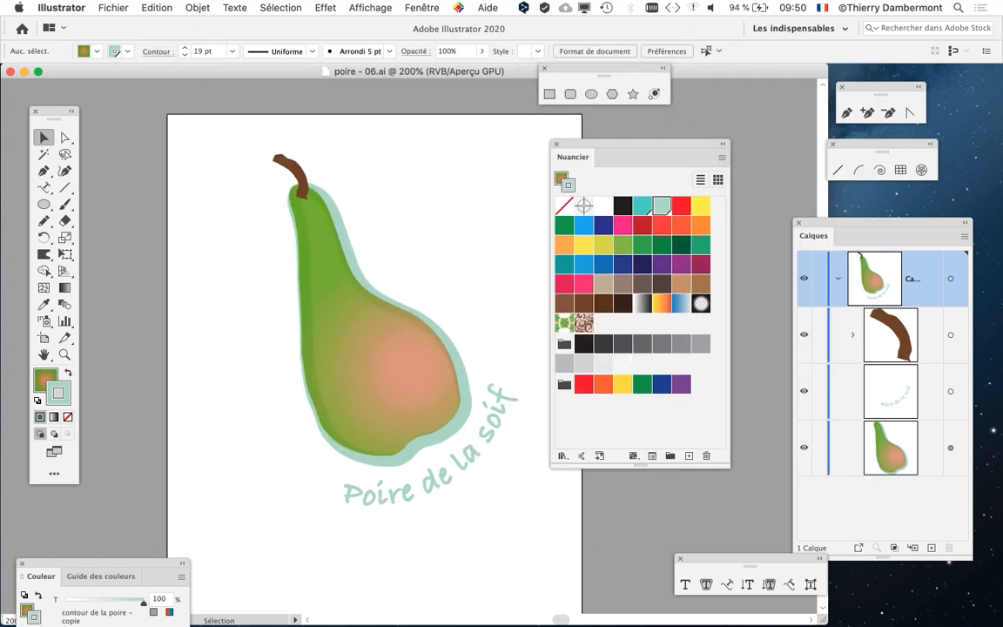
- Move the Nuancier and Calques panels clear of the artwork and lock the stem, the curved text and the pear
{"action": "key", "text": "super+minus"}
{"action": "left_click_drag", "start_coordinate": [429, 453], "coordinate": [310, 418]}
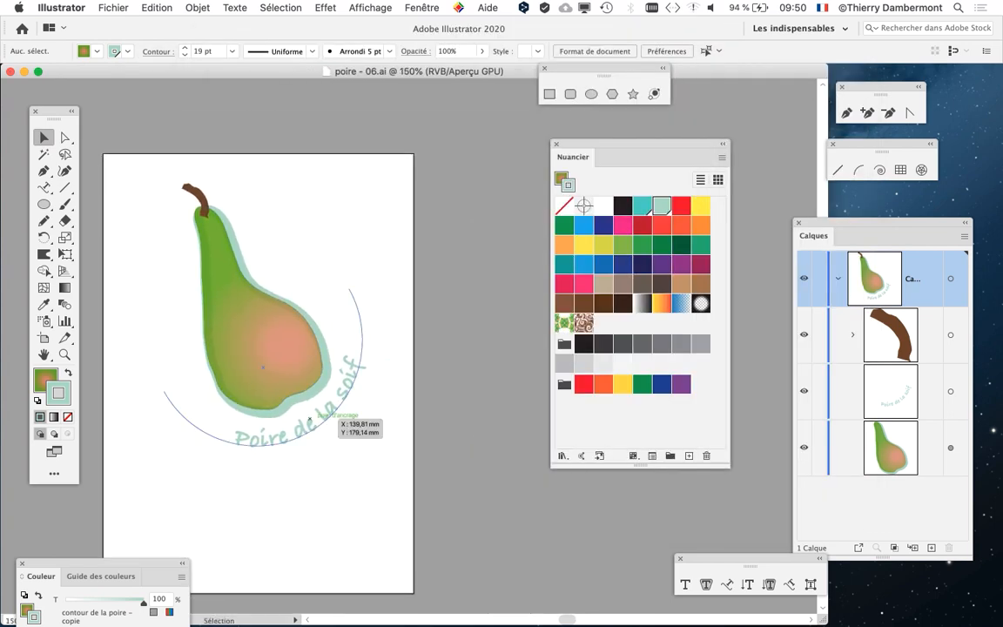
{"action": "scroll", "coordinate": [307, 418], "scroll_direction": "up", "scroll_amount": 1}
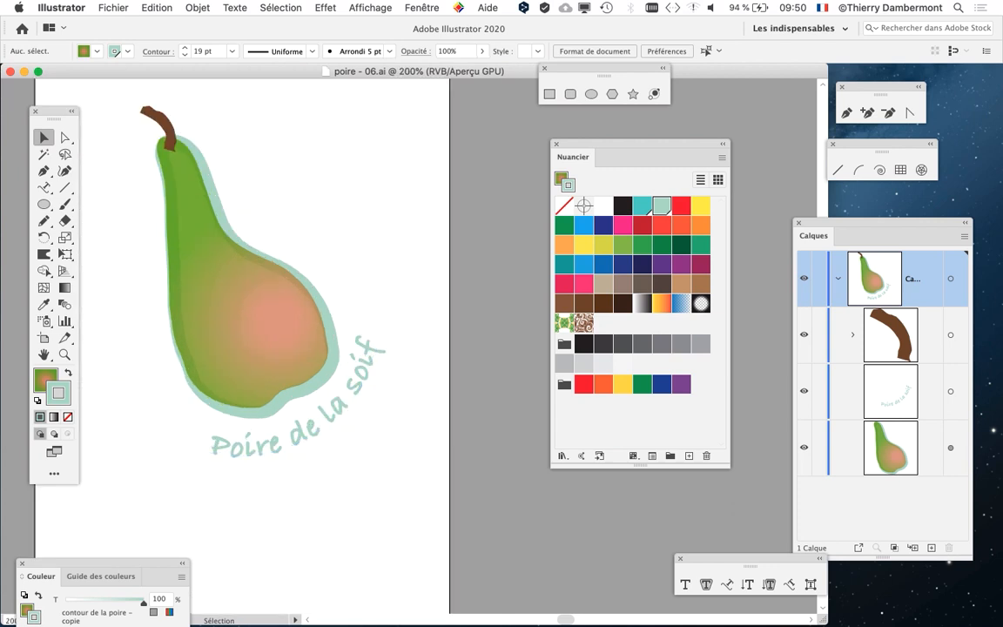
{"action": "left_click_drag", "start_coordinate": [640, 145], "coordinate": [466, 516]}
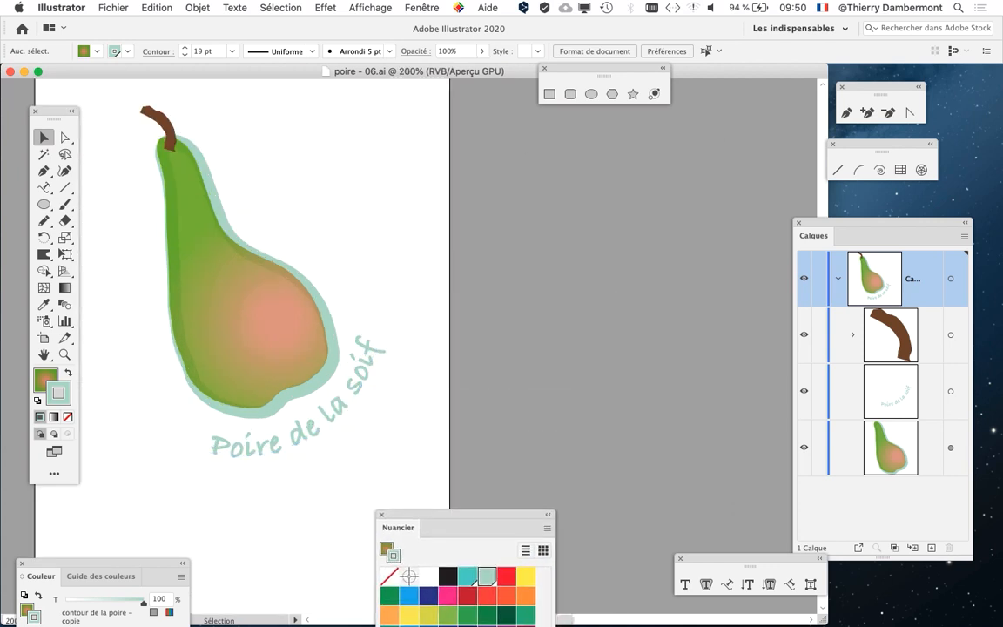
{"action": "left_click_drag", "start_coordinate": [882, 223], "coordinate": [635, 158]}
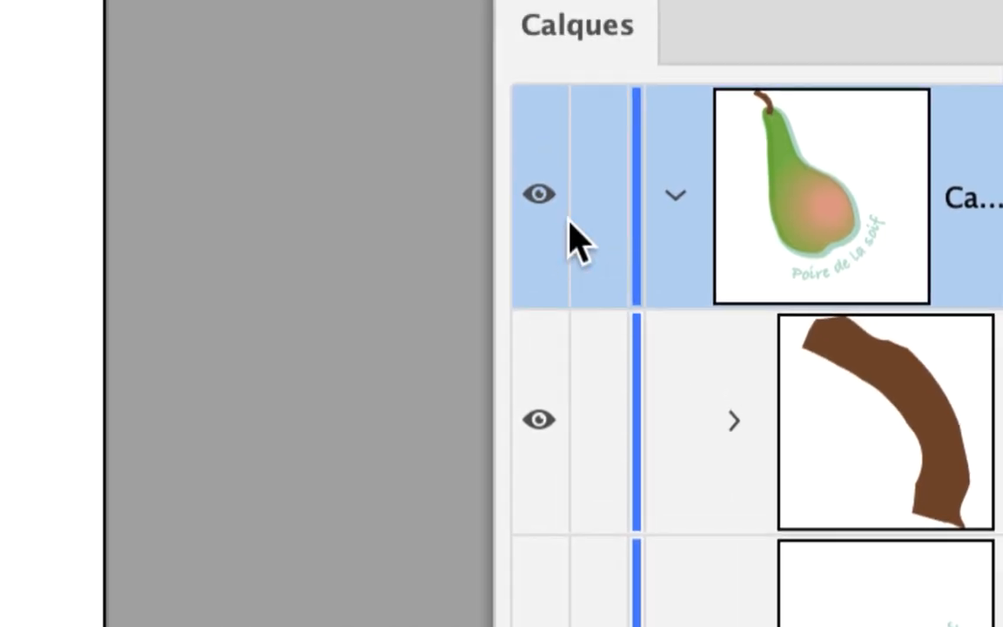
{"action": "left_click", "coordinate": [573, 333]}
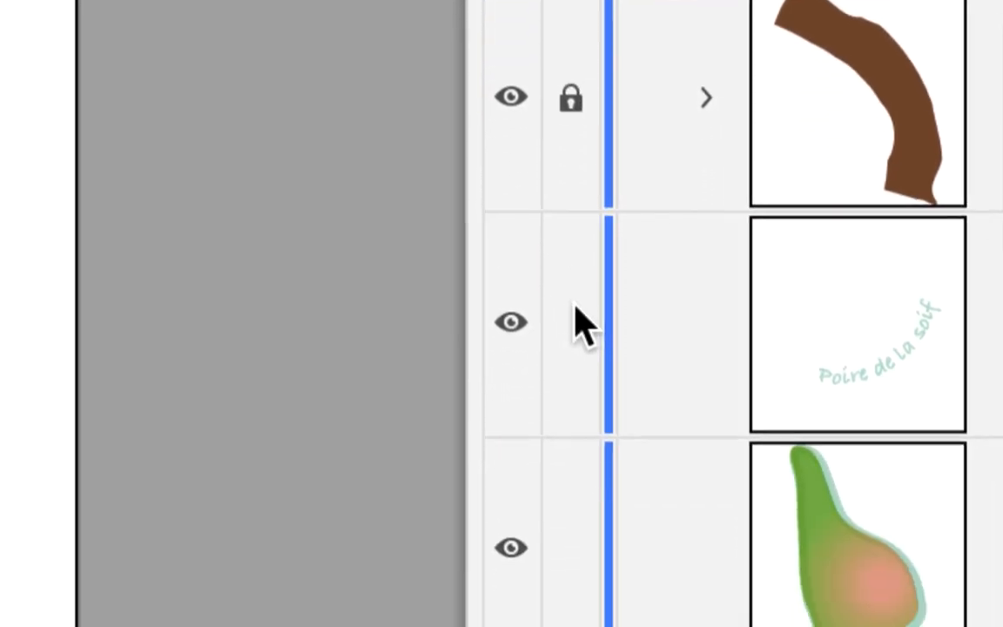
{"action": "left_click", "coordinate": [573, 317]}
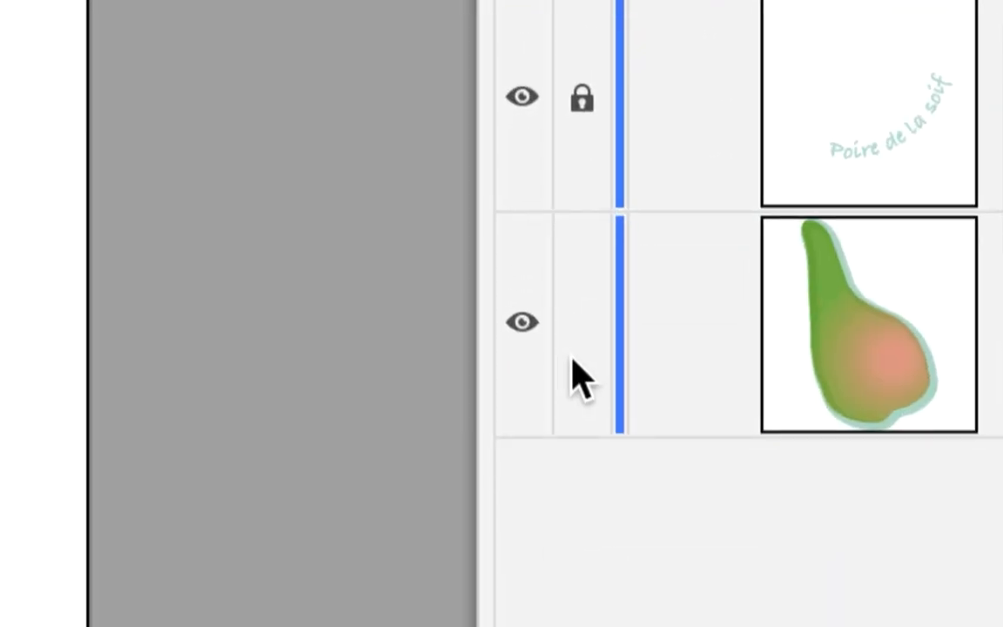
{"action": "left_click", "coordinate": [572, 546]}
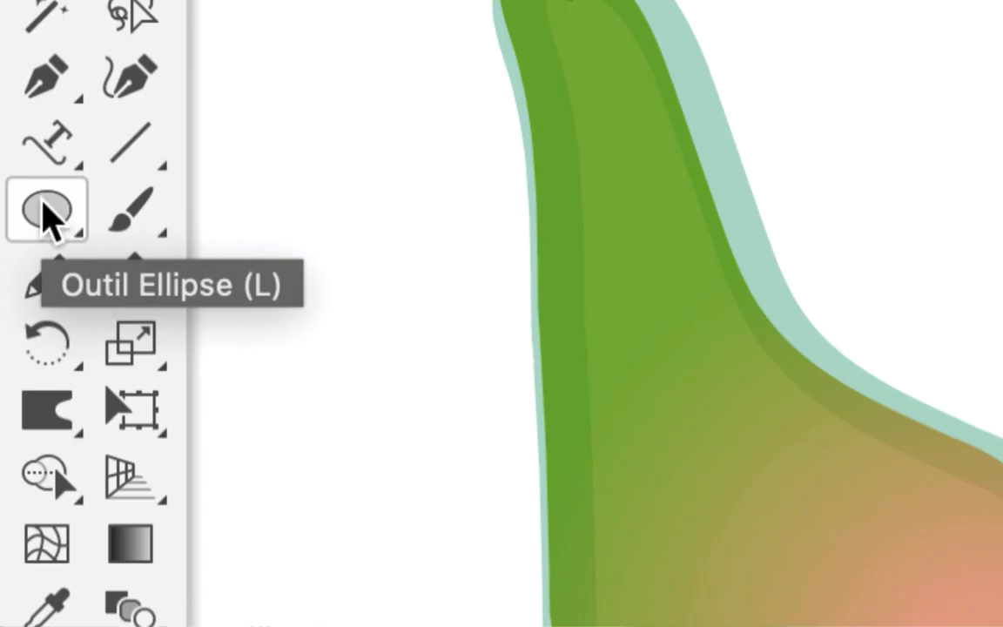
- Draw a circle with the Ellipse tool overlapping the pear's upper right side, remove its stroke and make its fill active
{"action": "left_click", "coordinate": [43, 204]}
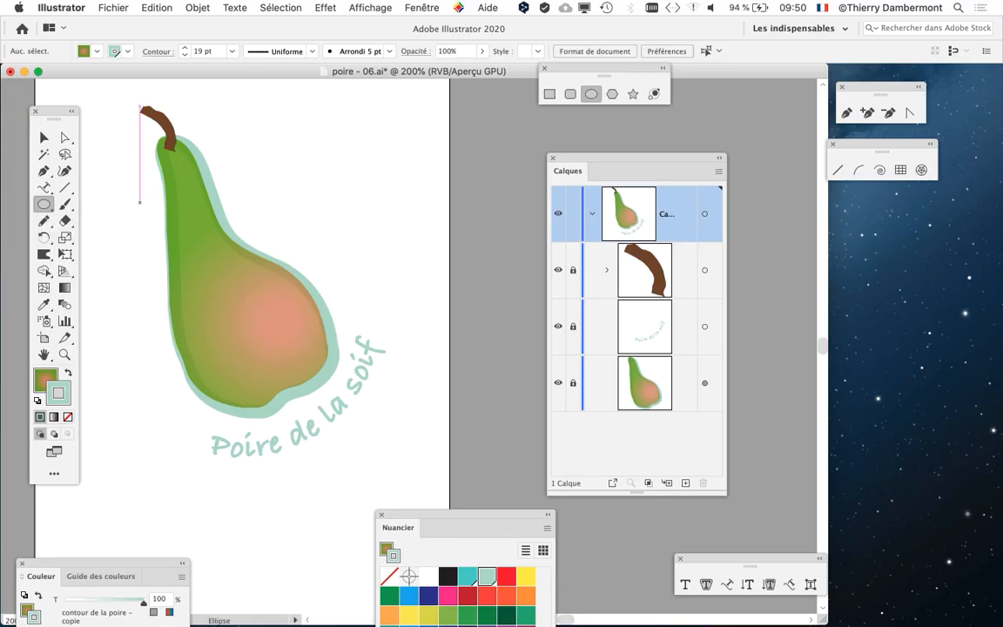
{"action": "left_click_drag", "start_coordinate": [228, 166], "coordinate": [381, 319]}
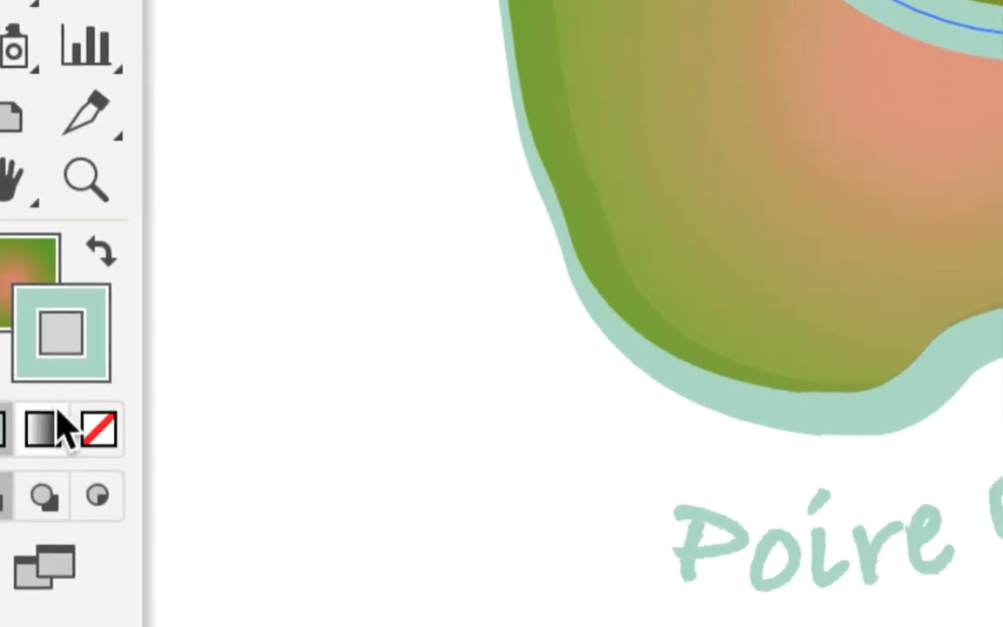
{"action": "left_click", "coordinate": [67, 416]}
{"action": "left_click", "coordinate": [24, 251]}
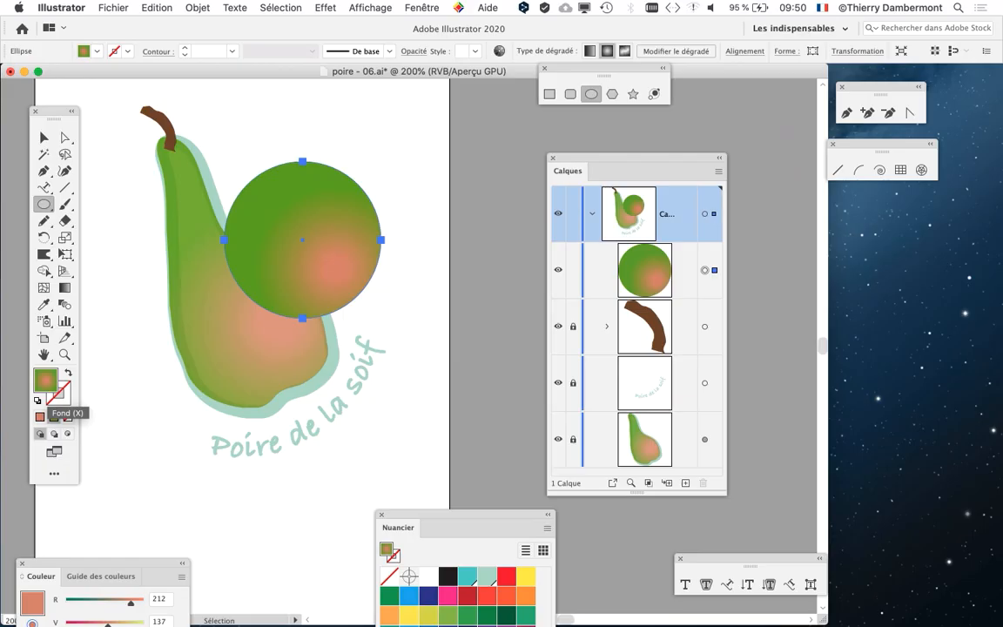
- Open the Dégradé panel, place it beside the enlarged circle, and move the Calques panel out of the way
{"action": "key", "text": "super+plus"}
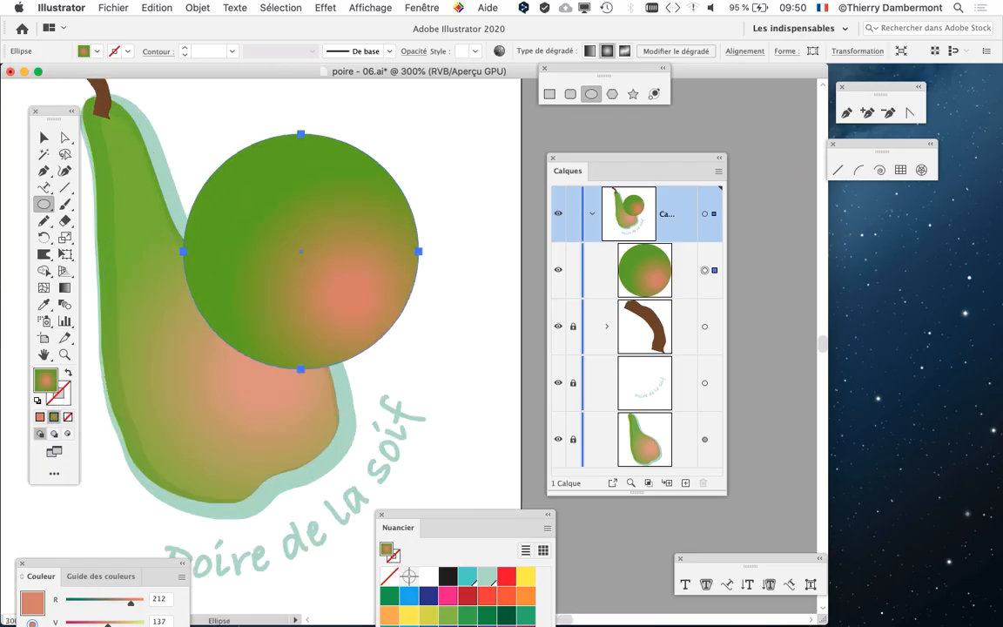
{"action": "scroll", "coordinate": [261, 288], "scroll_direction": "right", "scroll_amount": 2}
{"action": "left_click", "coordinate": [421, 8]}
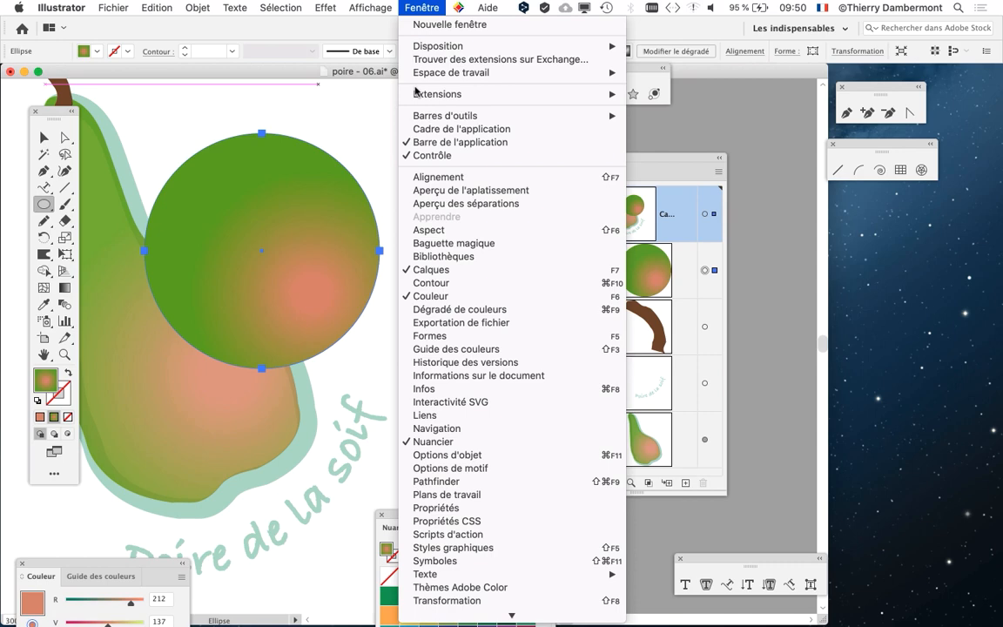
{"action": "left_click", "coordinate": [464, 309]}
{"action": "left_click_drag", "start_coordinate": [579, 167], "coordinate": [883, 193]}
{"action": "left_click_drag", "start_coordinate": [765, 232], "coordinate": [481, 153]}
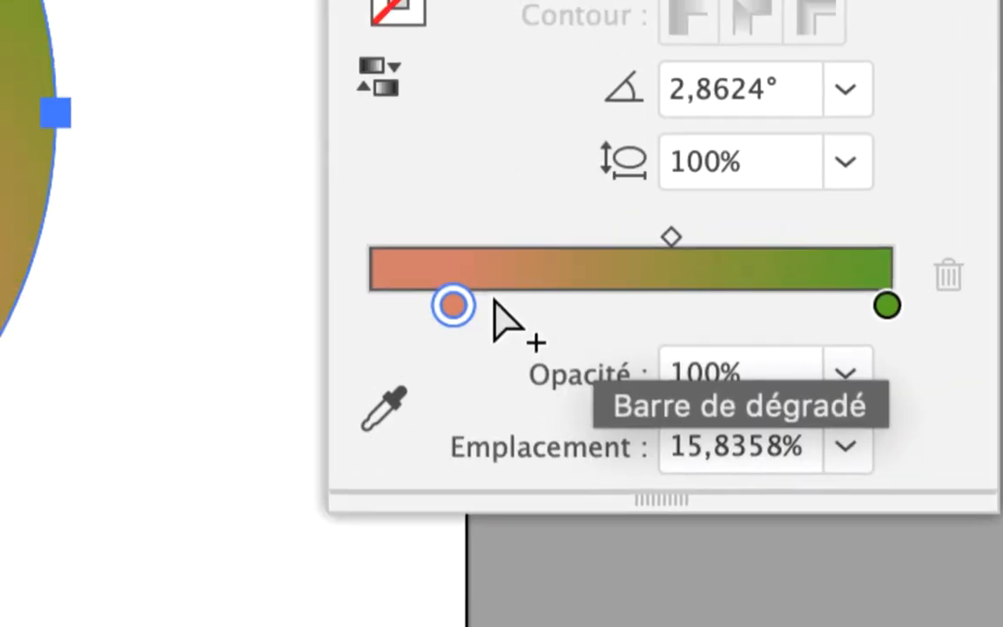
- Move the gradient's salmon stop to the 0% location and change its colour to white, RGB 255, 255, 255
{"action": "left_click_drag", "start_coordinate": [480, 298], "coordinate": [459, 300]}
{"action": "double_click", "coordinate": [473, 312]}
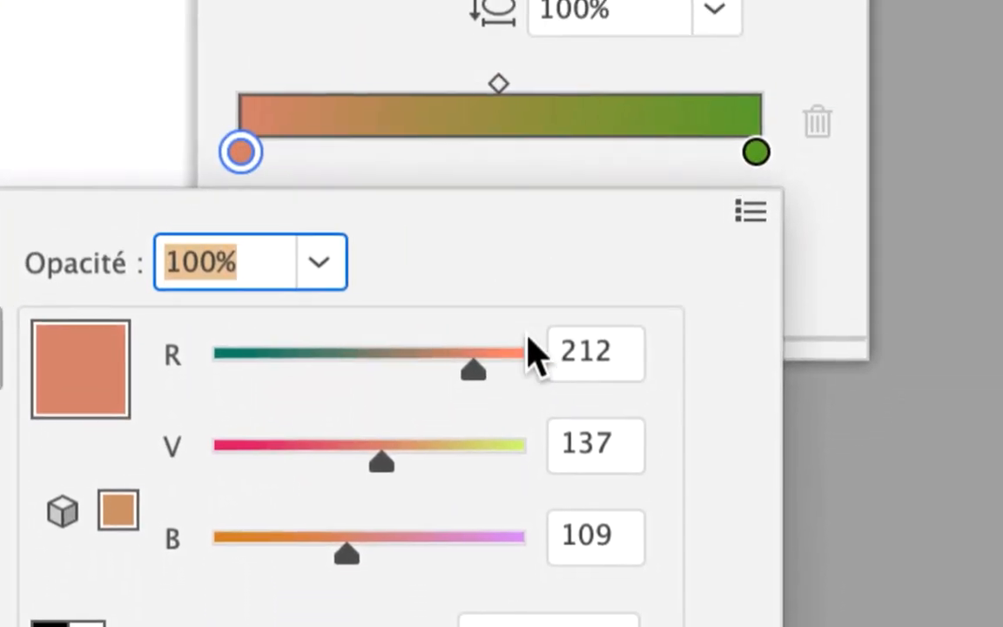
{"action": "left_click", "coordinate": [815, 370]}
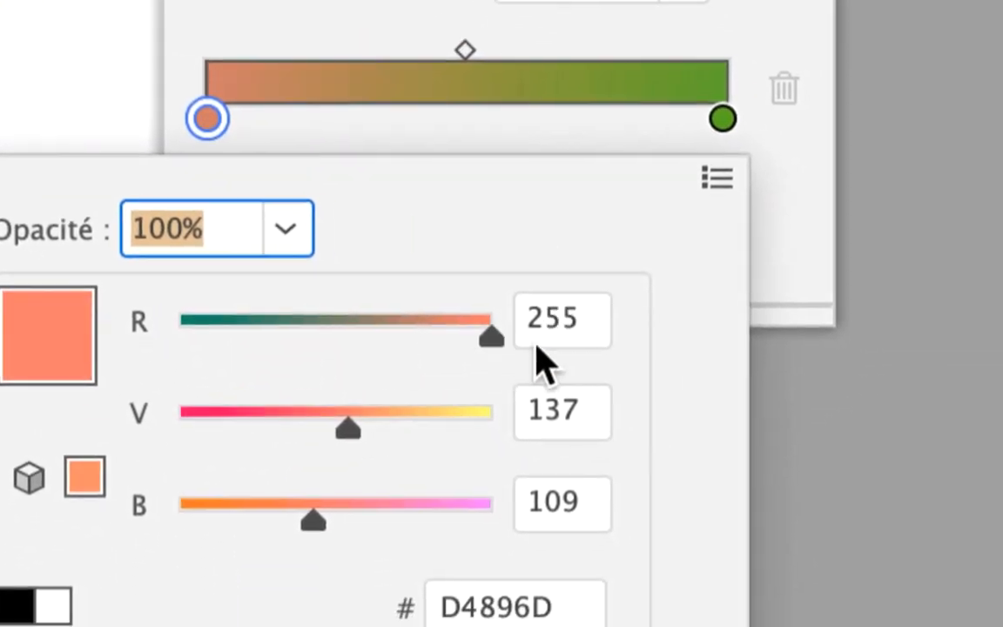
{"action": "left_click", "coordinate": [527, 362]}
{"action": "left_click", "coordinate": [531, 453]}
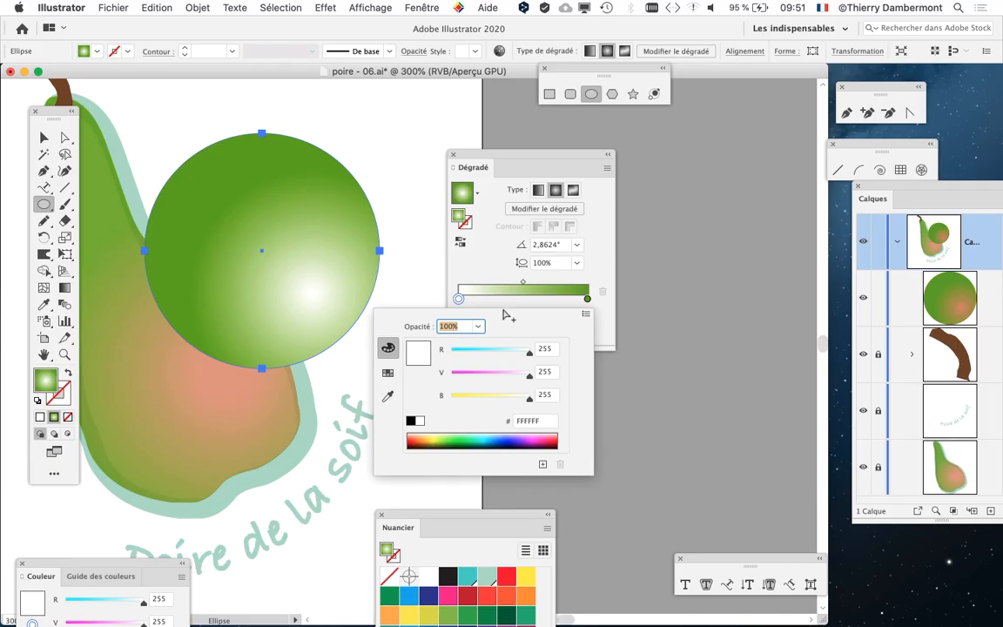
{"action": "left_click", "coordinate": [594, 267]}
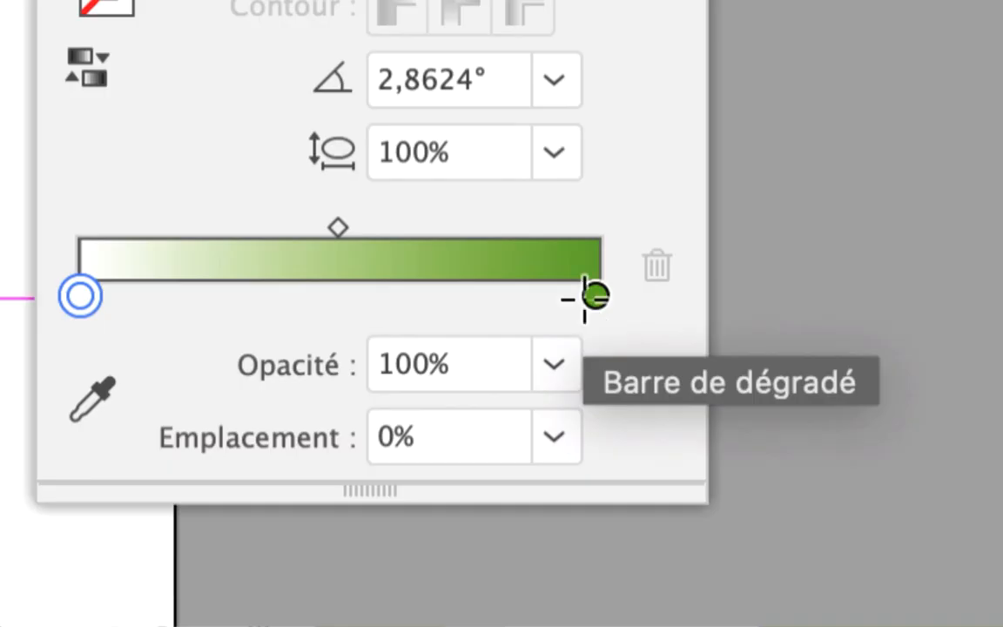
- Change the colour of the gradient's green end stop at the 100% location to white
{"action": "left_click", "coordinate": [595, 296]}
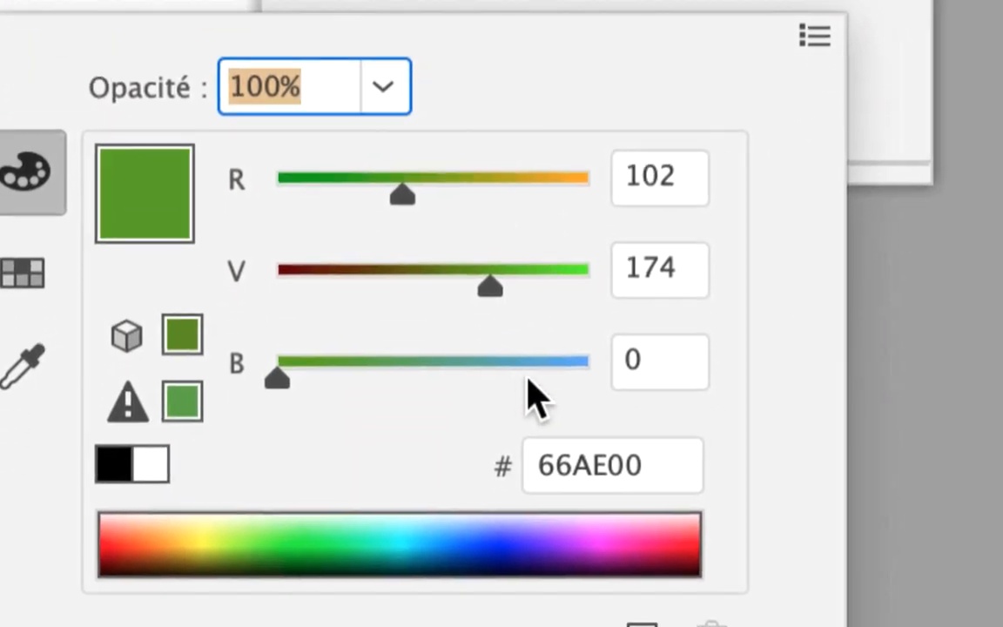
{"action": "left_click_drag", "start_coordinate": [536, 426], "coordinate": [598, 417]}
{"action": "left_click", "coordinate": [581, 326]}
{"action": "left_click_drag", "start_coordinate": [537, 370], "coordinate": [557, 370]}
{"action": "left_click_drag", "start_coordinate": [535, 277], "coordinate": [590, 285]}
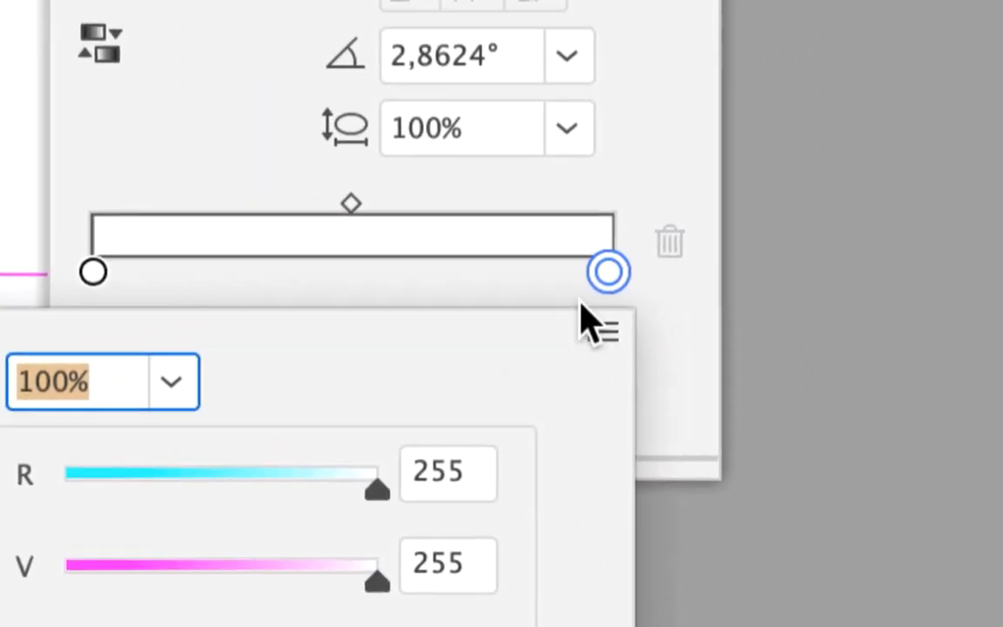
{"action": "left_click", "coordinate": [608, 268]}
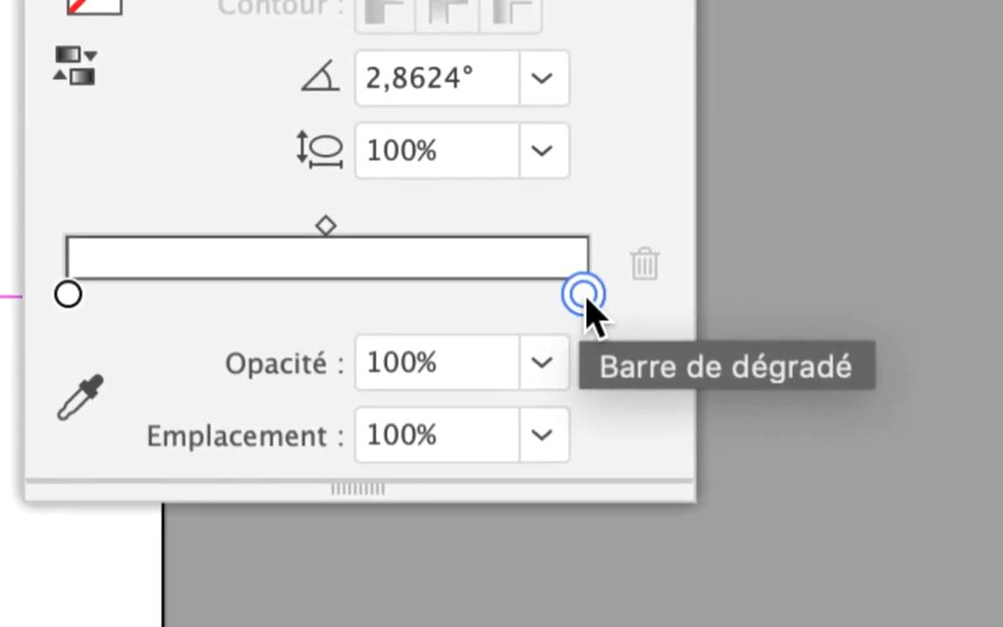
- Set the opacity of the gradient's 100% stop to 0% and move the Dégradé panel away from the circle
{"action": "left_click", "coordinate": [545, 367]}
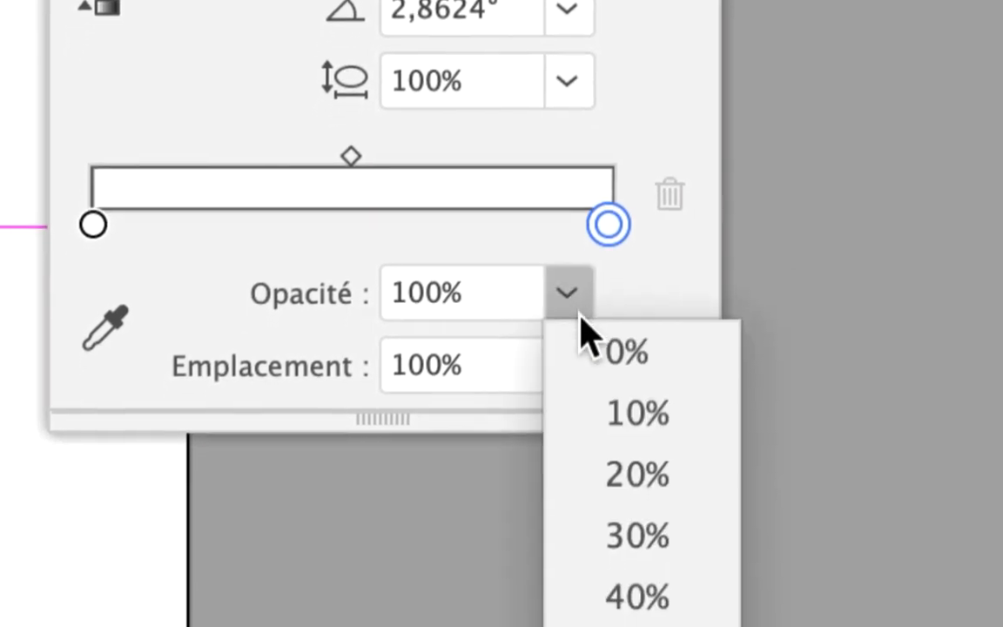
{"action": "left_click", "coordinate": [588, 341]}
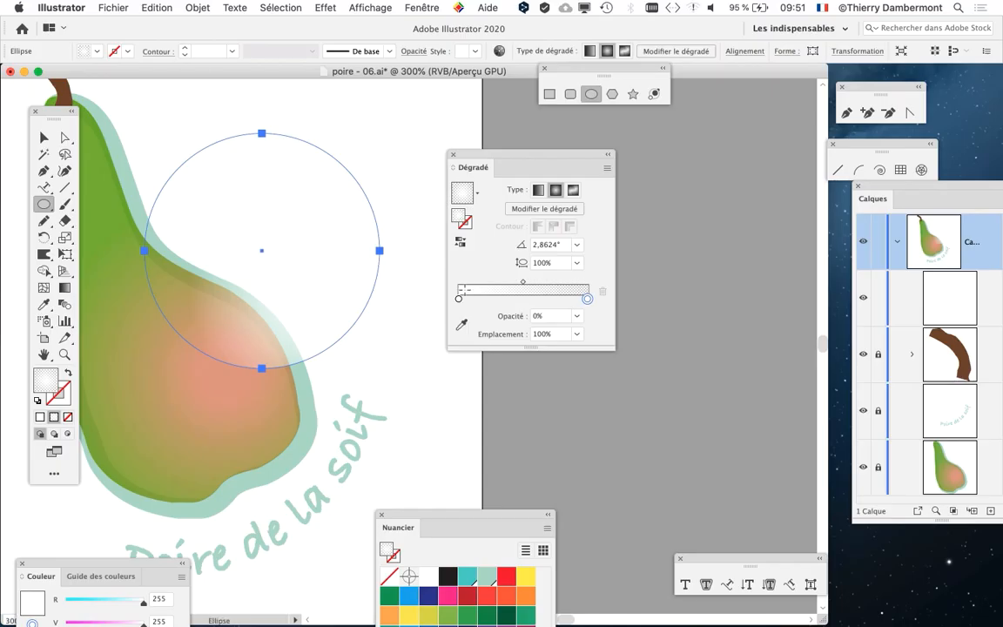
{"action": "left_click_drag", "start_coordinate": [482, 157], "coordinate": [597, 168]}
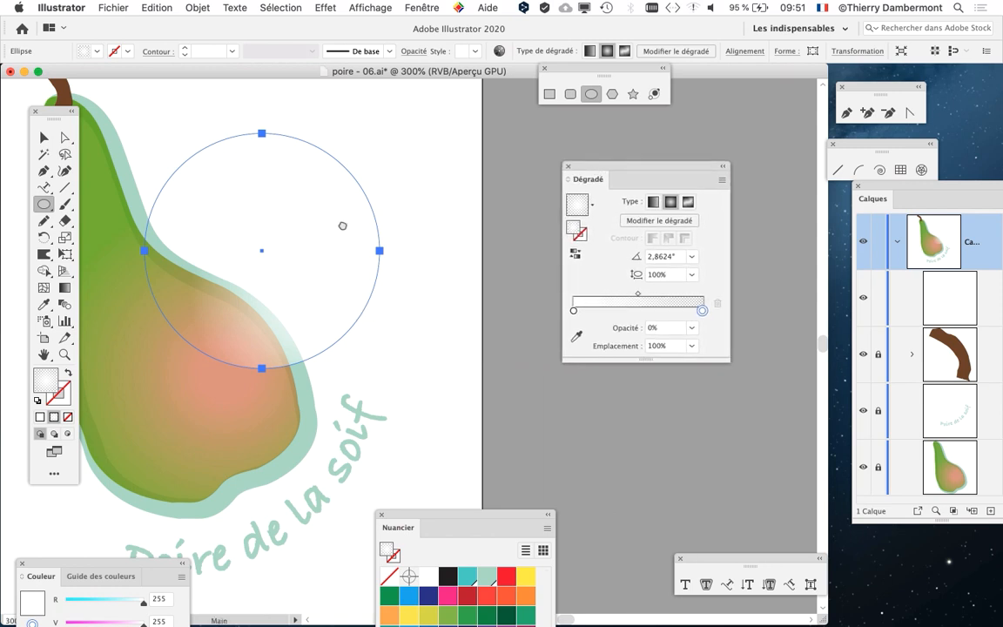
- Move the circle with the Selection tool so that it lies over the pear's wide lower body
{"action": "left_click_drag", "start_coordinate": [342, 226], "coordinate": [457, 203]}
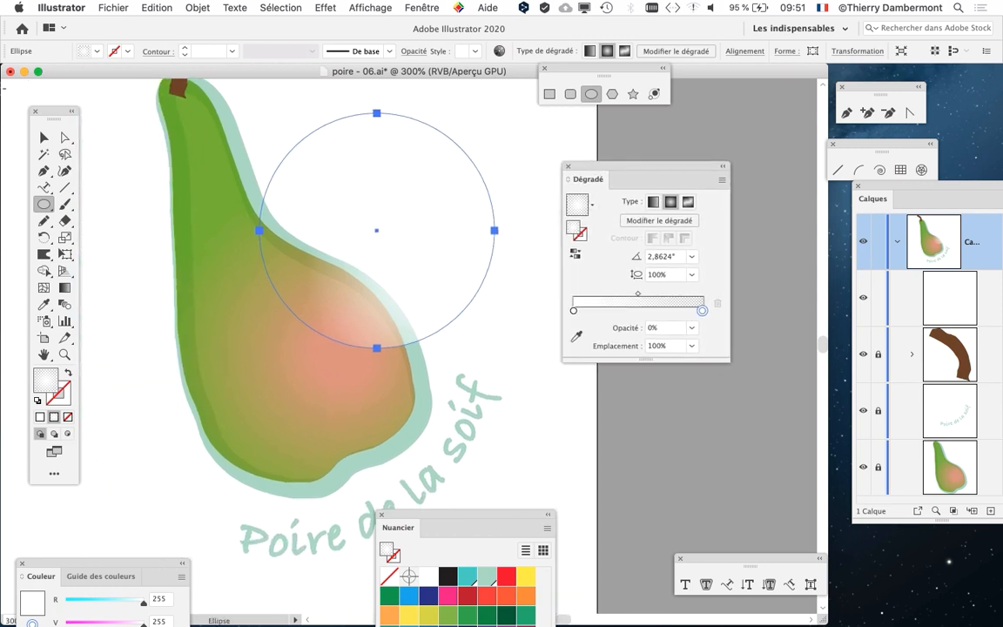
{"action": "left_click", "coordinate": [42, 138]}
{"action": "left_click_drag", "start_coordinate": [407, 122], "coordinate": [347, 245]}
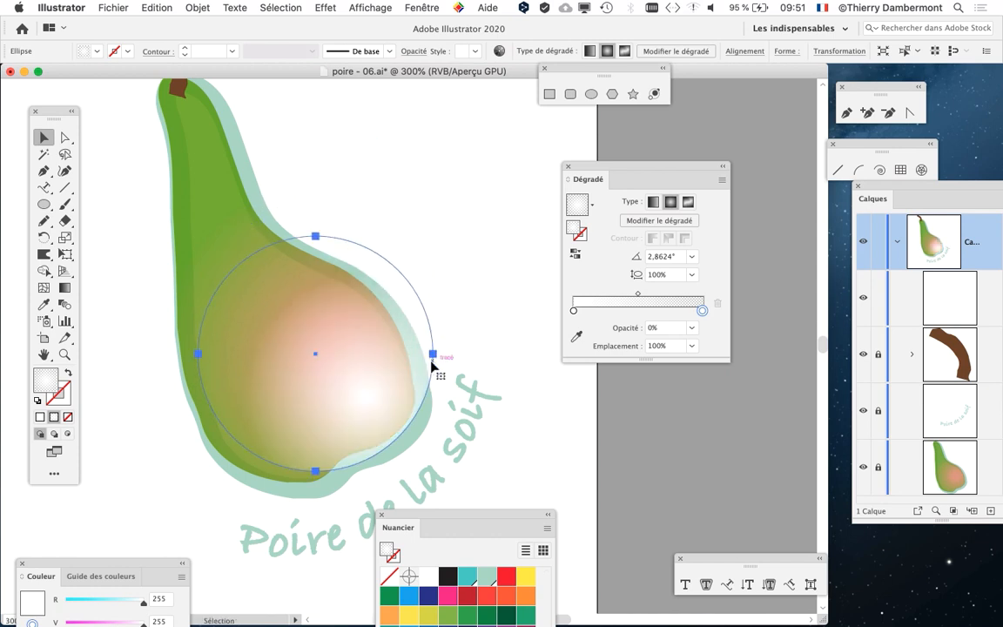
{"action": "left_click_drag", "start_coordinate": [433, 368], "coordinate": [409, 361]}
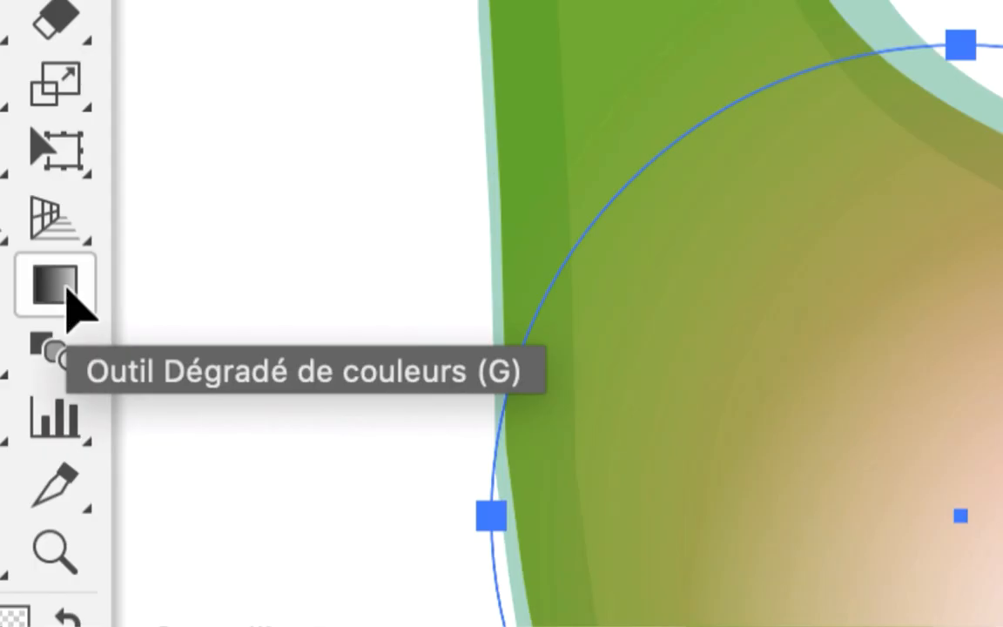
- Redraw the circle's radial gradient with the Gradient tool, from the circle's centre out to near its upper right edge
{"action": "left_click", "coordinate": [67, 292]}
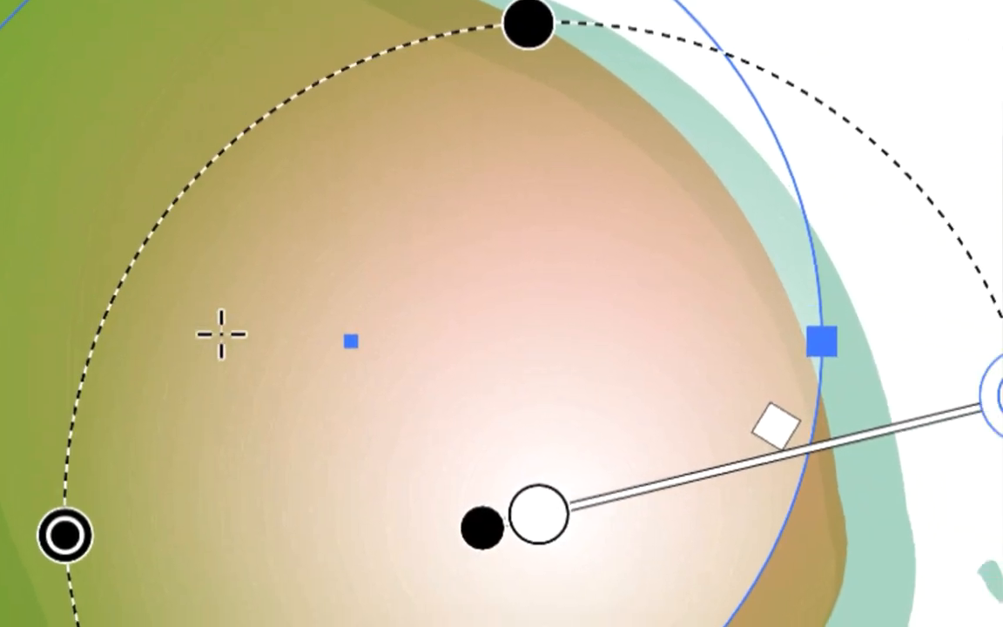
{"action": "left_click_drag", "start_coordinate": [350, 341], "coordinate": [507, 261]}
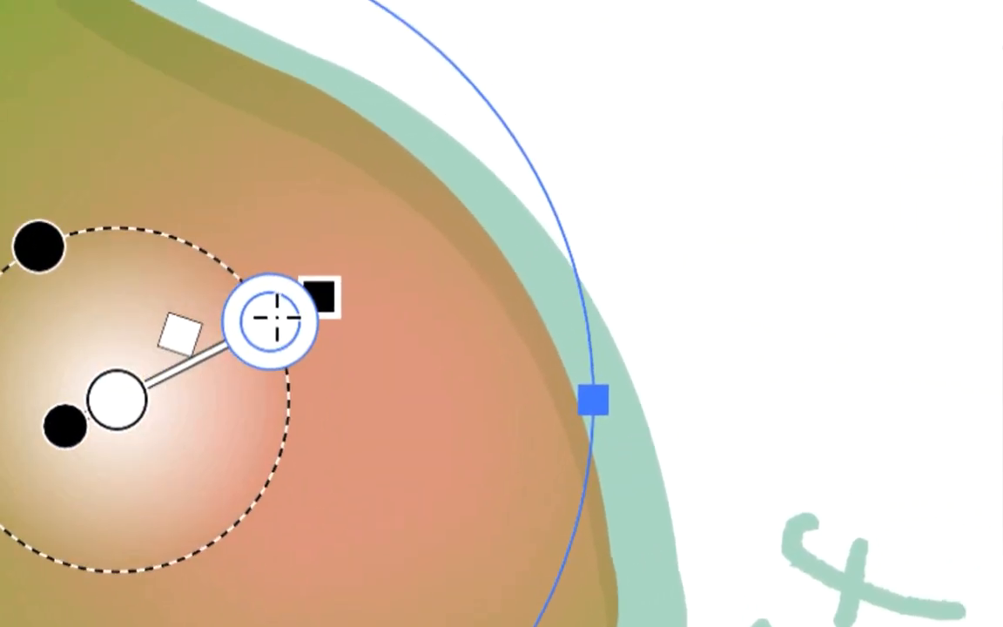
{"action": "left_click_drag", "start_coordinate": [277, 317], "coordinate": [485, 218]}
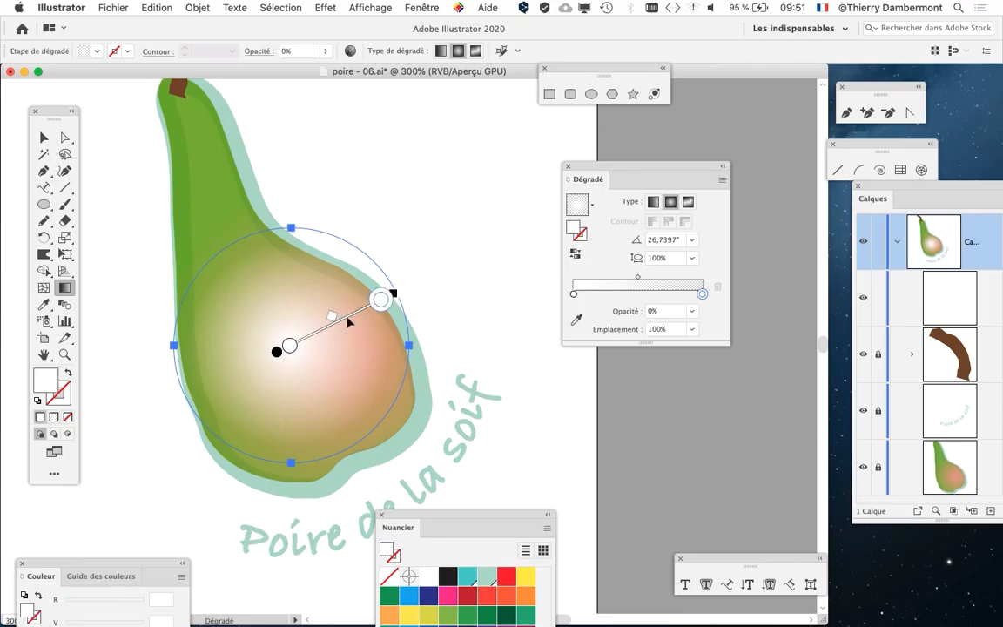
- Shrink the circle with the Free Transform tool to about half its size and place it on the pear's salmon area
{"action": "left_click", "coordinate": [43, 137]}
{"action": "left_click_drag", "start_coordinate": [315, 362], "coordinate": [319, 393]}
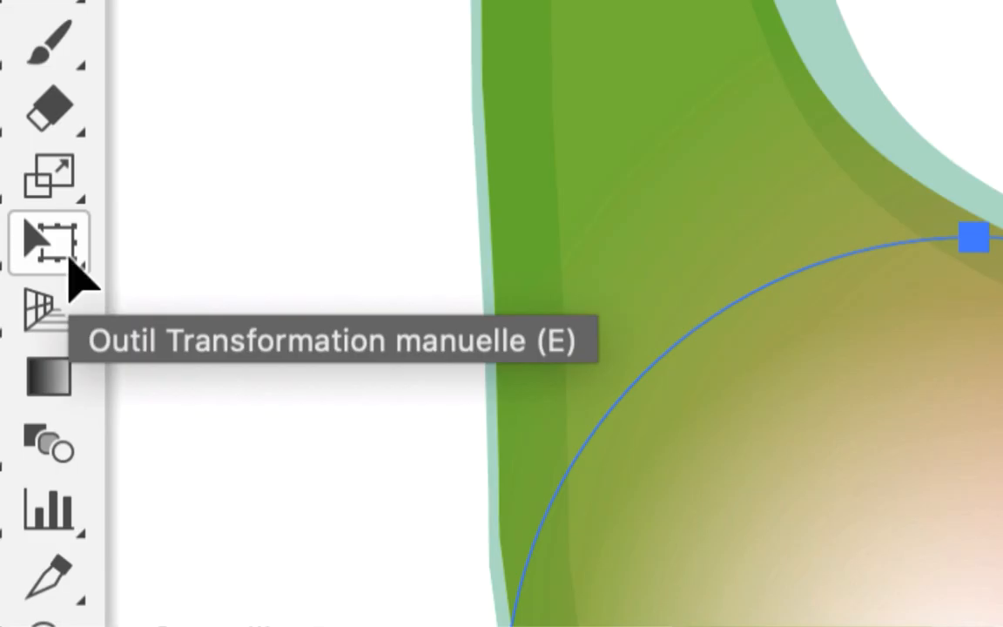
{"action": "left_click", "coordinate": [69, 265]}
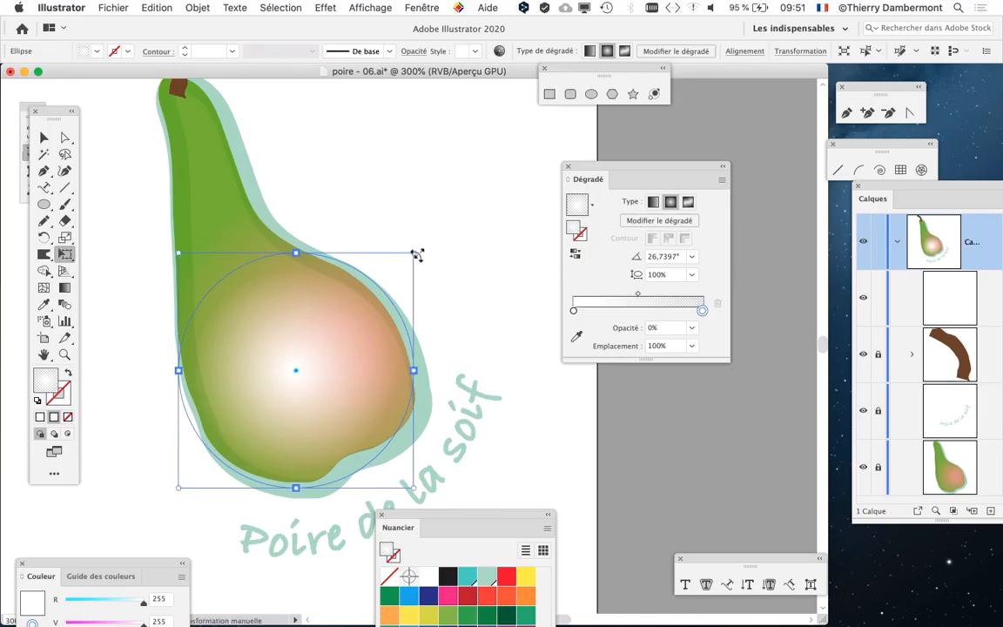
{"action": "left_click_drag", "start_coordinate": [413, 253], "coordinate": [305, 362]}
{"action": "left_click_drag", "start_coordinate": [258, 435], "coordinate": [353, 383]}
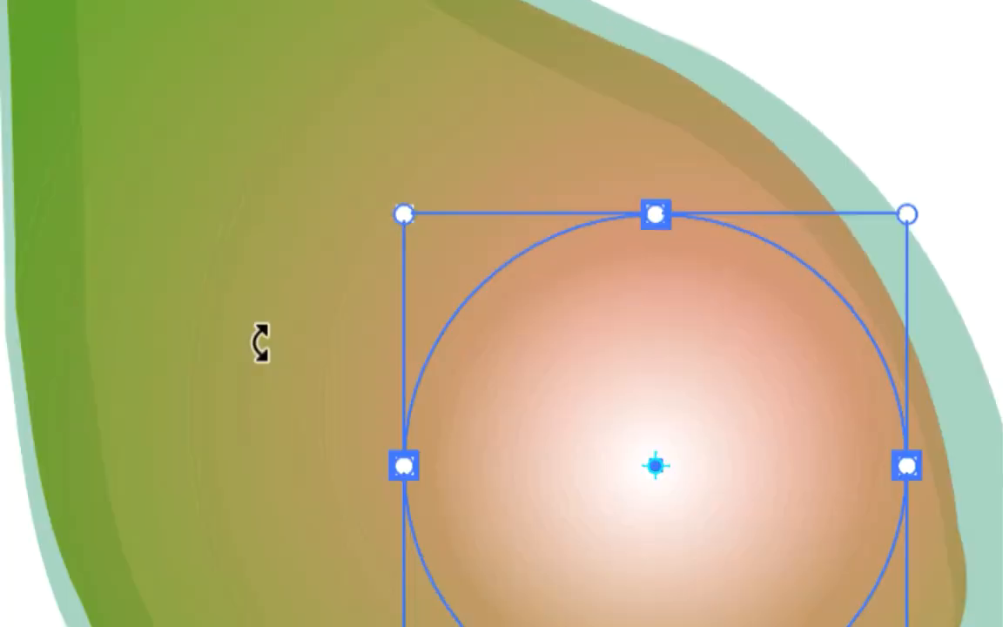
- Try the circle slightly smaller and at different places on the pear, including its lower left side
{"action": "left_click", "coordinate": [122, 311]}
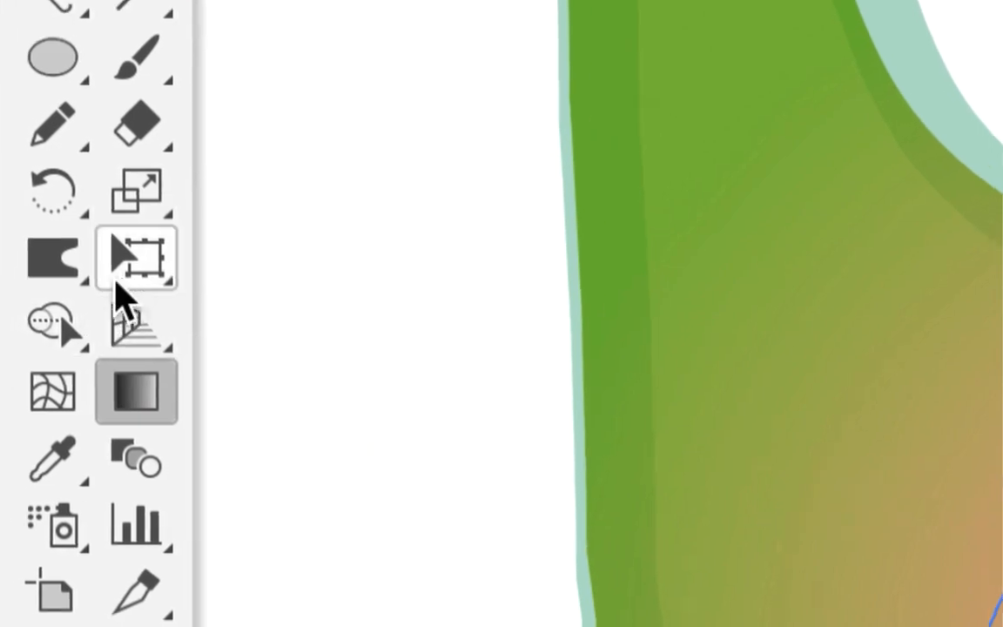
{"action": "left_click", "coordinate": [126, 275]}
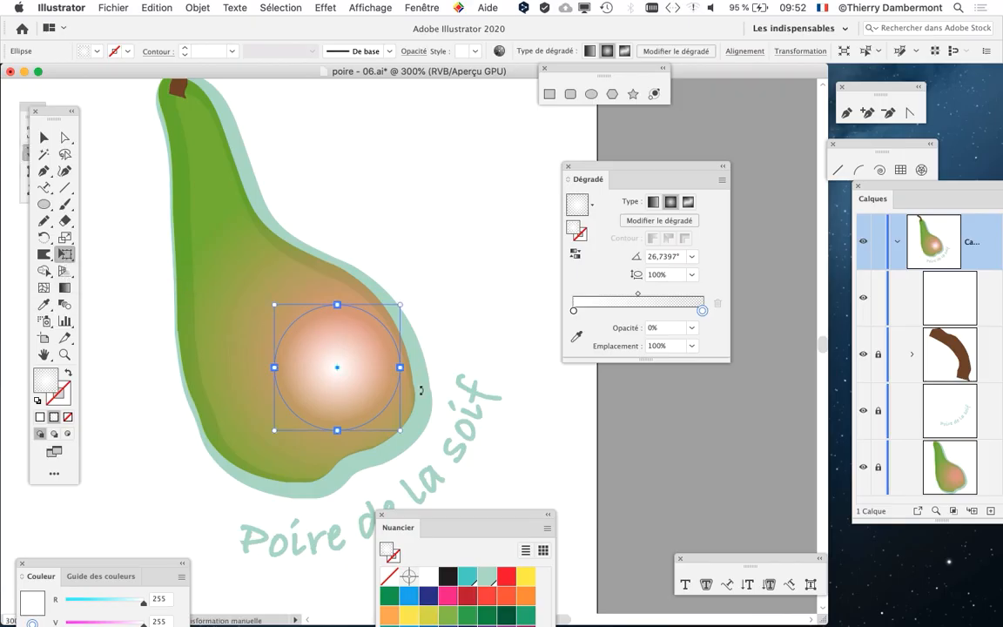
{"action": "left_click_drag", "start_coordinate": [342, 335], "coordinate": [353, 348]}
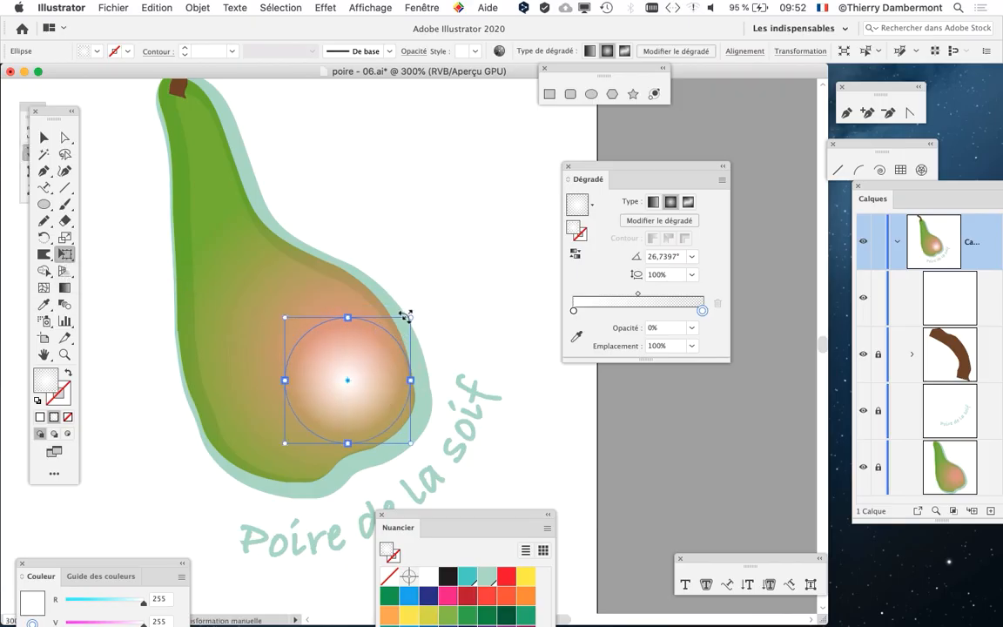
{"action": "left_click_drag", "start_coordinate": [407, 315], "coordinate": [382, 341]}
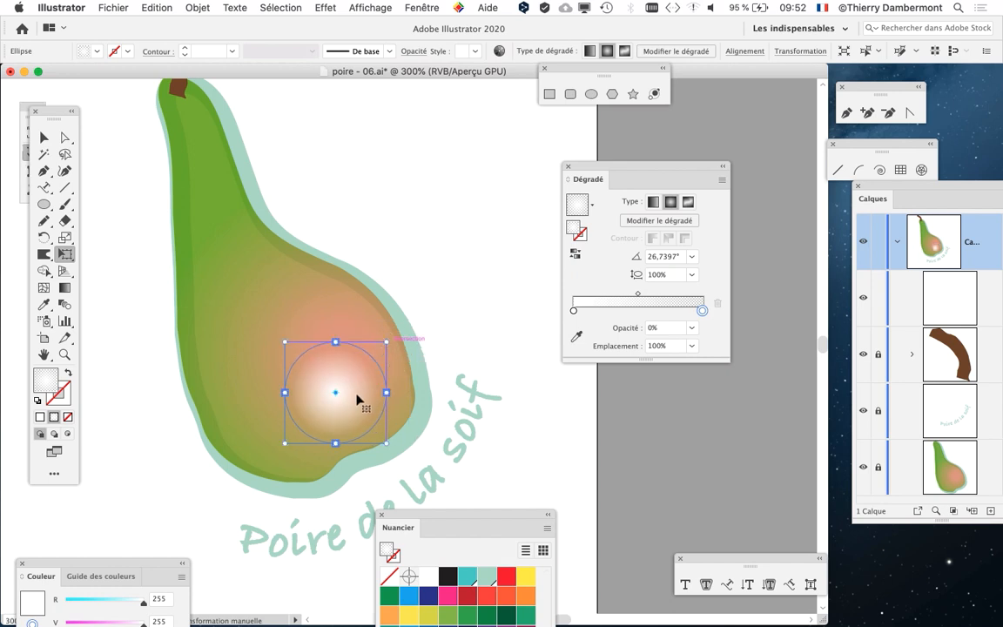
{"action": "left_click_drag", "start_coordinate": [357, 399], "coordinate": [368, 357]}
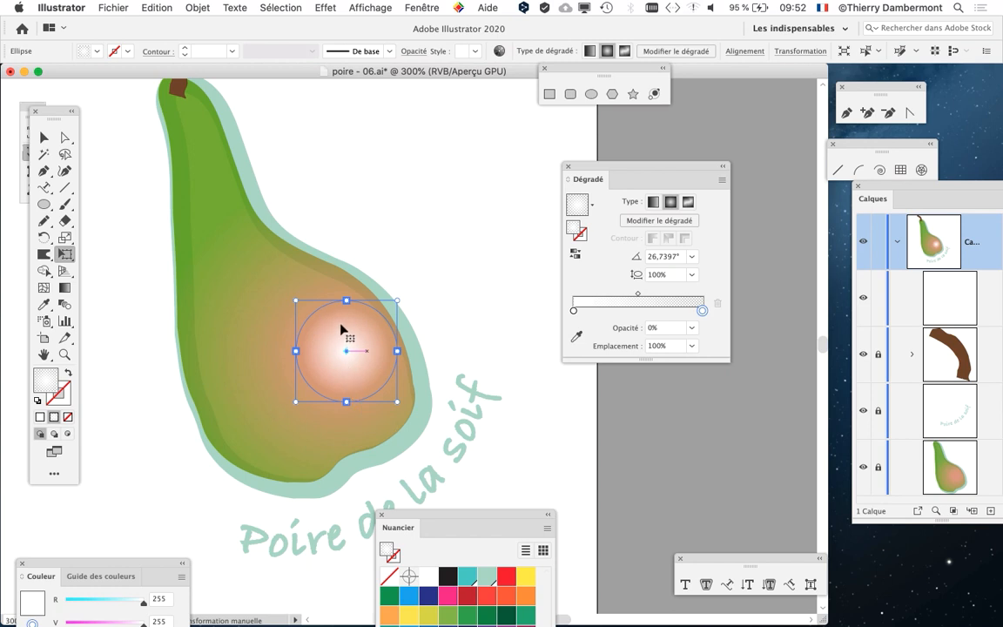
{"action": "left_click_drag", "start_coordinate": [346, 393], "coordinate": [261, 454]}
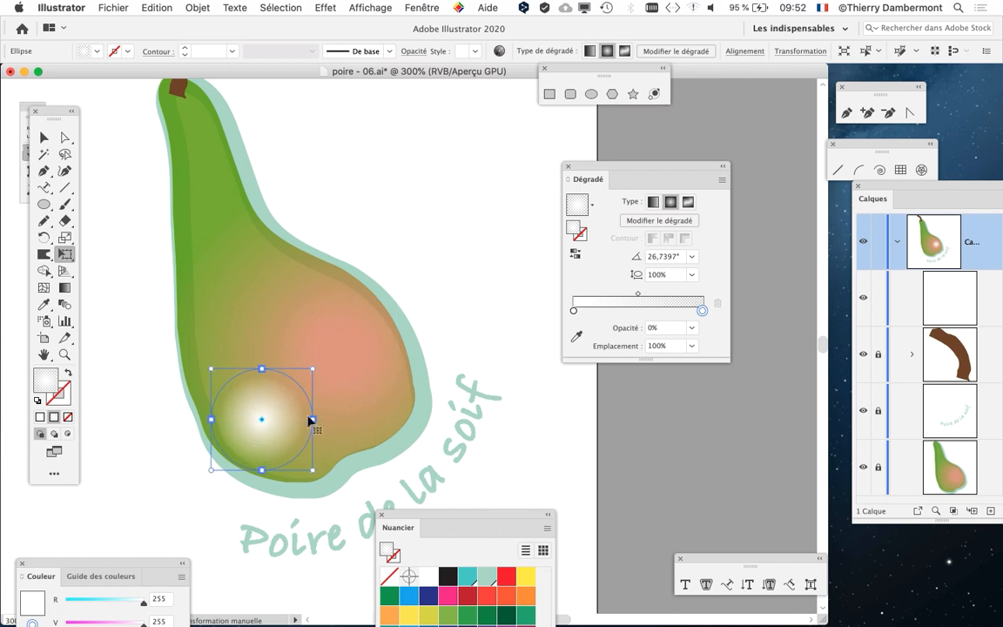
- Enlarge the circle and move it to the pear's lower right bulge so that it spans most of the salmon area
{"action": "key", "text": "super+minus"}
{"action": "key", "text": "super+minus"}
{"action": "left_click_drag", "start_coordinate": [311, 393], "coordinate": [335, 376]}
{"action": "left_click_drag", "start_coordinate": [302, 428], "coordinate": [324, 412]}
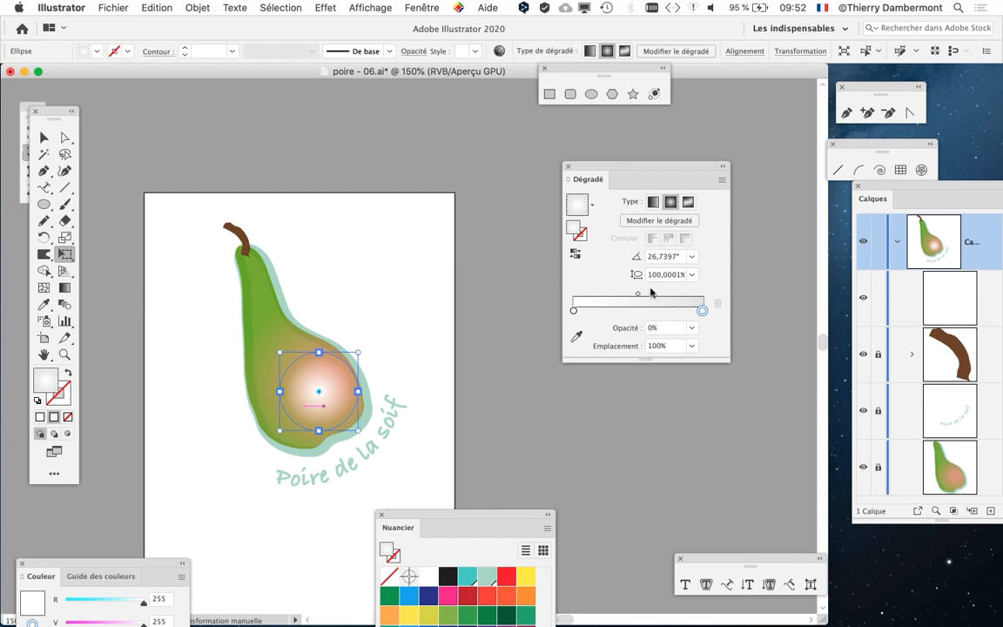
- Bring the Dégradé panel beside the circle and set the opacity of the gradient's 0% stop to 70%
{"action": "left_click_drag", "start_coordinate": [599, 166], "coordinate": [431, 265]}
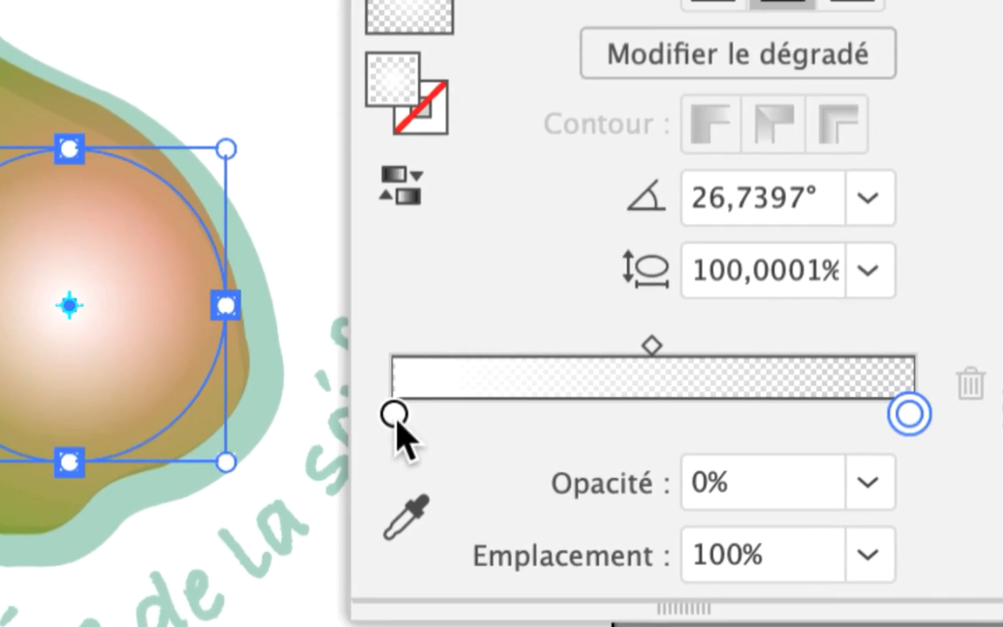
{"action": "left_click", "coordinate": [474, 408]}
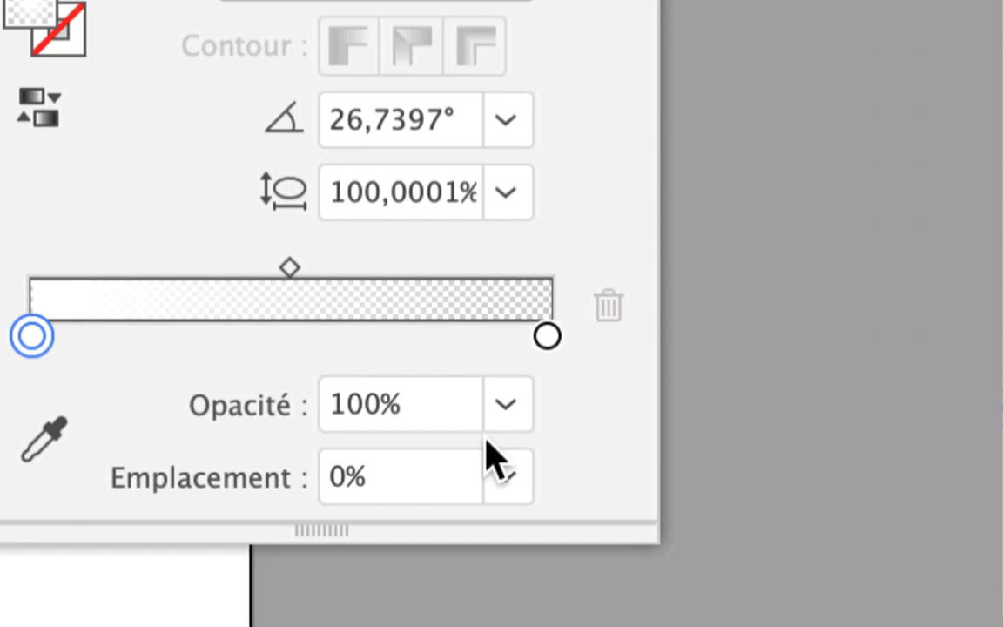
{"action": "left_click", "coordinate": [884, 476]}
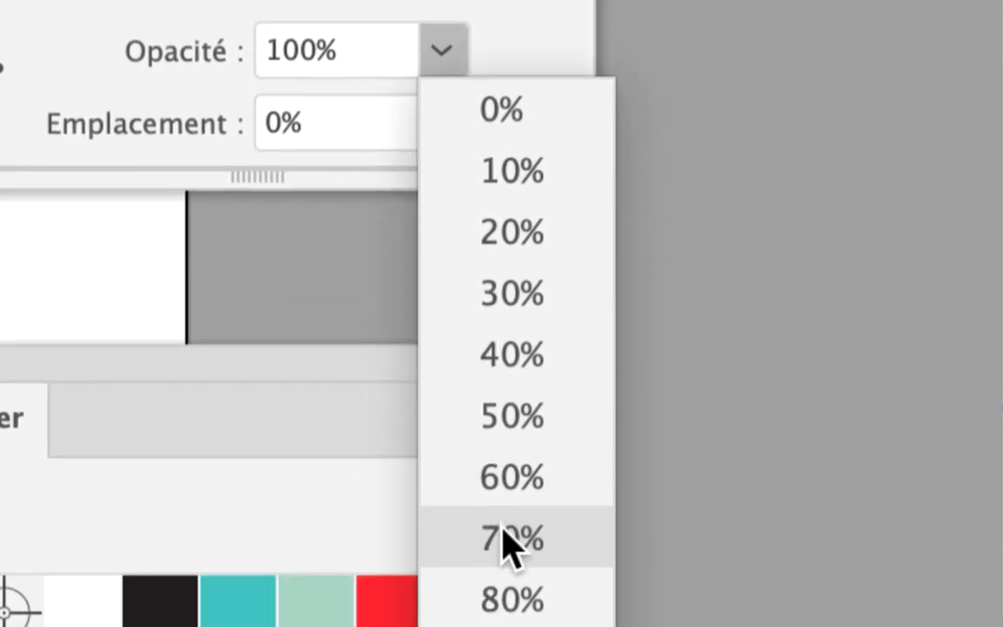
{"action": "left_click", "coordinate": [505, 533]}
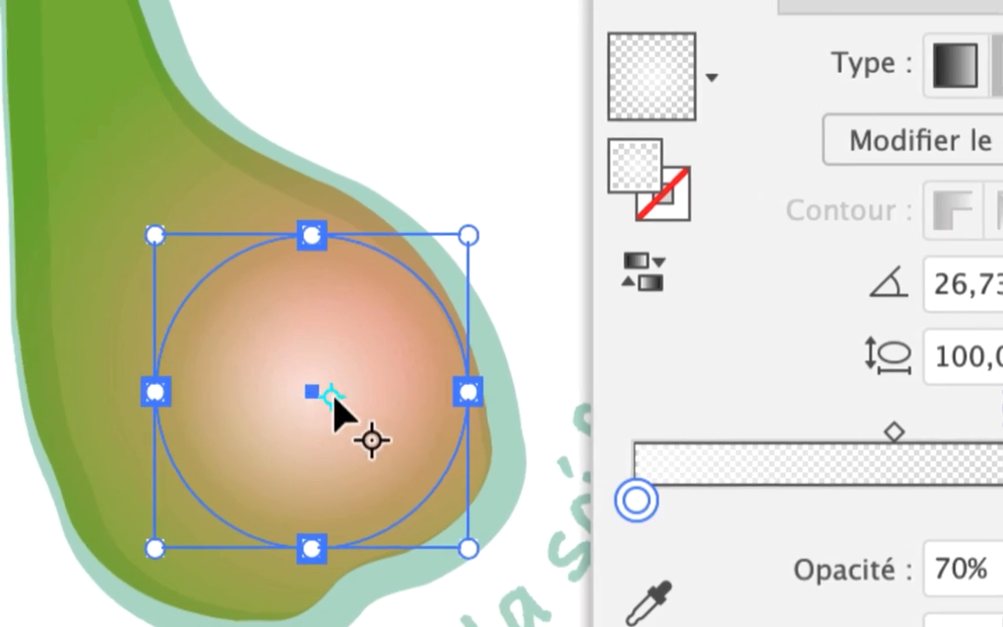
- Fine-tune the circle's position on the pear's lower right bulge, move the Dégradé panel off the artboard, and deselect the circle
{"action": "left_click_drag", "start_coordinate": [334, 397], "coordinate": [368, 410]}
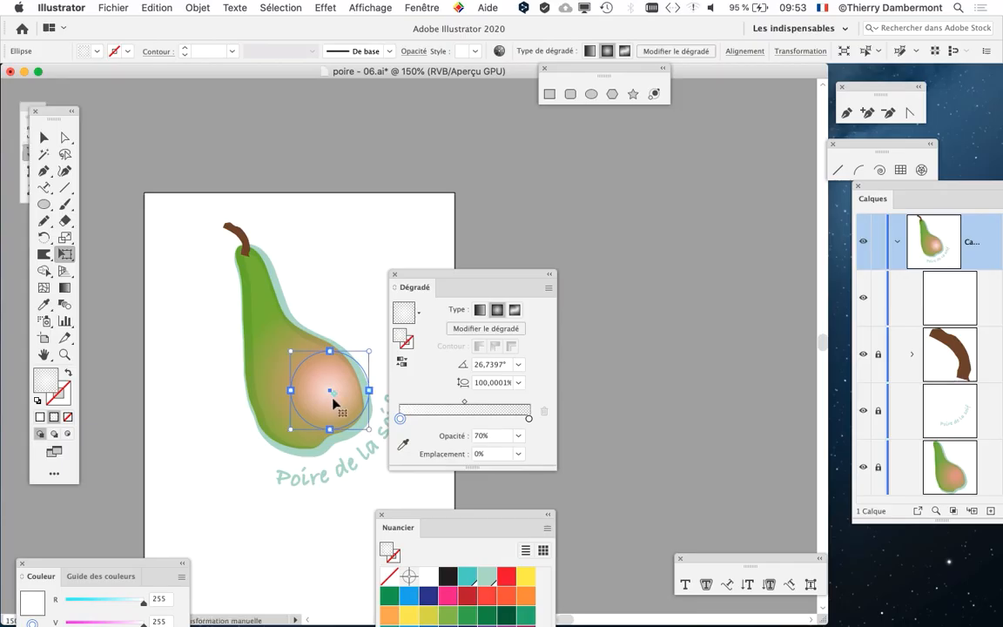
{"action": "left_click_drag", "start_coordinate": [427, 281], "coordinate": [569, 251]}
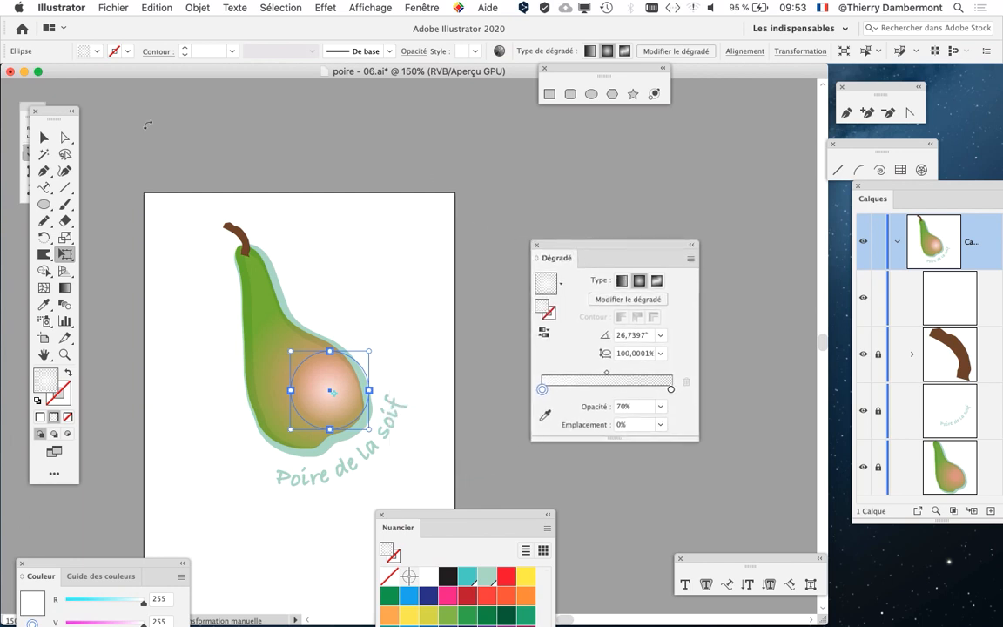
{"action": "left_click", "coordinate": [45, 138]}
{"action": "left_click", "coordinate": [178, 157]}
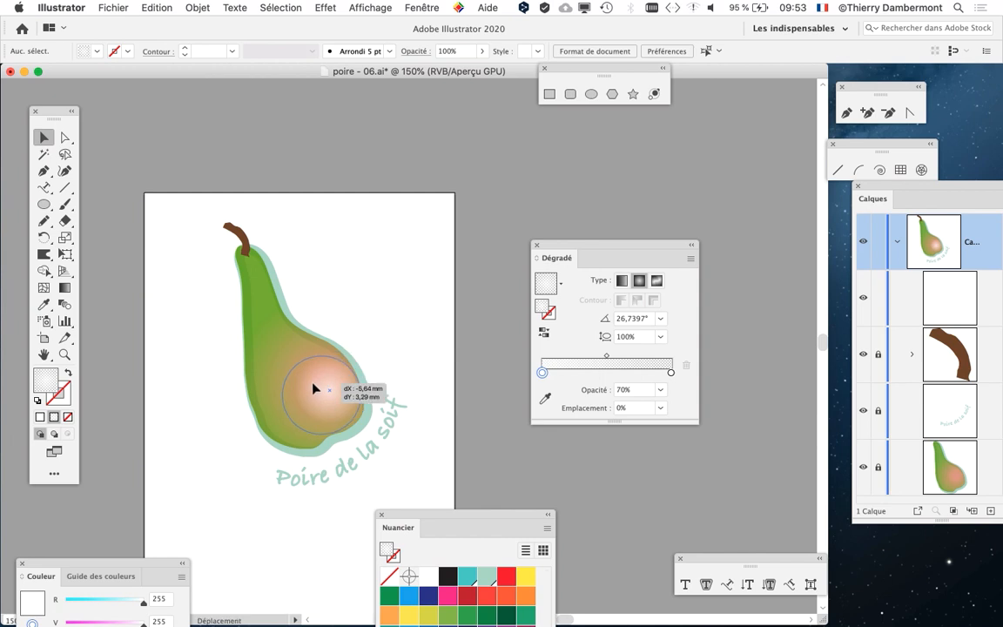
{"action": "left_click_drag", "start_coordinate": [313, 388], "coordinate": [315, 390]}
{"action": "left_click", "coordinate": [370, 163]}
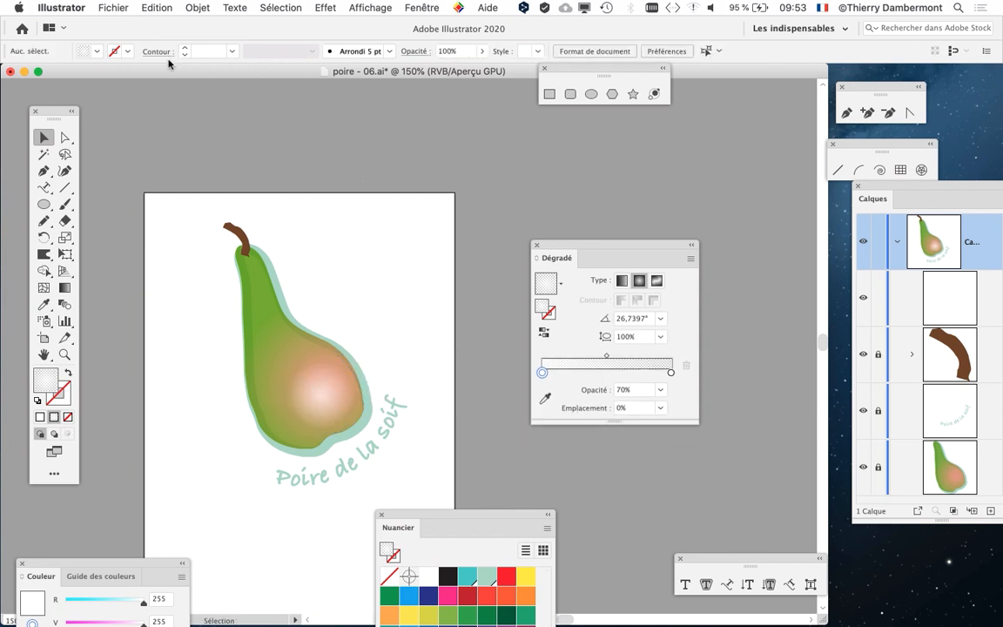
- Save a copy of the document as poire - 07.ai in the intro 2 illustrator folder
{"action": "left_click", "coordinate": [112, 7]}
{"action": "left_click", "coordinate": [148, 118]}
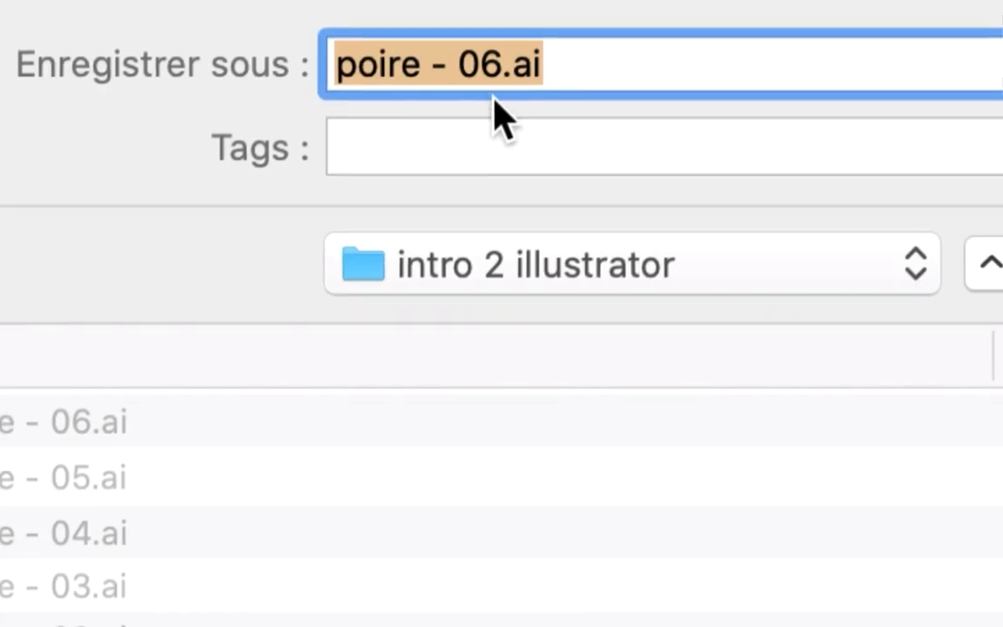
{"action": "left_click", "coordinate": [495, 92]}
{"action": "key", "text": "shift+Right"}
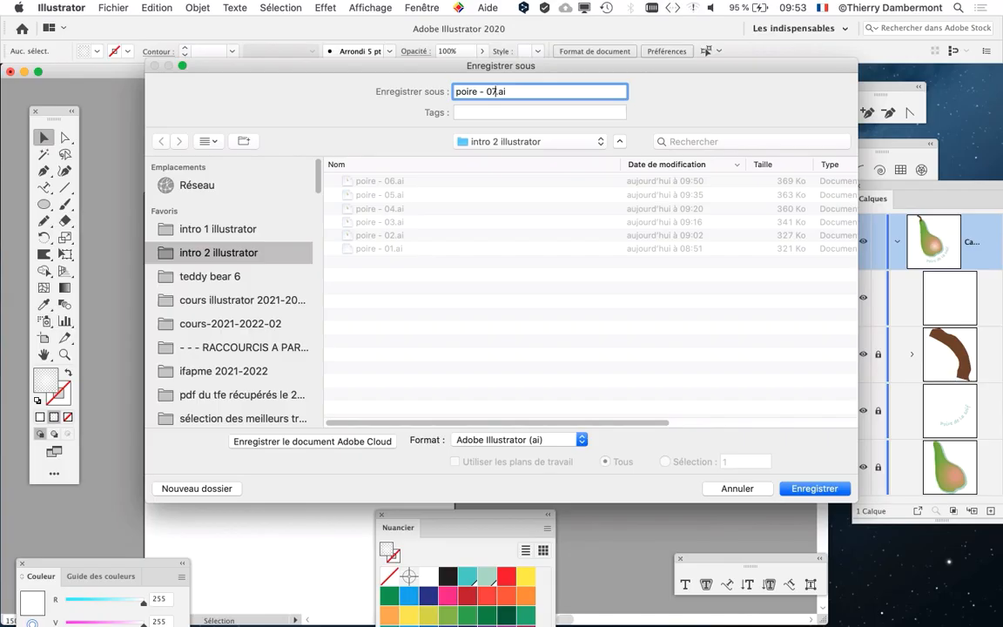
{"action": "key", "text": "Return"}
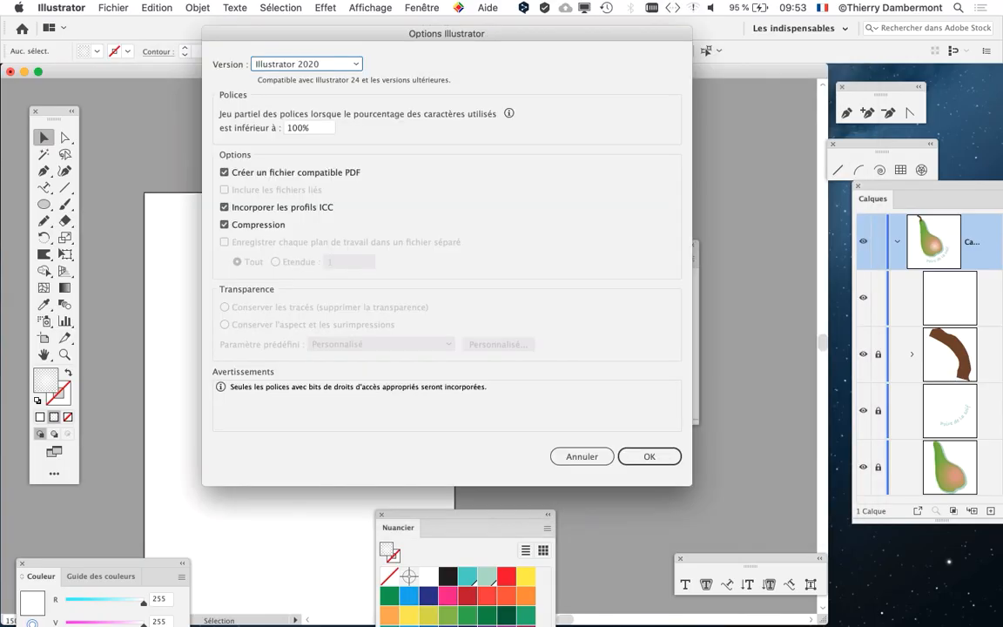